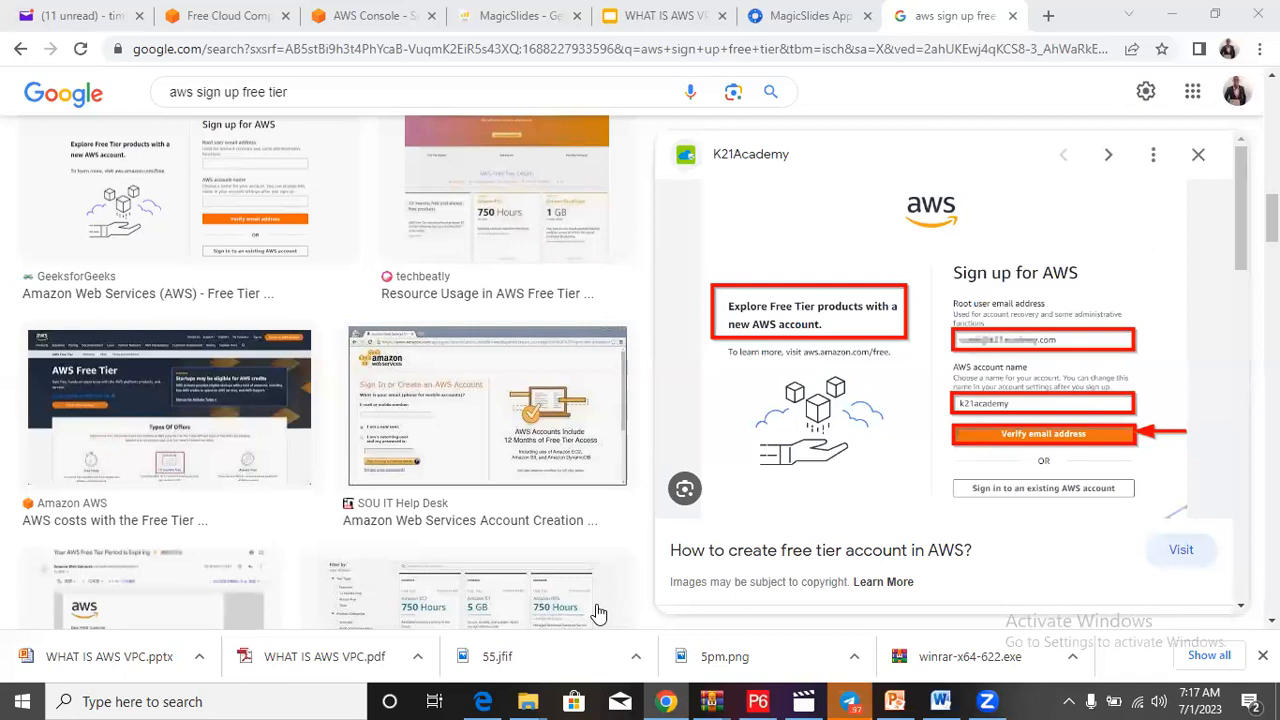
Switch to Word and create a new blank document.
left_click(940, 701)
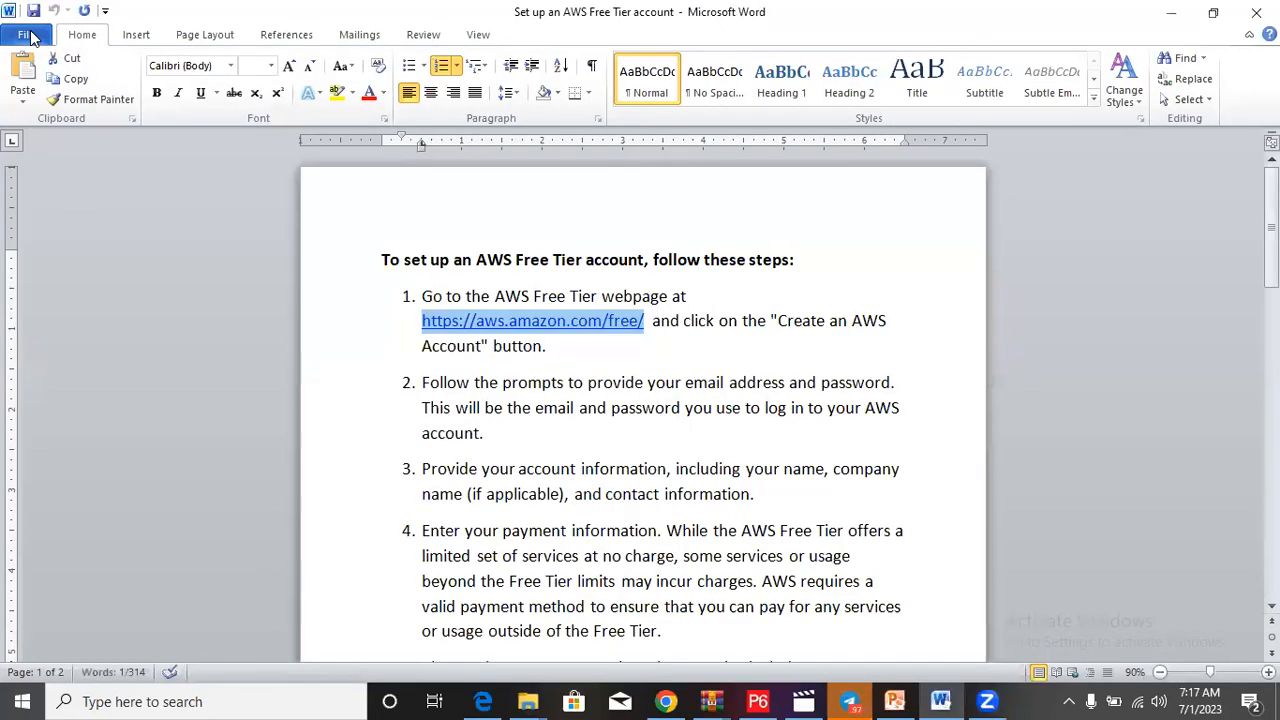
left_click(30, 36)
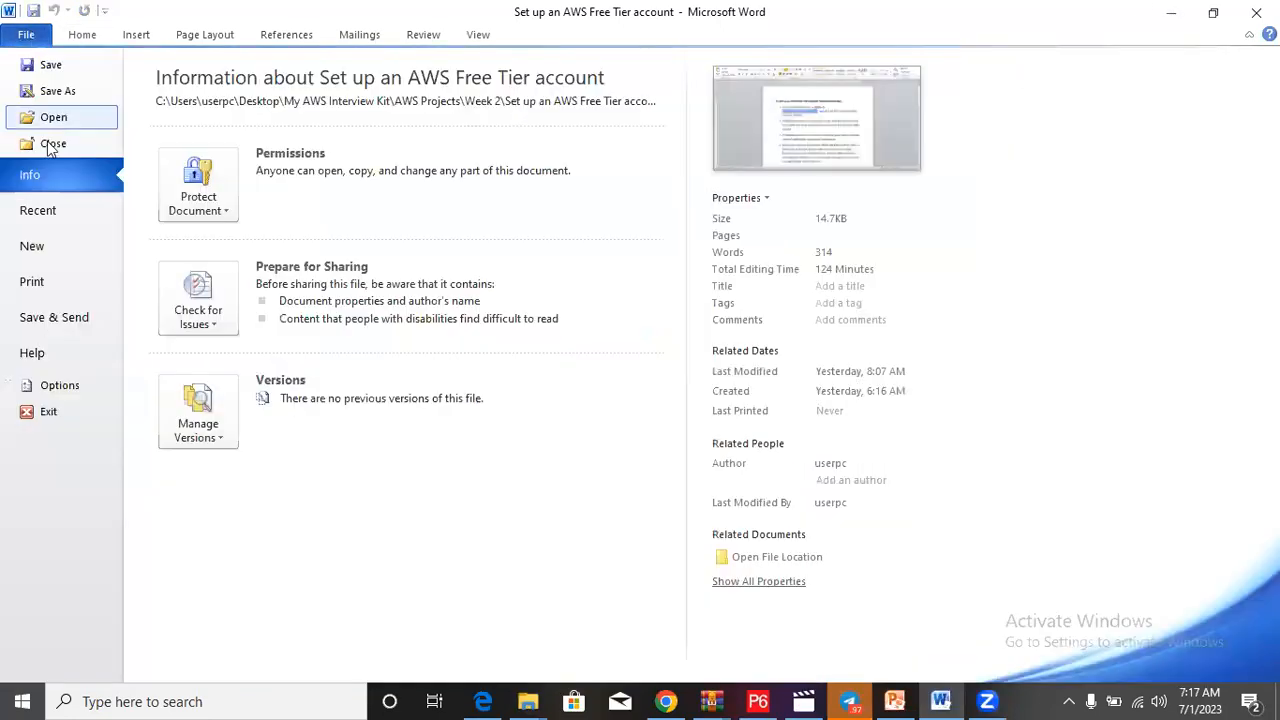
left_click(42, 210)
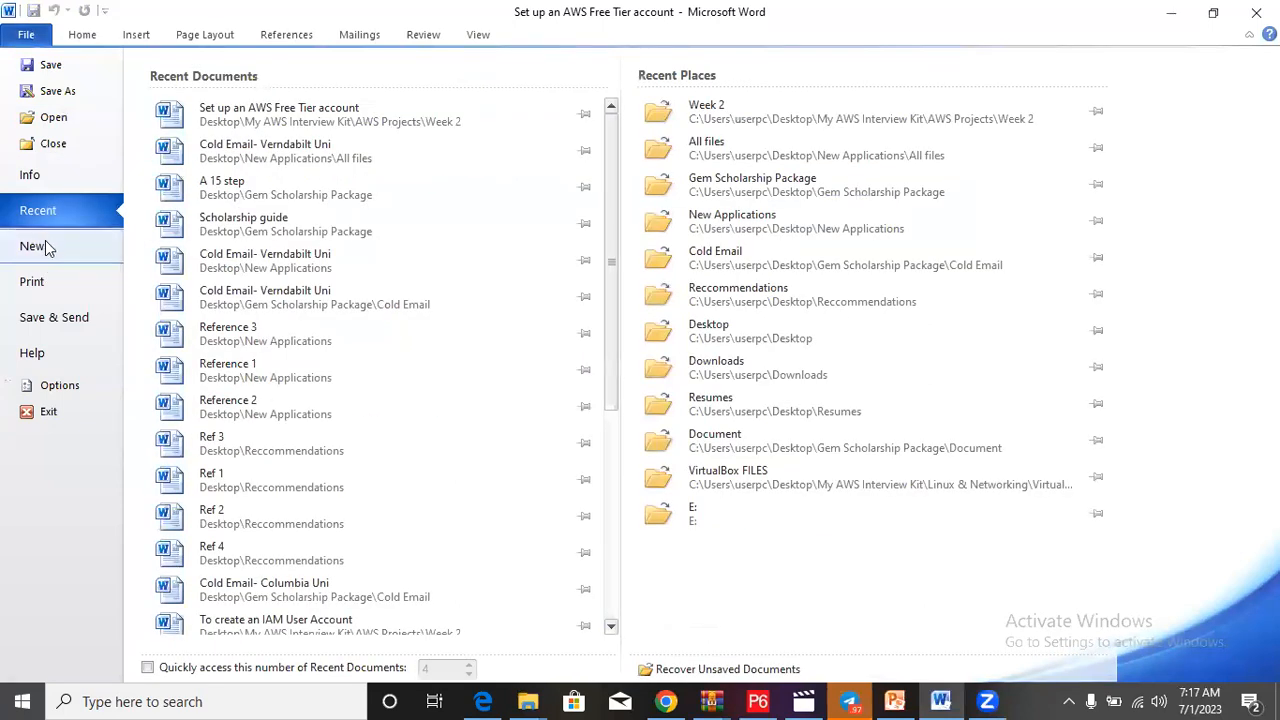
left_click(45, 248)
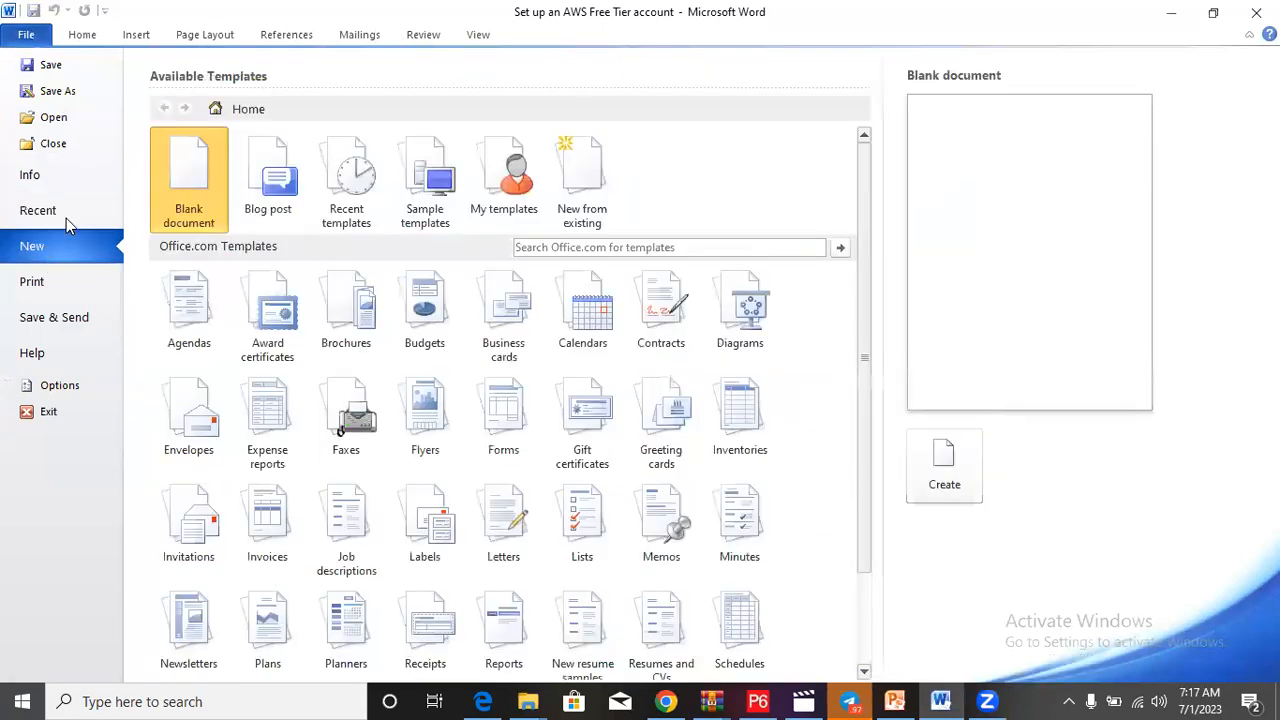
double_click(170, 178)
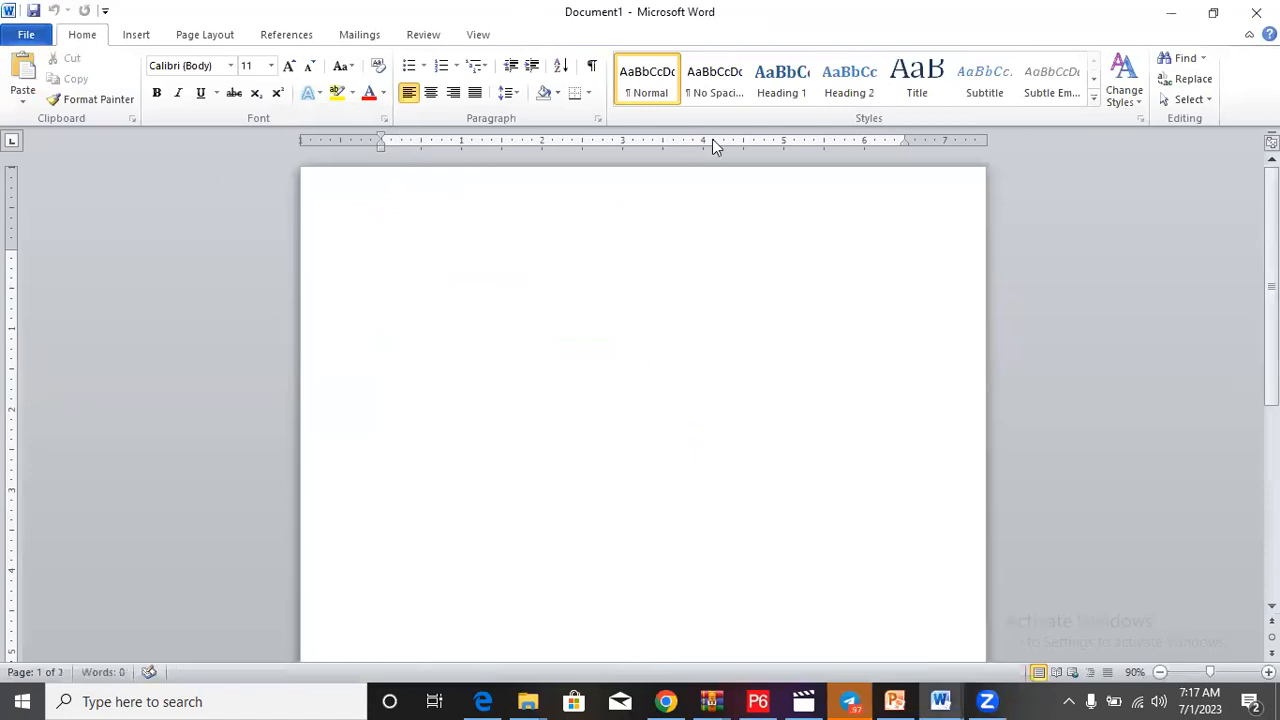
right_click(503, 318)
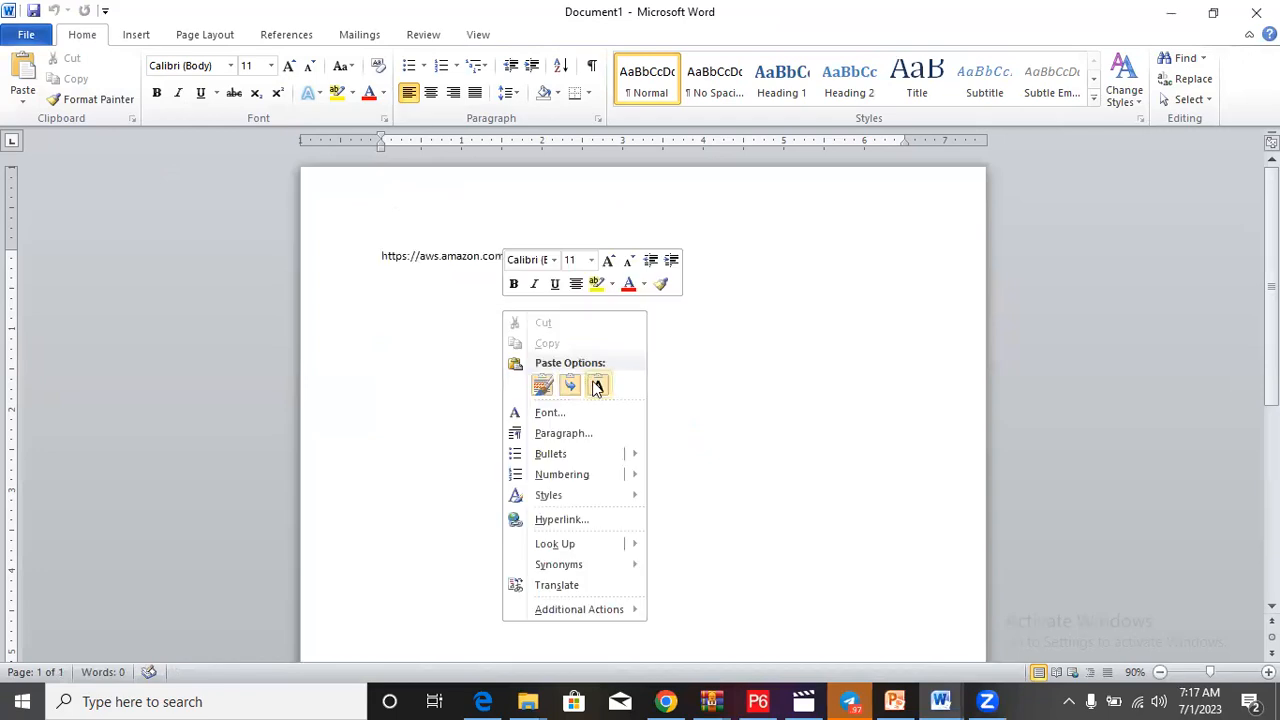
left_click(592, 381)
left_click_drag(551, 253, 358, 262)
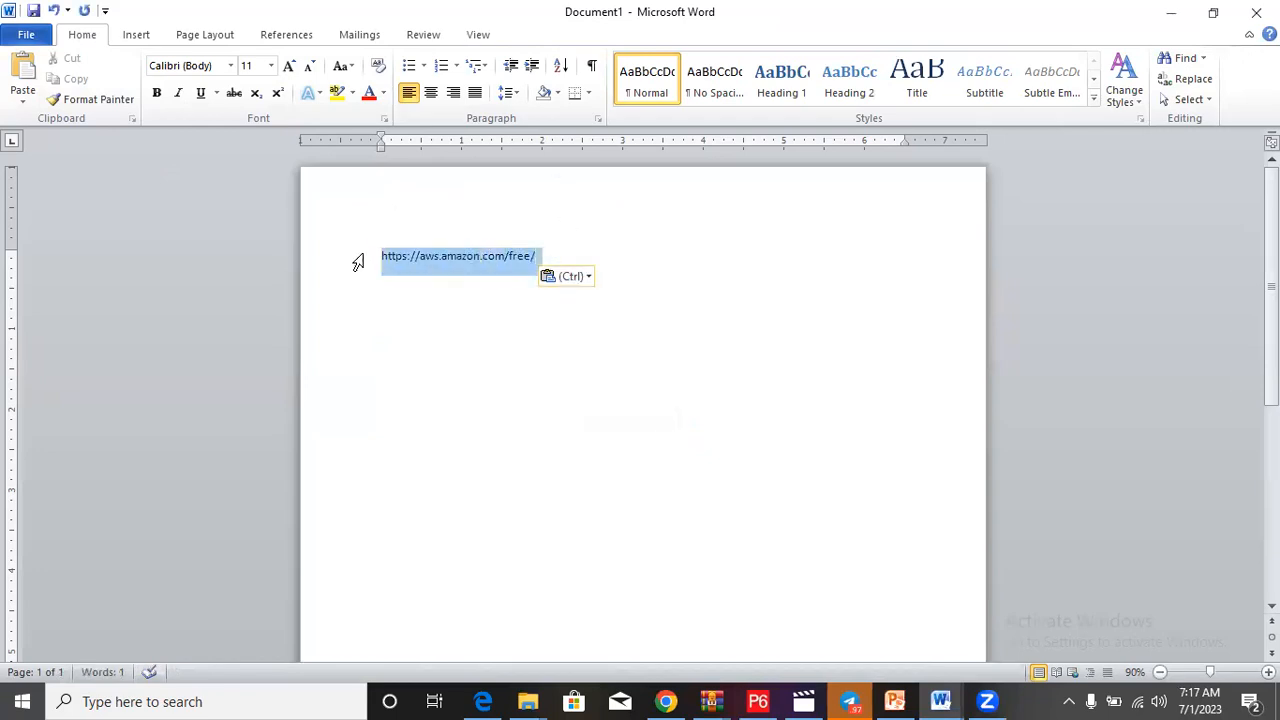
left_click(270, 68)
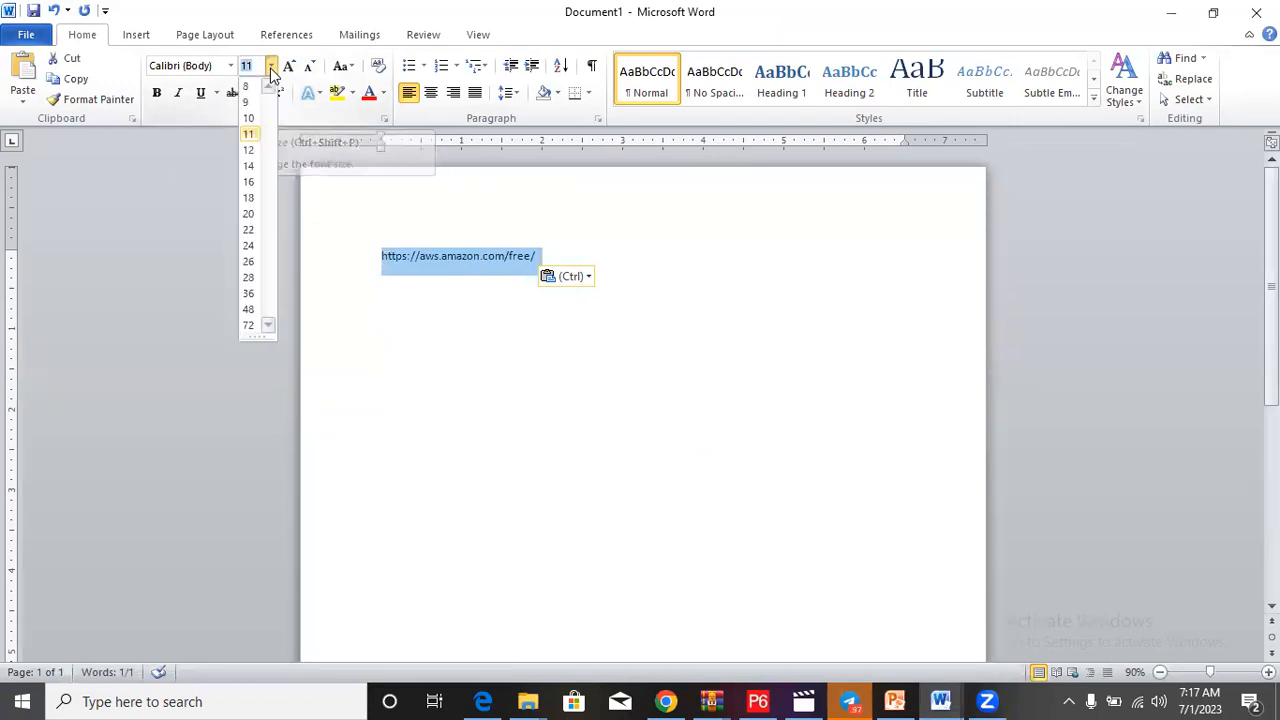
left_click(250, 262)
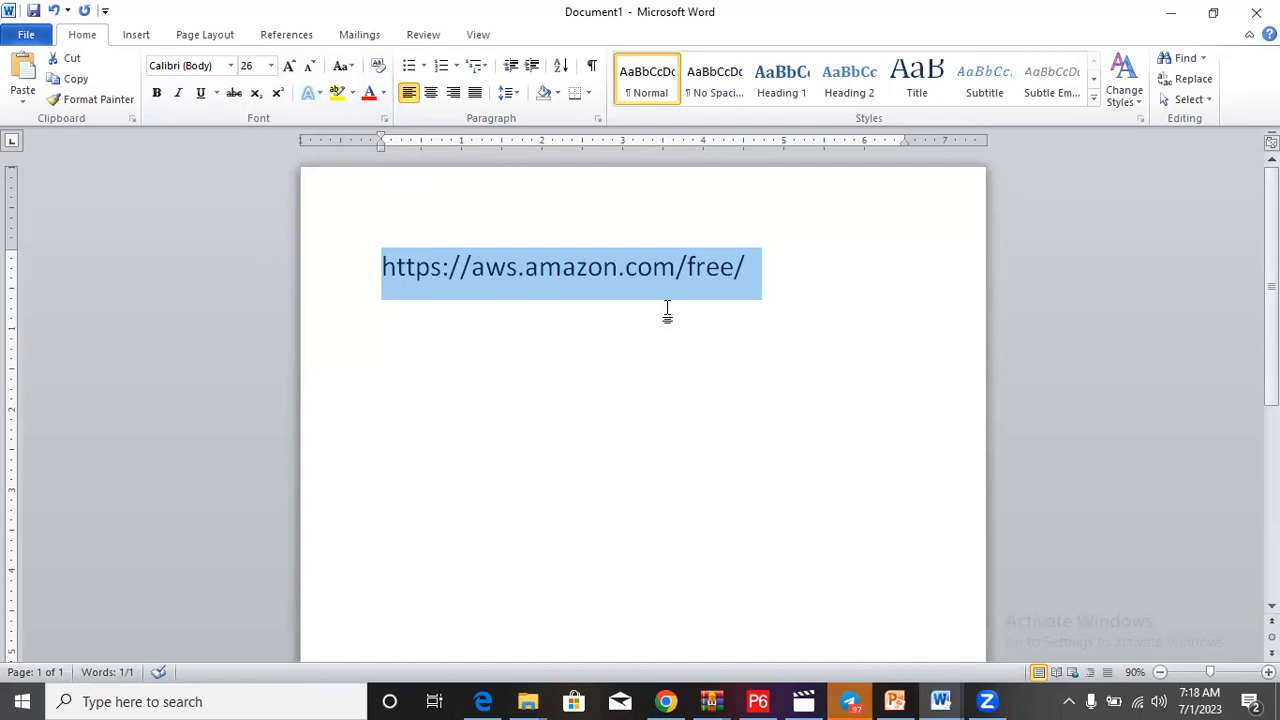
Minimize both Word documents and view the AWS Free Tier page in Chrome down to its free account creation option.
left_click(1175, 9)
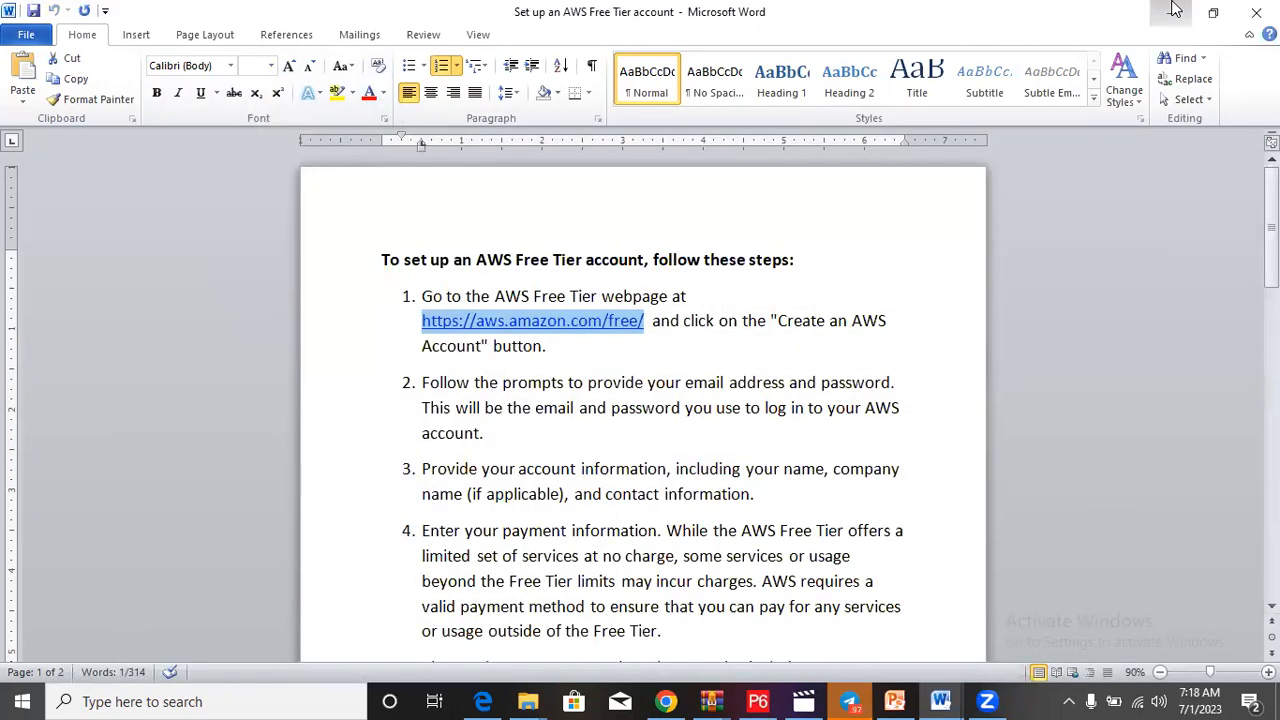
left_click(1175, 9)
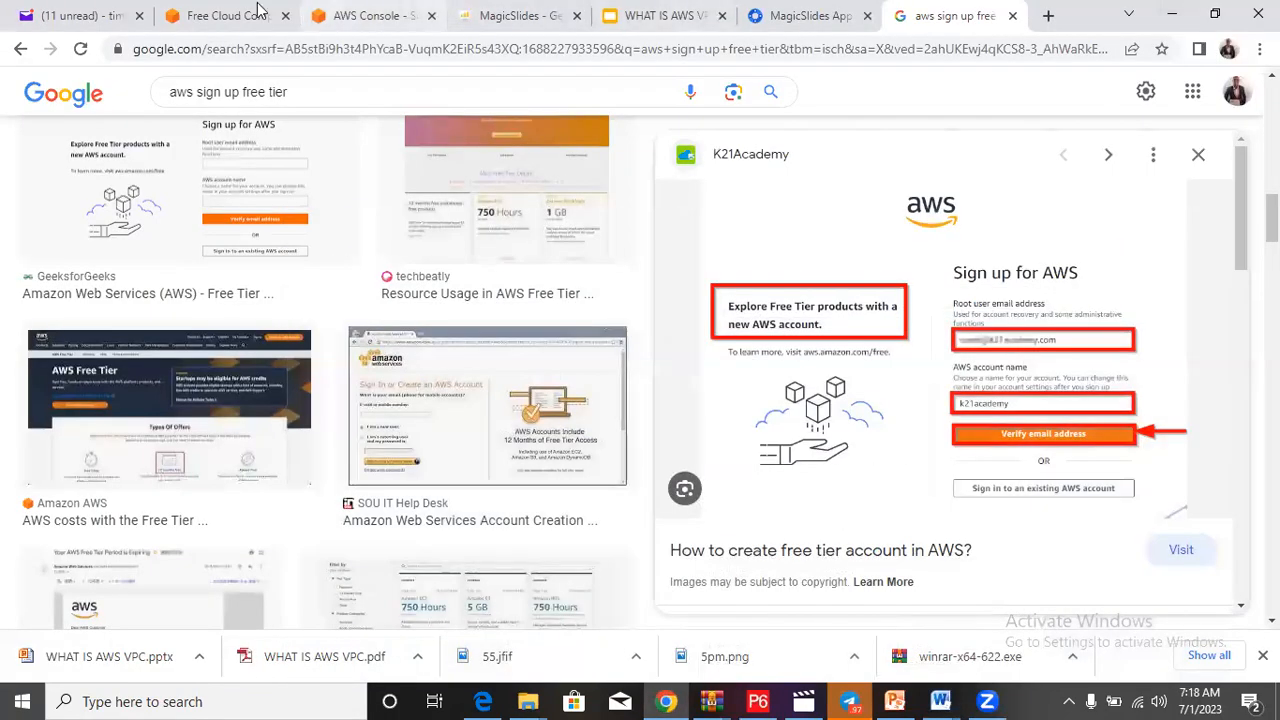
left_click(225, 16)
mouse_move(590, 145)
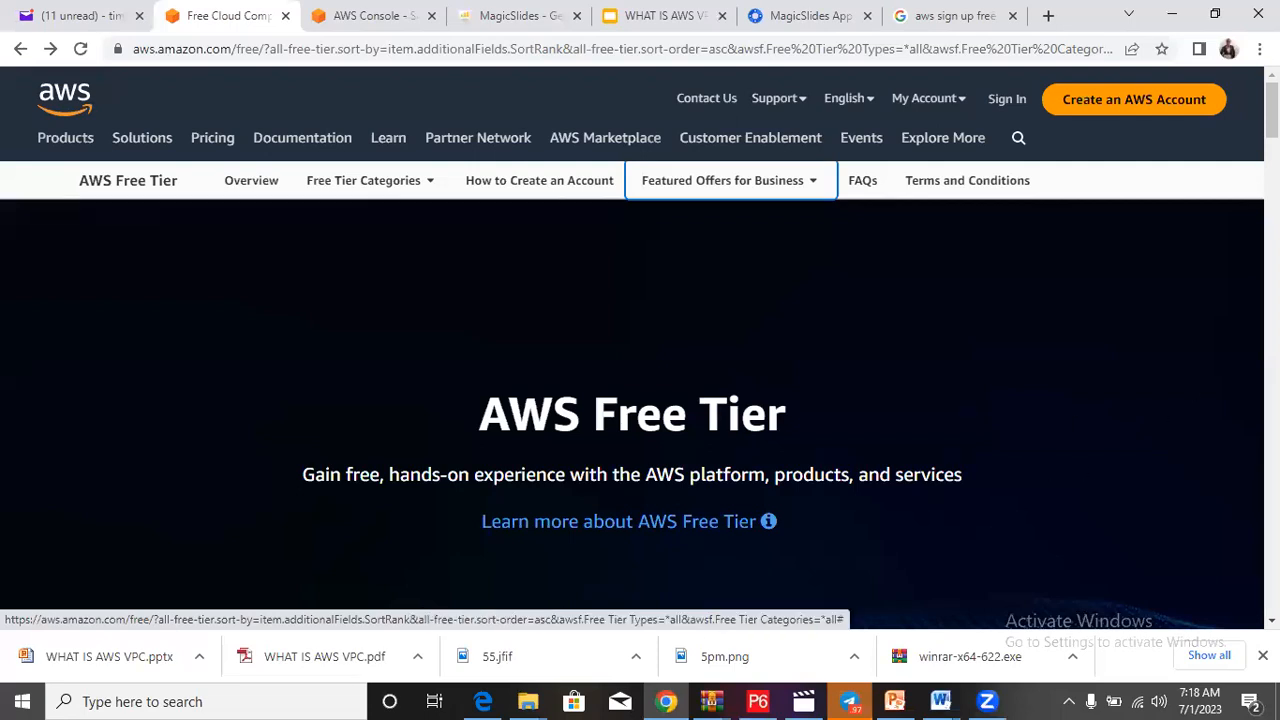
scroll(640, 400, "down", 1)
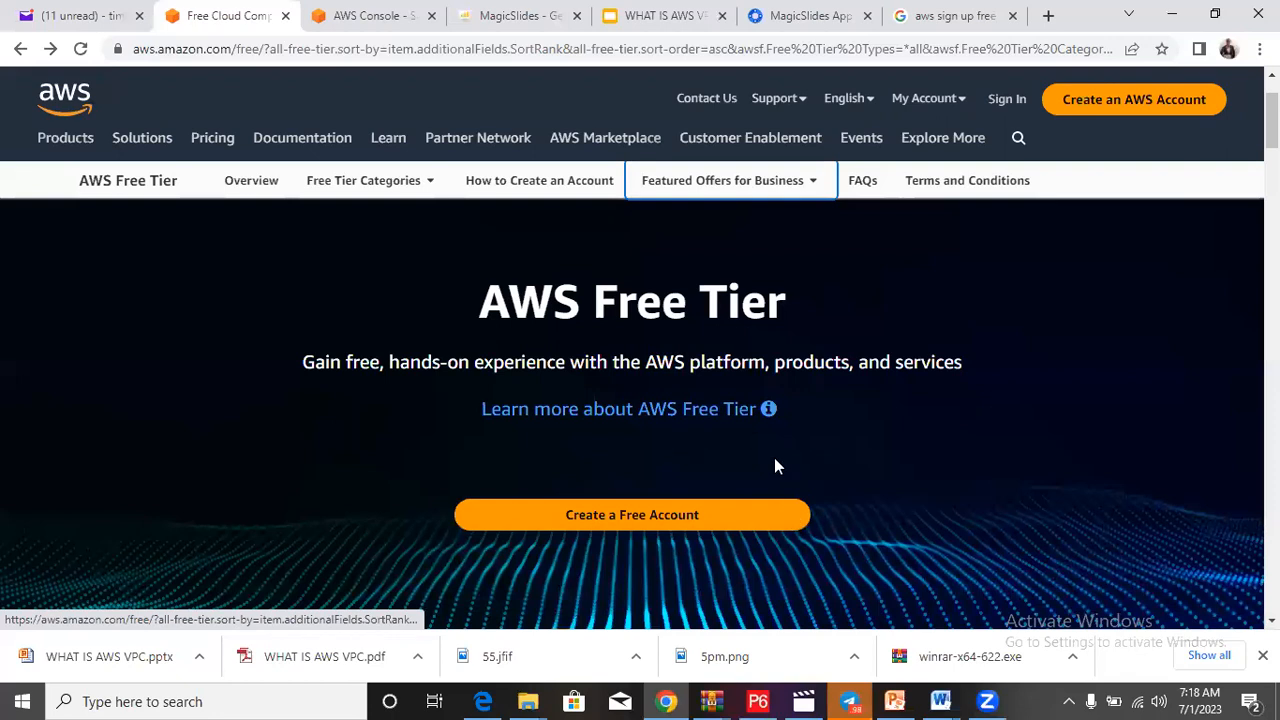
From the "aws sign up free tier" image results, open the K21Academy free tier account guide and return to the results.
left_click(930, 18)
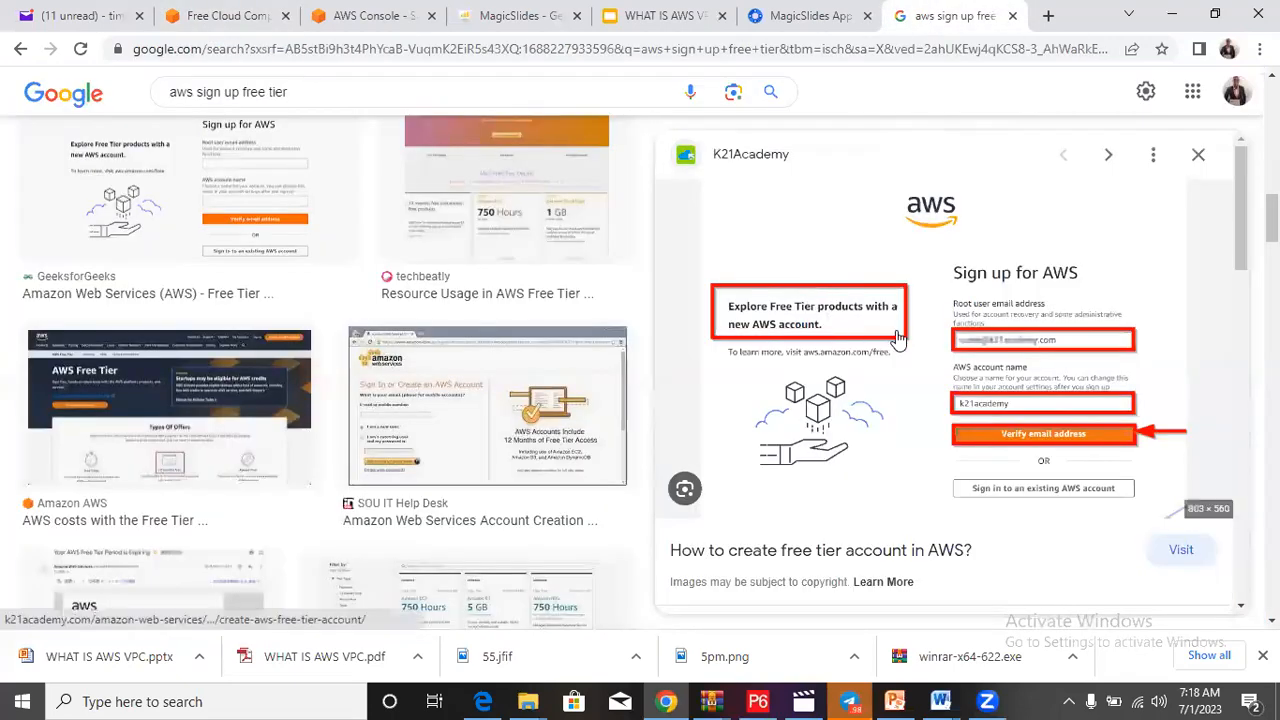
left_click(993, 372)
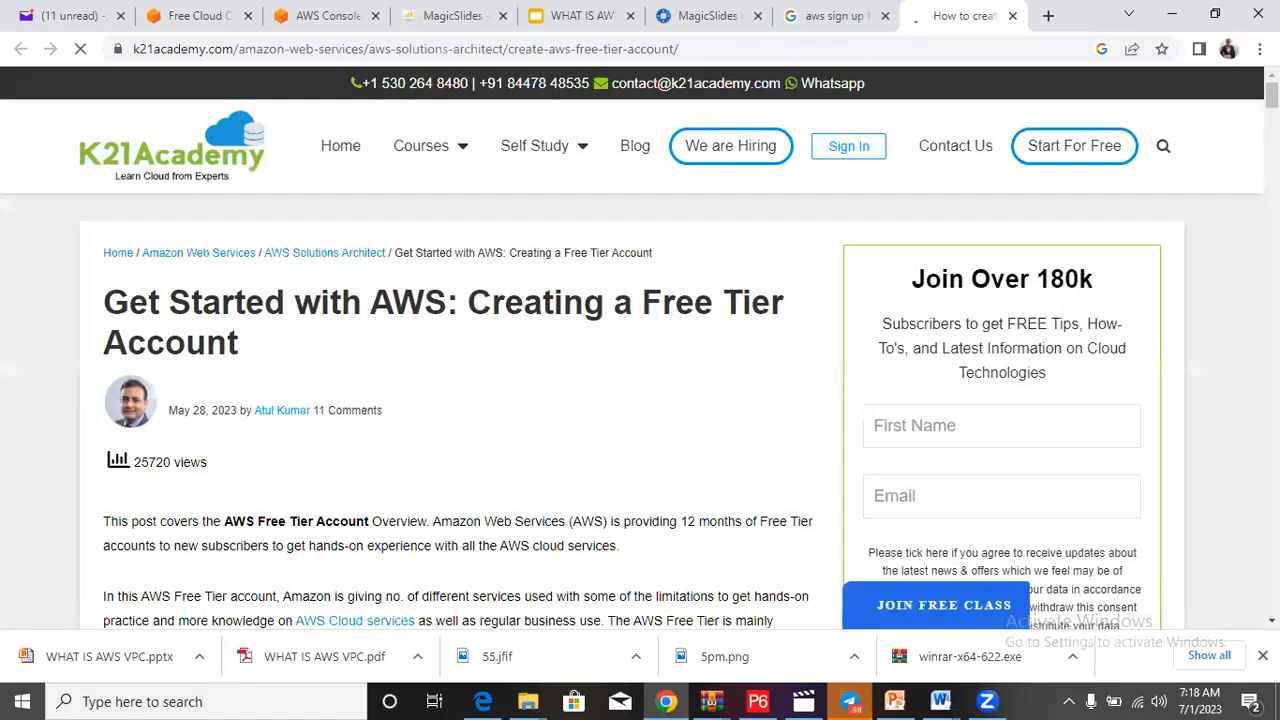
scroll(842, 120, "down", 1)
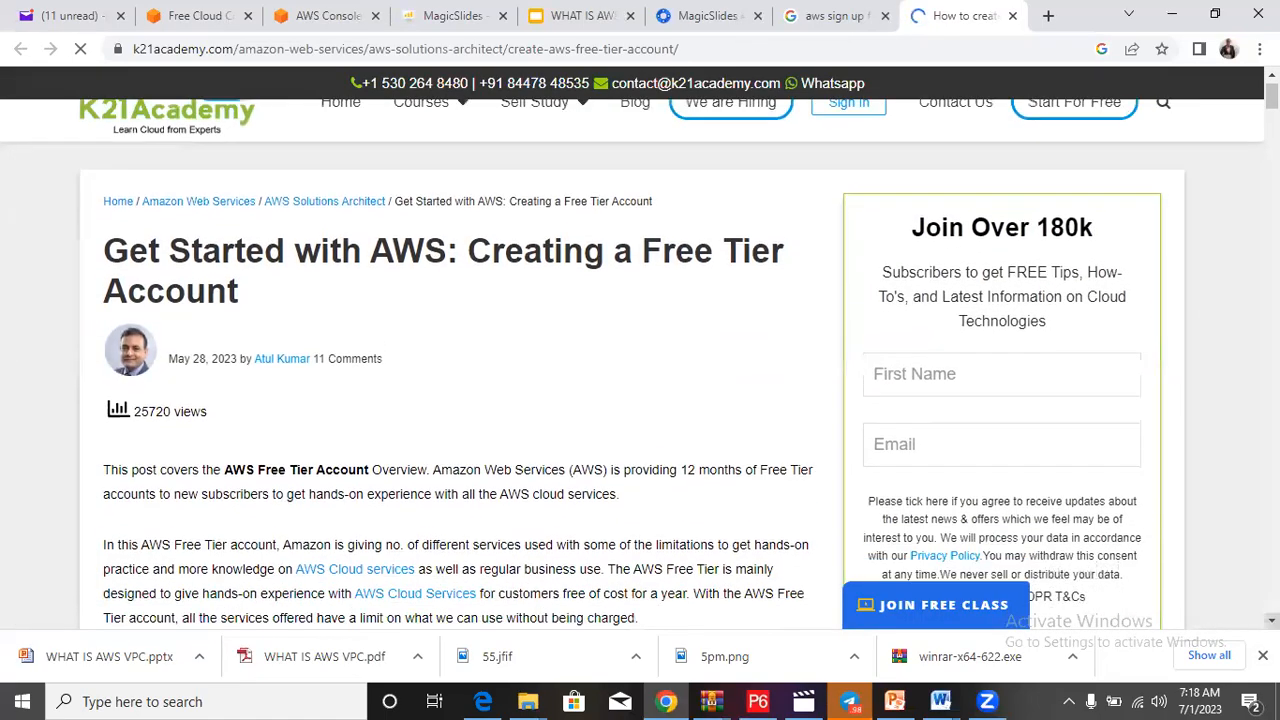
left_click(836, 16)
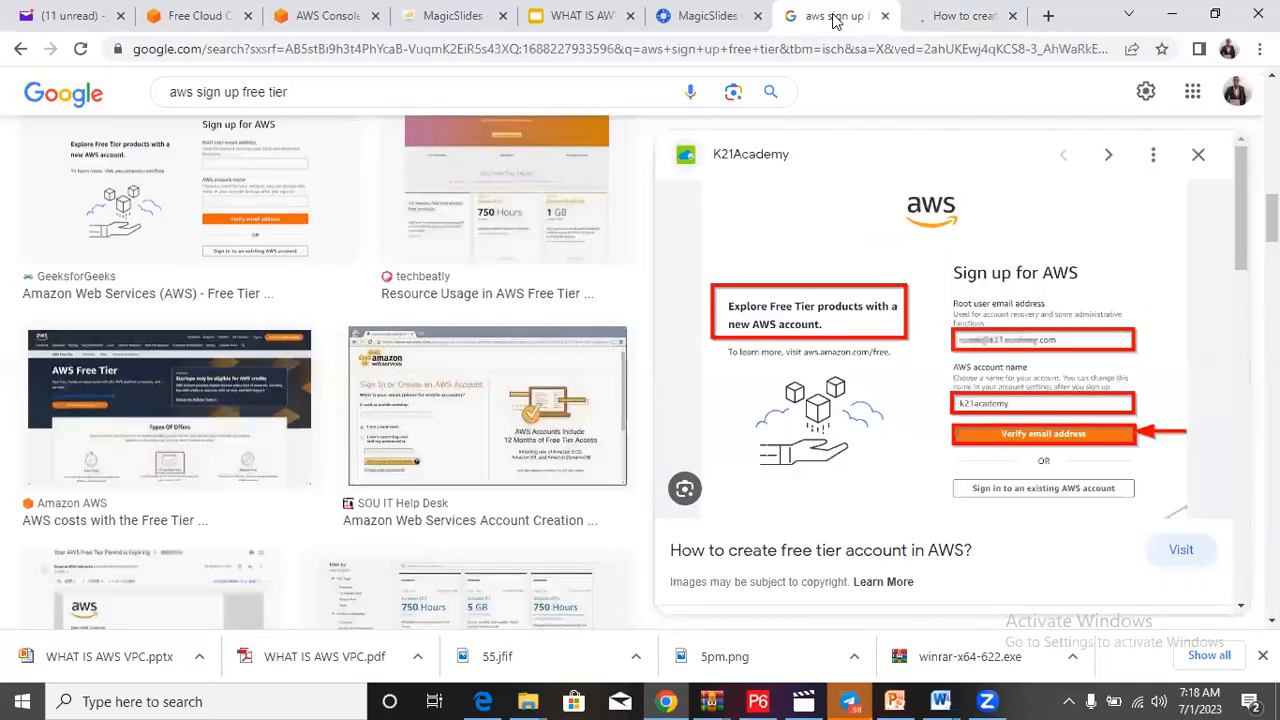
left_click_drag(1213, 502, 1233, 555)
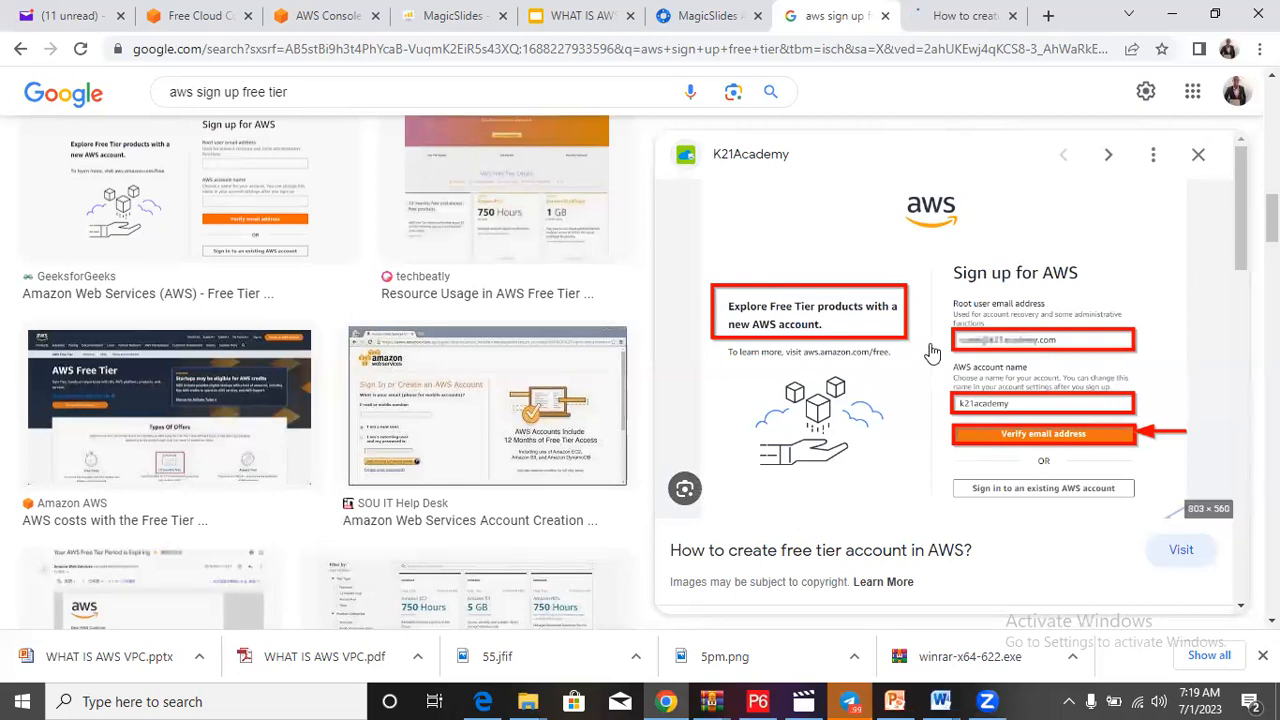
left_click(1153, 156)
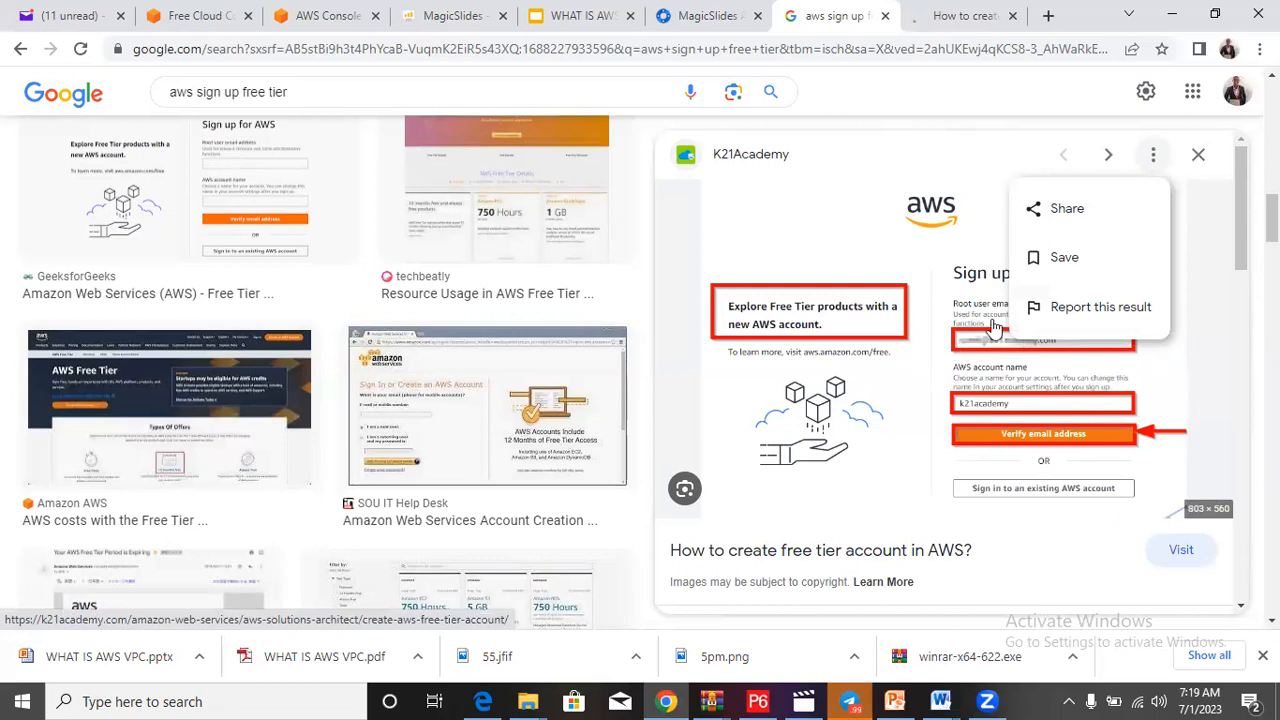
left_click(963, 255)
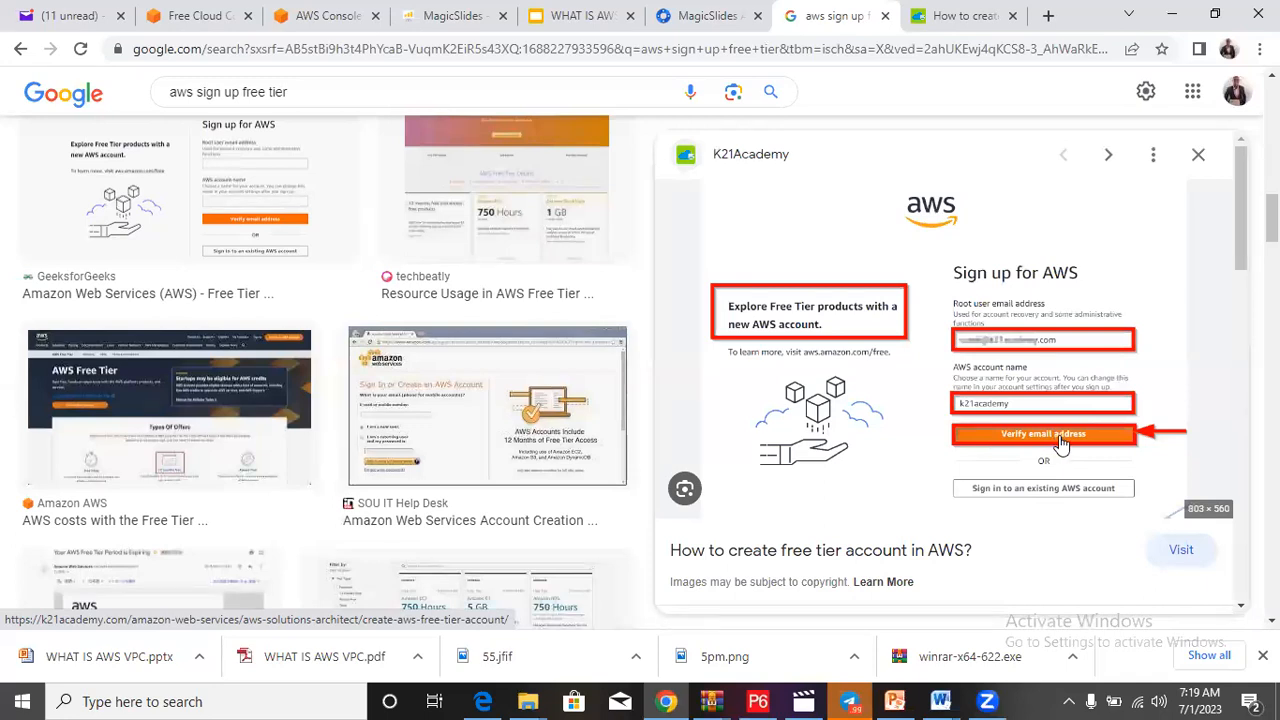
Examine the sign-up form images from Howutrade, AWS in Plain English and GeeksforGeeks, and open the GeeksforGeeks account setup guide.
left_click(1113, 155)
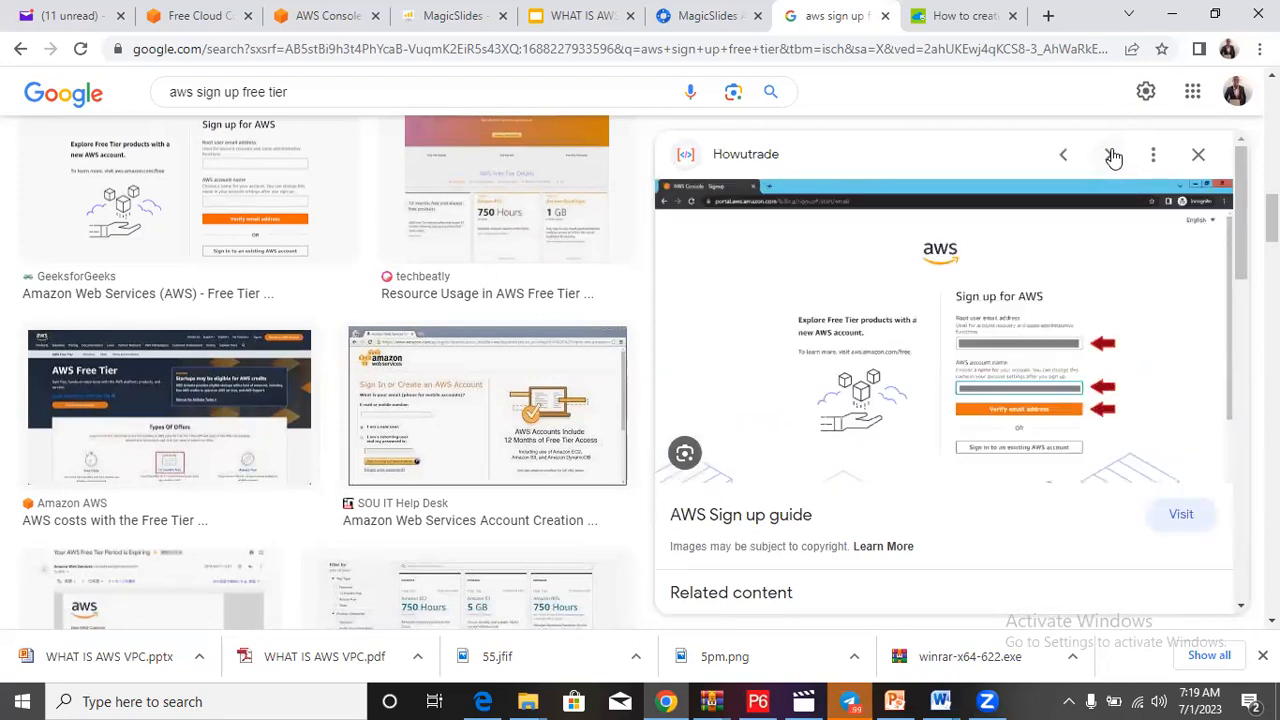
left_click(1114, 160)
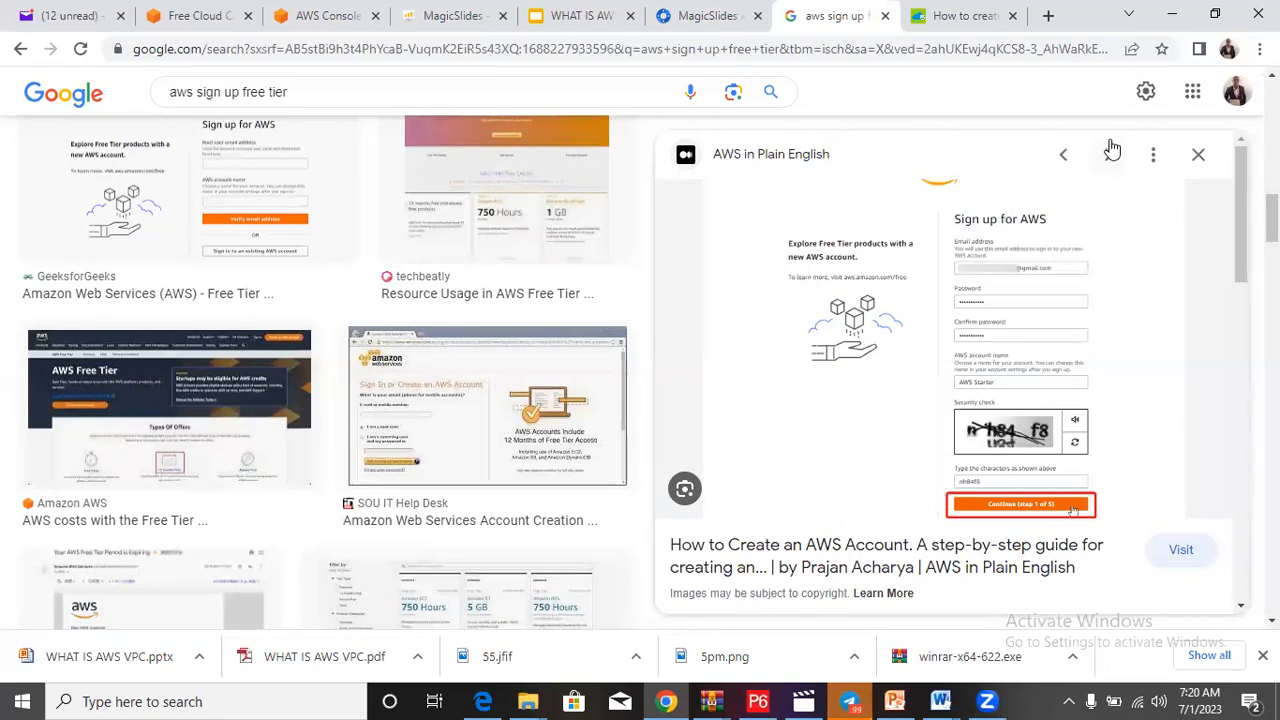
left_click(1112, 151)
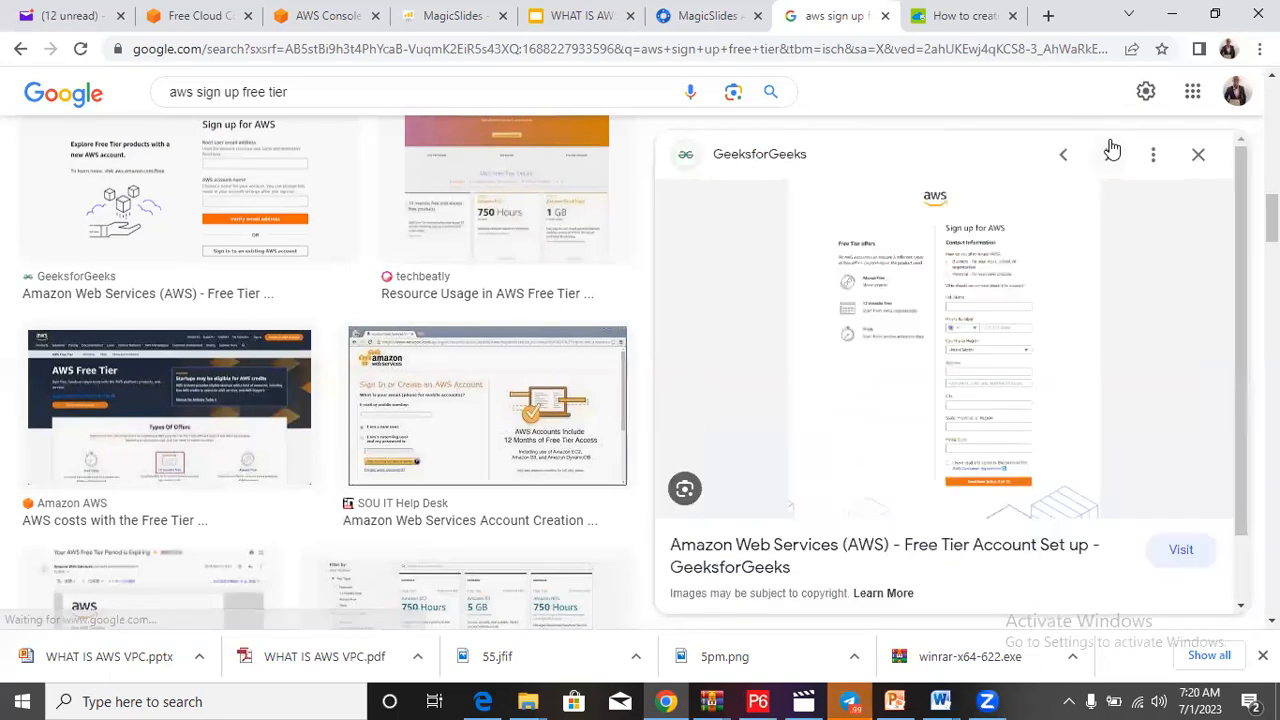
left_click(1065, 160)
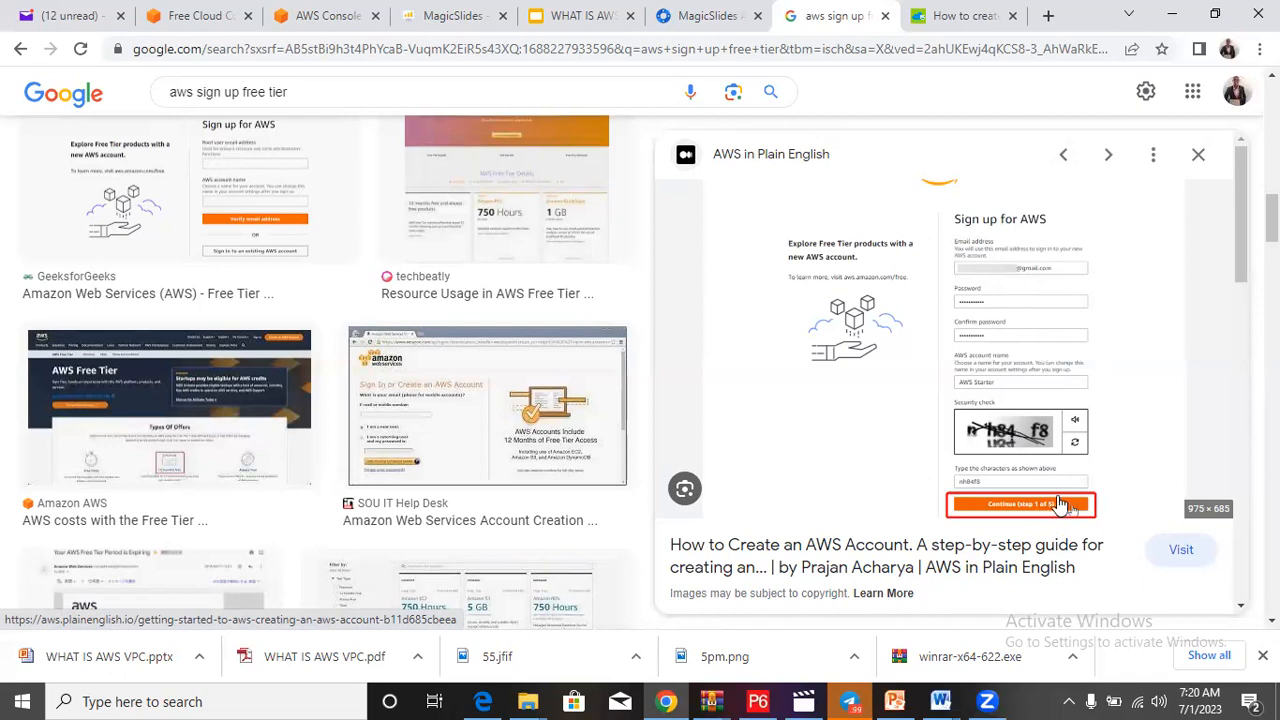
left_click(1108, 157)
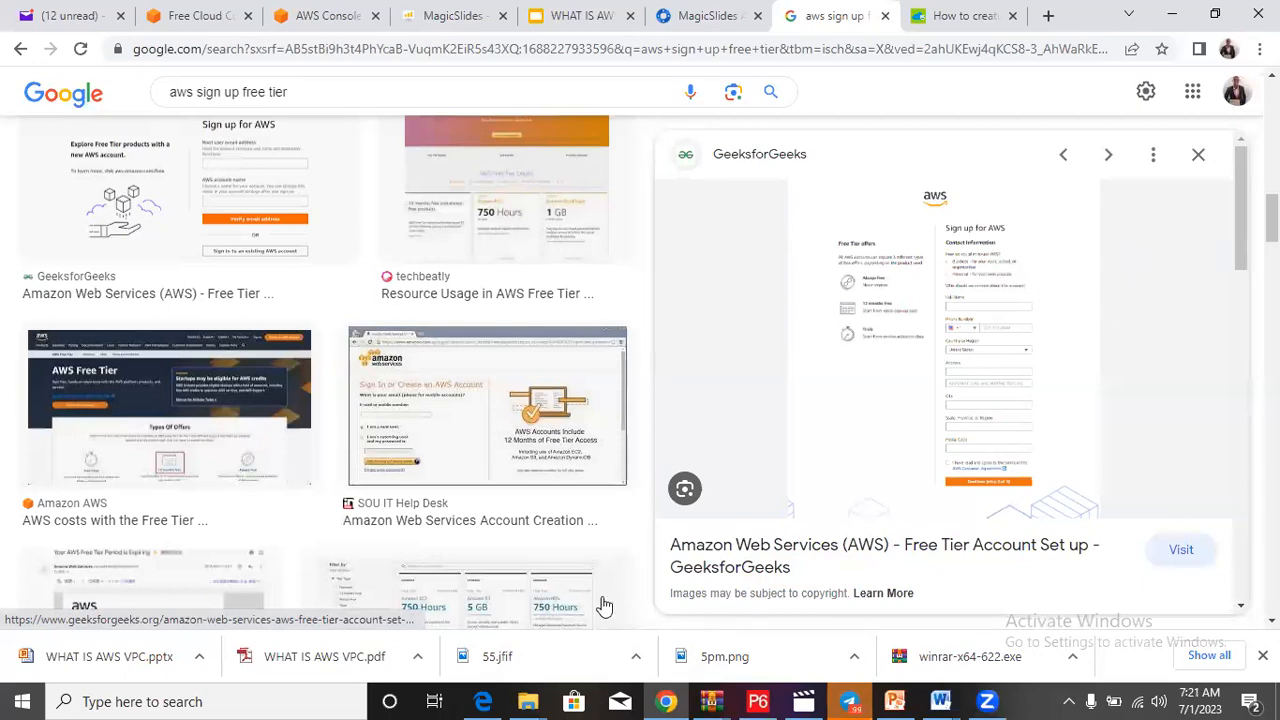
left_click(533, 660)
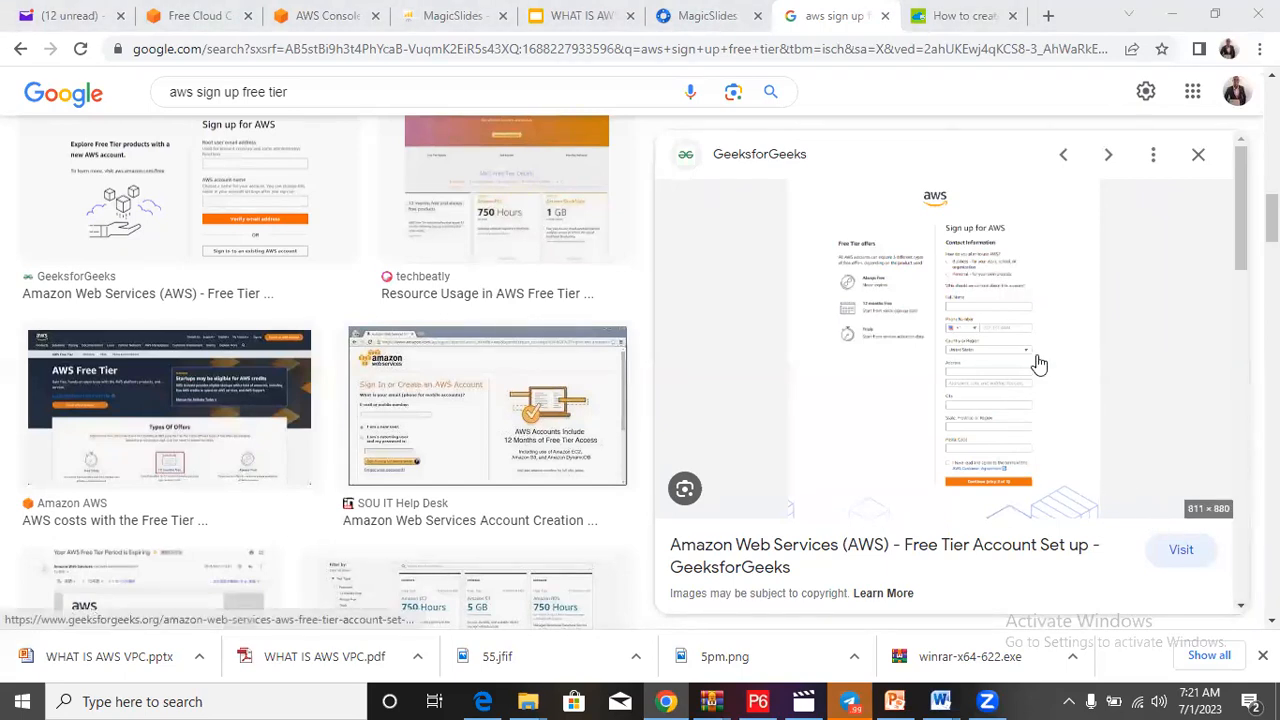
left_click(982, 416)
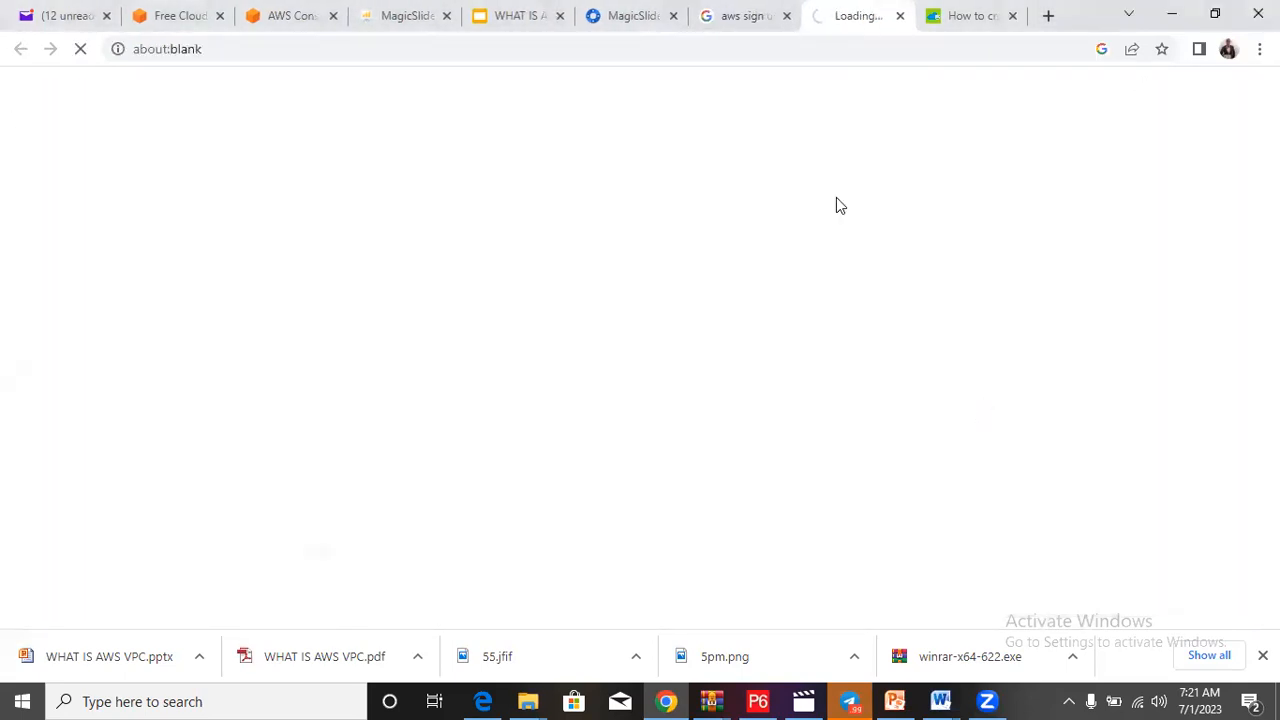
Go to the already open K21Academy guide, close its free class advertisement and allow the site's notifications.
left_click(948, 15)
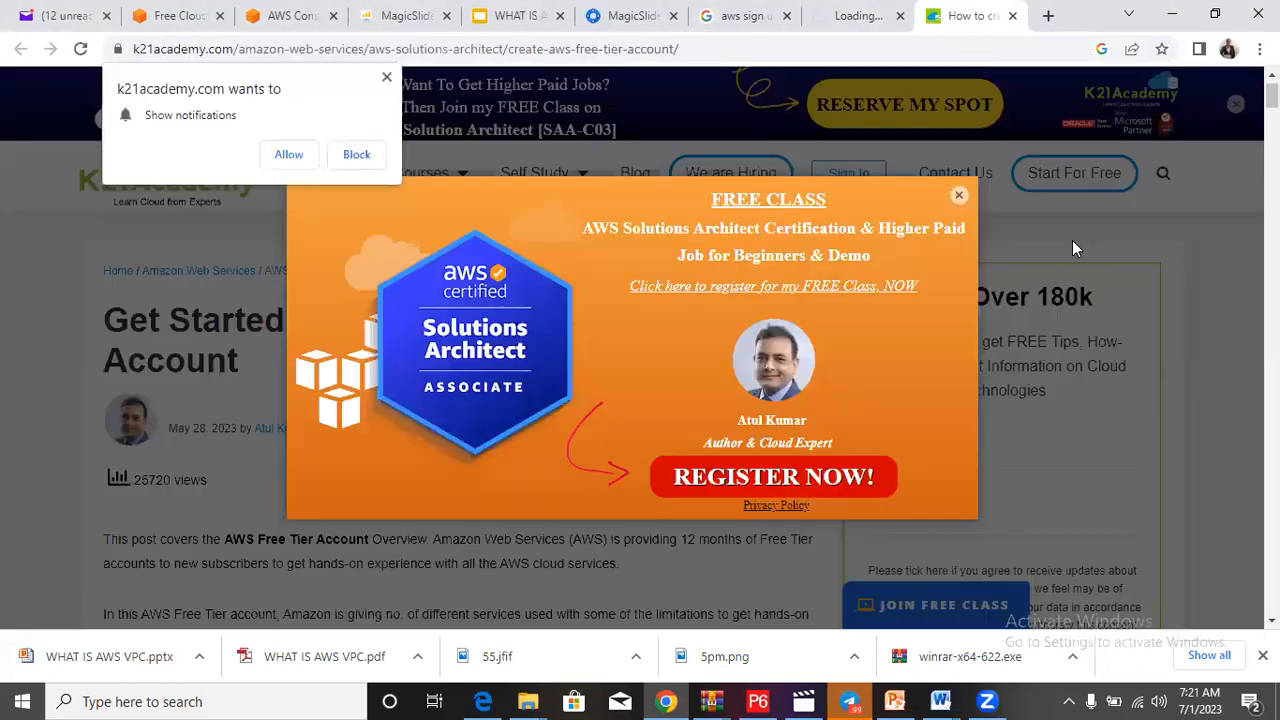
left_click(961, 191)
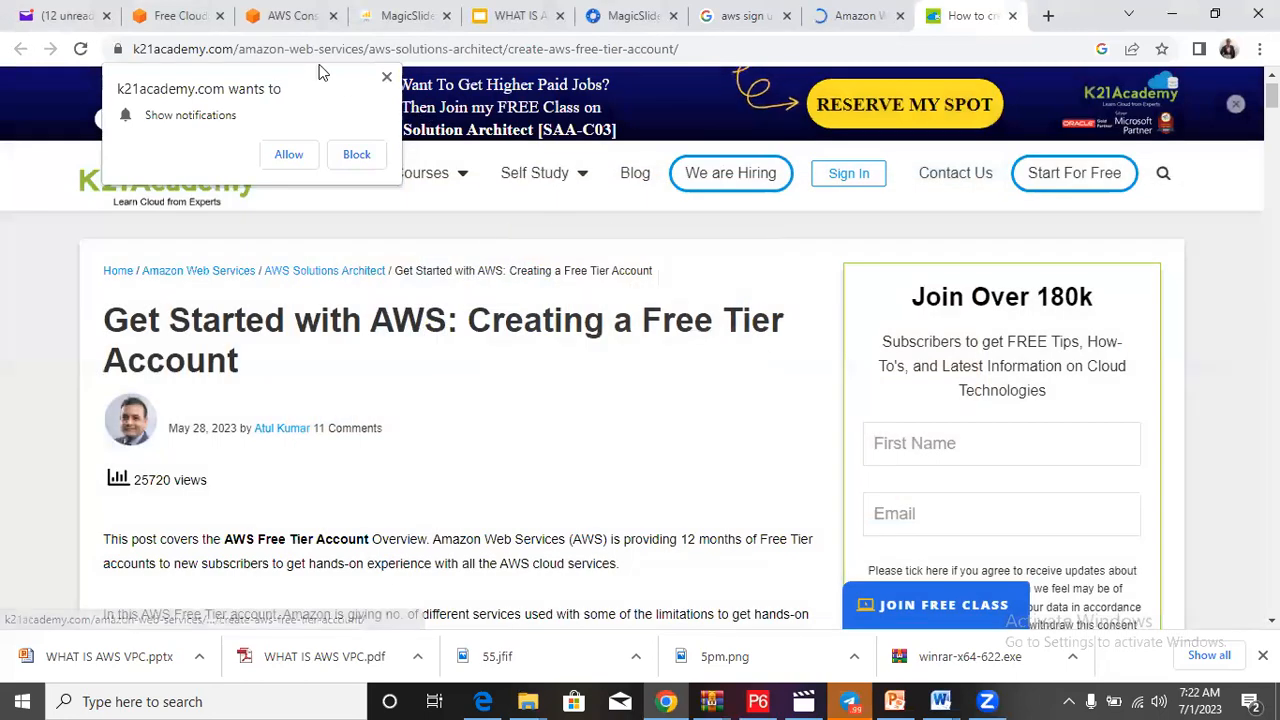
left_click(288, 155)
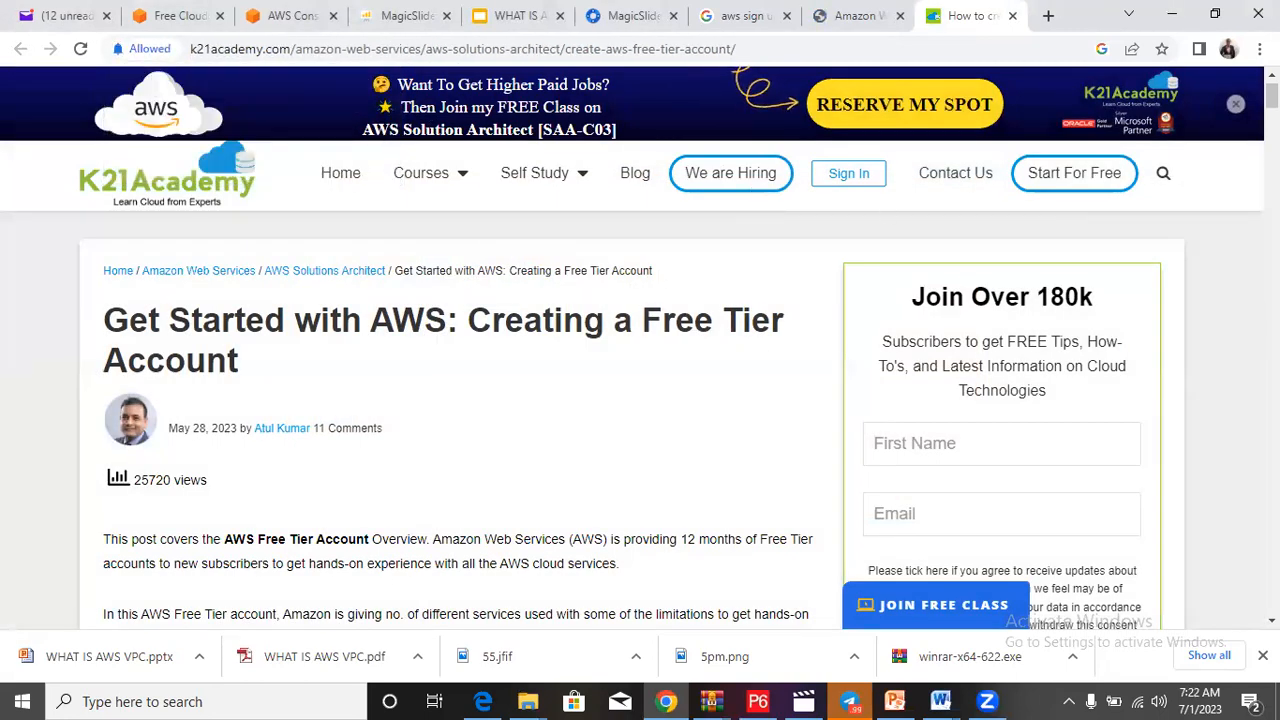
Read through the K21Academy guide's account creation steps, examining the sign-up details and the email verification form.
scroll(640, 380, "down", 3)
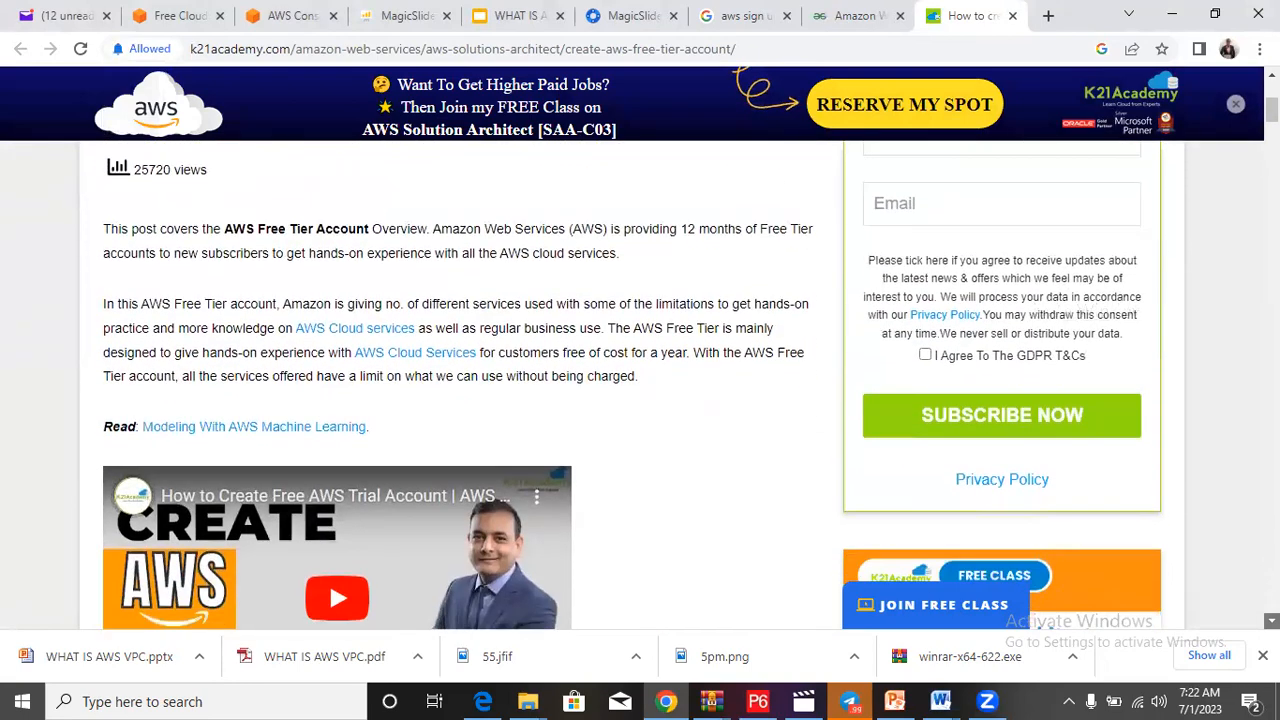
scroll(640, 380, "down", 9)
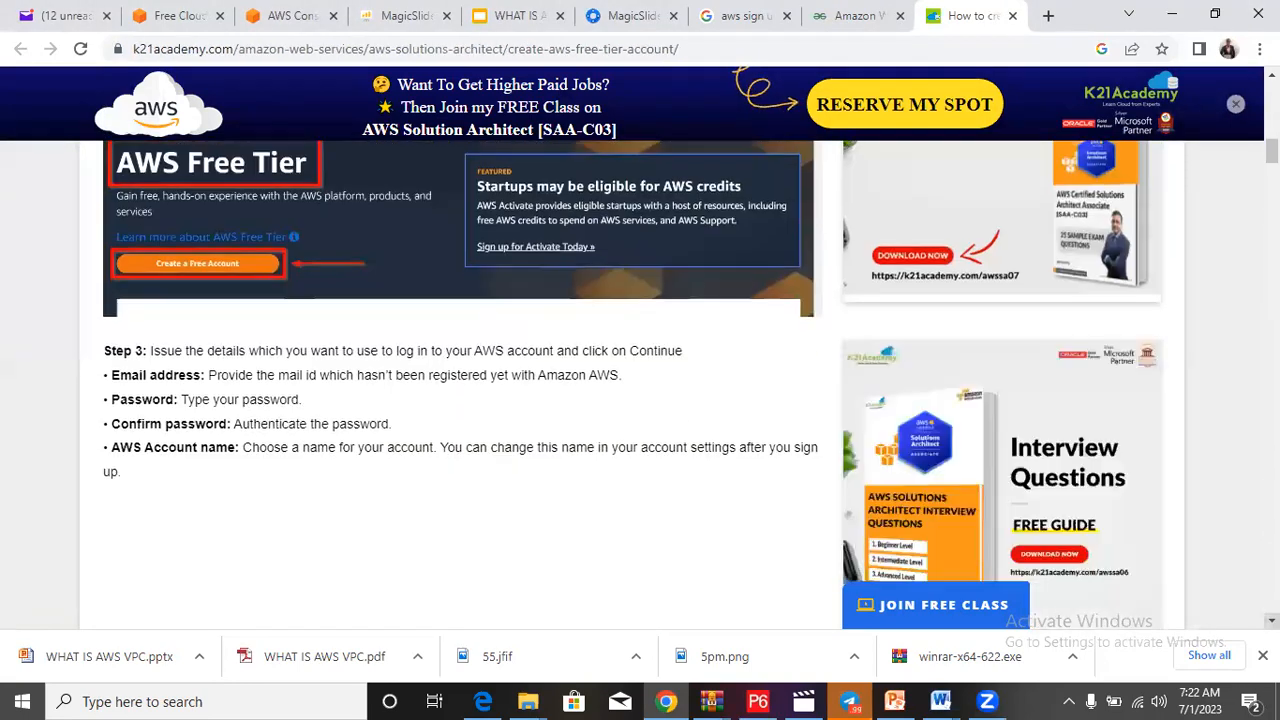
scroll(640, 380, "down", 6)
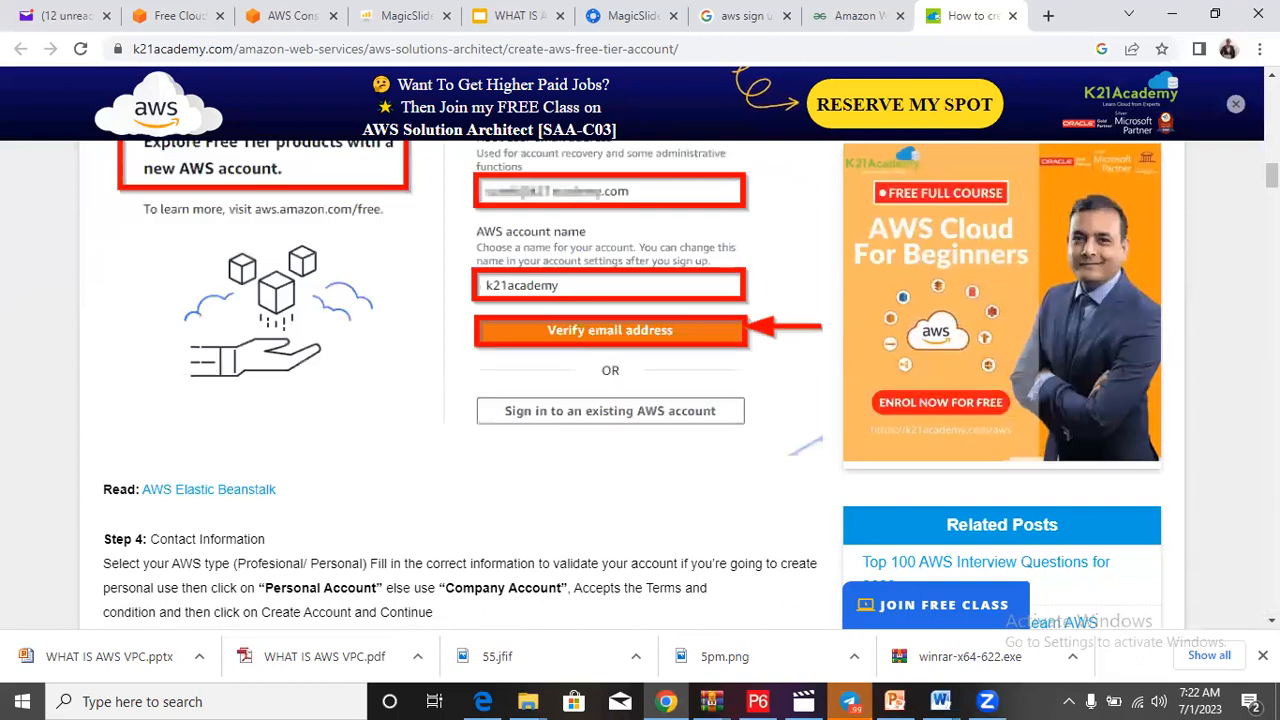
scroll(640, 380, "up", 2)
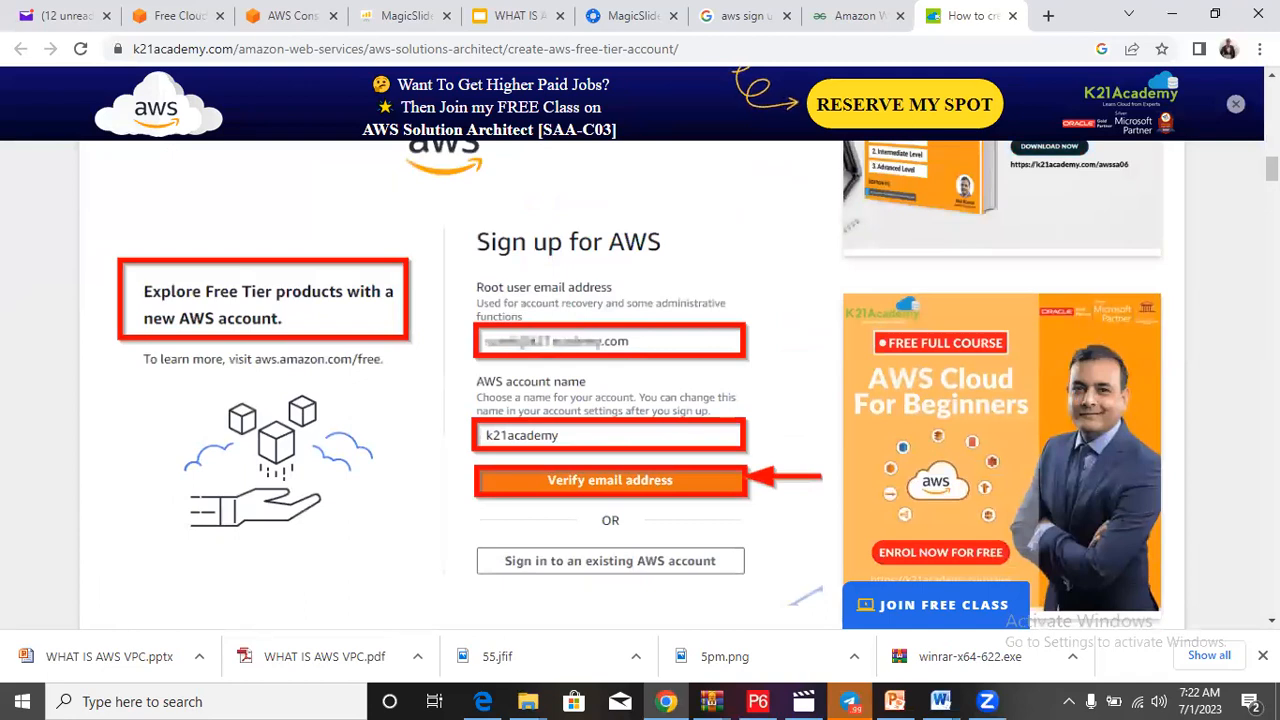
scroll(640, 384, "down", 5)
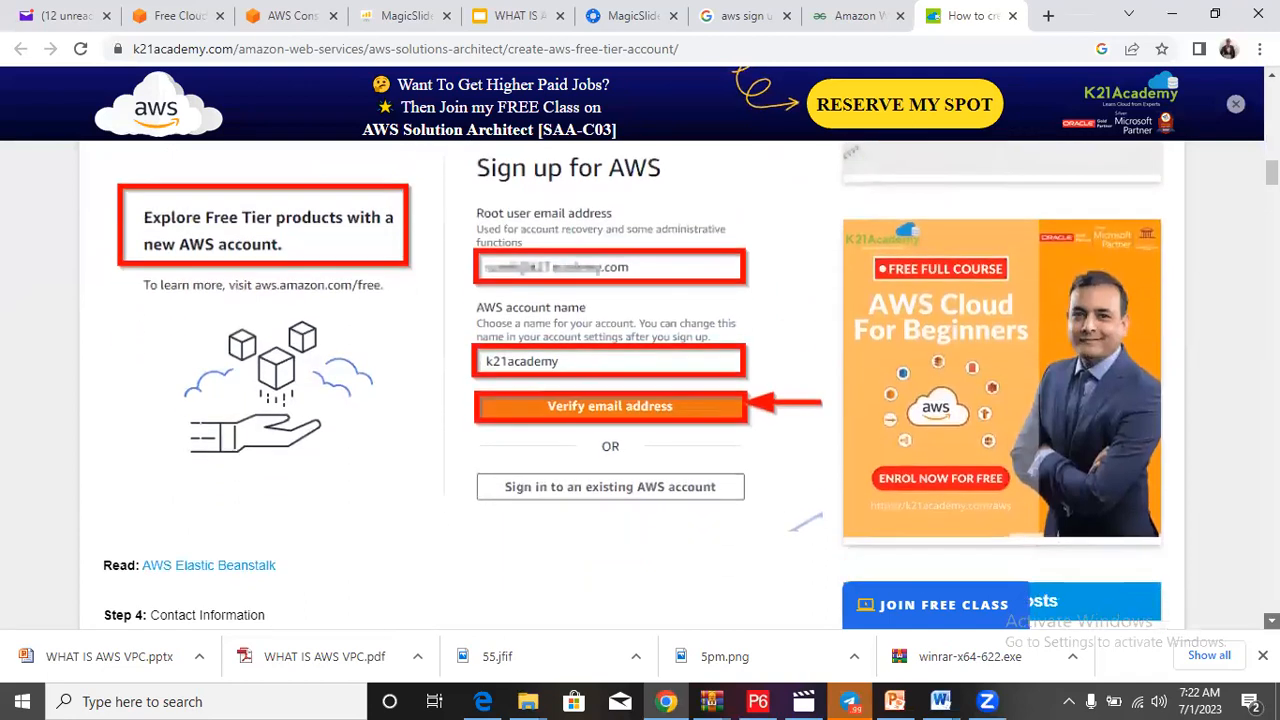
Examine the guide's Step 4 contact information form and Step 5 payment and billing form.
scroll(640, 384, "down", 3)
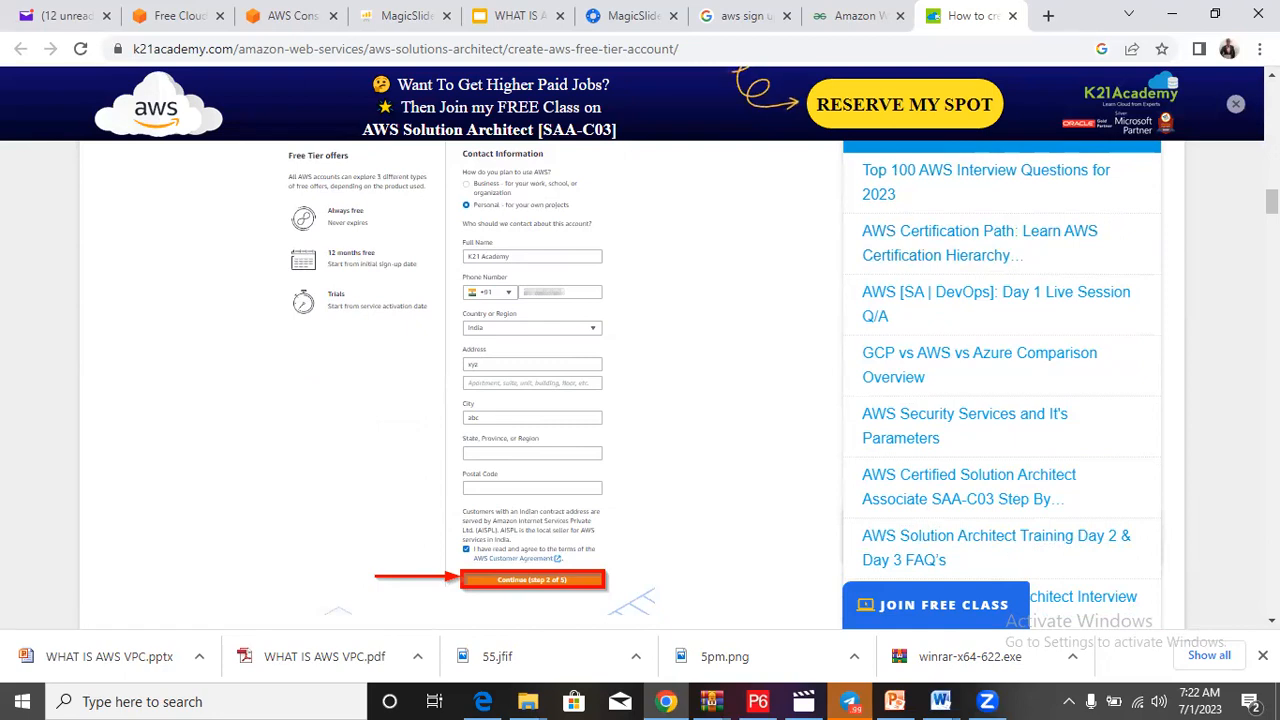
scroll(629, 211, "up", 1)
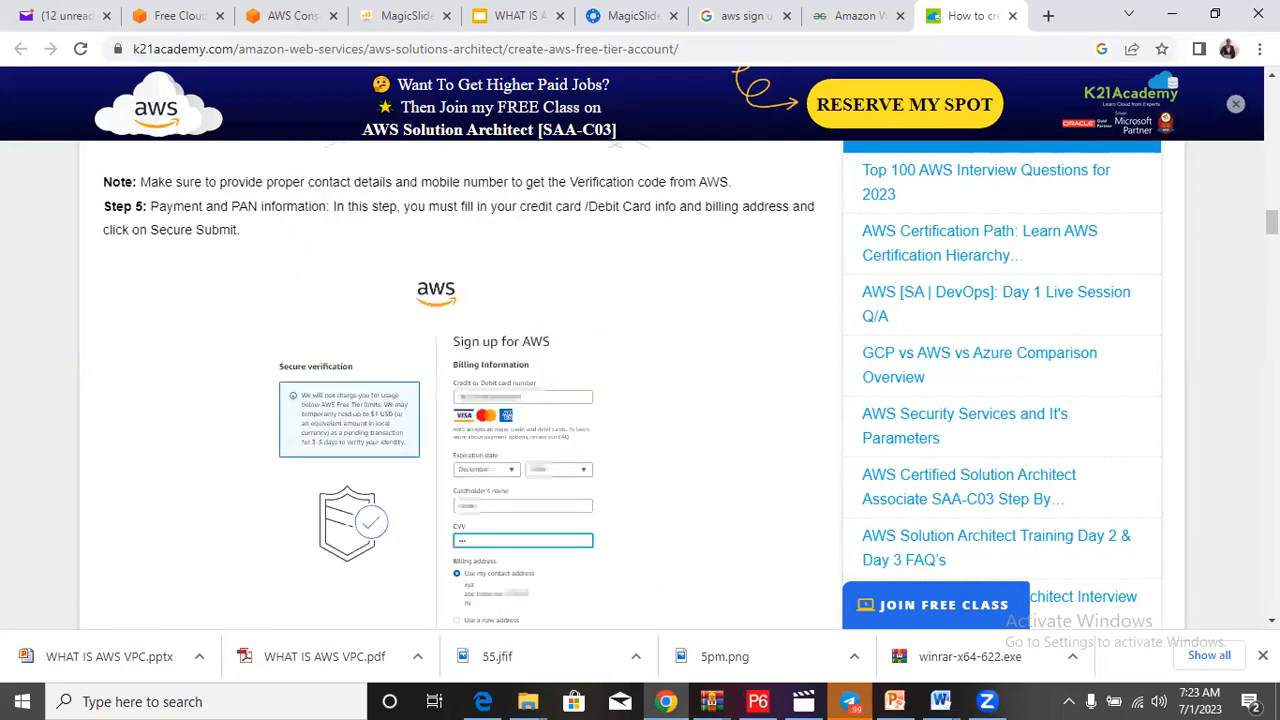
scroll(463, 385, "down", 10)
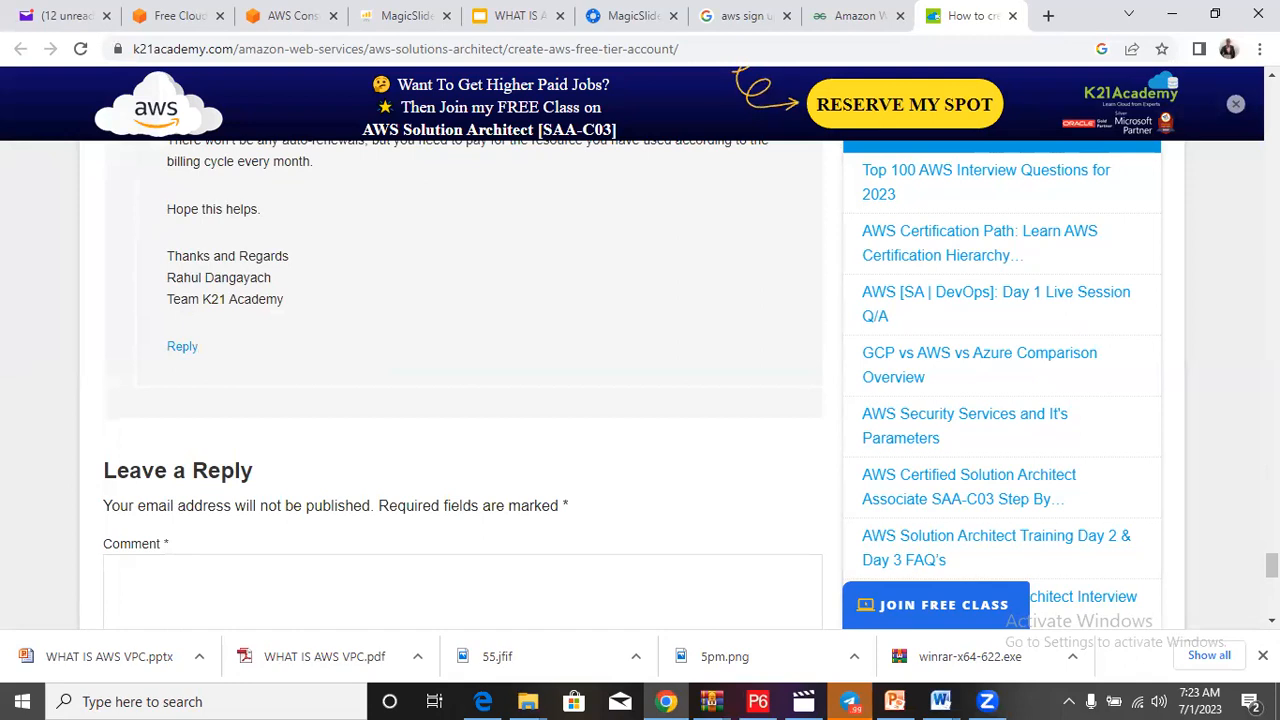
Look back from the guide's comments through the confirmation, support plan and phone verification sections to the Step 5 billing form.
scroll(463, 385, "up", 4)
scroll(463, 385, "up", 15)
scroll(463, 385, "up", 8)
scroll(460, 380, "up", 15)
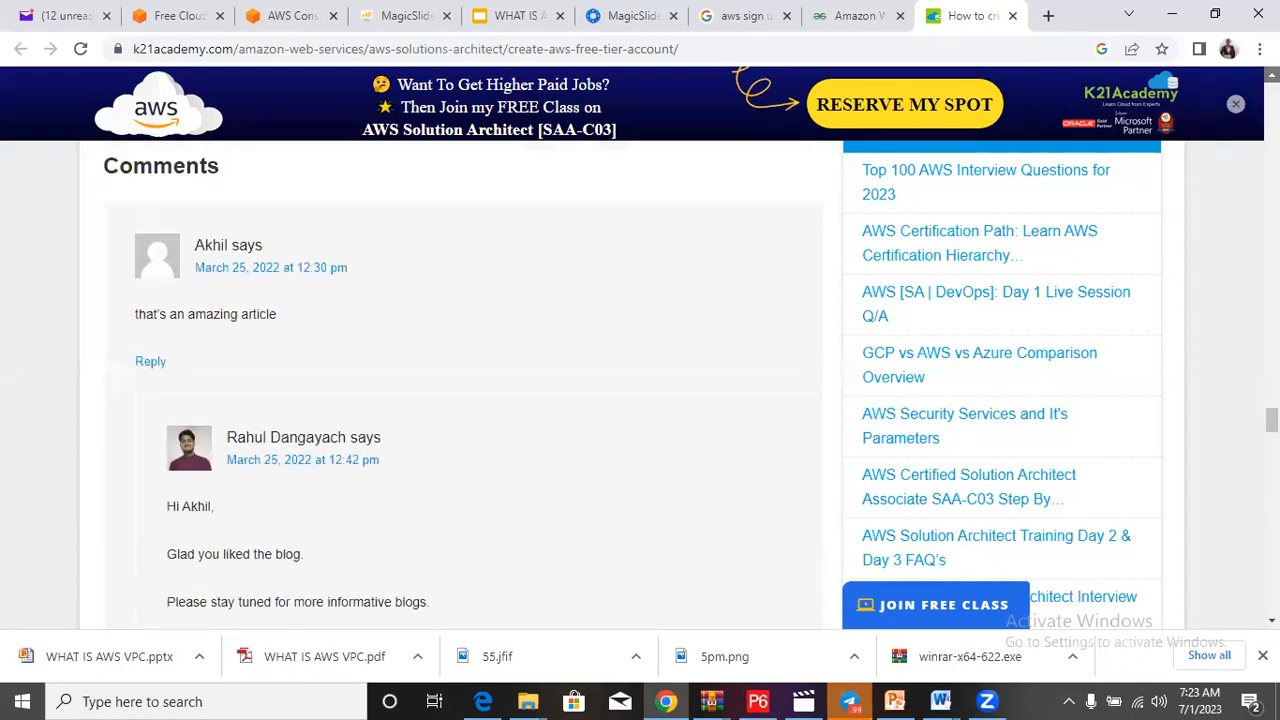
scroll(460, 380, "up", 3)
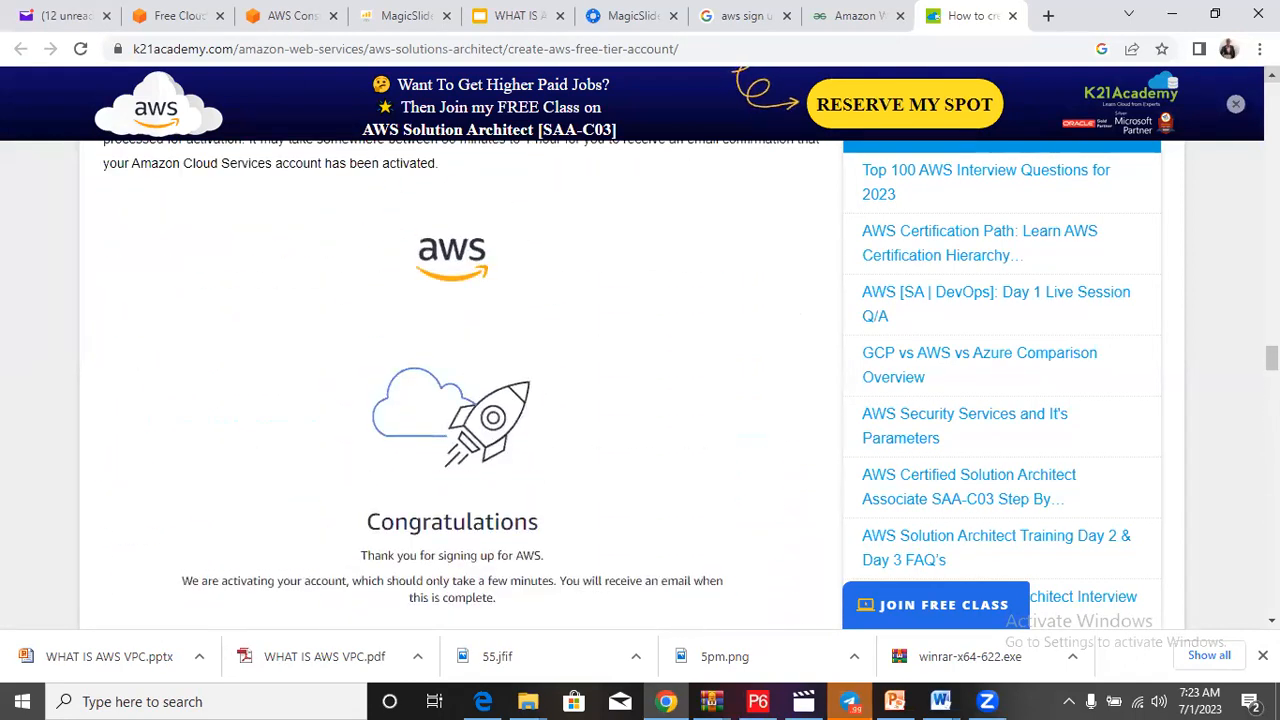
scroll(460, 380, "up", 5)
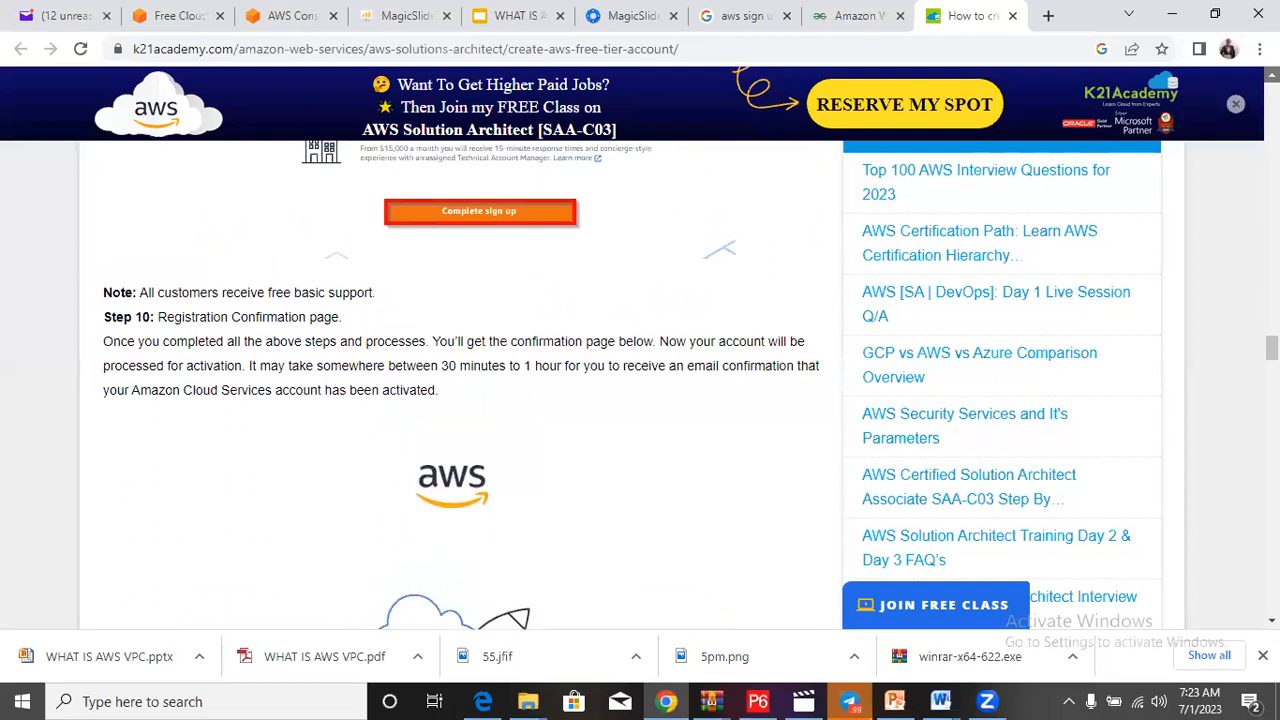
scroll(460, 380, "up", 5)
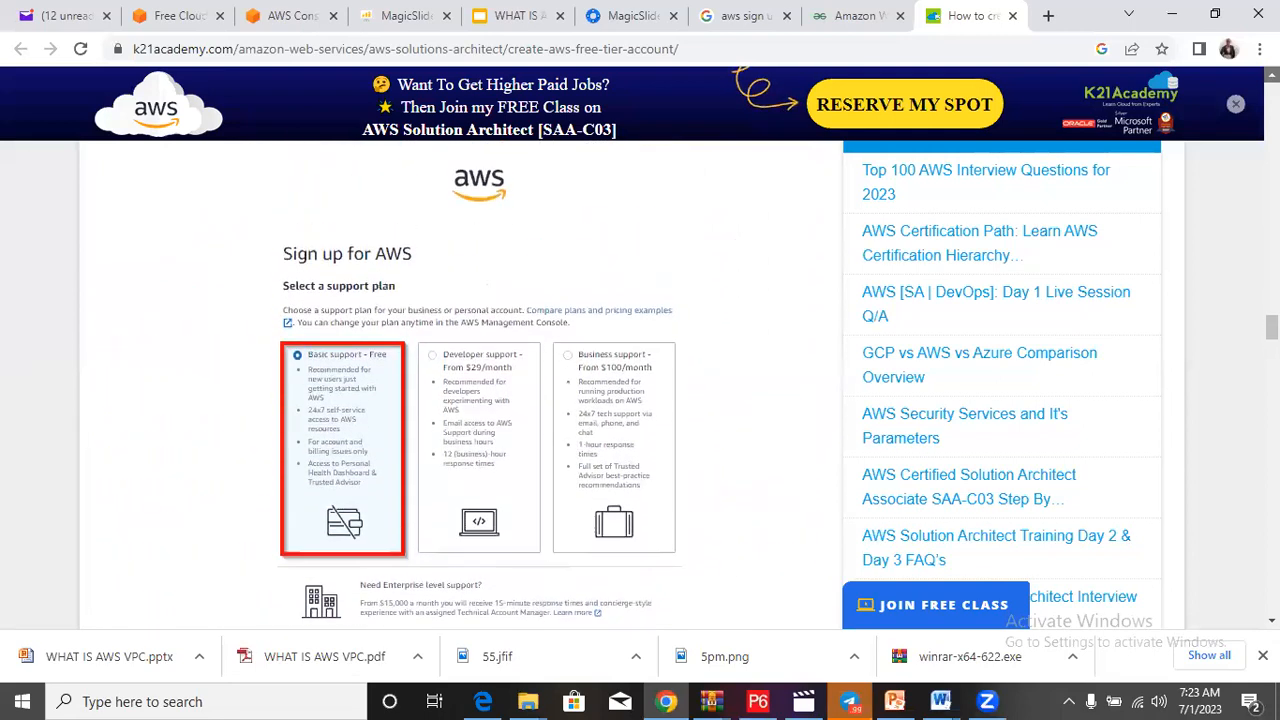
scroll(460, 380, "up", 3)
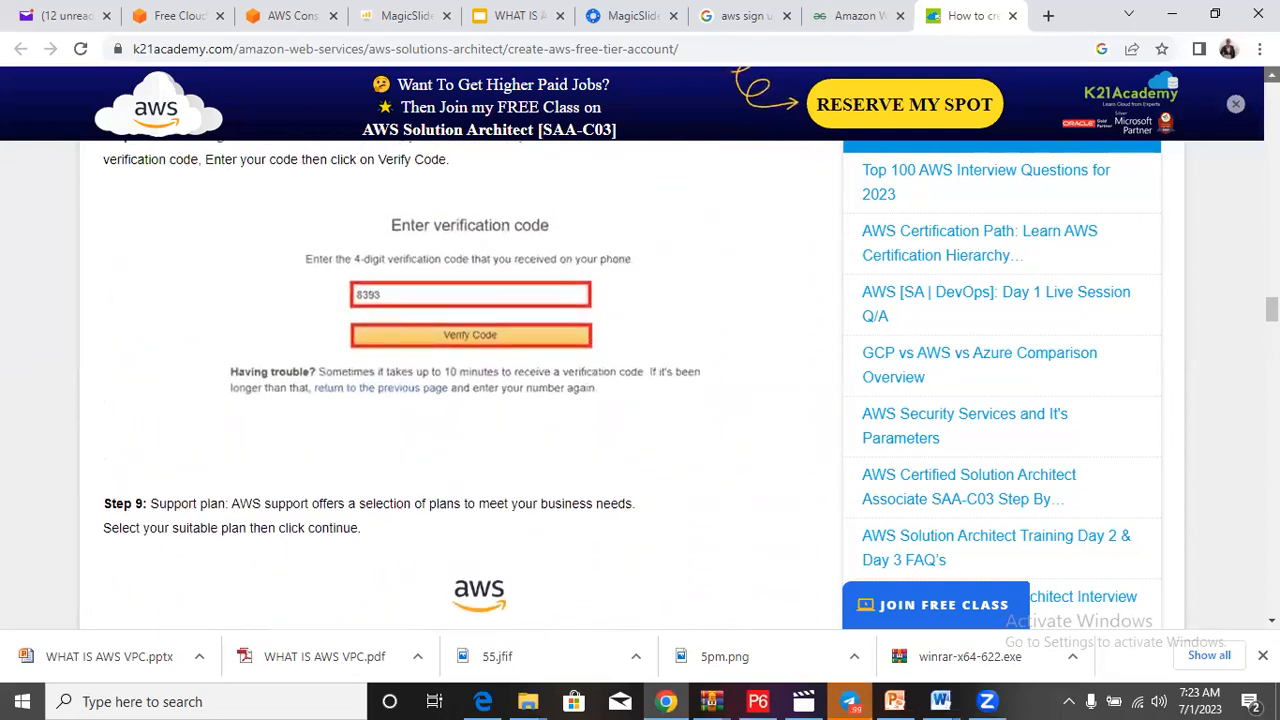
scroll(460, 380, "up", 3)
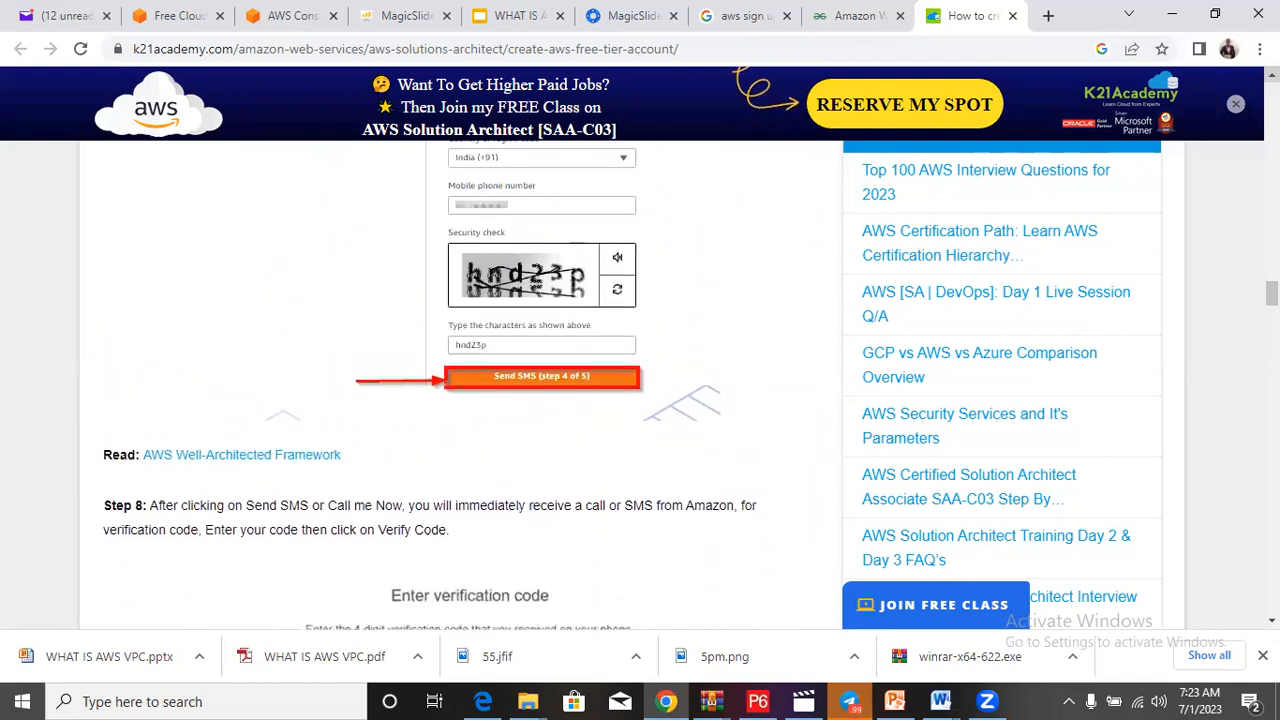
scroll(460, 380, "up", 4)
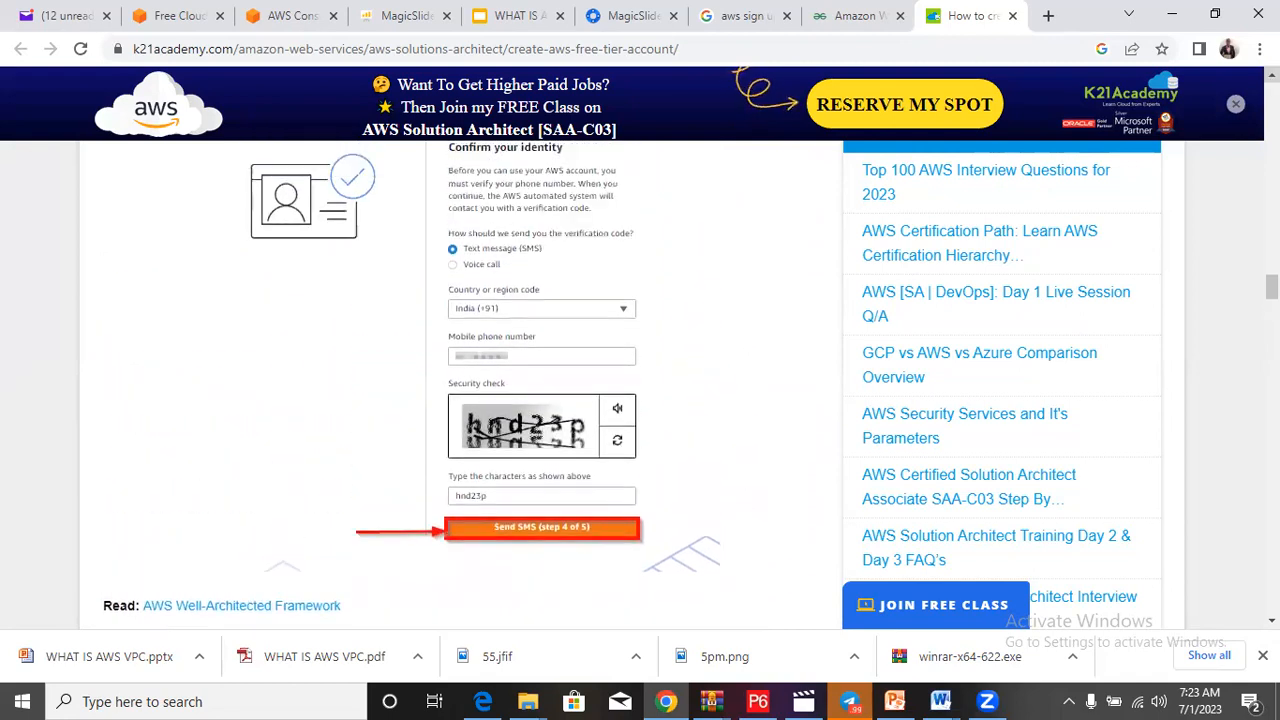
scroll(460, 380, "up", 4)
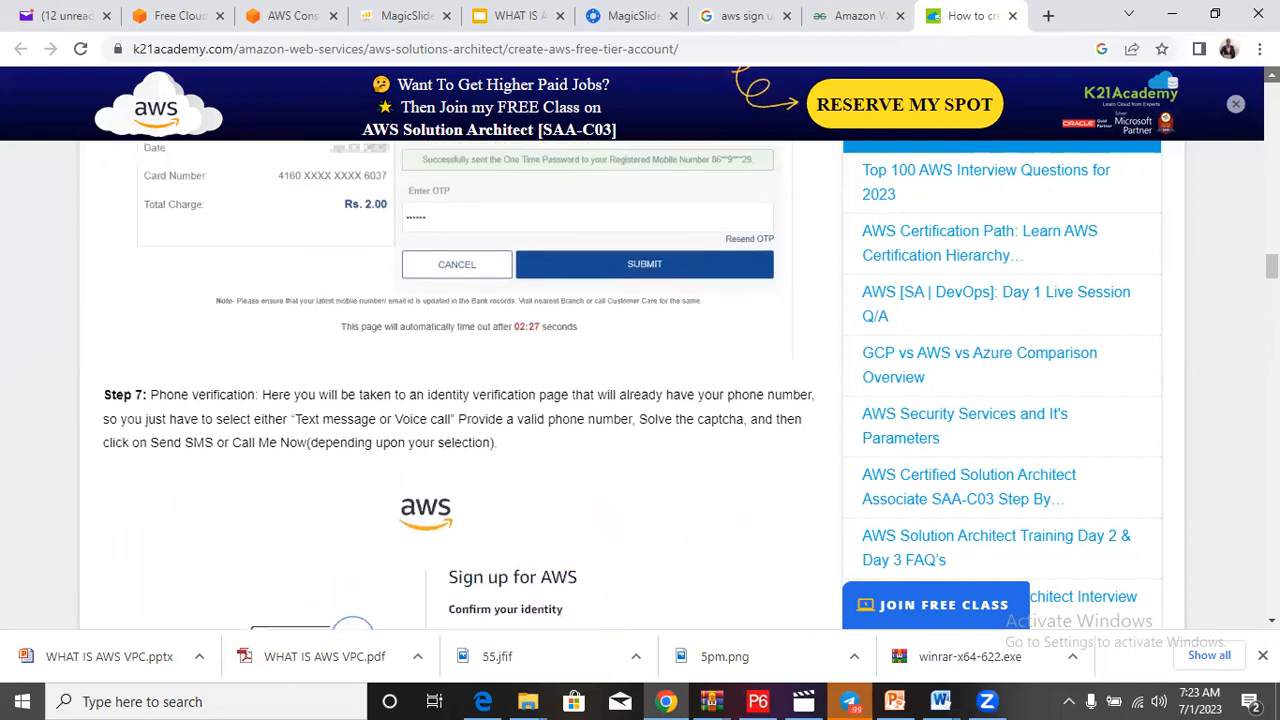
scroll(460, 380, "up", 3)
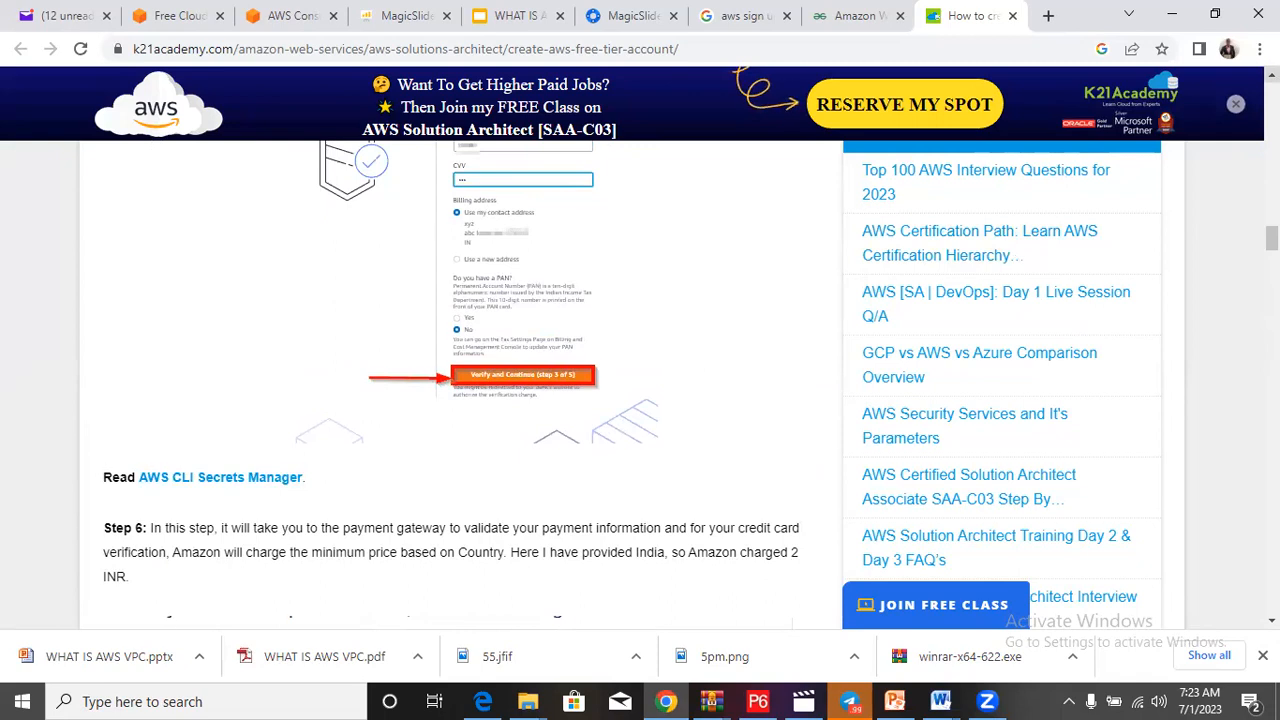
scroll(460, 380, "up", 2)
scroll(460, 380, "up", 1)
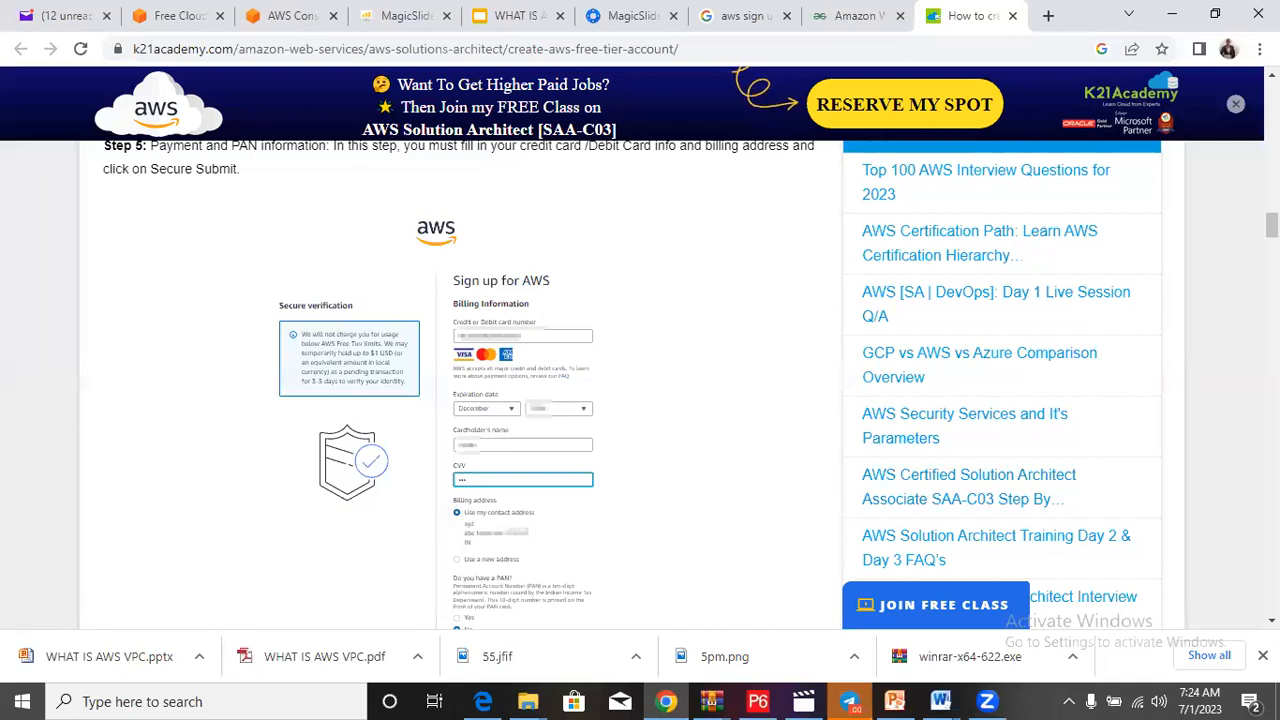
Read through the Step 5 billing form, including the PAN question, and on to the Step 6 payment validation.
scroll(460, 380, "down", 1)
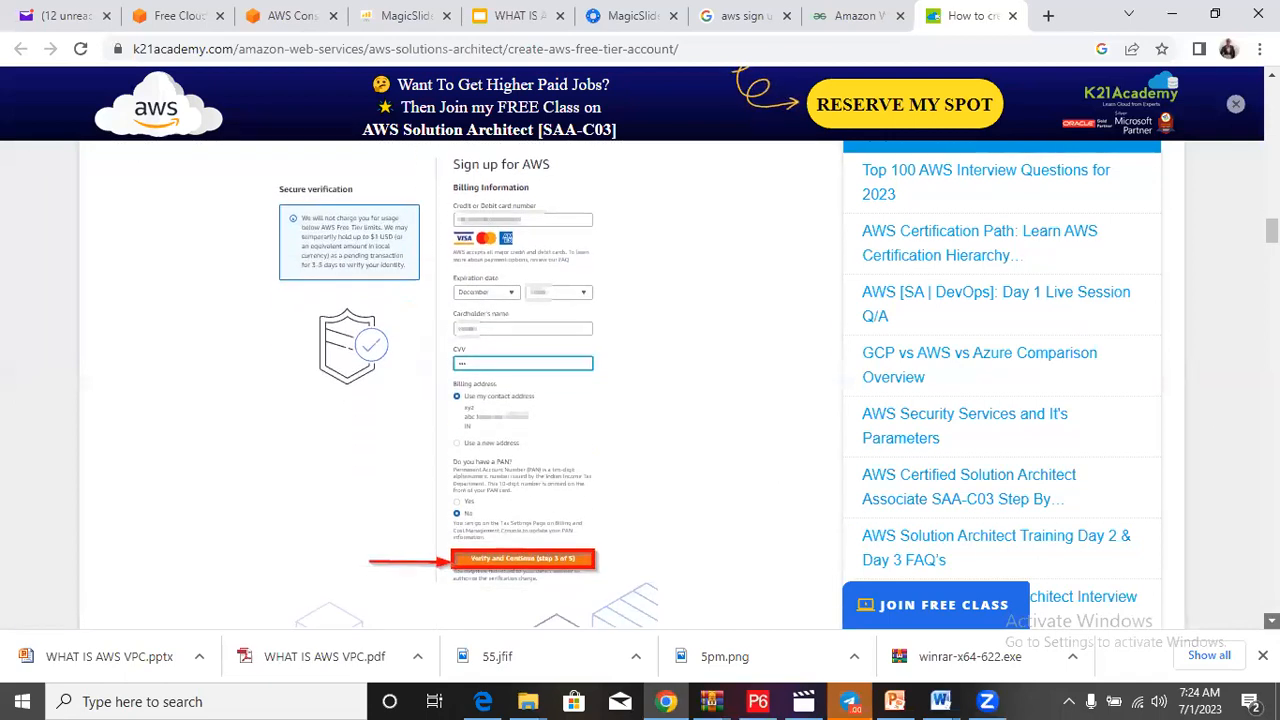
left_click(1272, 621)
left_click(1272, 621)
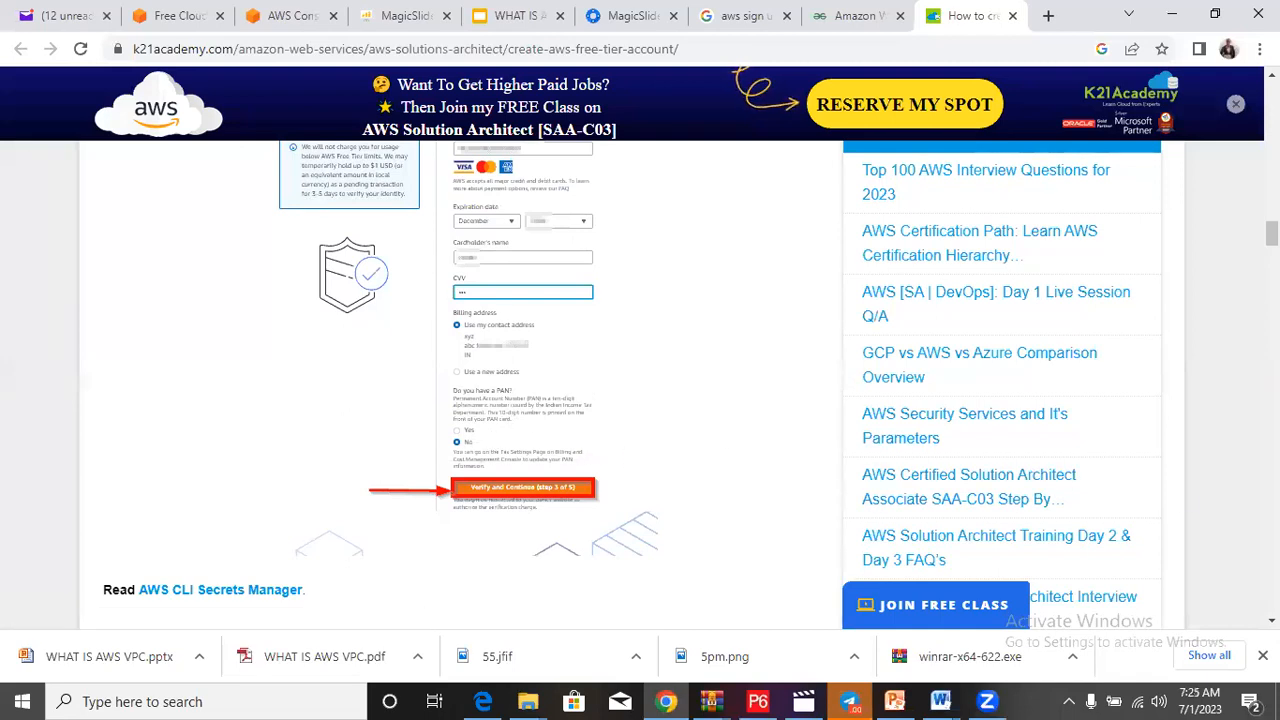
scroll(1000, 485, "down", 1)
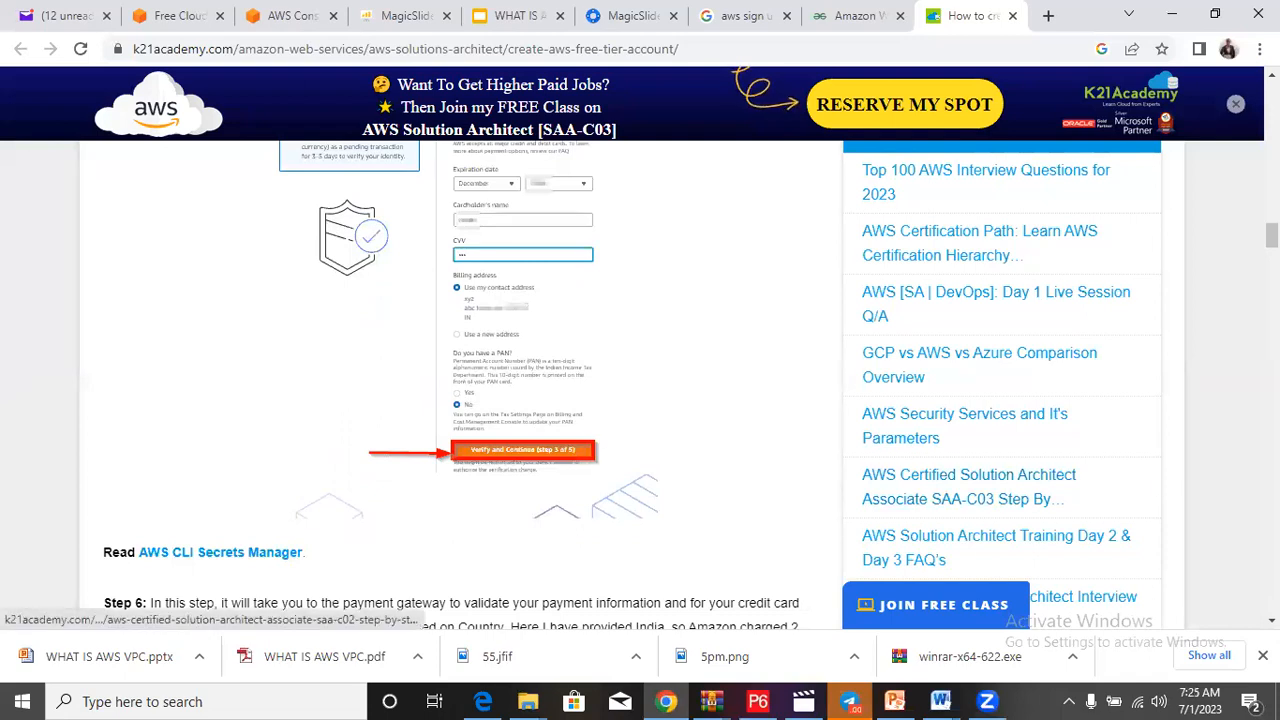
scroll(460, 380, "down", 1)
scroll(450, 385, "down", 5)
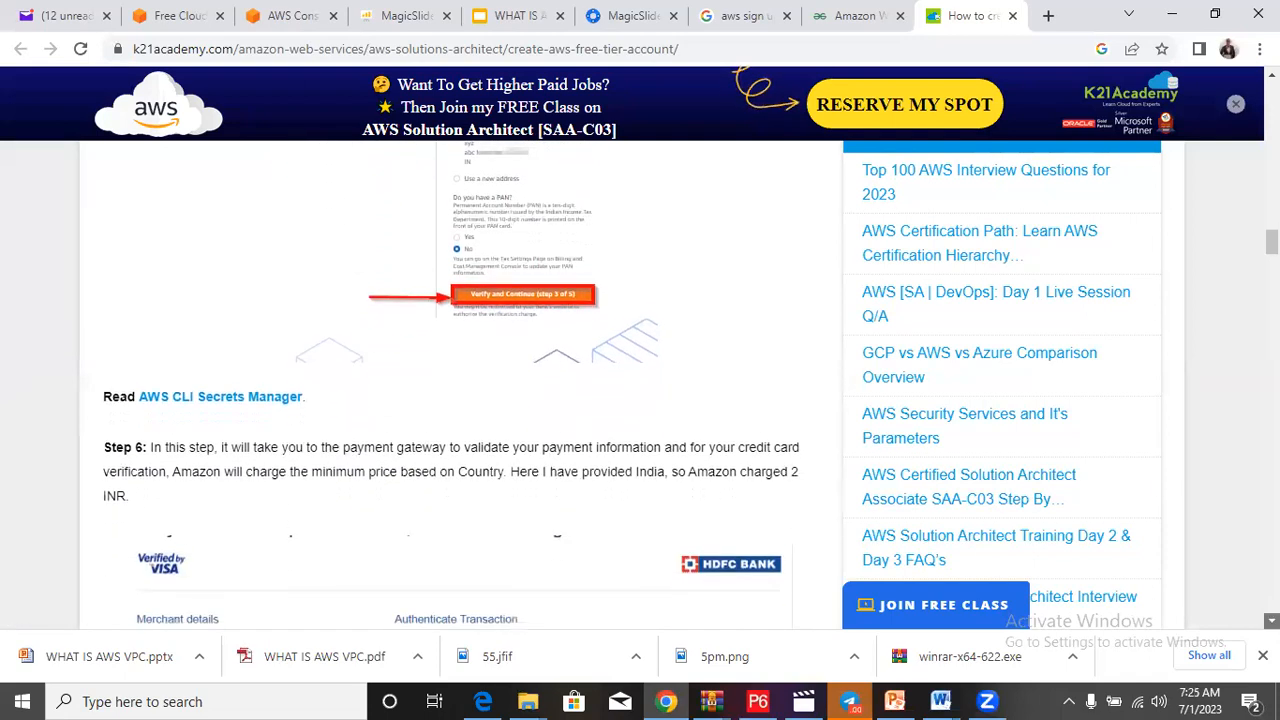
Examine the Step 7 identity confirmation form and the Step 8 phone verification code form in the guide.
scroll(450, 385, "down", 4)
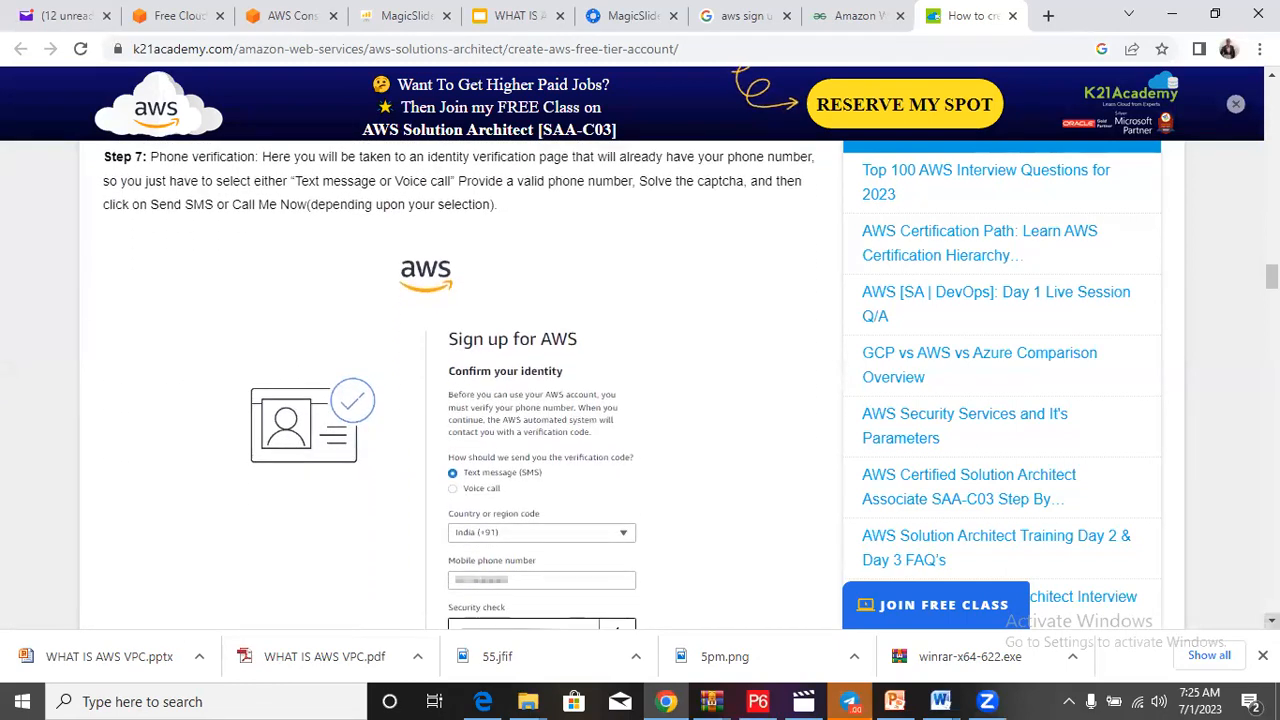
scroll(450, 385, "down", 2)
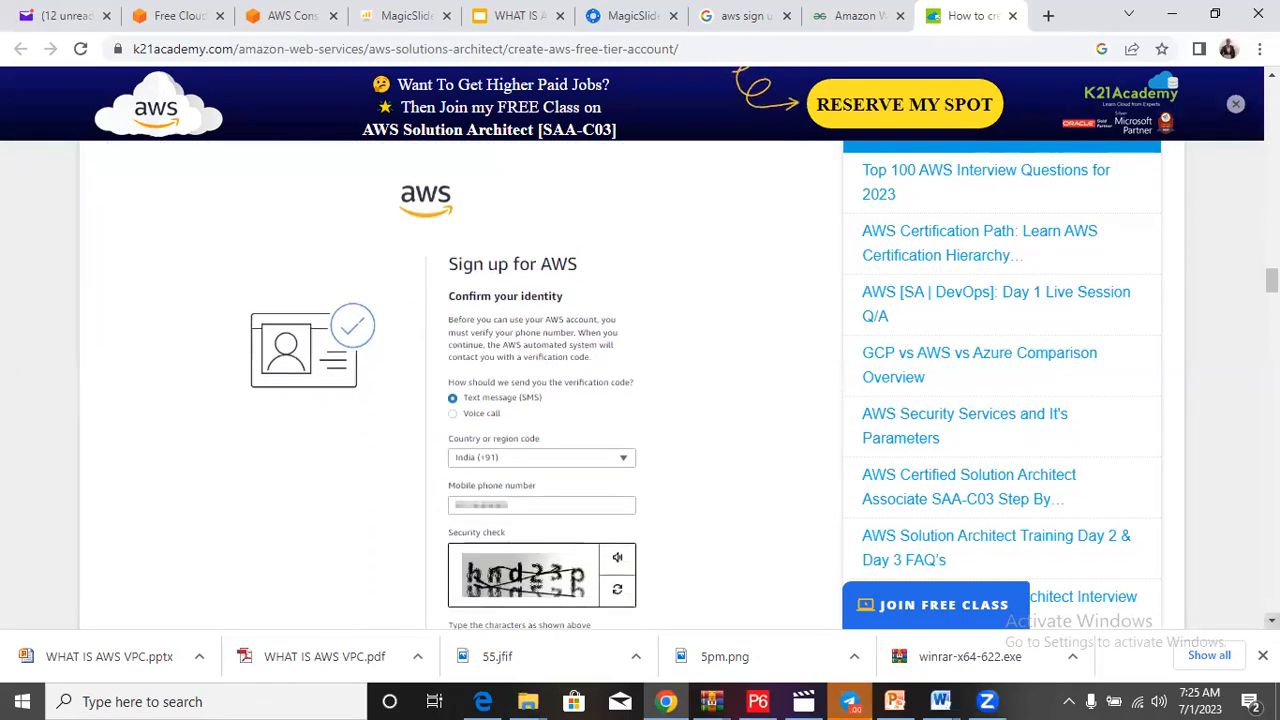
scroll(450, 385, "down", 1)
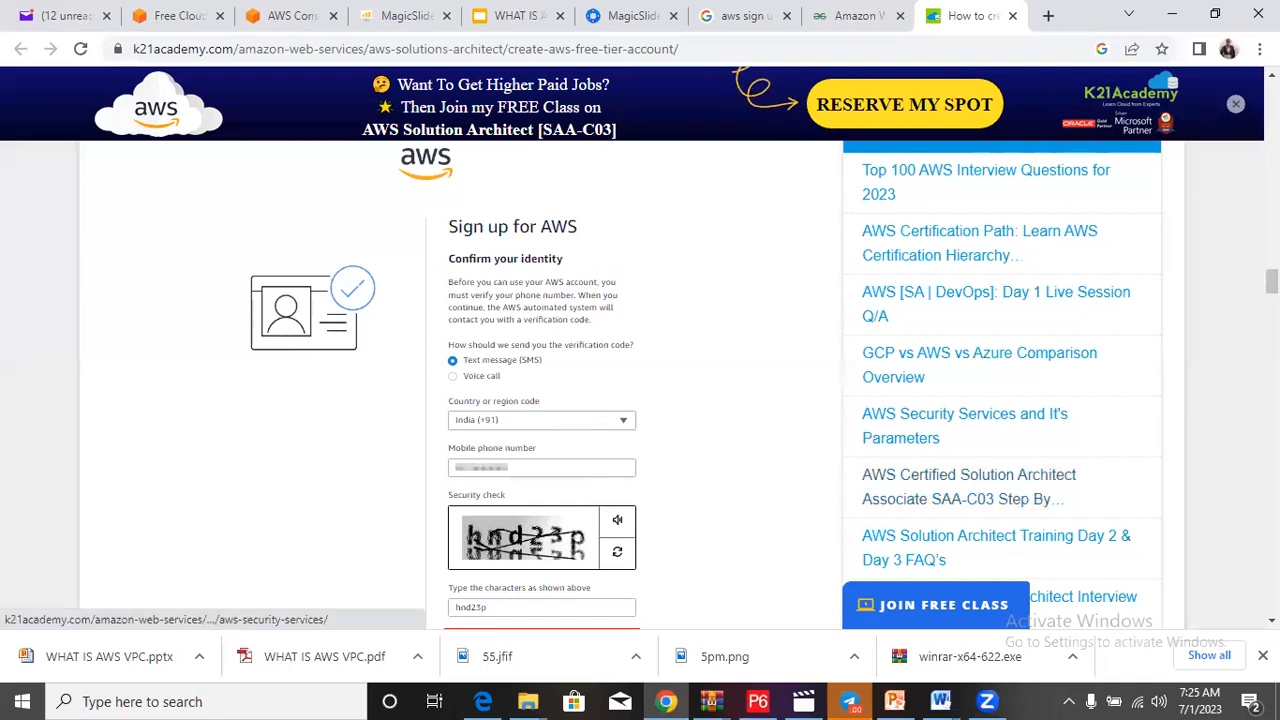
scroll(724, 374, "down", 2)
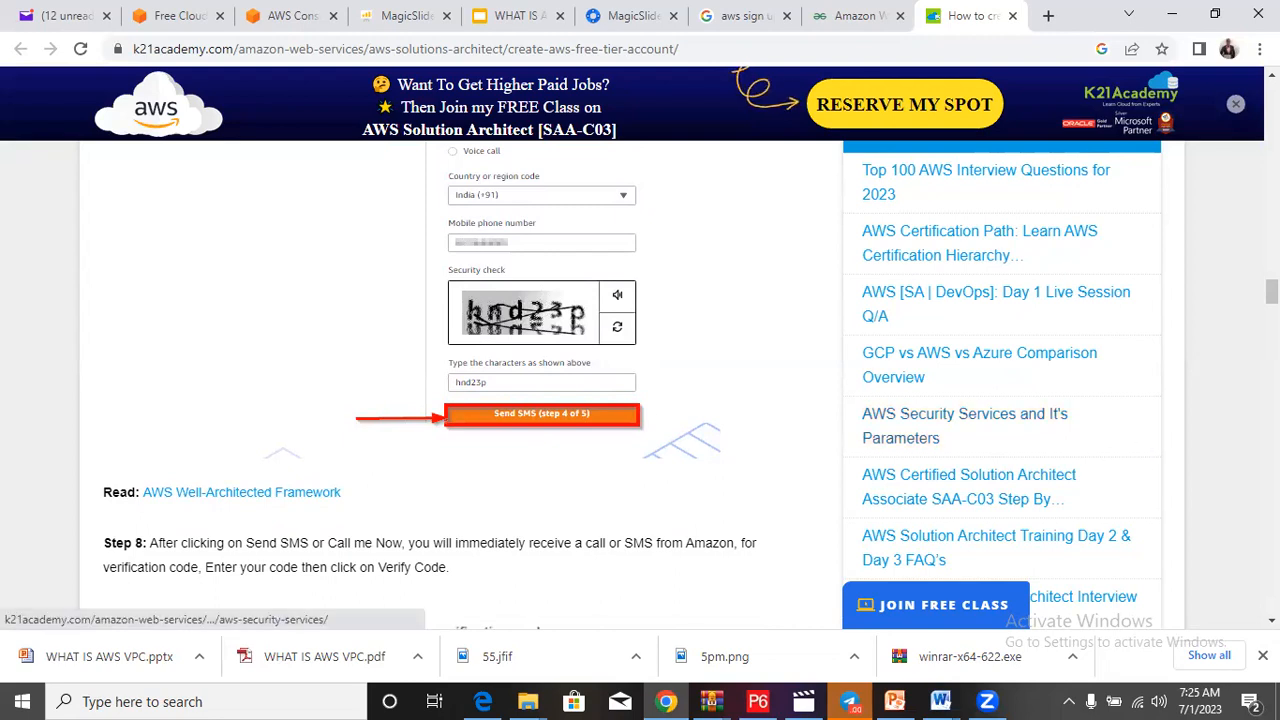
scroll(470, 385, "down", 2)
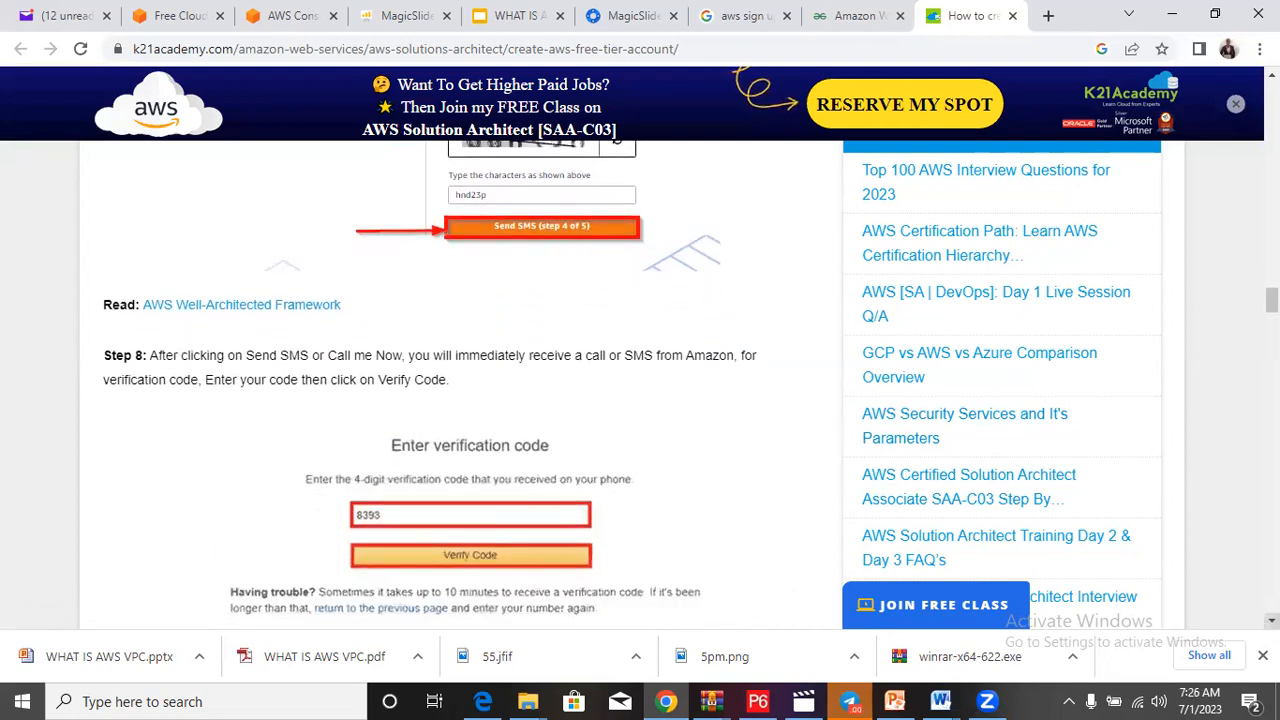
key("Down")
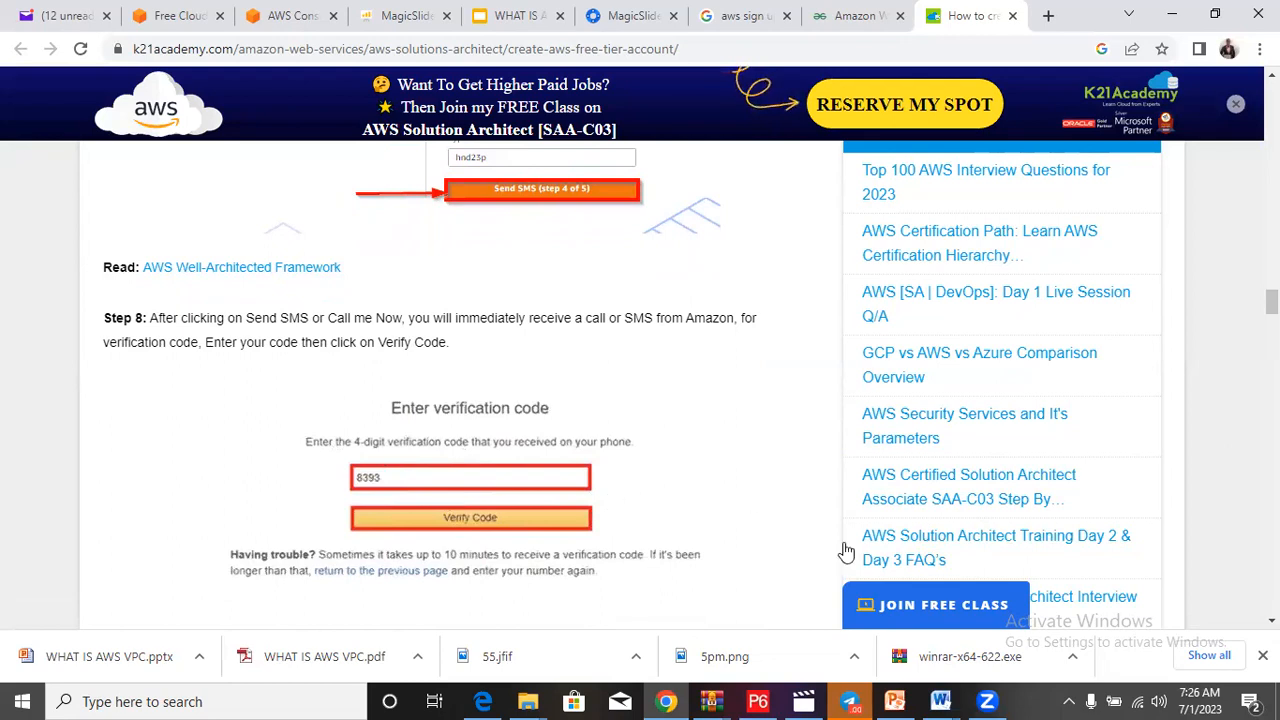
scroll(460, 400, "down", 3)
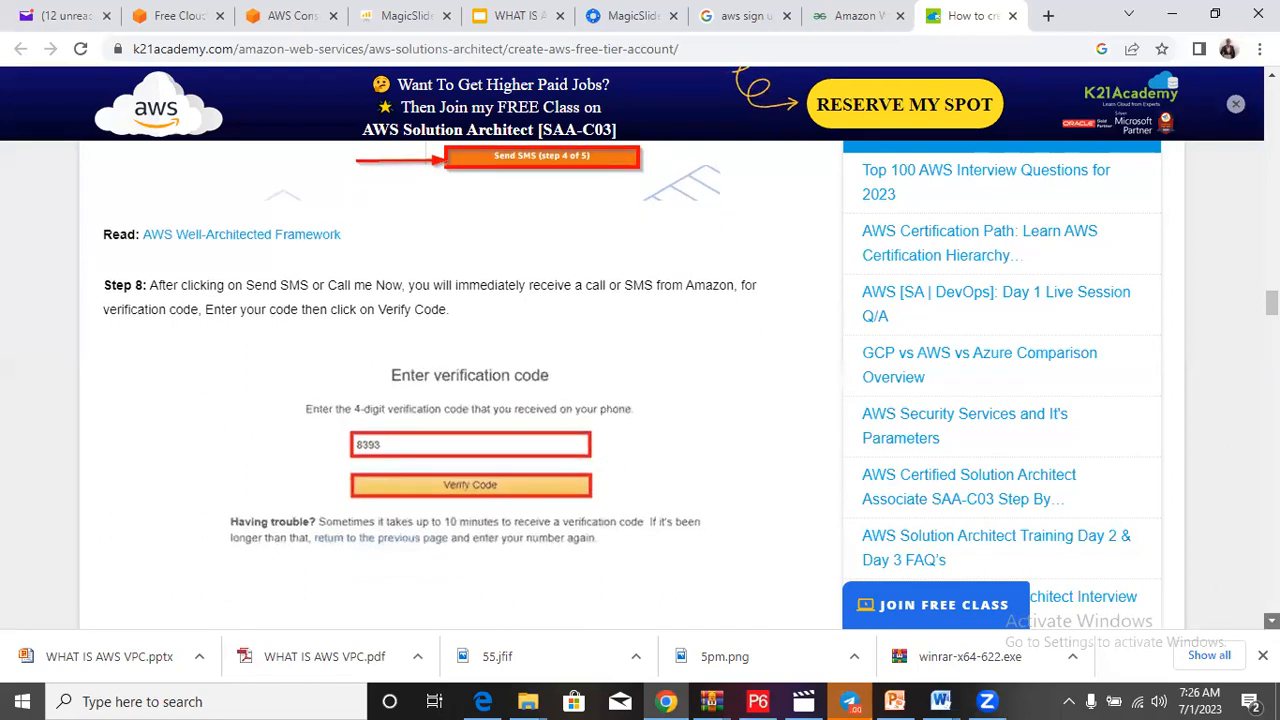
Review the guide's support plan options and the Step 10 registration confirmation page.
scroll(460, 400, "down", 4)
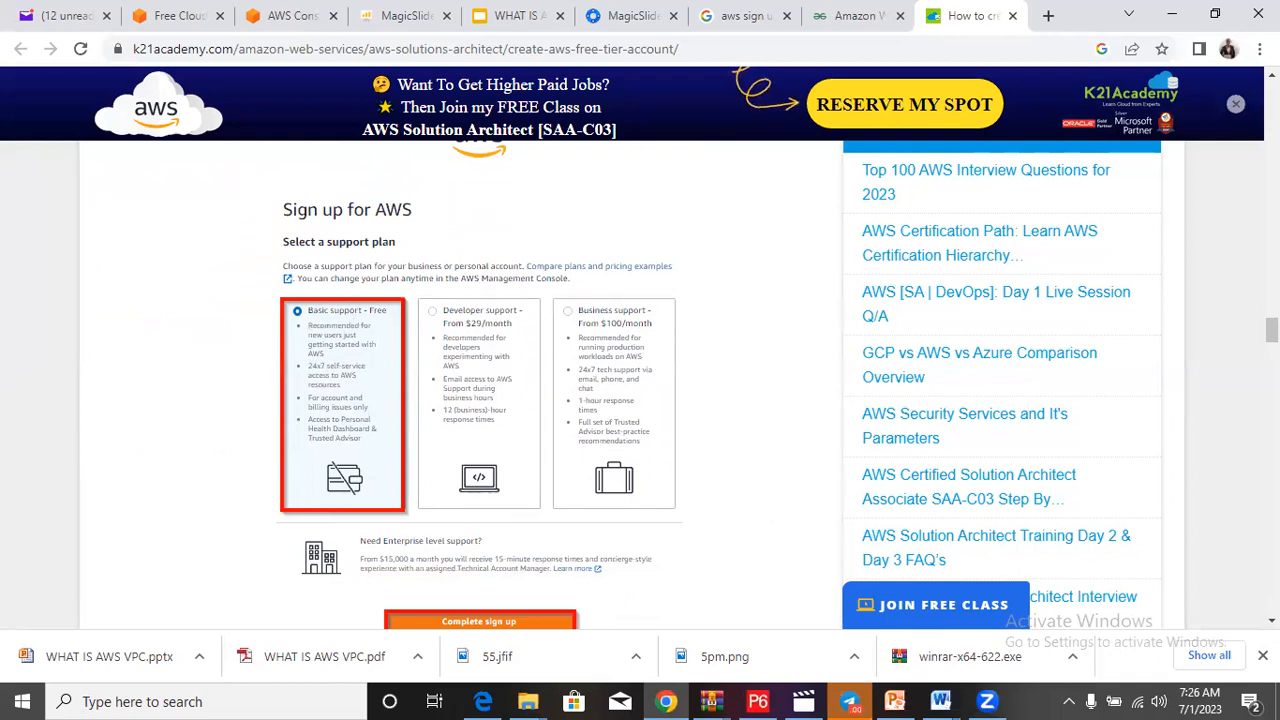
scroll(480, 400, "down", 3)
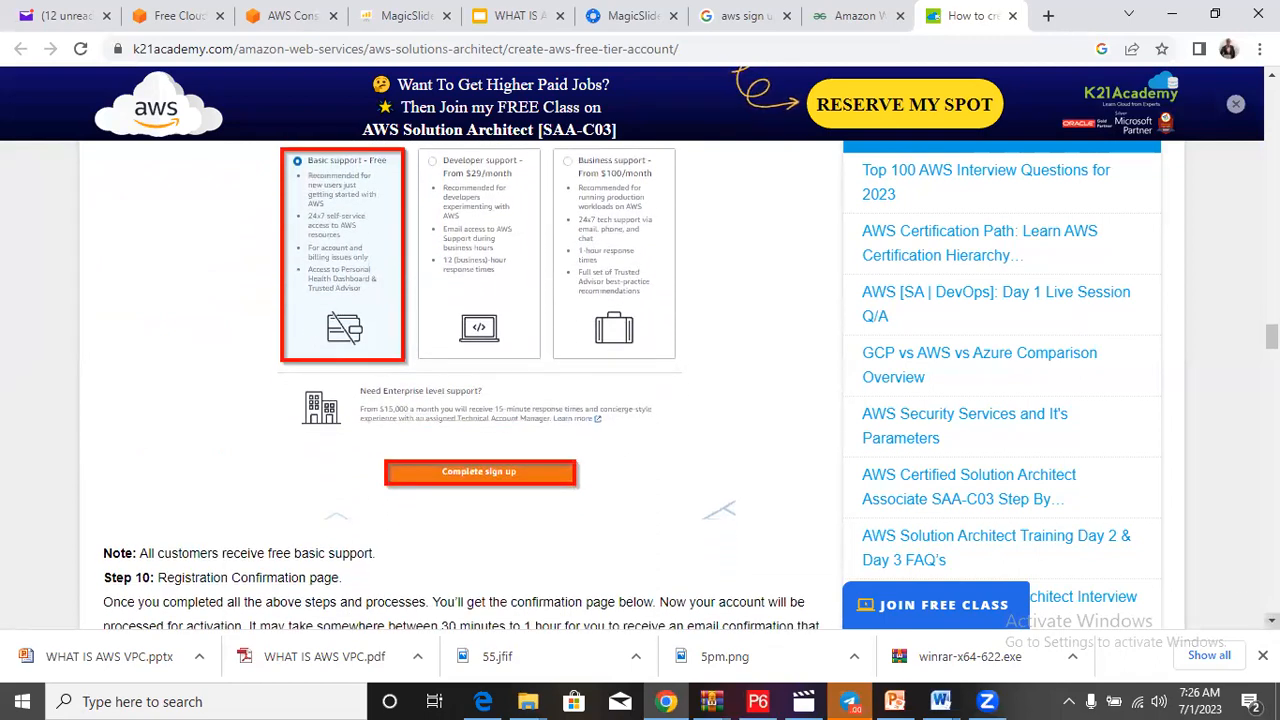
scroll(460, 380, "down", 5)
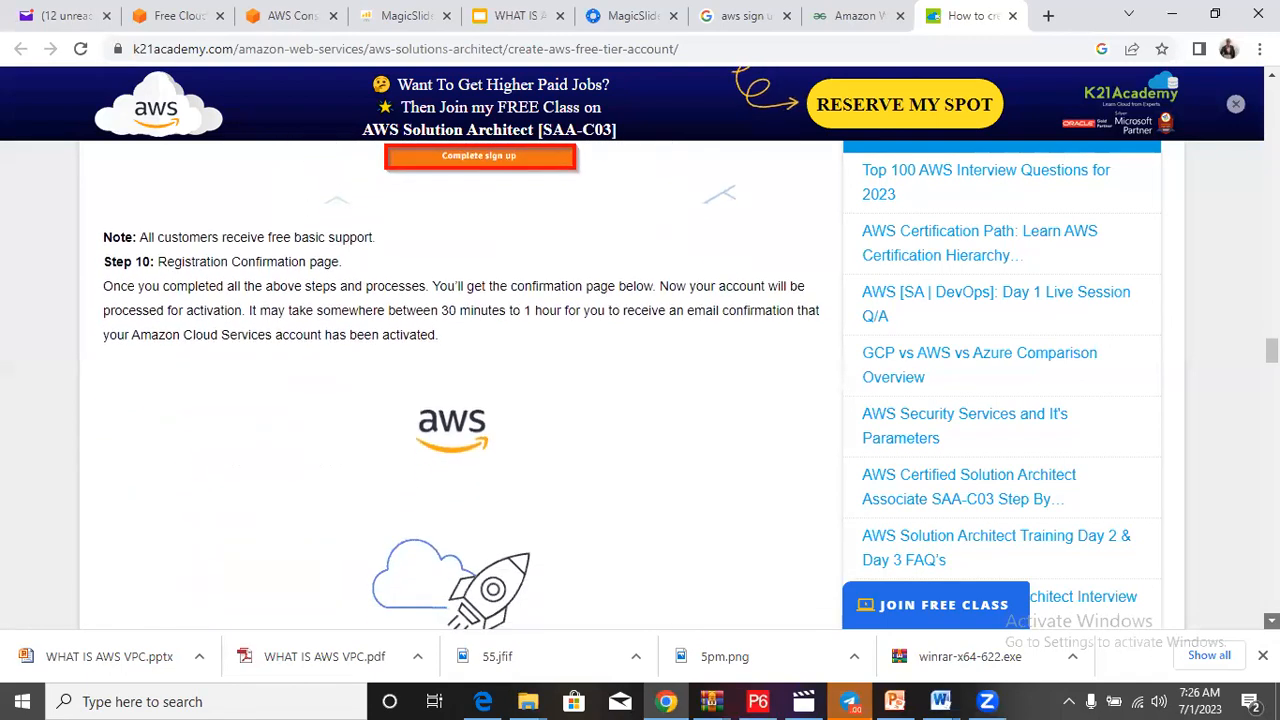
scroll(460, 400, "down", 3)
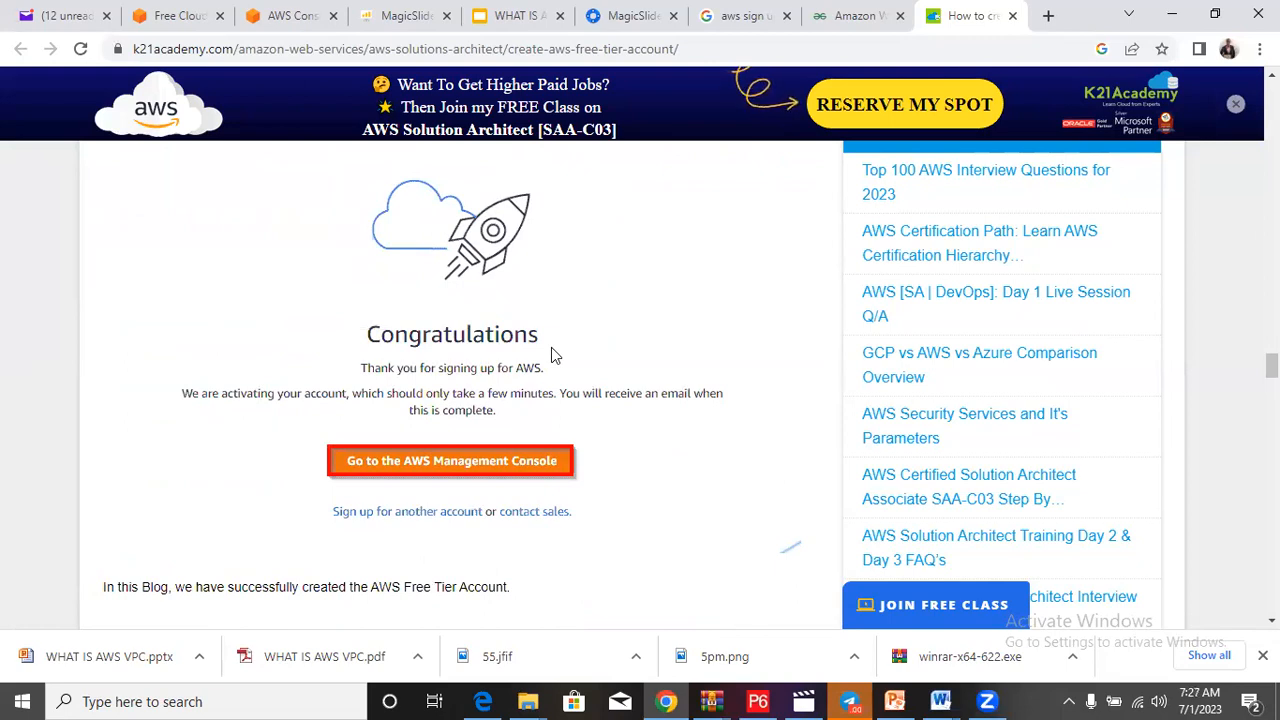
Close the AWS Console signup page showing the billing form and go to the open AWS Free Tier page.
left_click(300, 15)
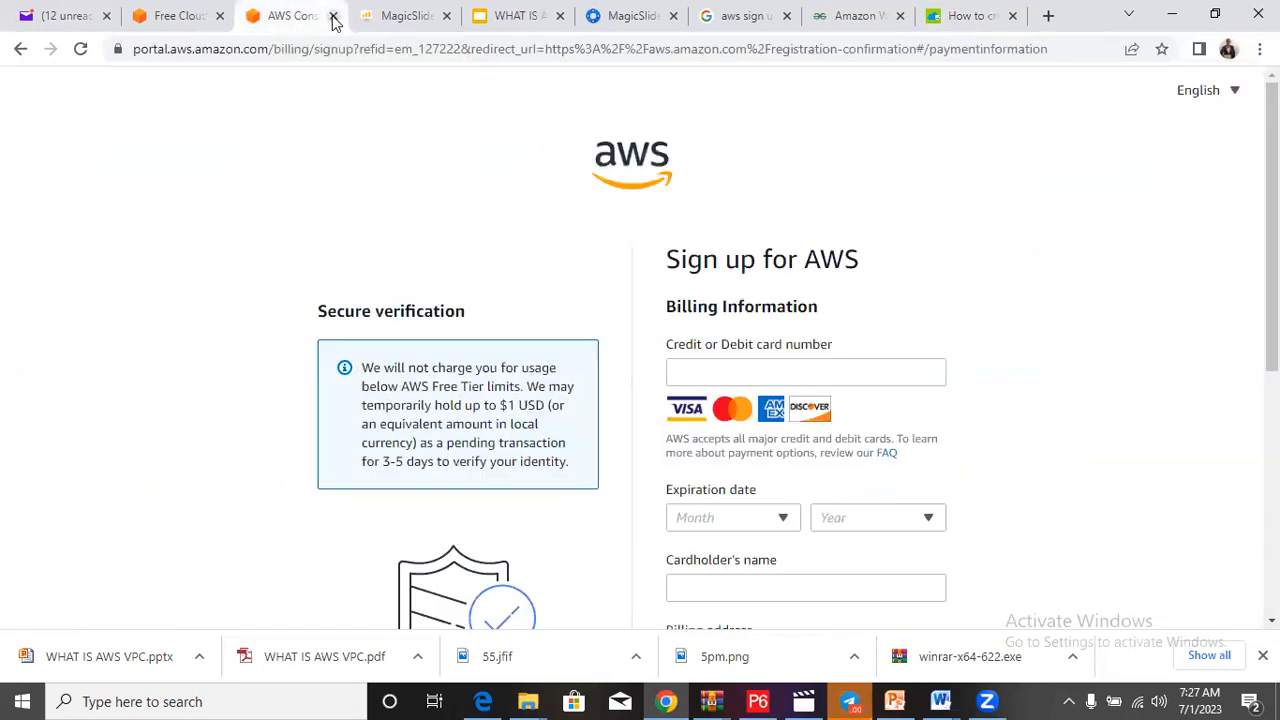
left_click(333, 16)
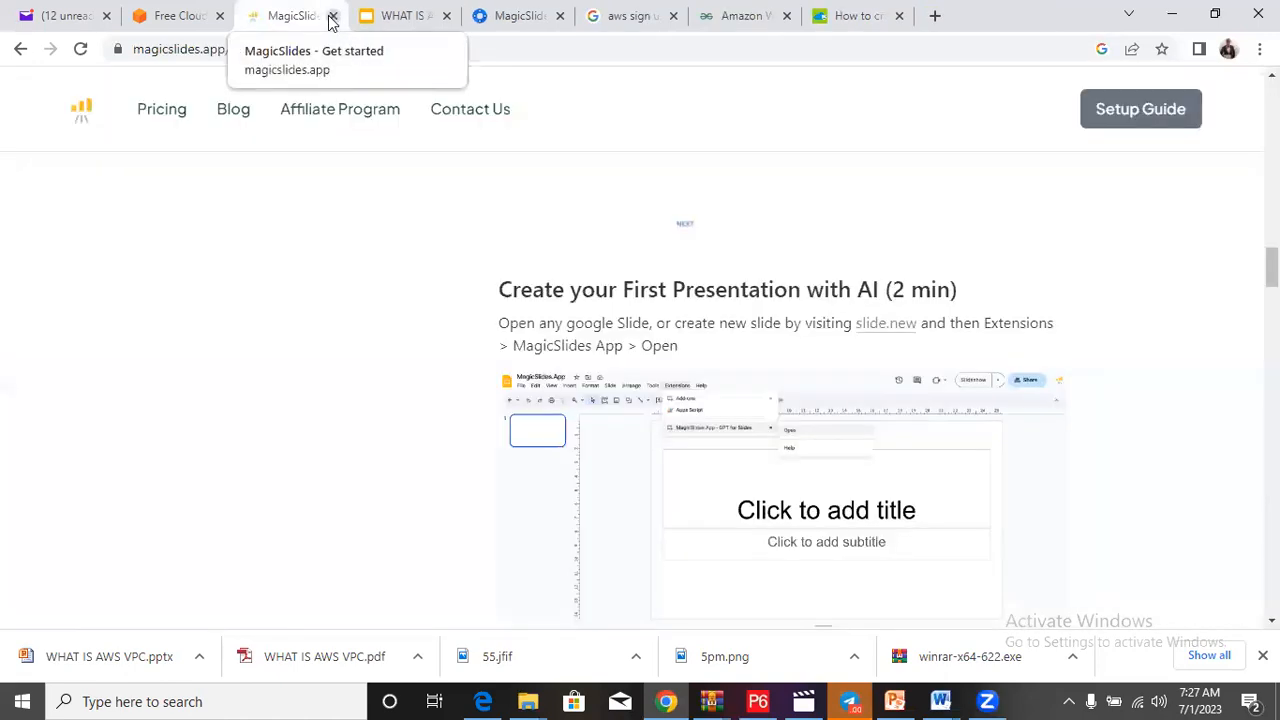
left_click(193, 18)
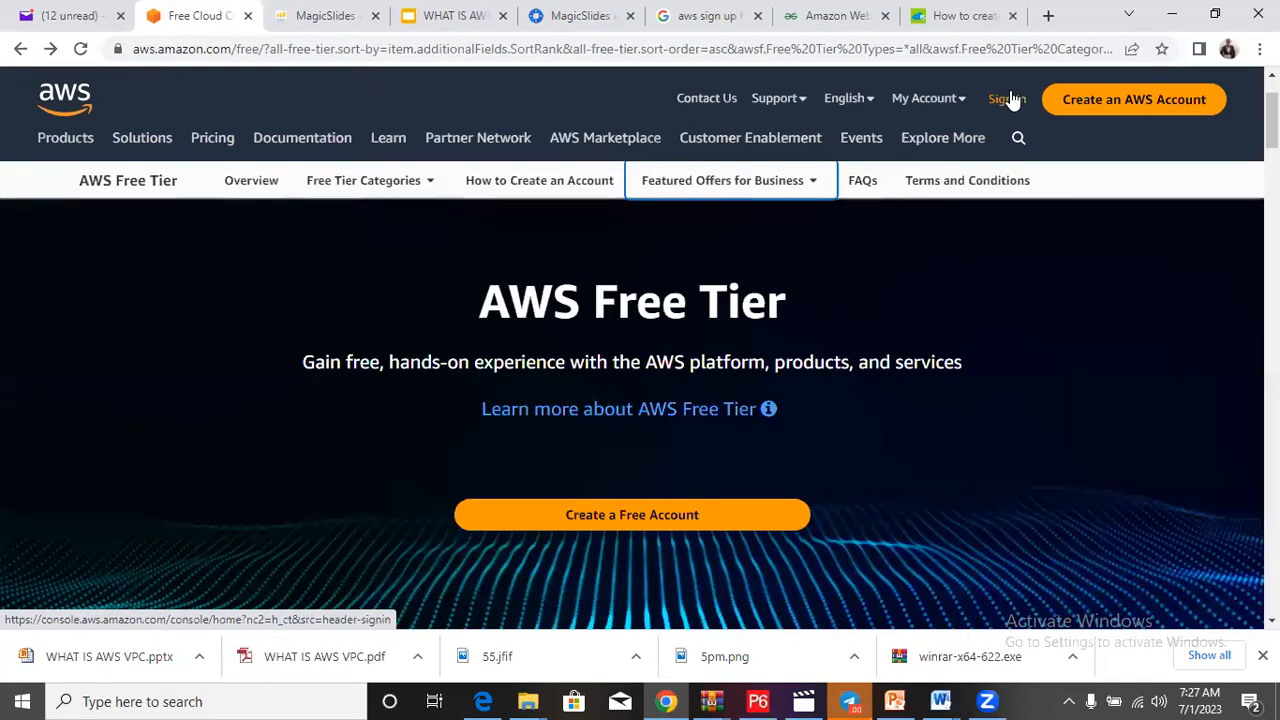
Open the AWS sign-in page, fill in the saved devtest root user email address and continue to the password prompt.
left_click(1008, 99)
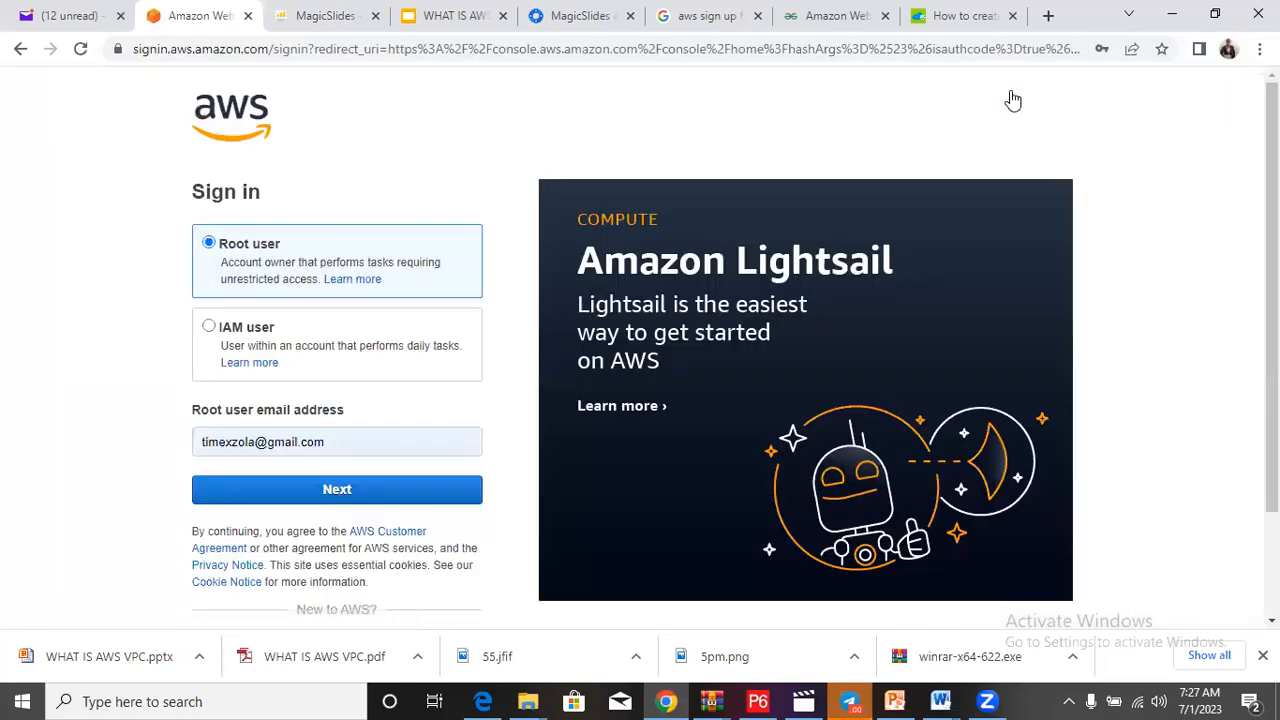
left_click(331, 441)
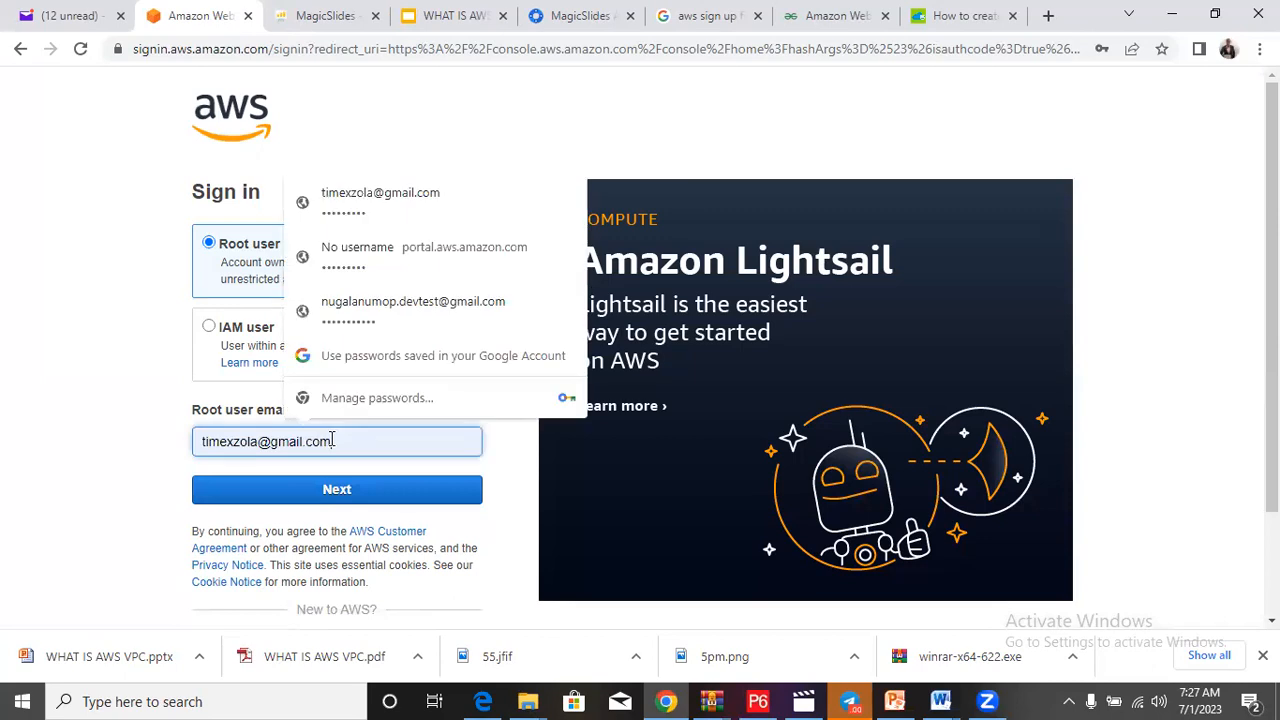
left_click(420, 303)
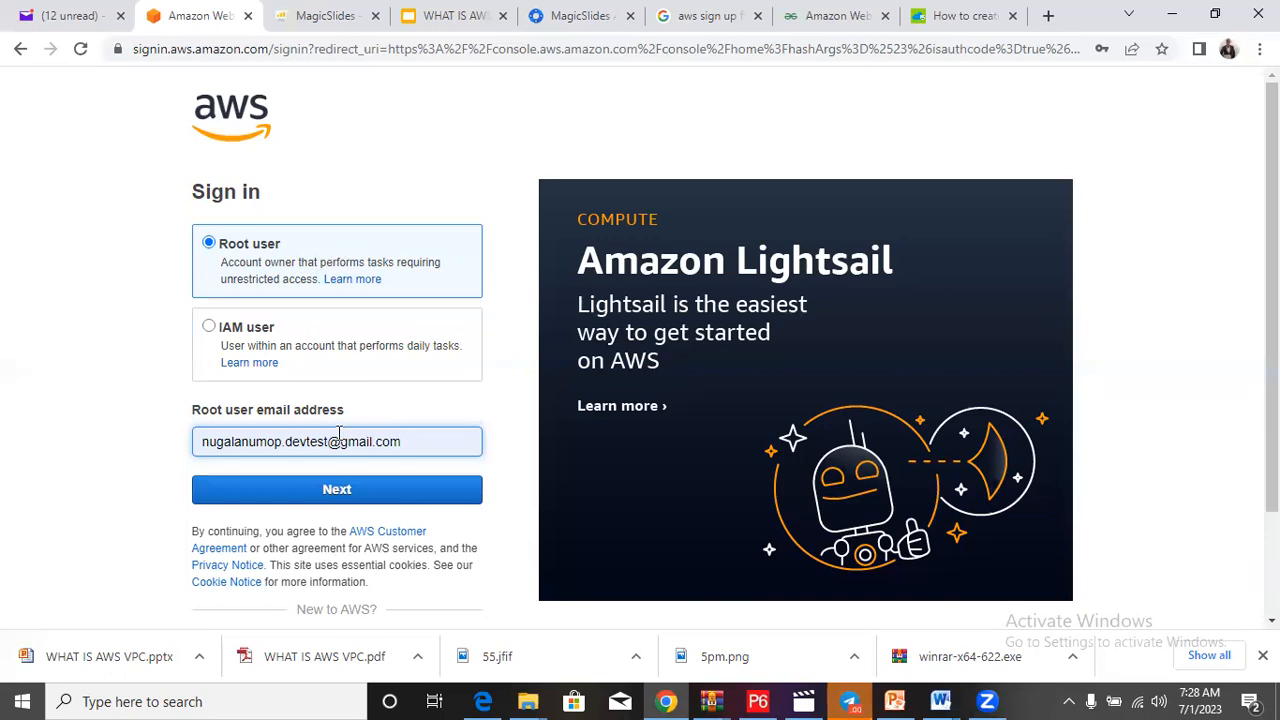
left_click(336, 491)
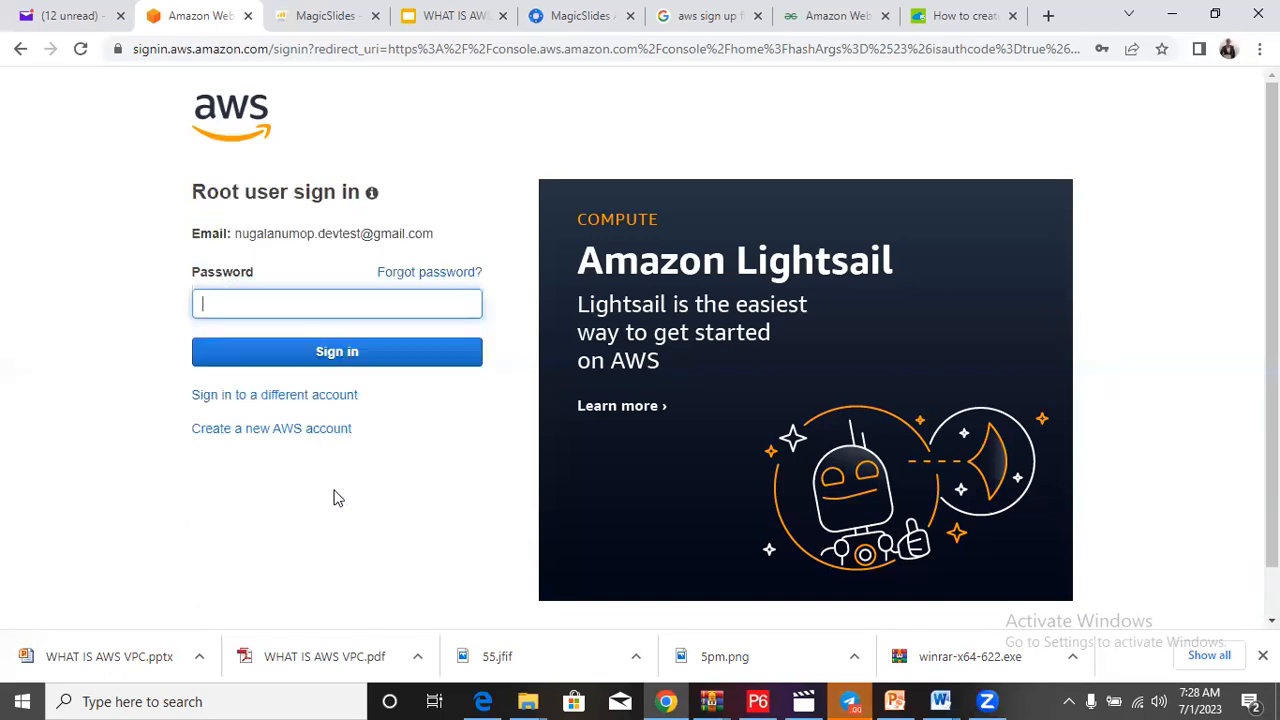
Fill in the saved password for the devtest root user account and submit the sign-in form.
left_click(337, 310)
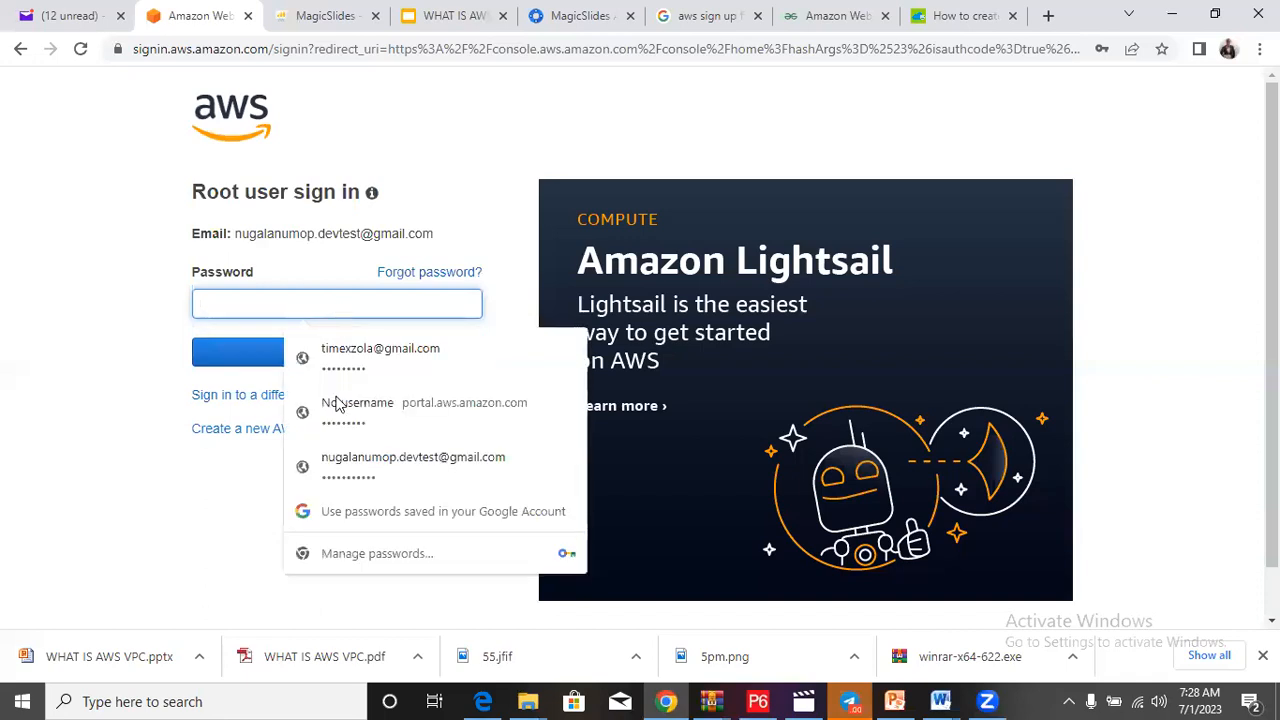
left_click(349, 477)
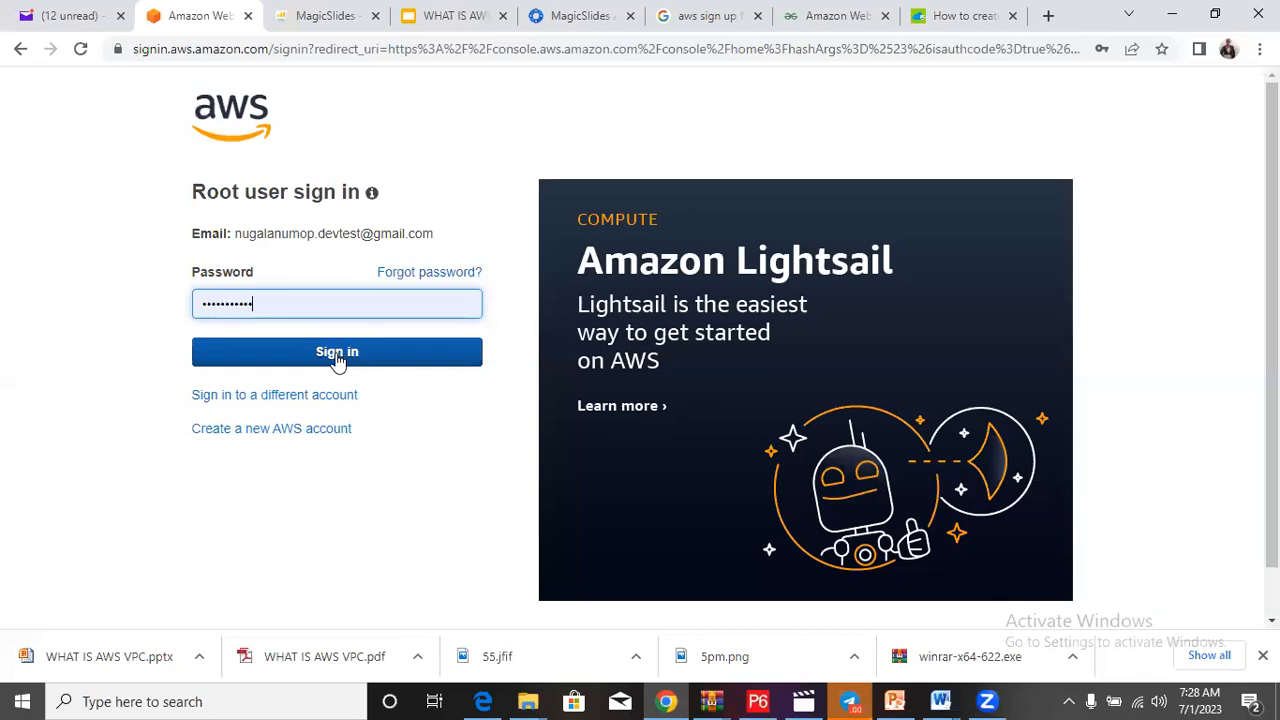
left_click(336, 355)
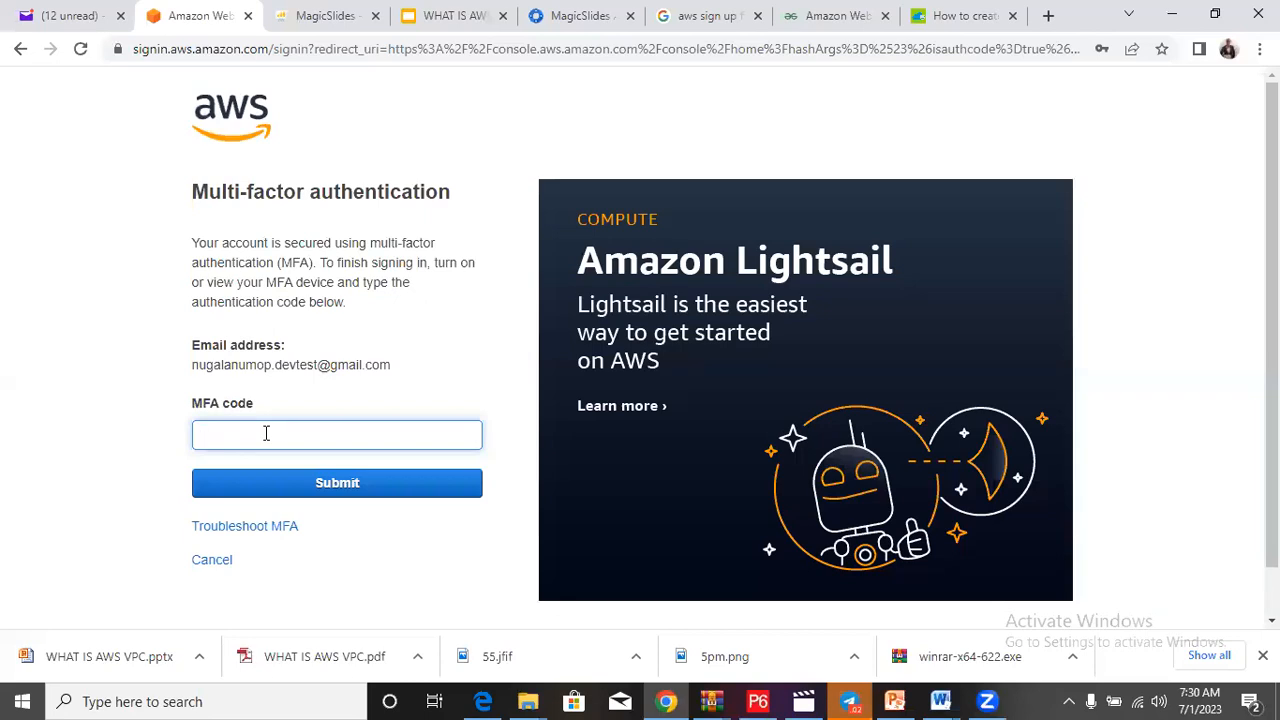
Enter the MFA code from the authentication device and submit it to reach the AWS console.
left_click(330, 484)
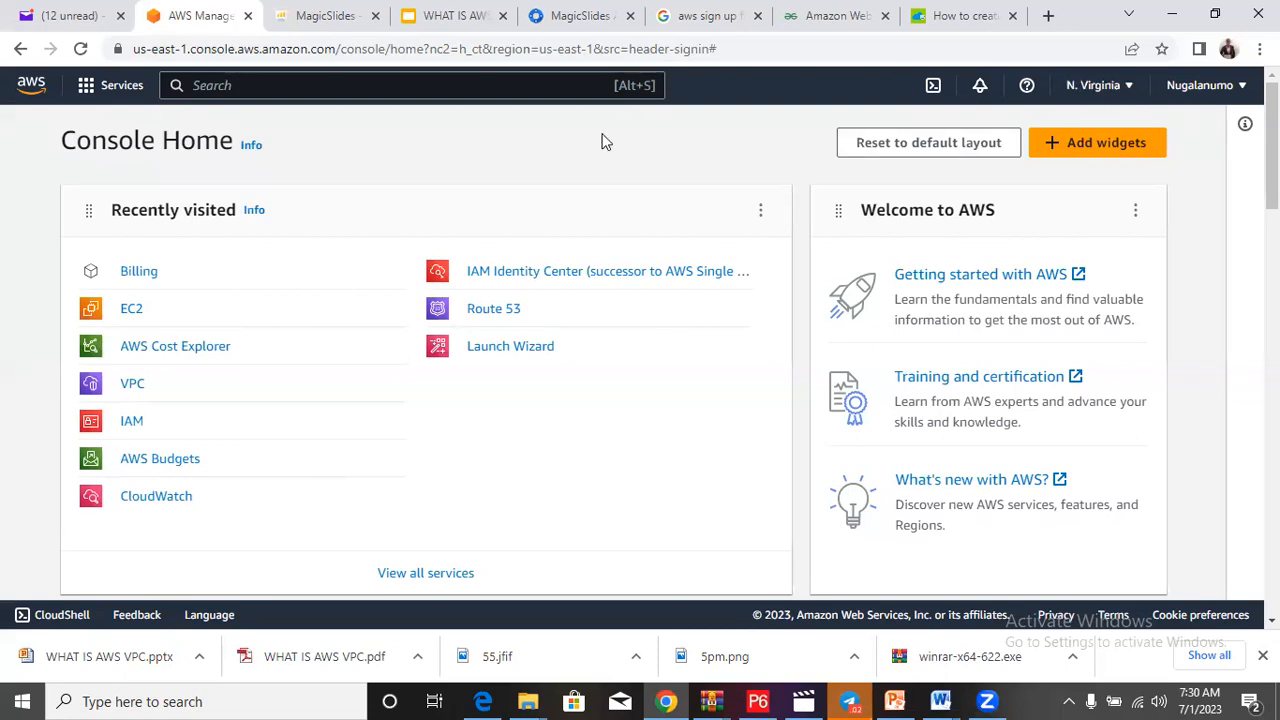
Search the AWS services for Billing, open the Billing service and dismiss its access permissions notice.
left_click(367, 84)
type("BILL")
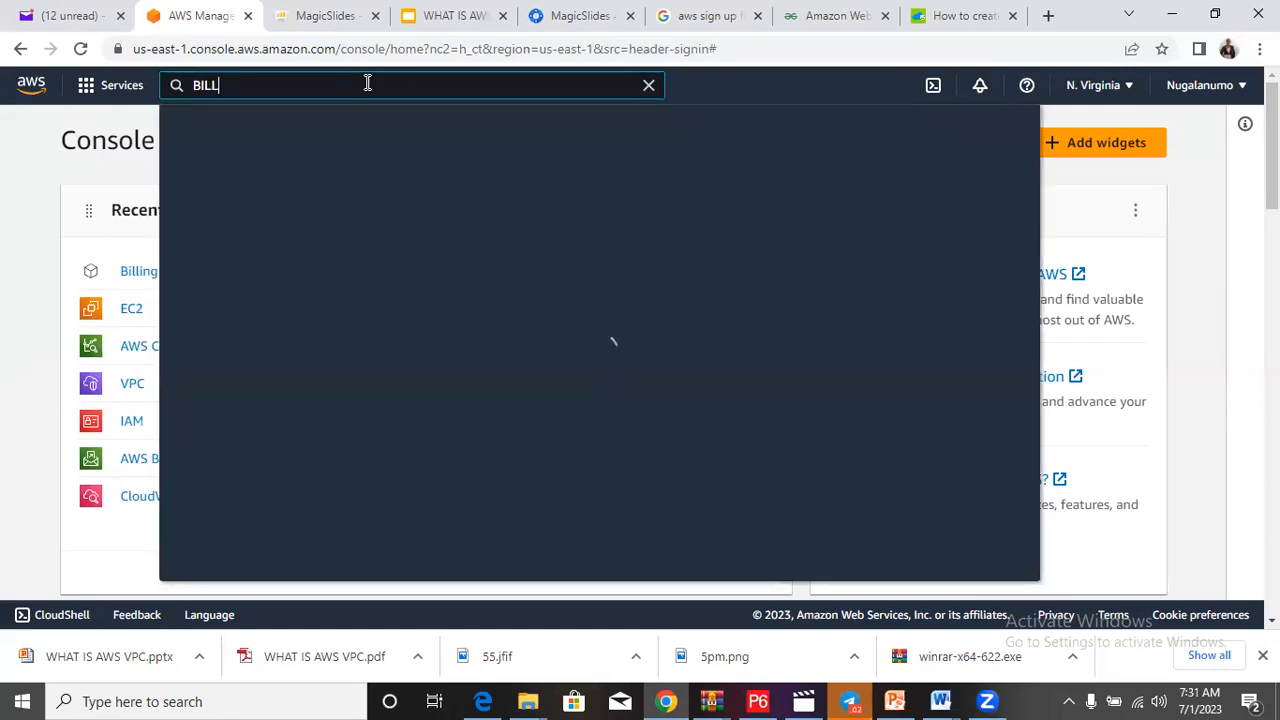
key("BackSpace")
key("BackSpace")
key("BackSpace")
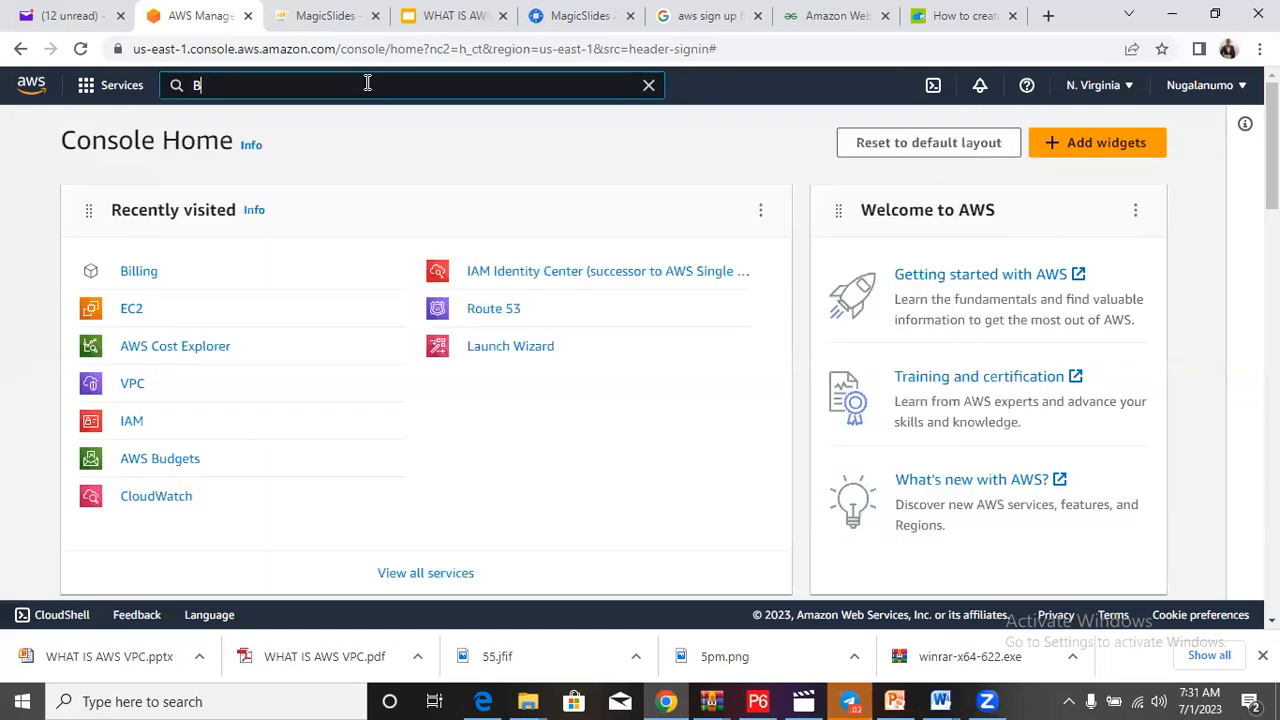
type("illing")
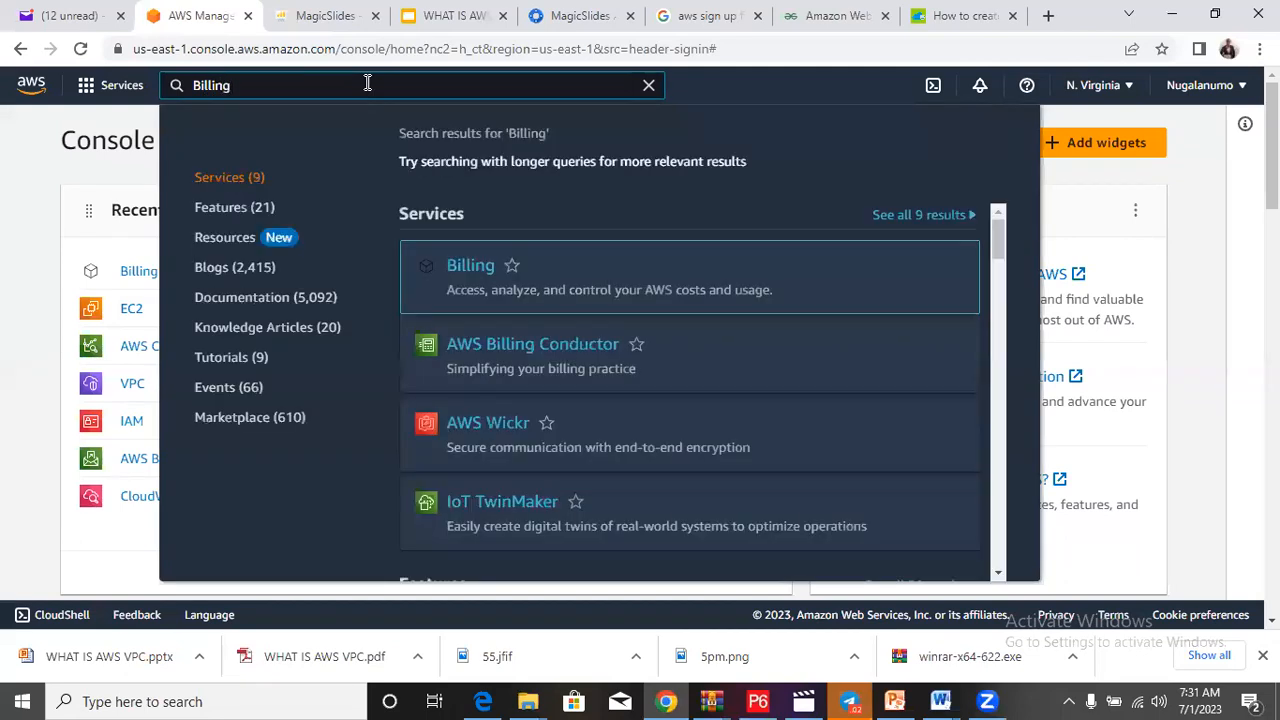
left_click(480, 281)
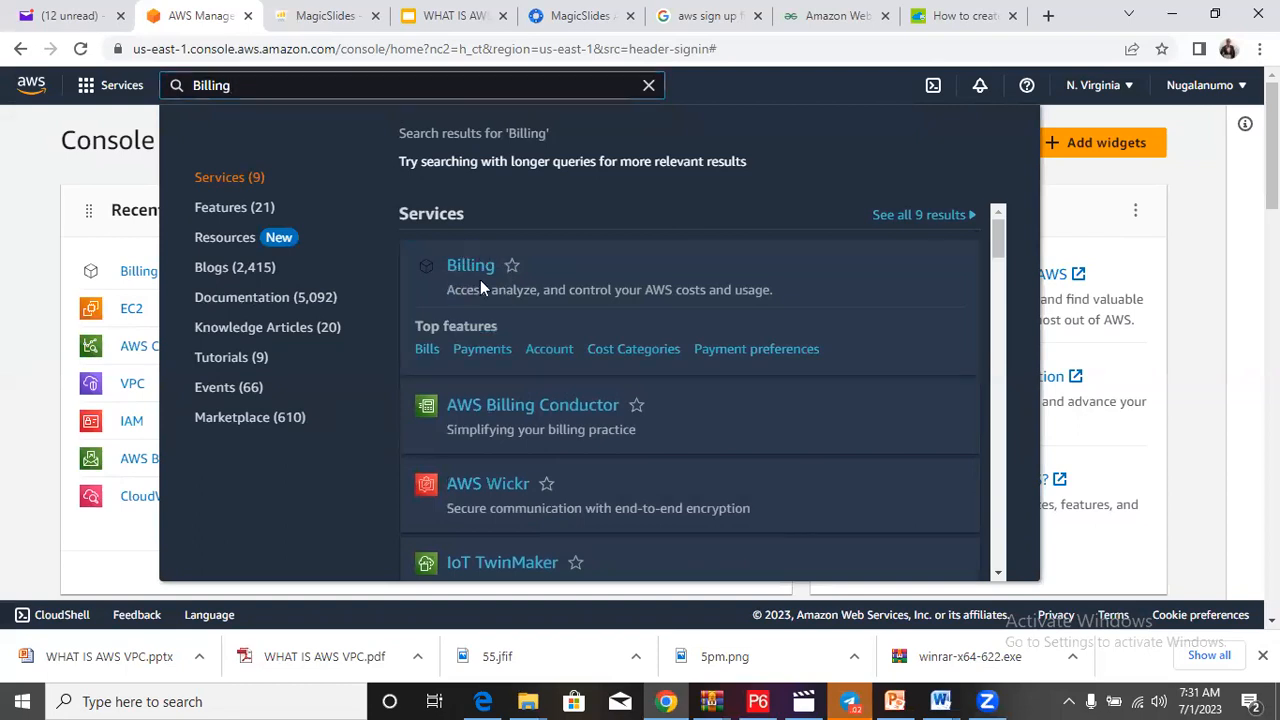
left_click(473, 268)
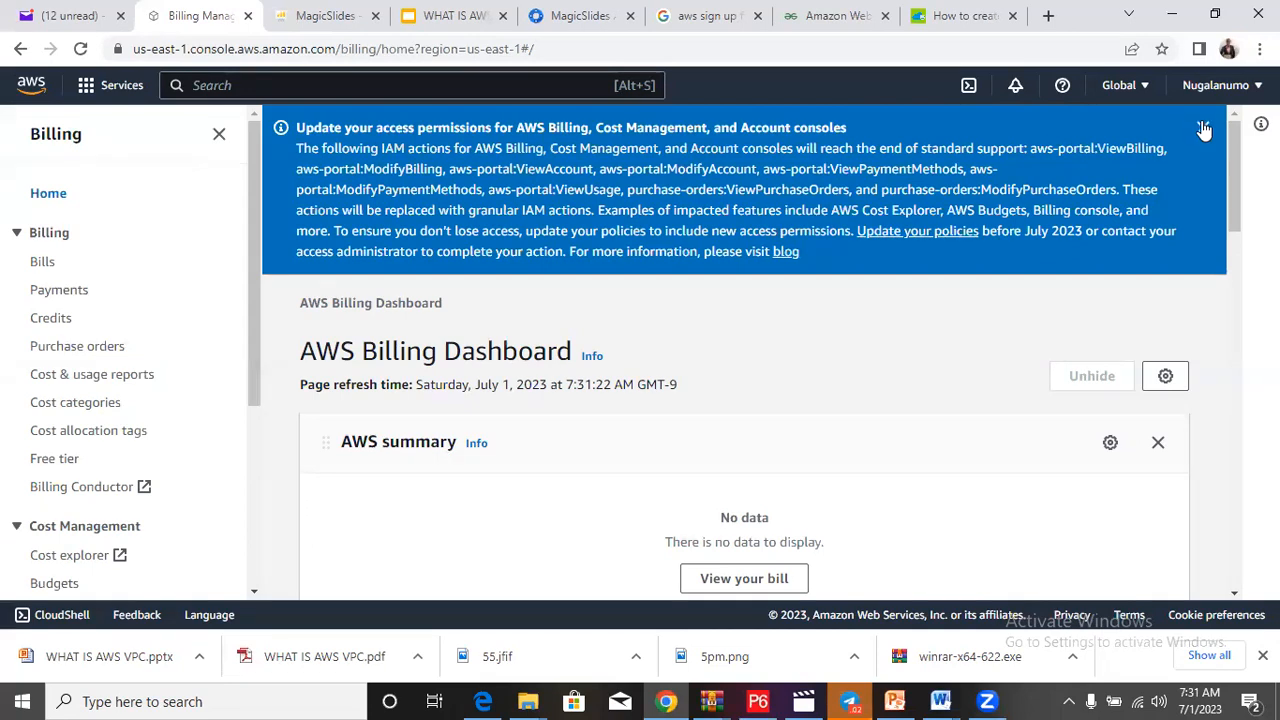
left_click(1203, 129)
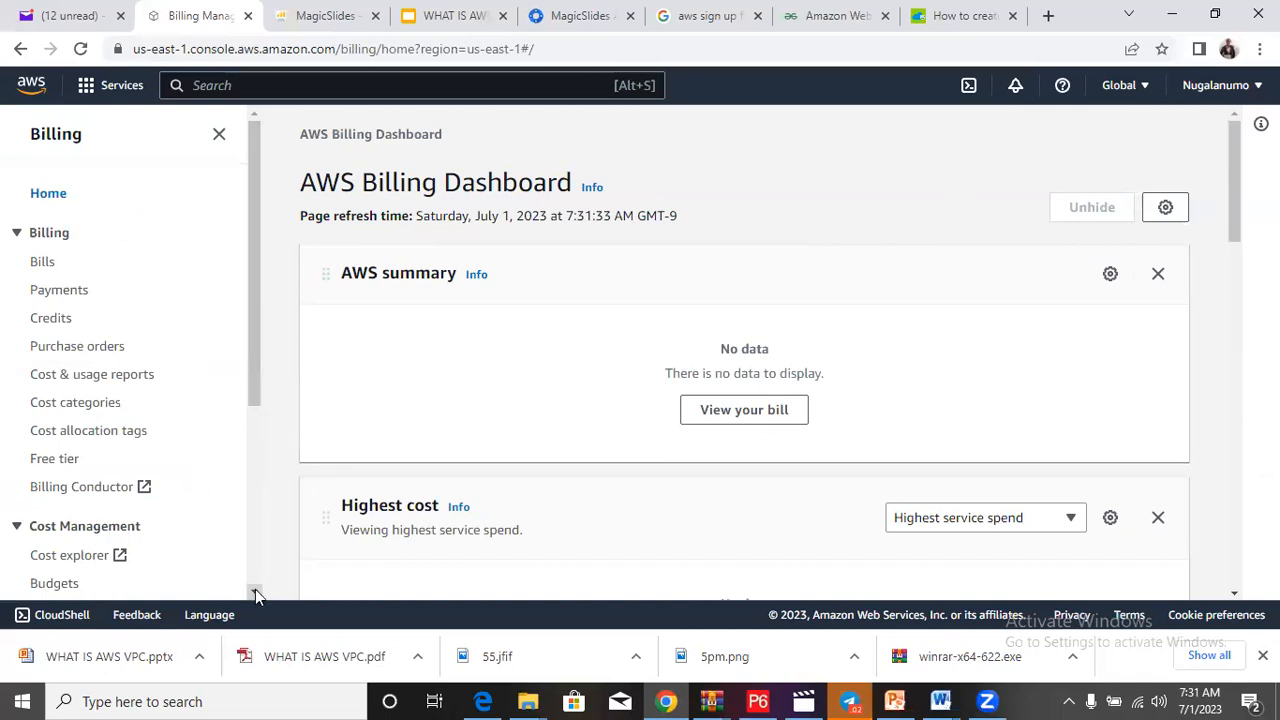
Open Budgets under Cost Management and start creating a new budget.
scroll(255, 590, "down", 2)
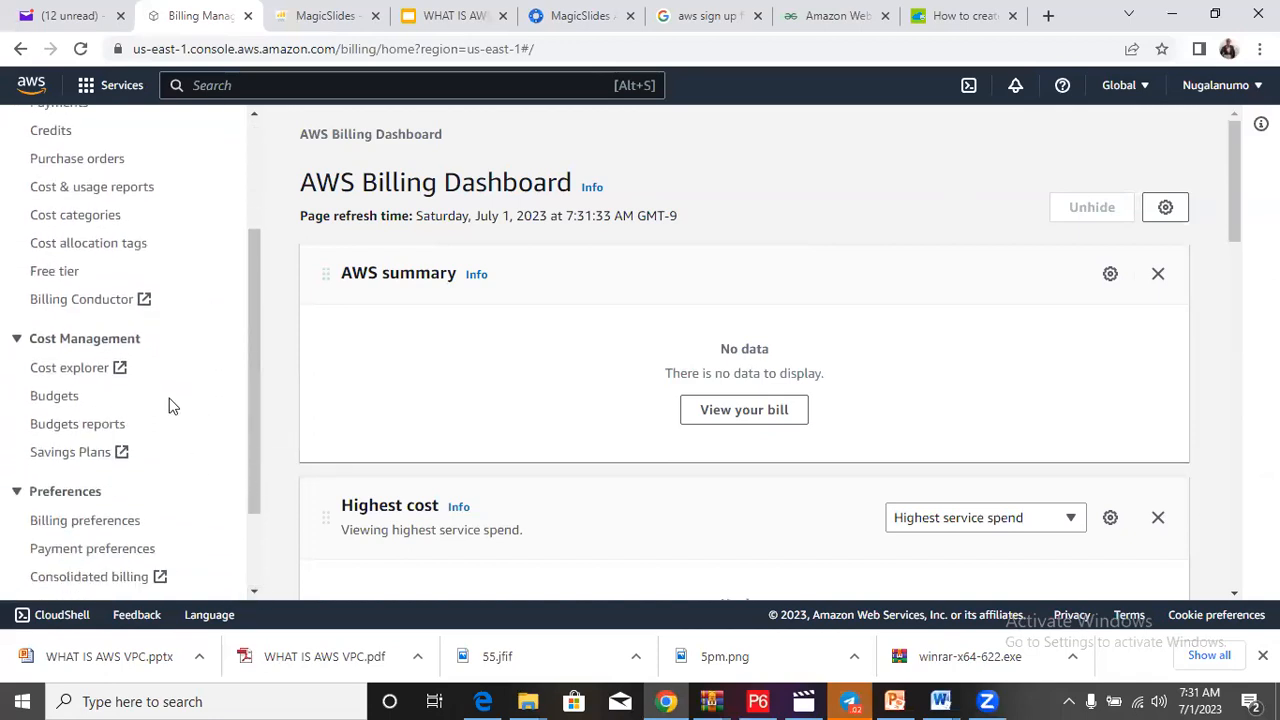
left_click(57, 398)
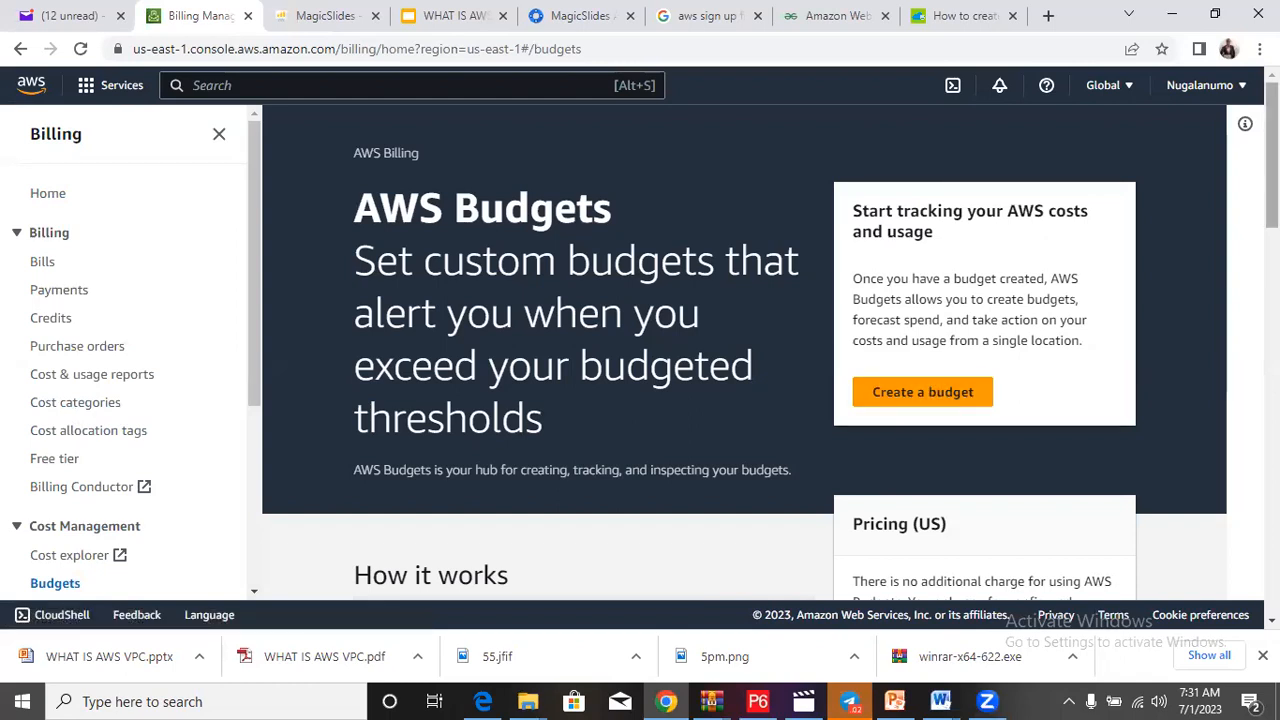
scroll(745, 340, "down", 3)
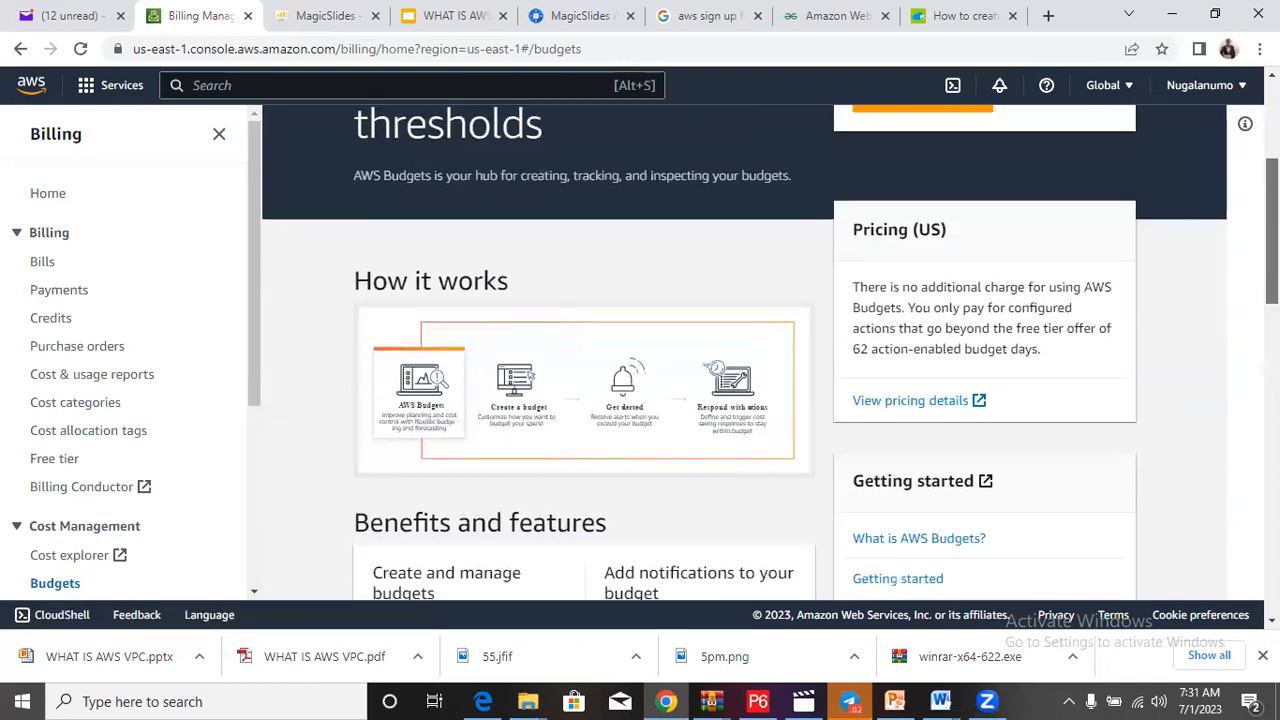
scroll(1160, 240, "up", 2)
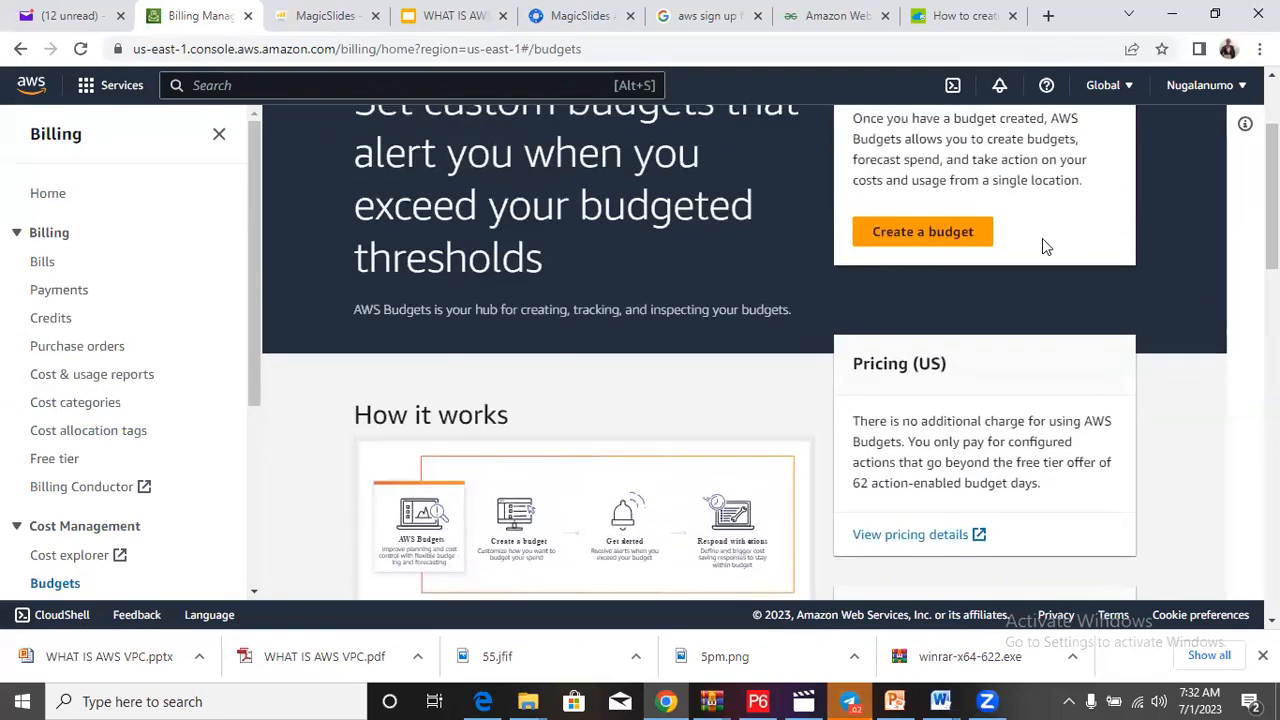
left_click(963, 240)
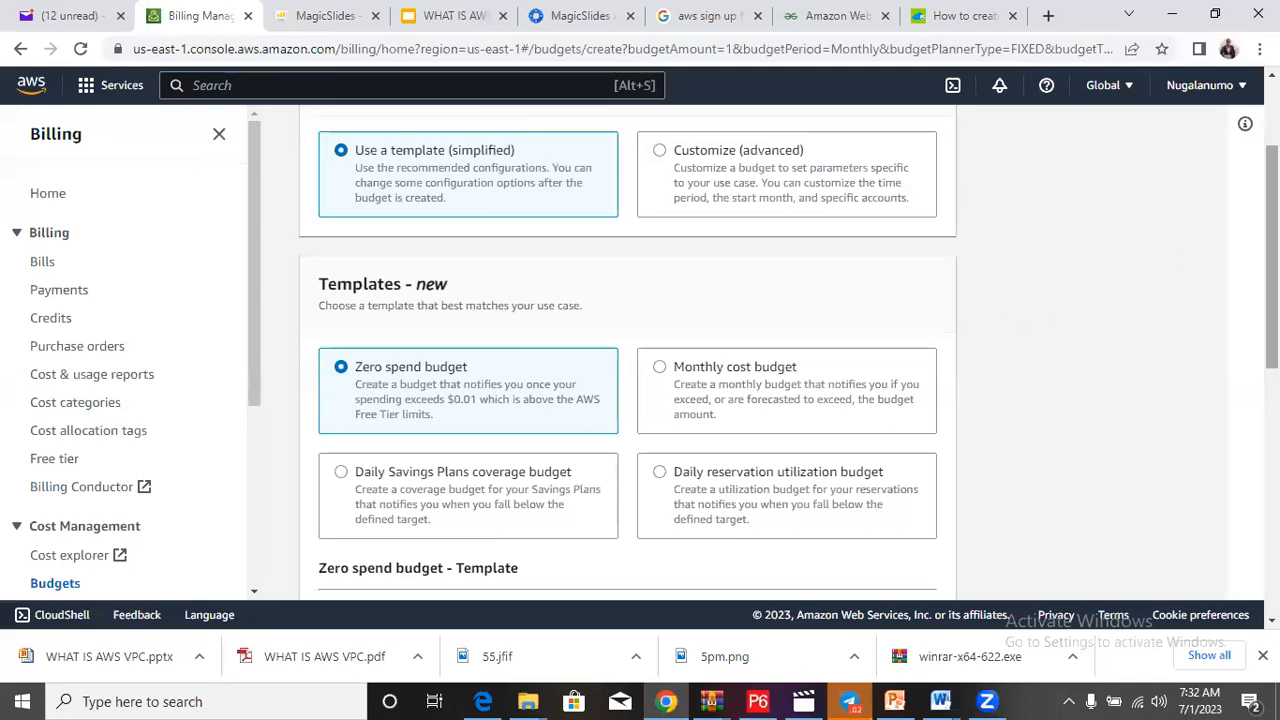
Enter the notification recipient's email address for the Zero spend budget template and create the budget.
scroll(1270, 300, "down", 2)
scroll(628, 400, "down", 1)
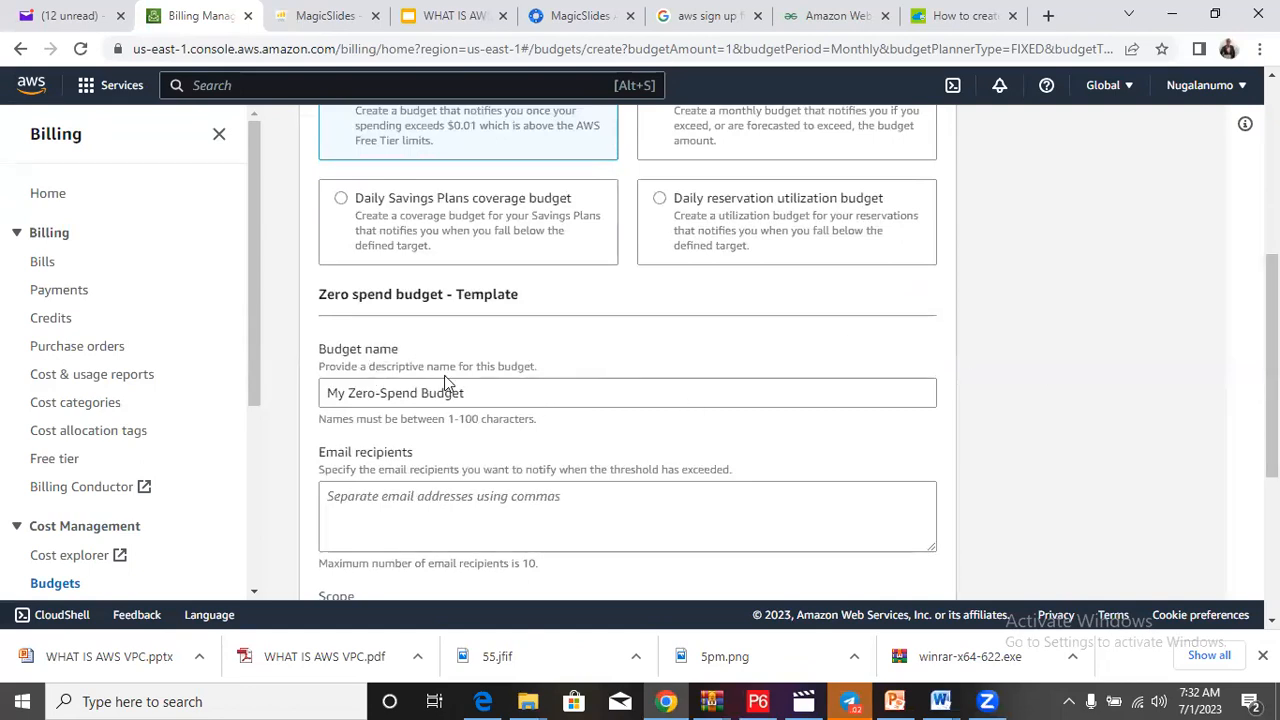
left_click(455, 500)
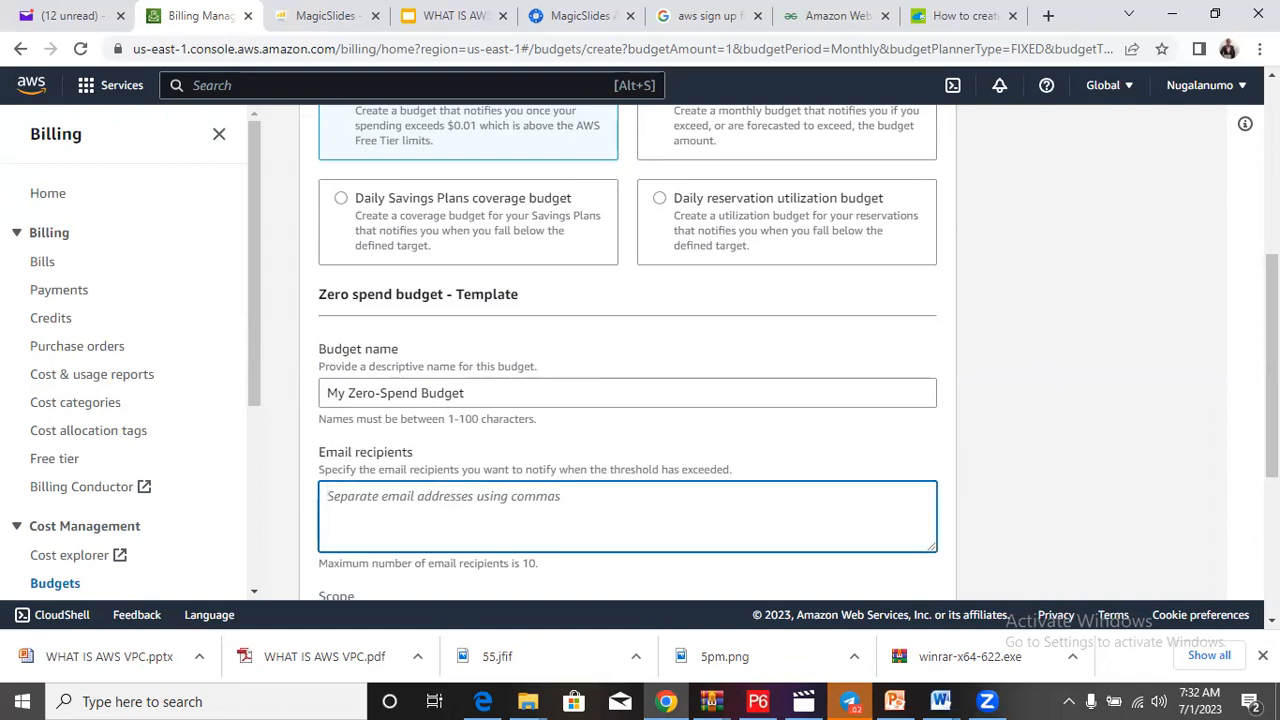
scroll(628, 400, "down", 2)
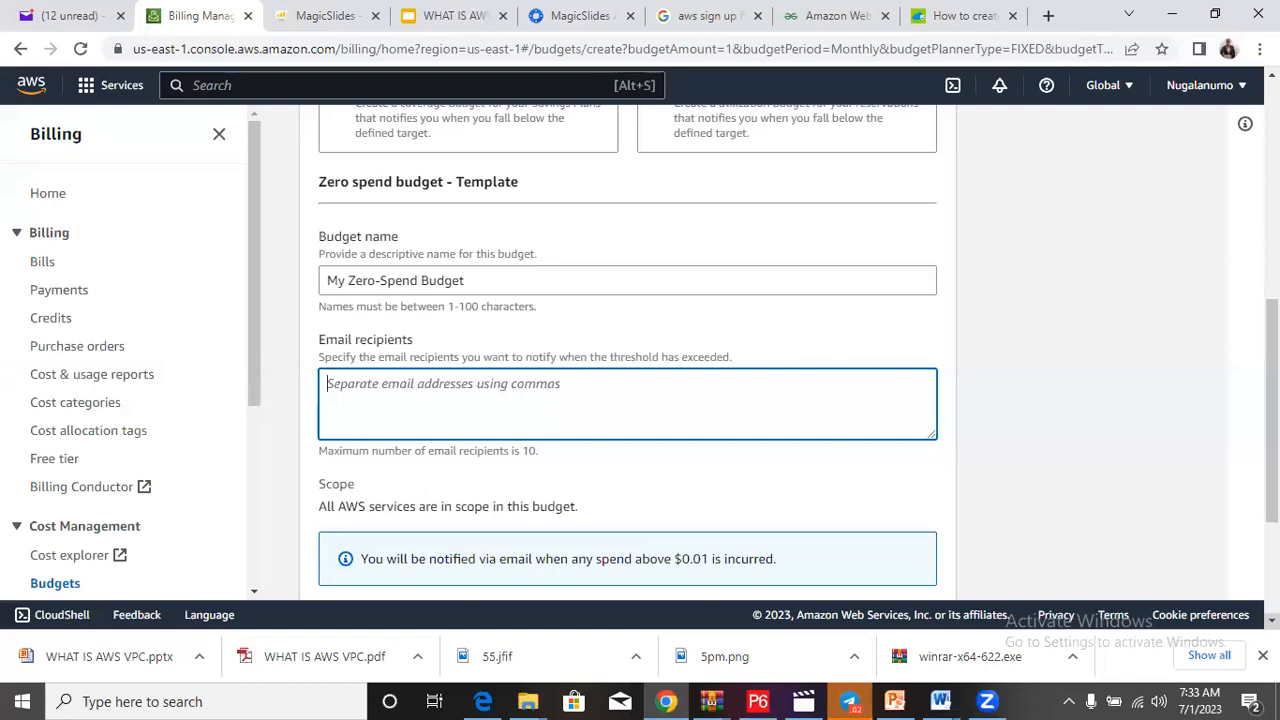
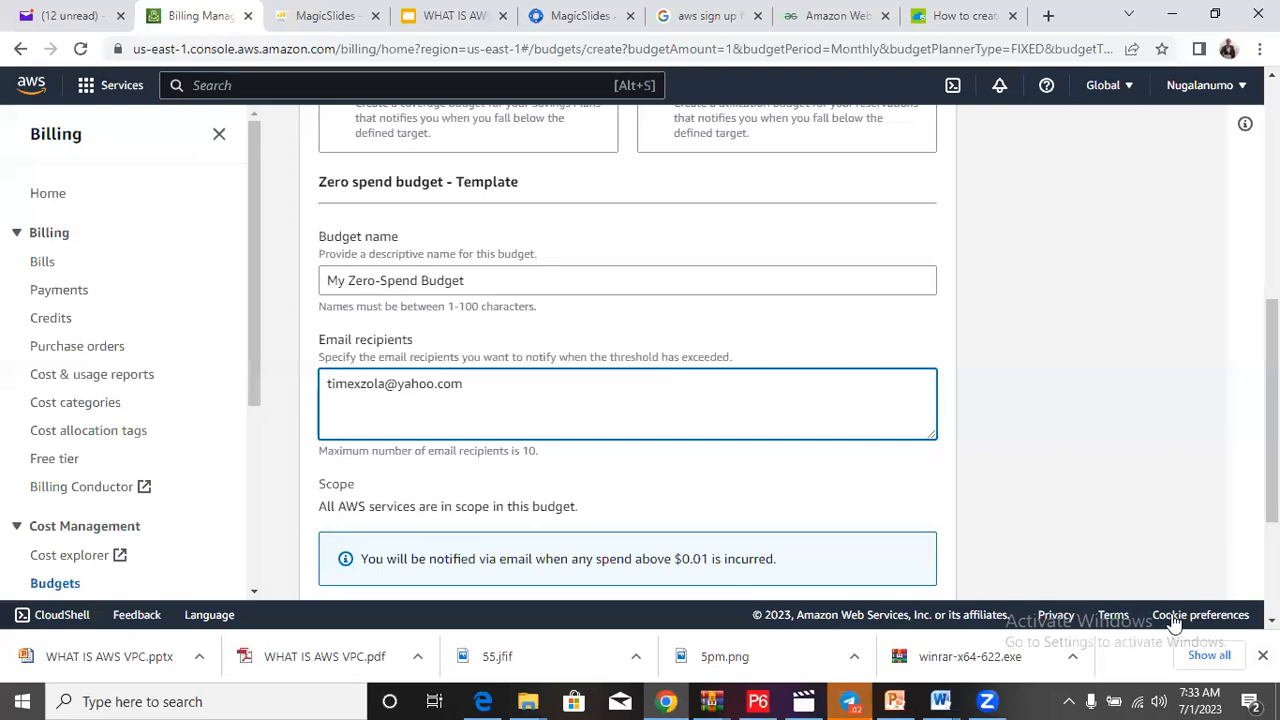
scroll(627, 350, "down", 2)
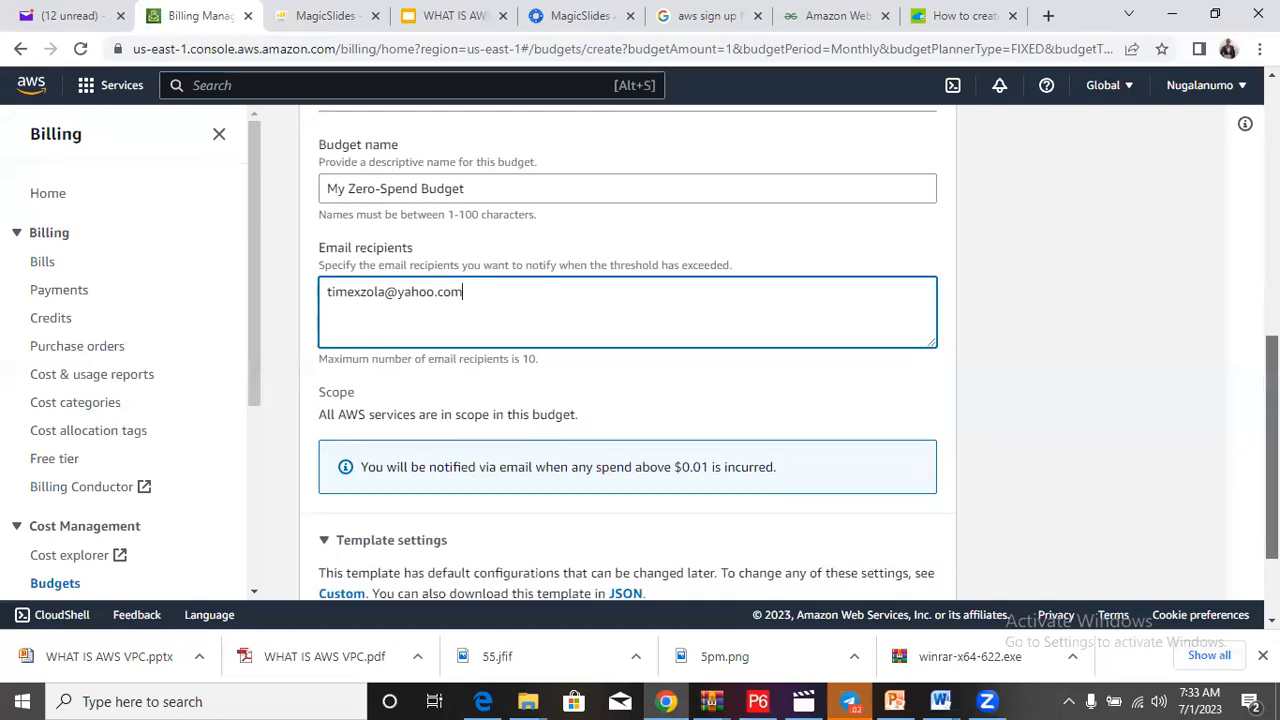
scroll(627, 350, "down", 1)
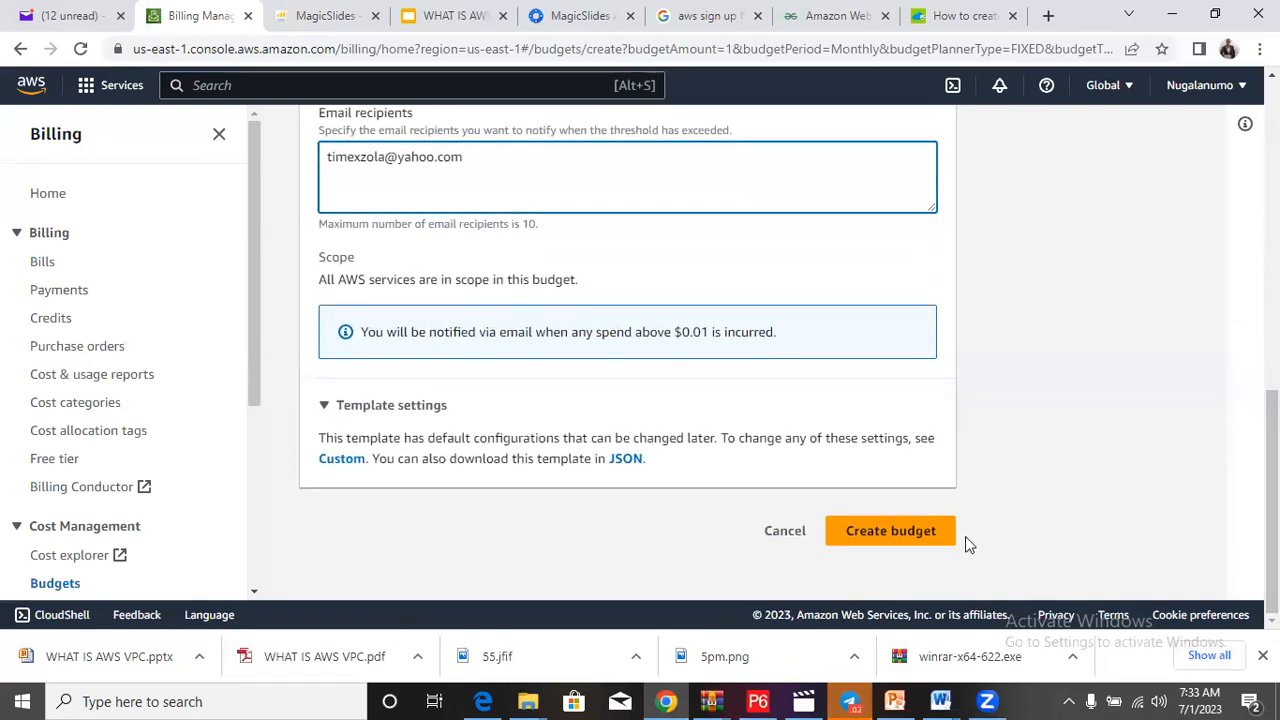
left_click(904, 531)
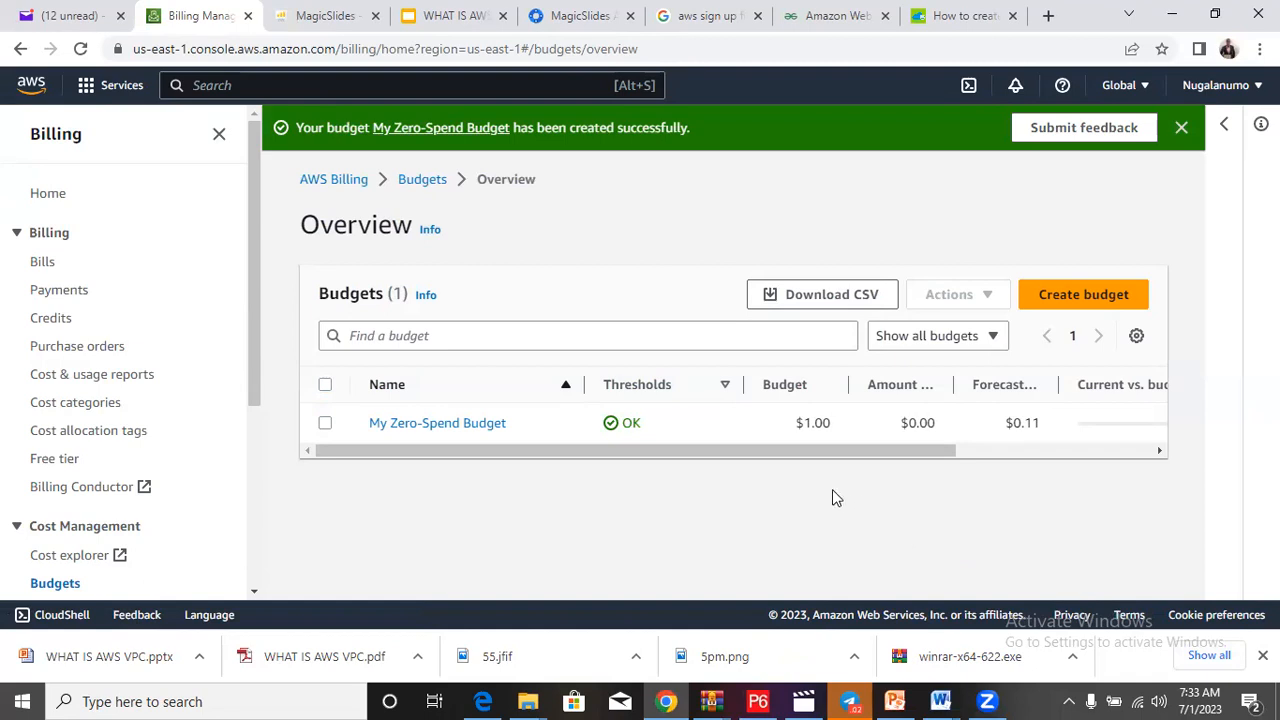
Review the columns of the budgets overview and open the details of My Zero-Spend Budget.
left_click(1160, 451)
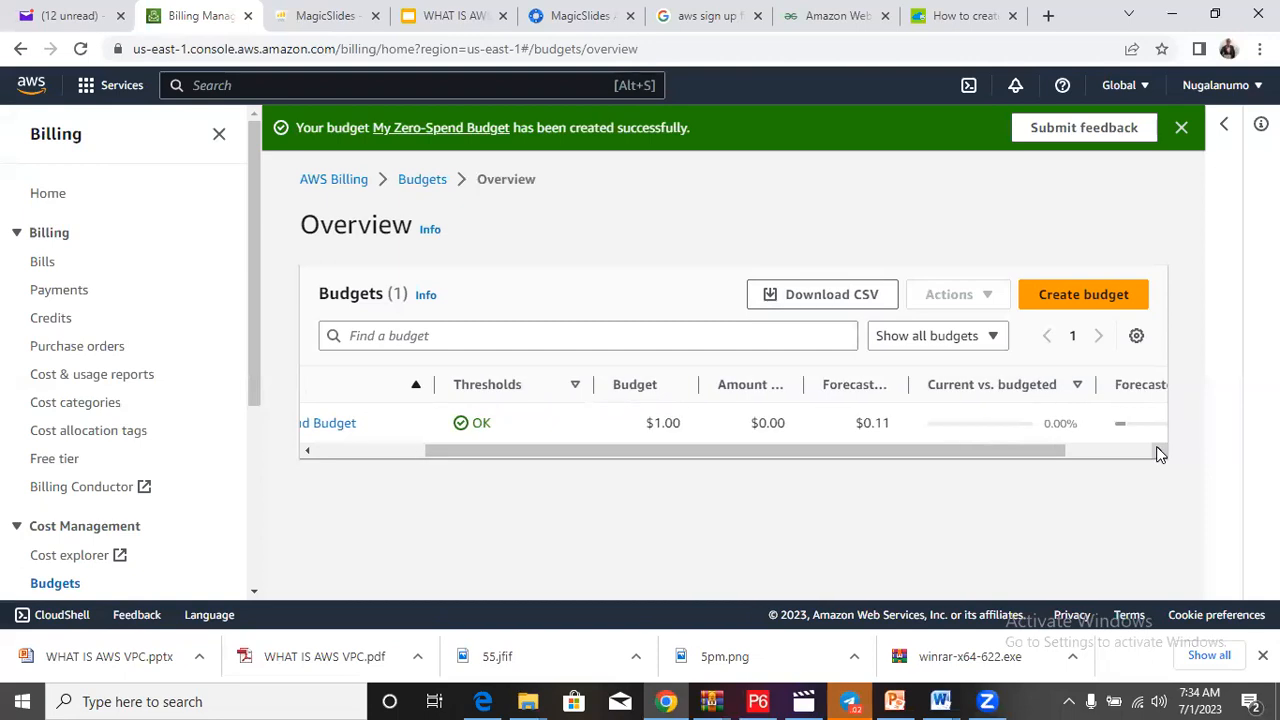
left_click(308, 452)
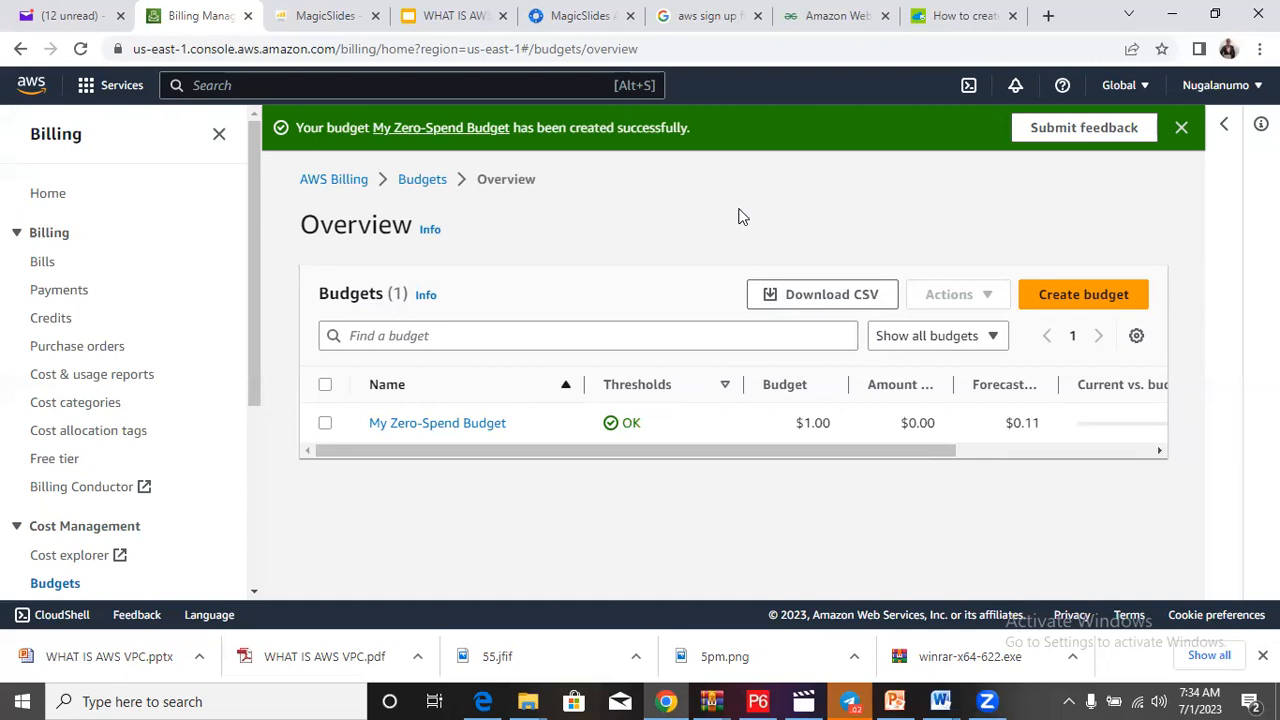
left_click(473, 431)
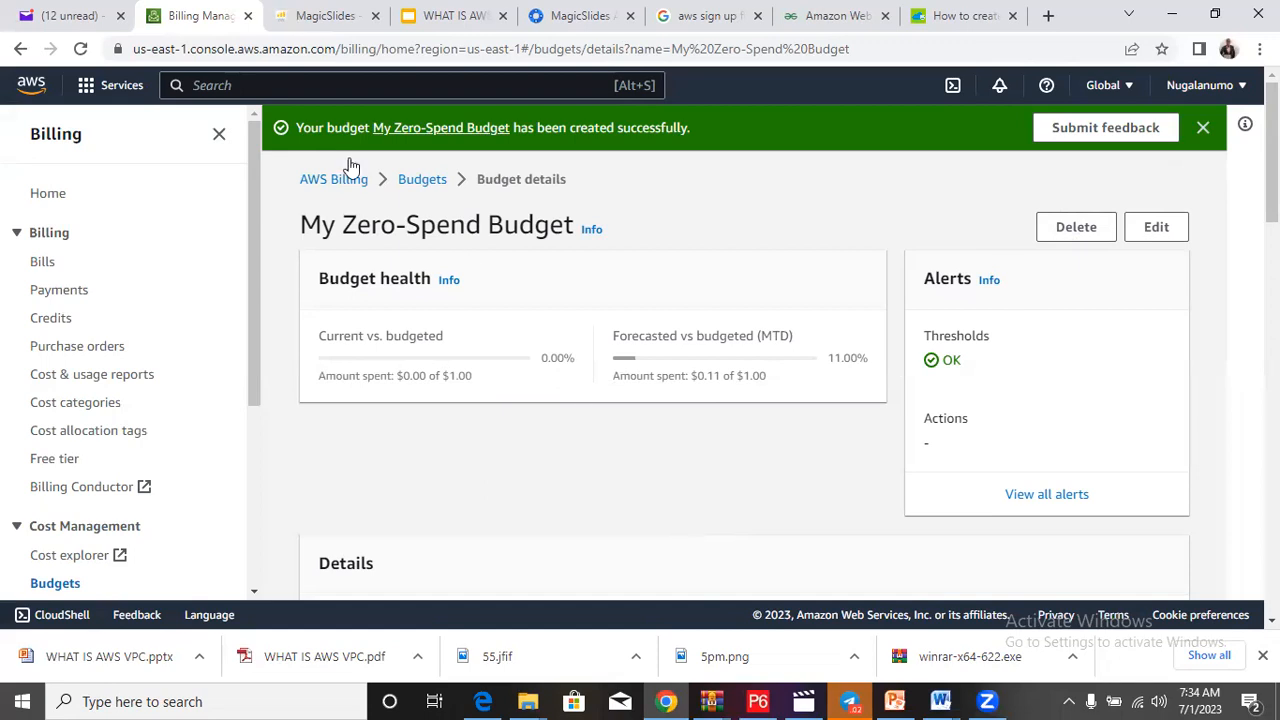
Search the AWS services for IAM, open it and go to the Users list.
left_click(316, 89)
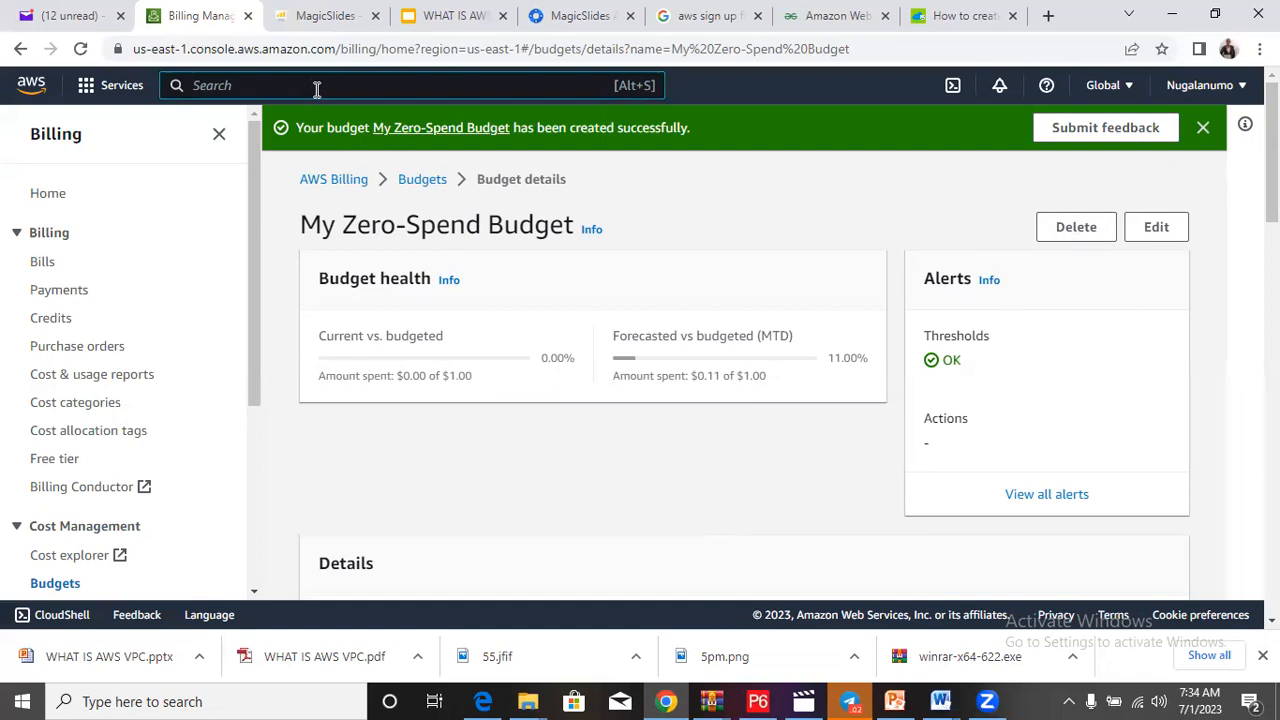
type("IAM")
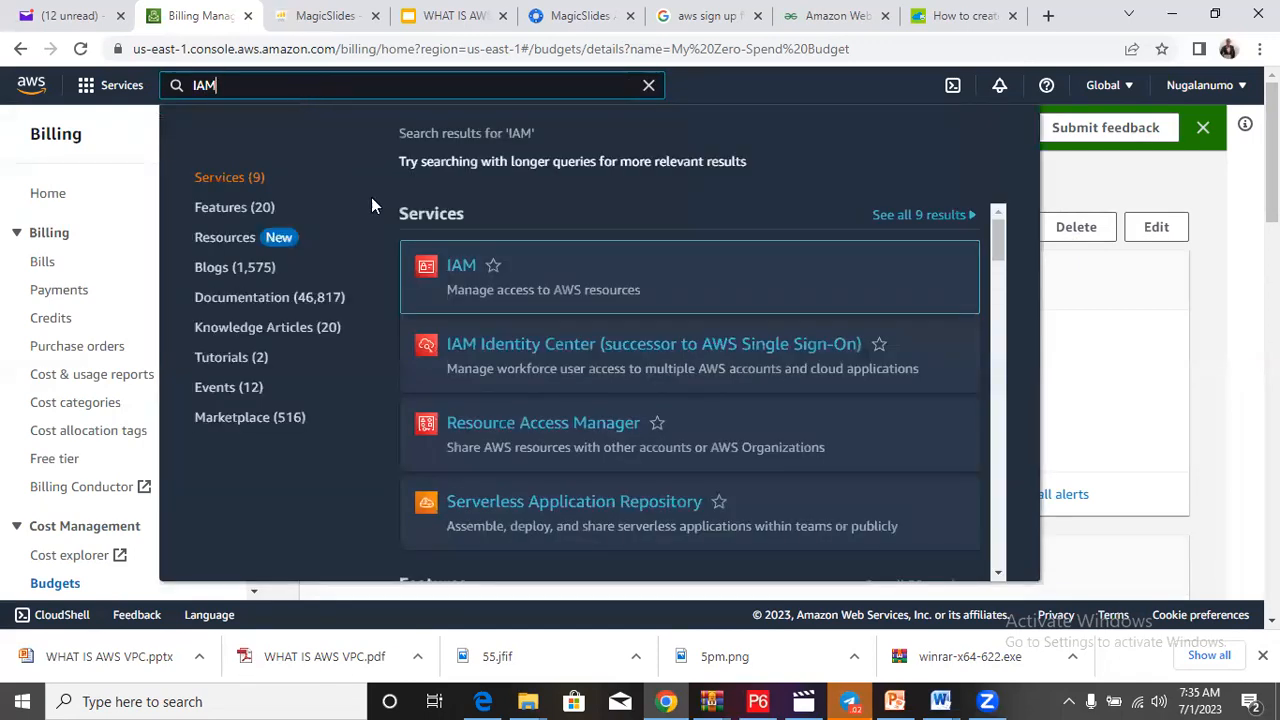
mouse_move(490, 276)
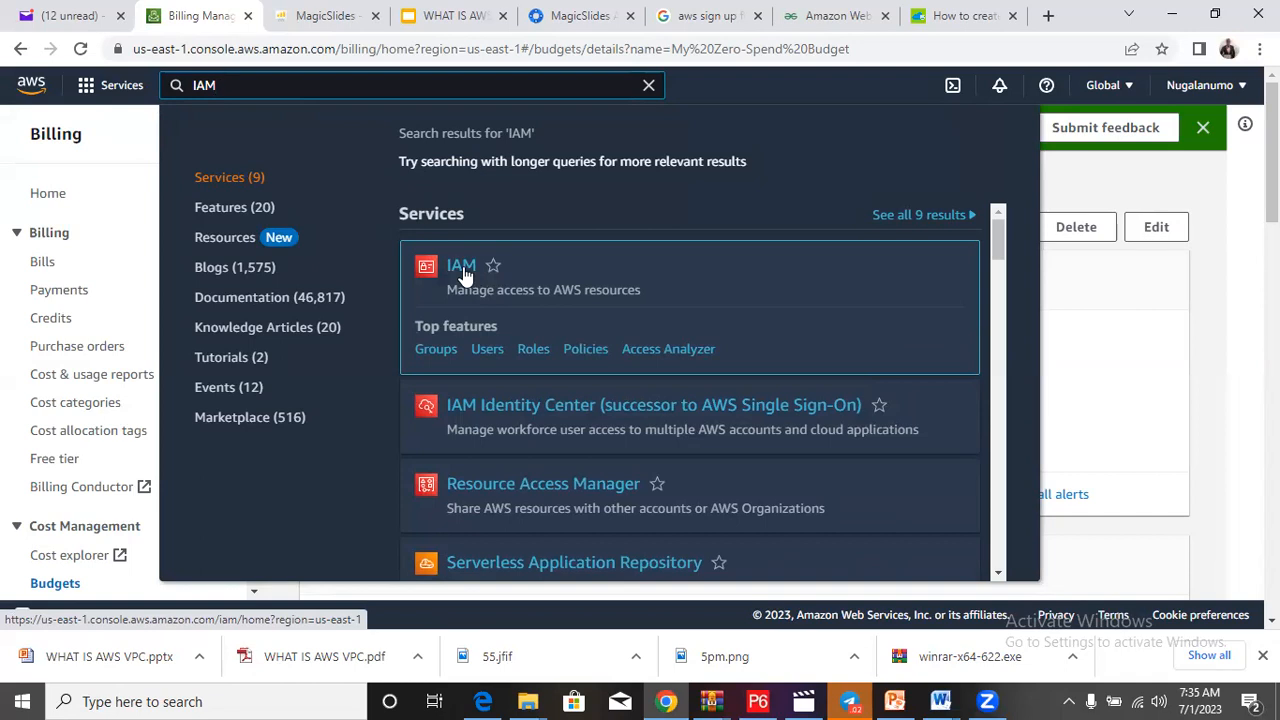
left_click(462, 268)
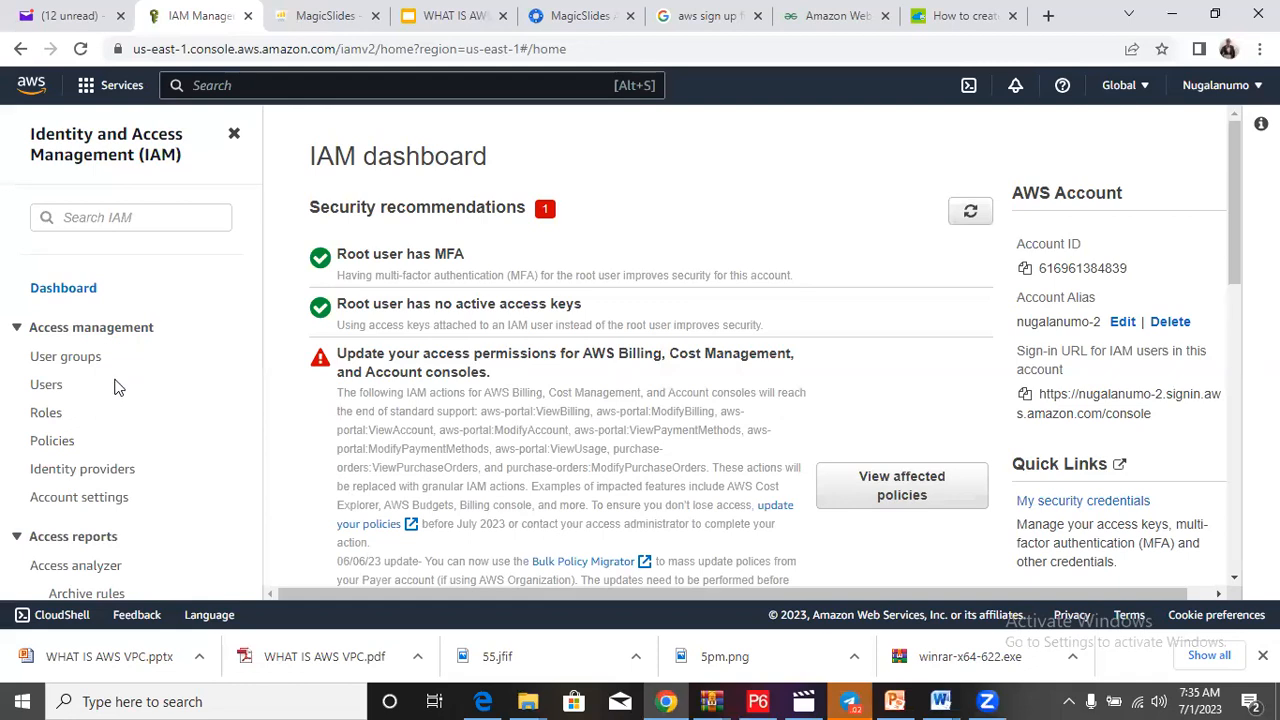
left_click(46, 386)
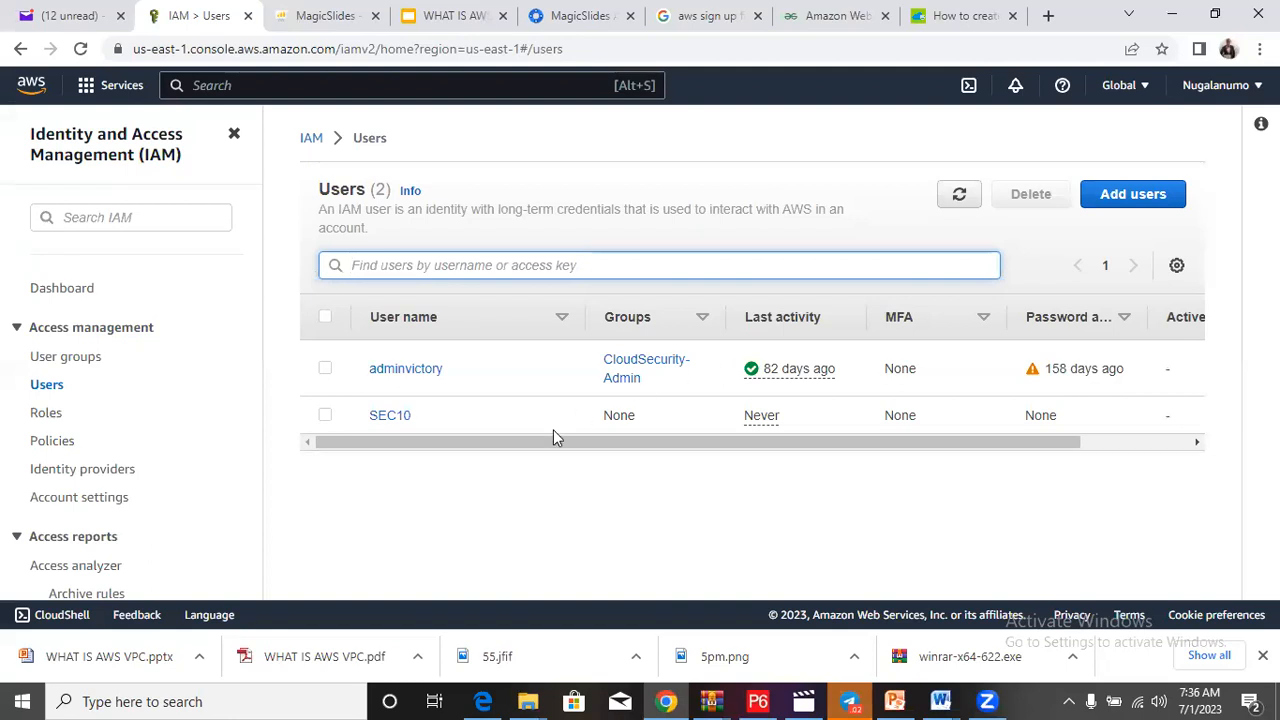
Start adding an IAM user named Timex and enable access to the AWS Management Console.
left_click(1130, 194)
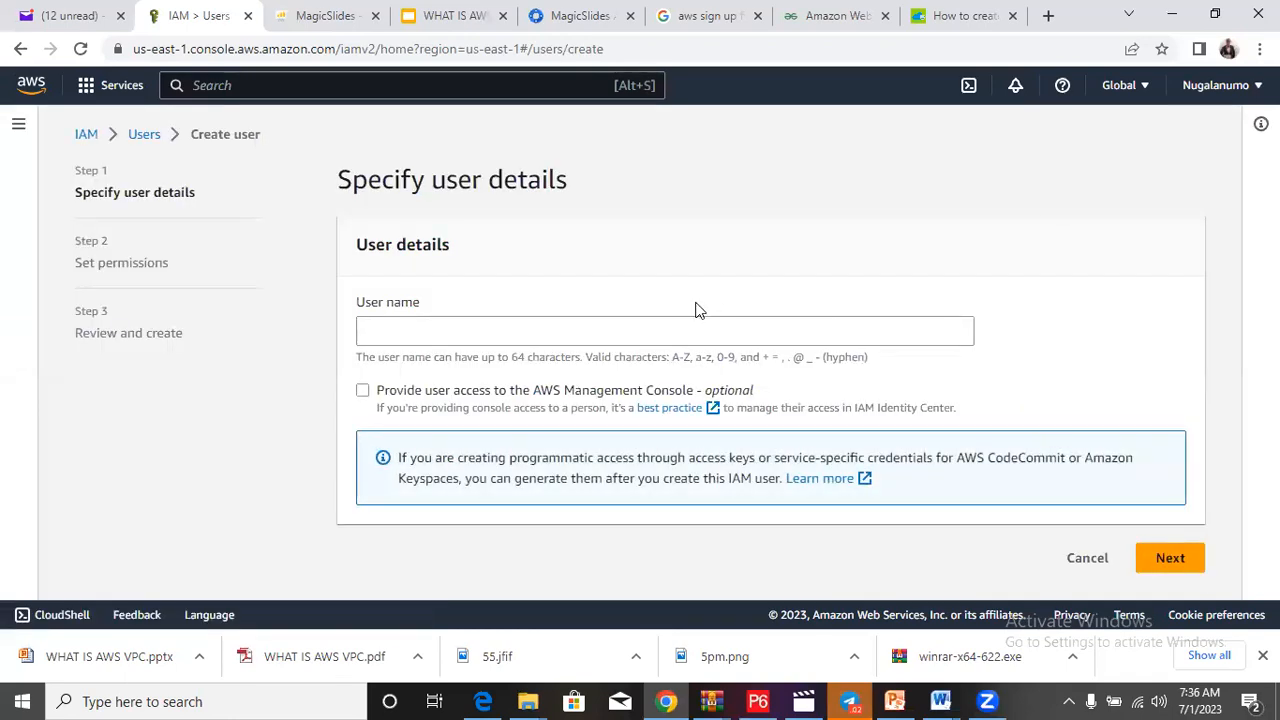
left_click(609, 333)
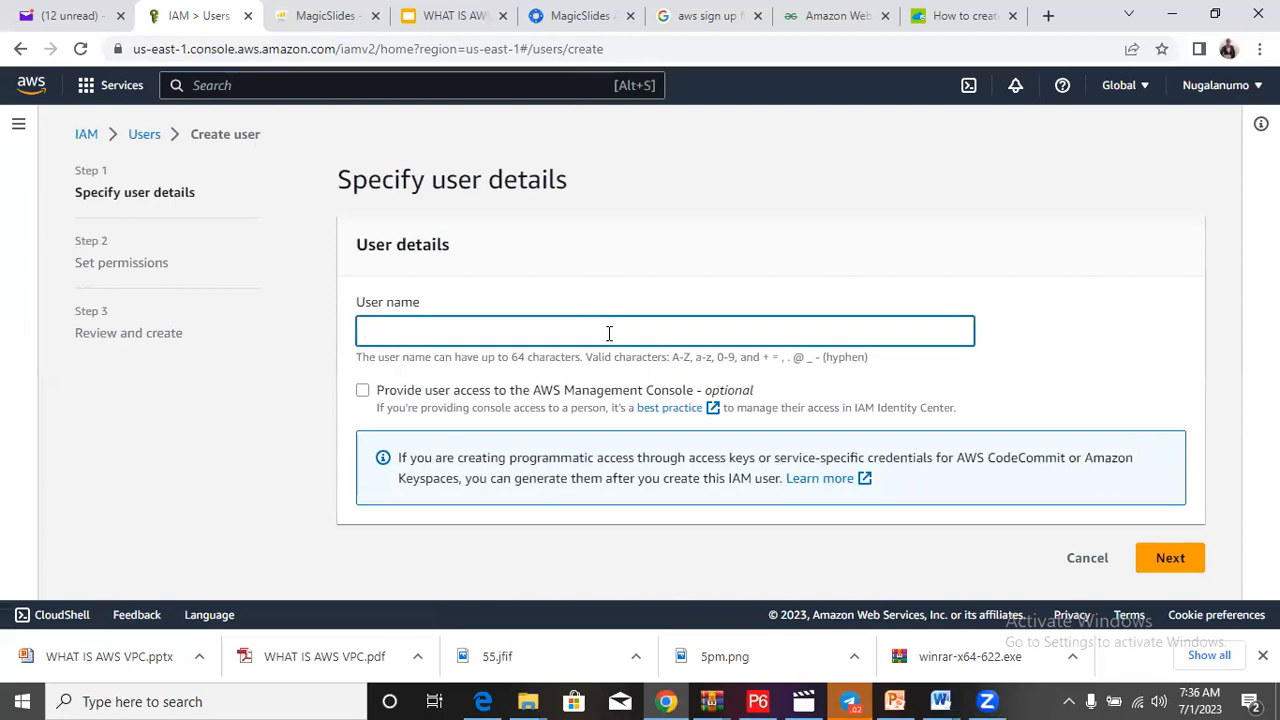
type("Timex")
left_click(363, 391)
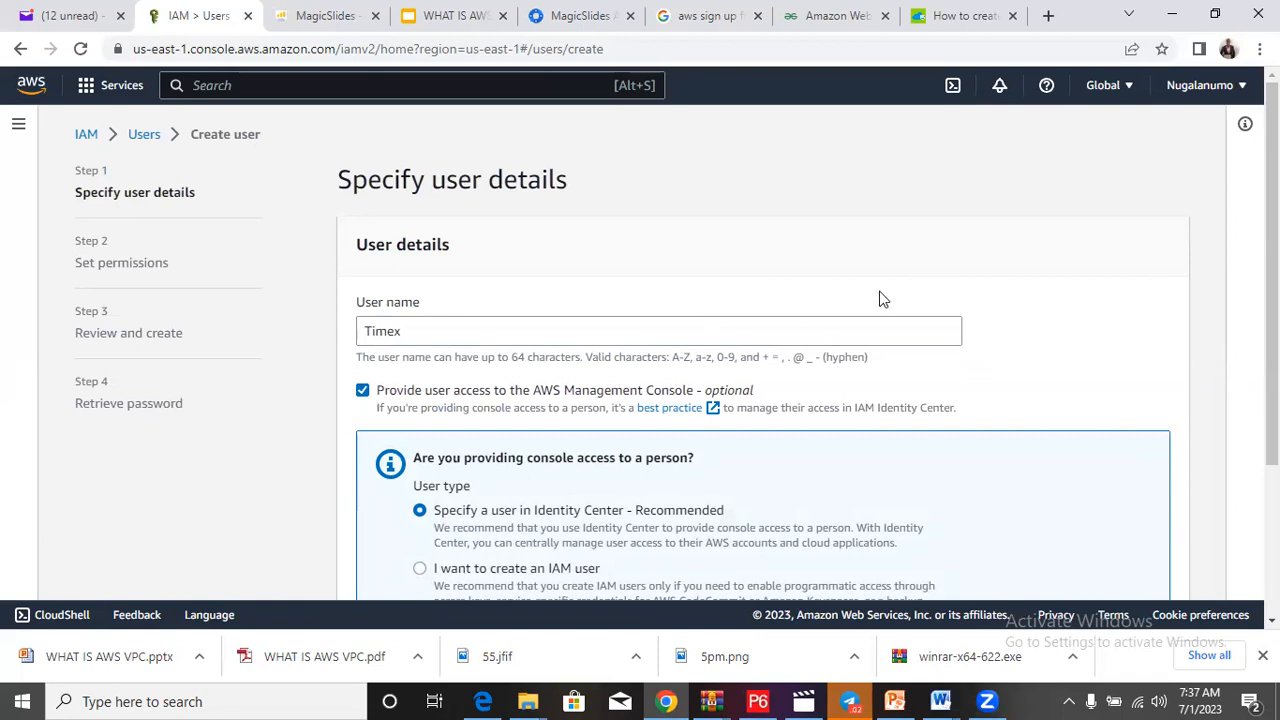
Turn off AWS Management Console access for the user Timex and continue to setting permissions.
scroll(676, 341, "down", 3)
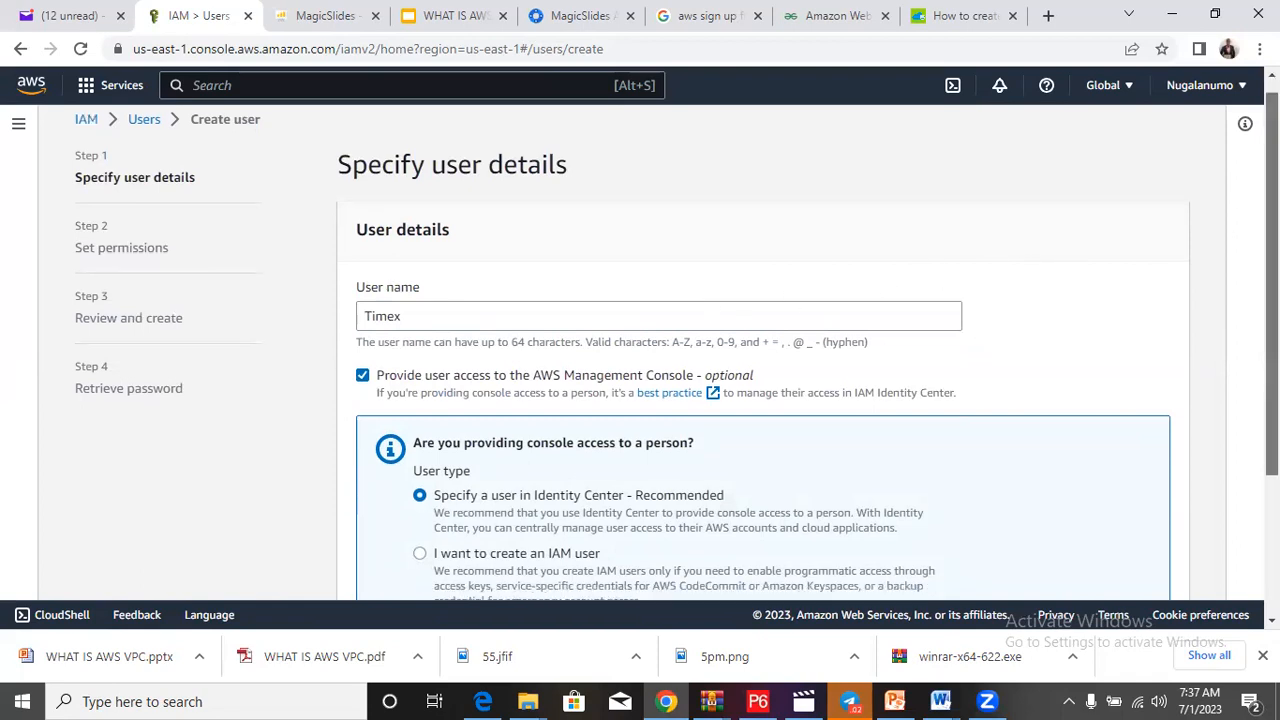
scroll(676, 353, "down", 1)
left_click_drag(1272, 413, 1272, 422)
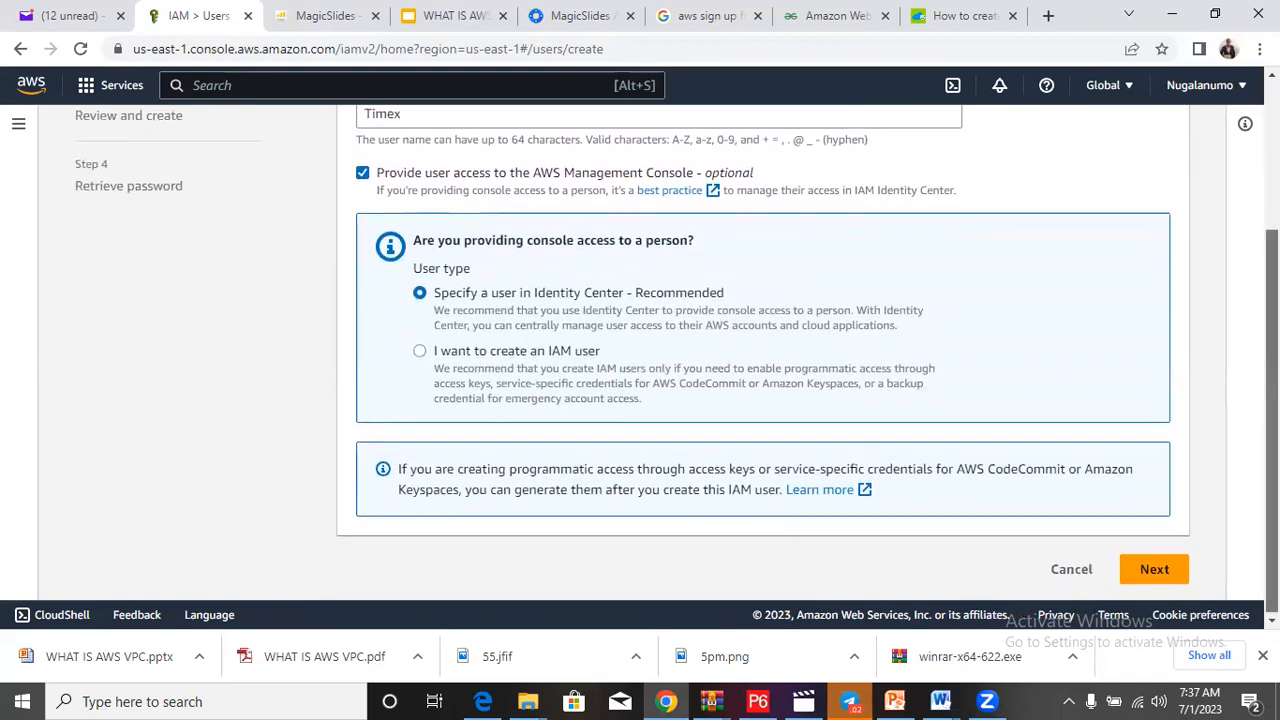
scroll(882, 242, "up", 1)
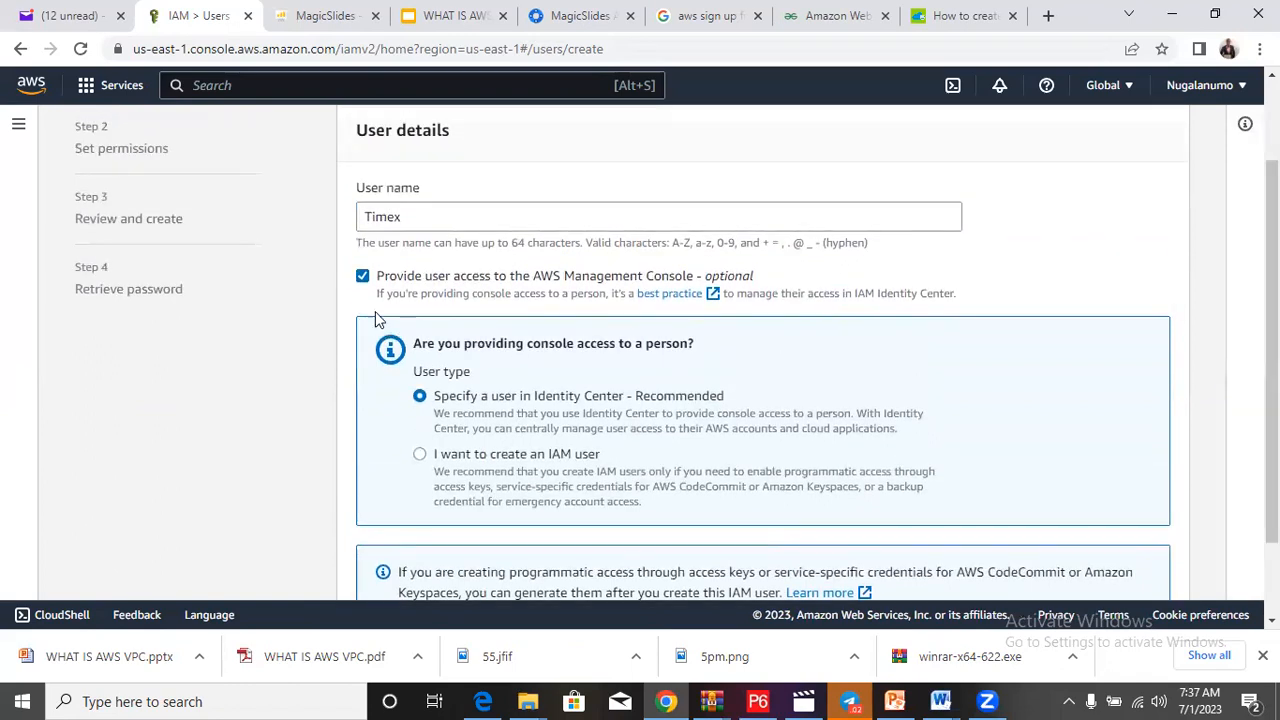
left_click(362, 277)
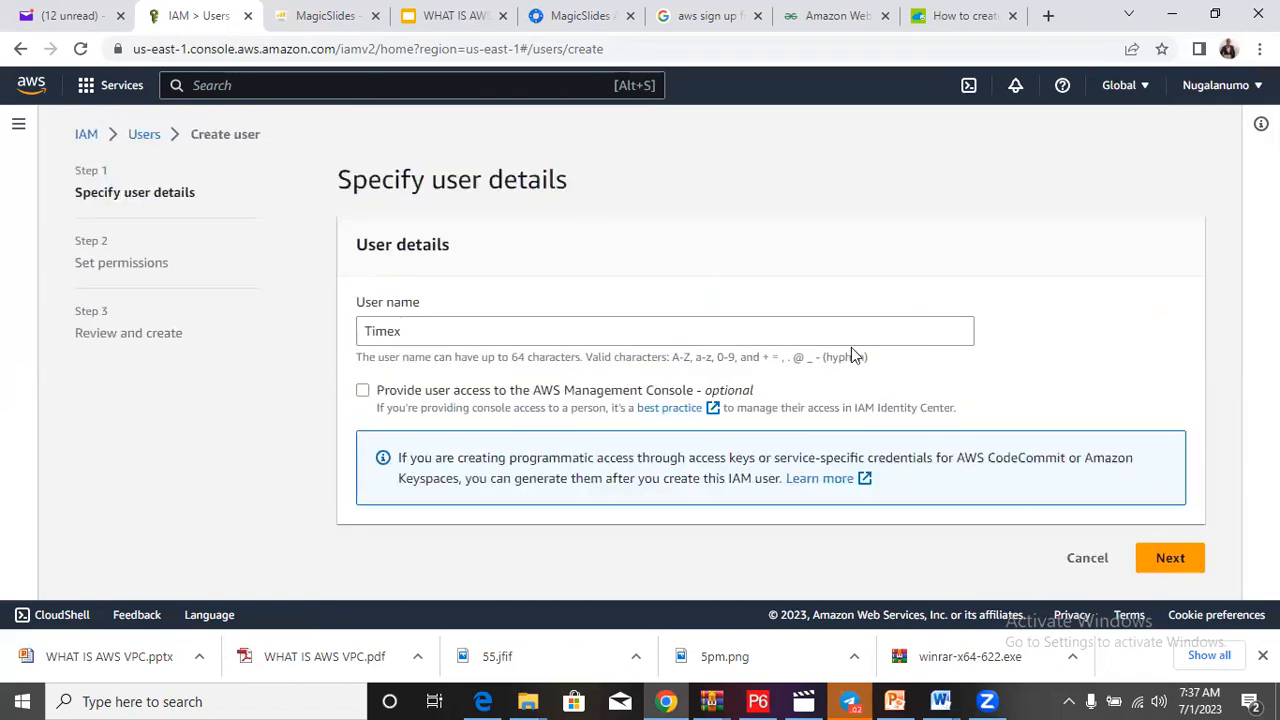
left_click(1170, 558)
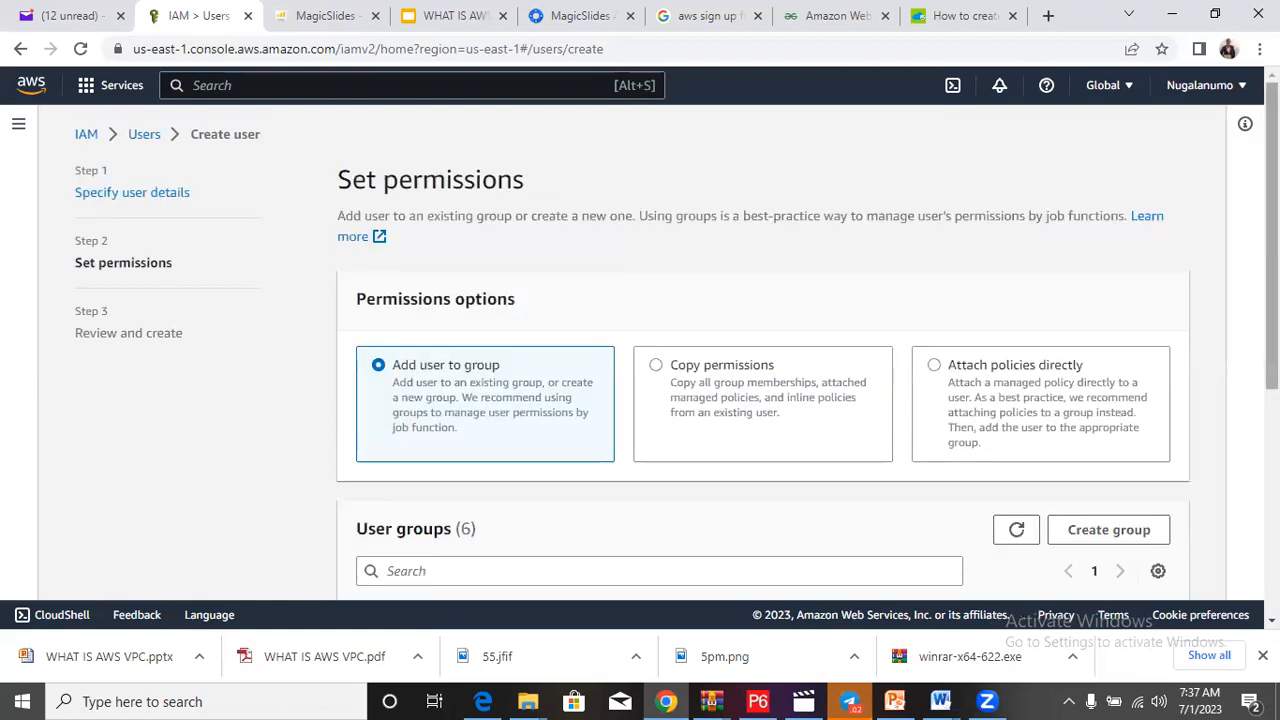
Examine the permissions options and the existing user groups with their attached policies.
scroll(677, 336, "down", 2)
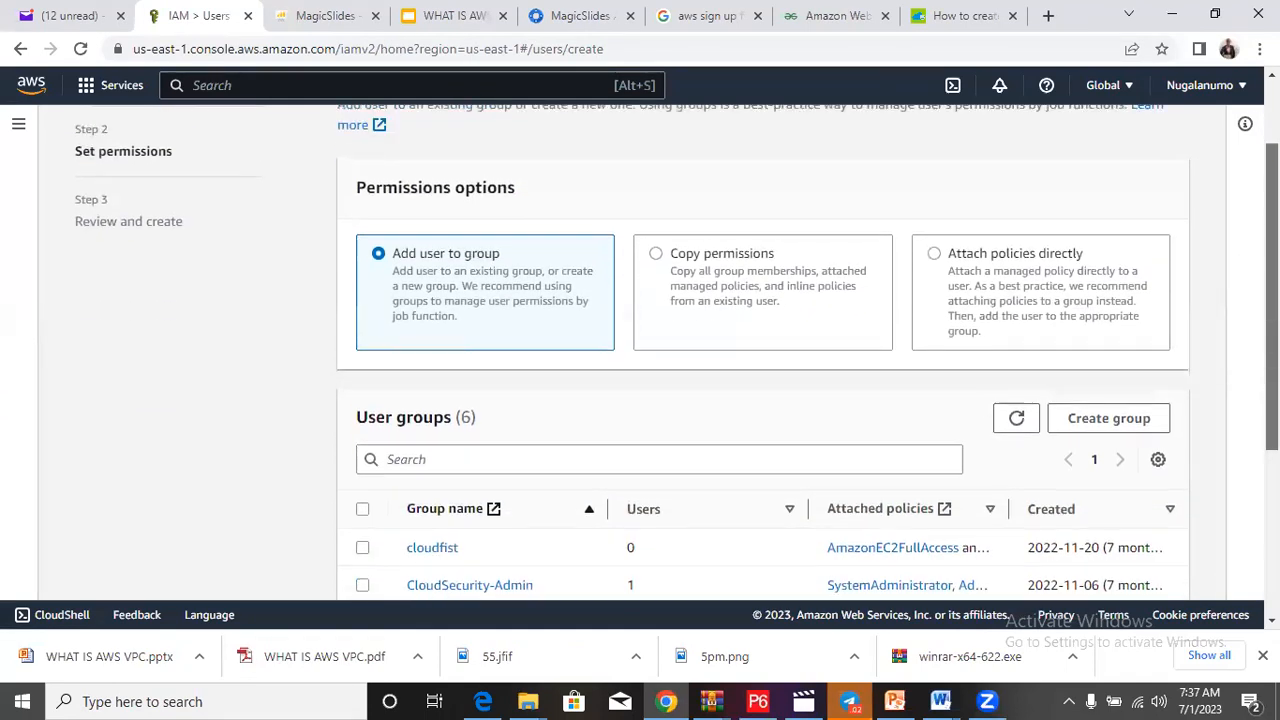
scroll(677, 336, "down", 1)
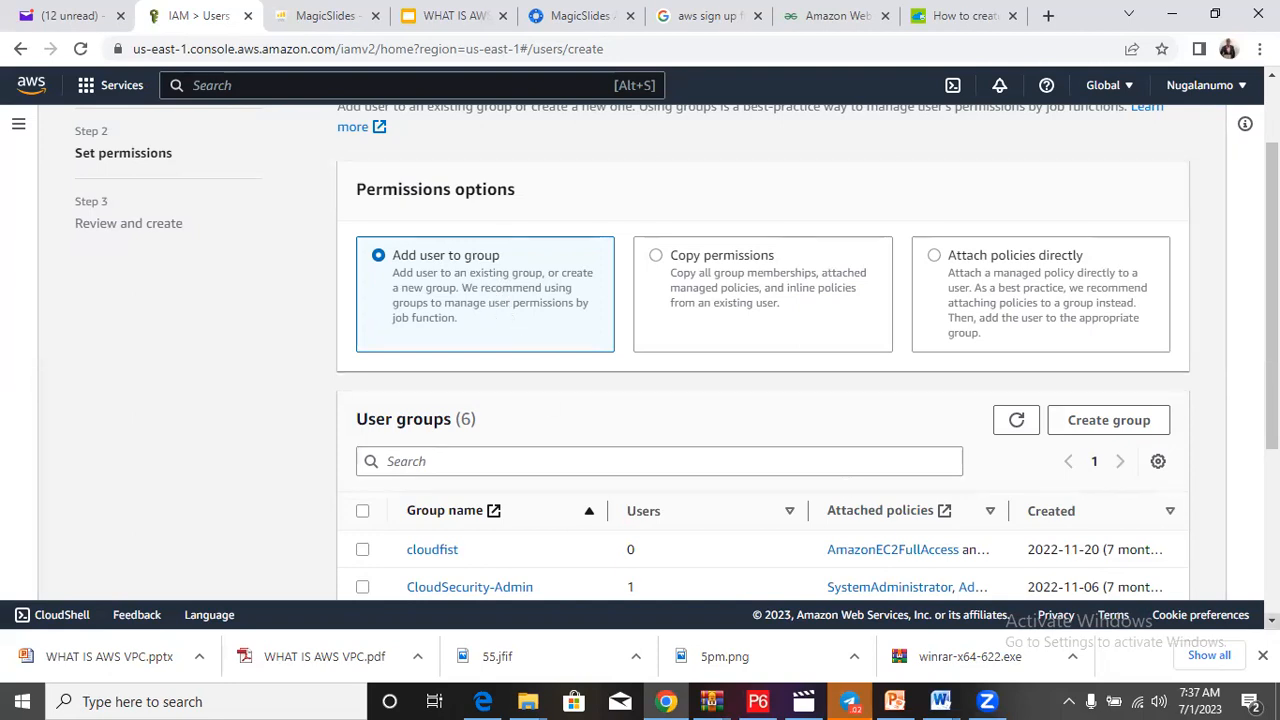
scroll(1188, 538, "down", 1)
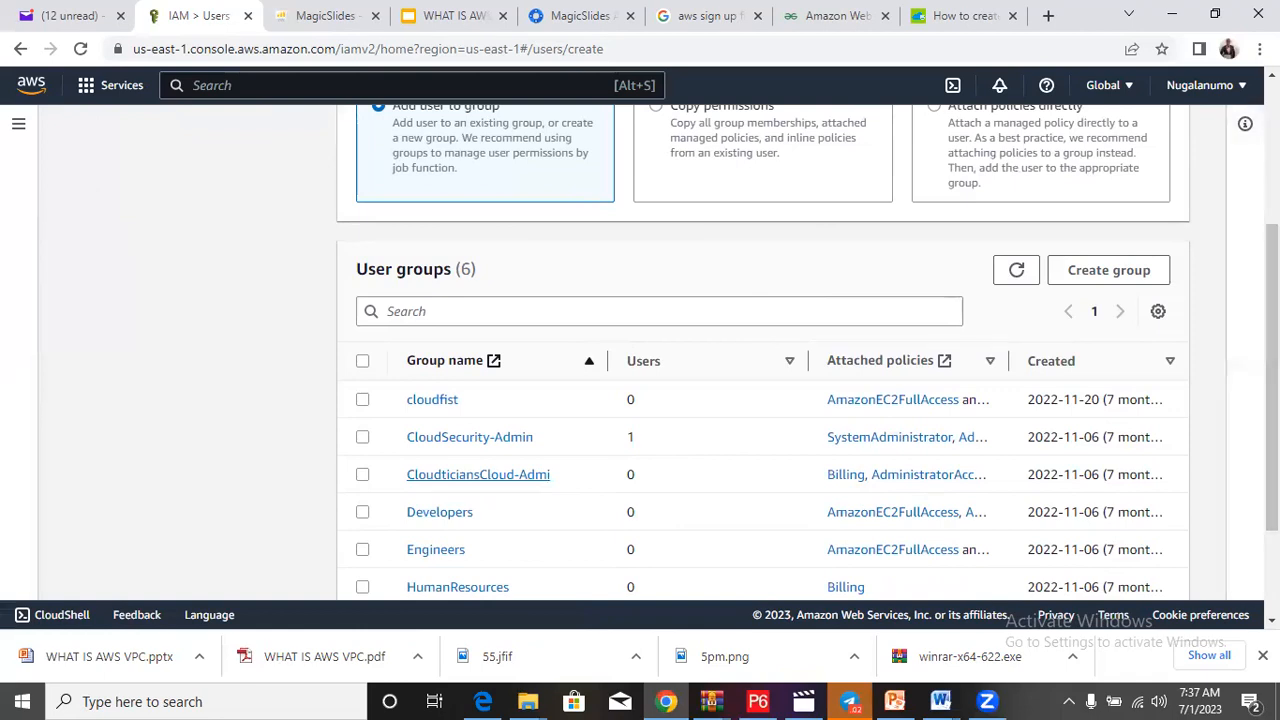
left_click(1271, 620)
scroll(945, 495, "down", 1)
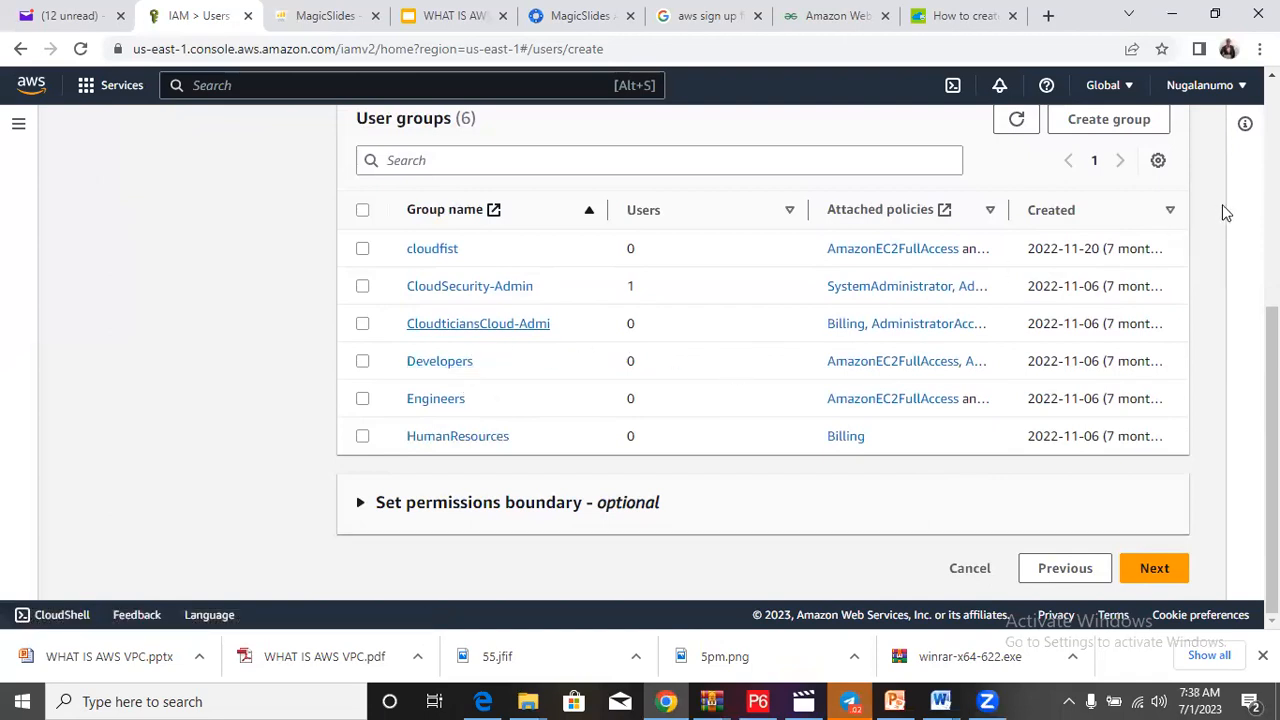
scroll(1272, 74, "up", 3)
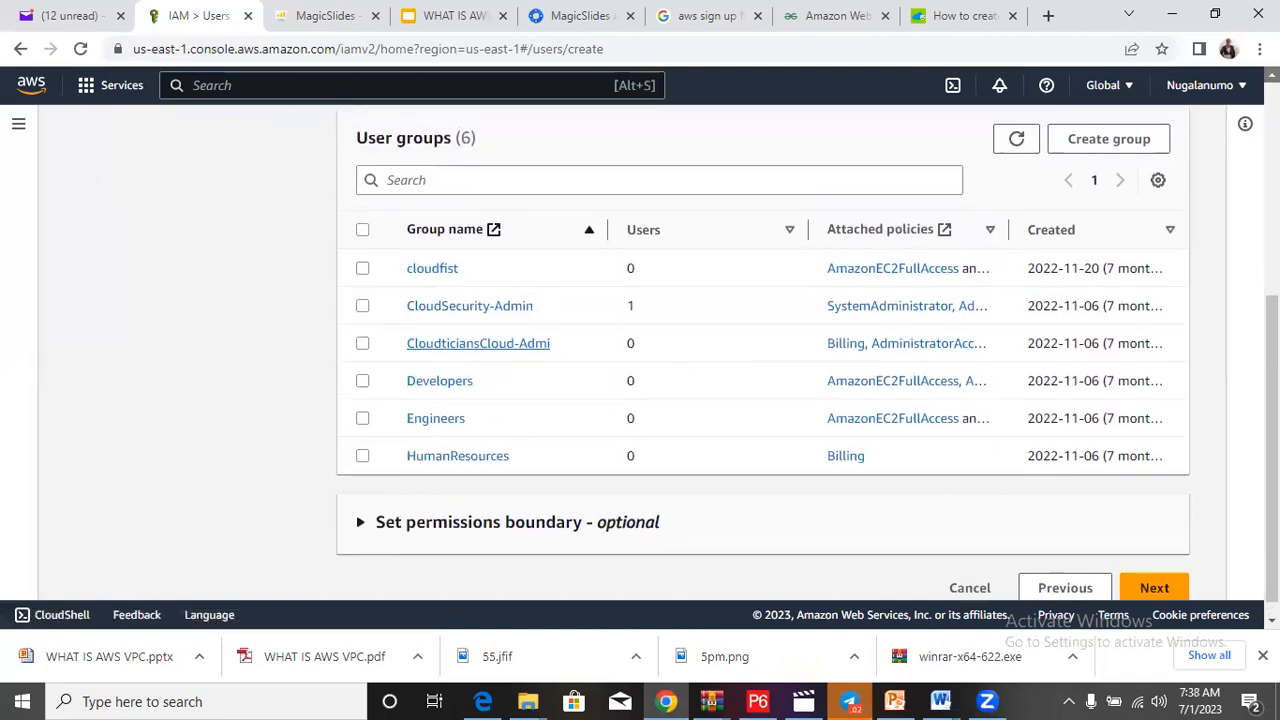
scroll(1272, 74, "up", 1)
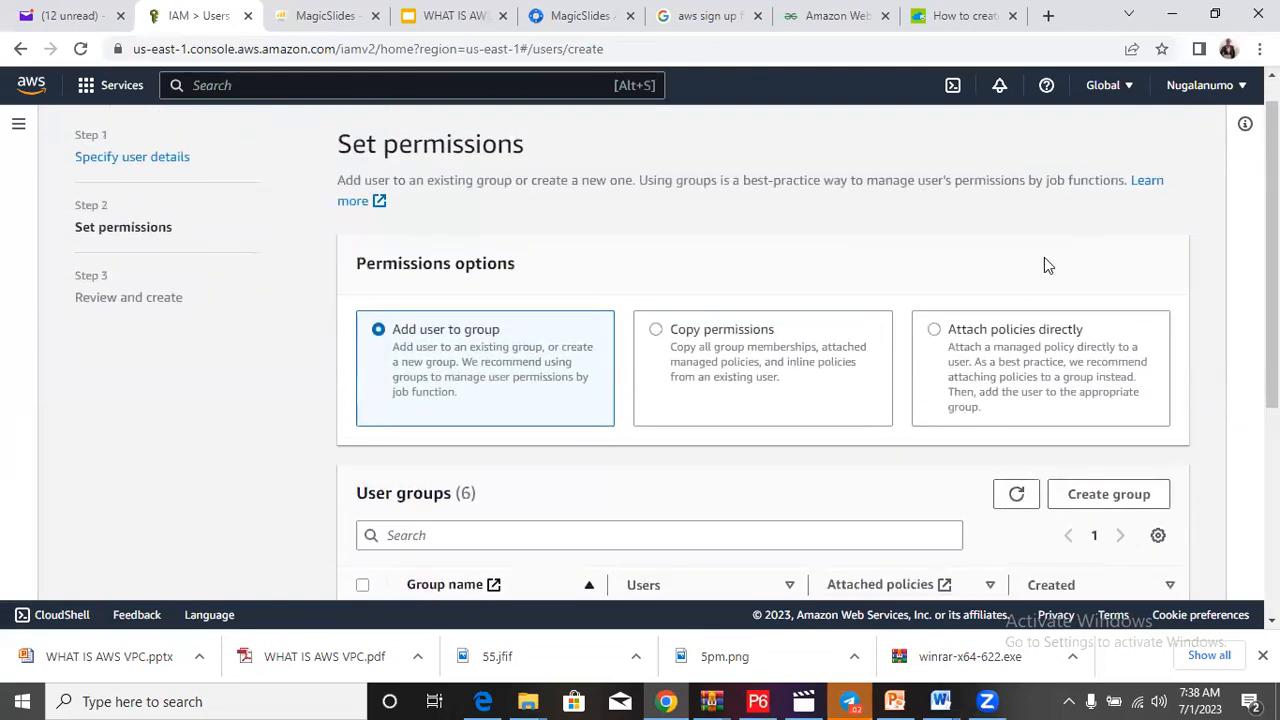
Choose to attach policies directly to the user and look through the list of permissions policies.
left_click(935, 332)
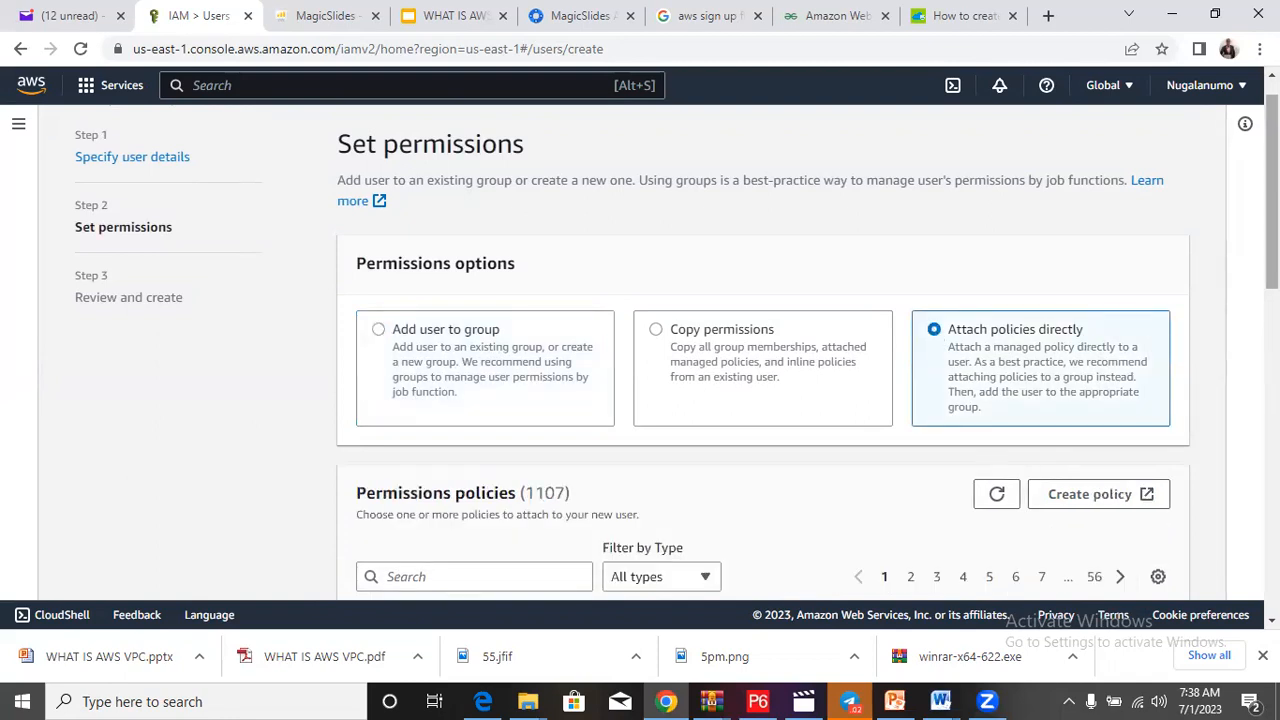
scroll(676, 350, "down", 3)
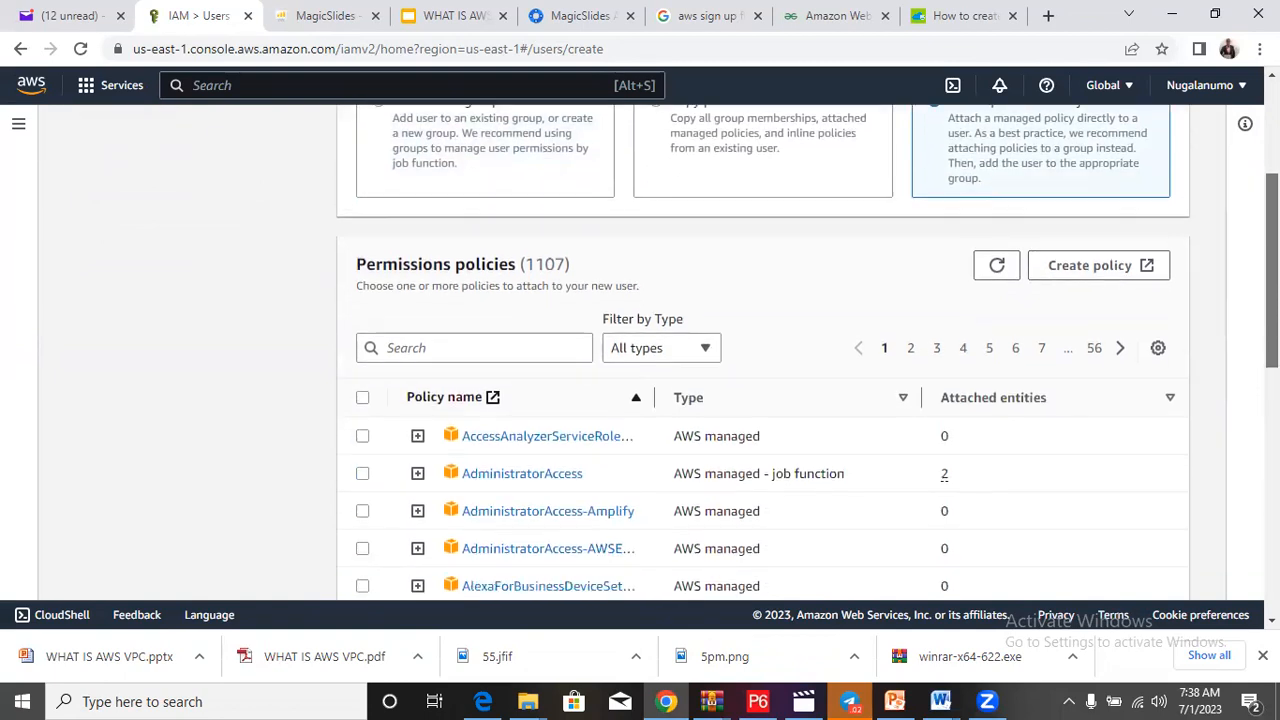
left_click_drag(1271, 283, 1271, 299)
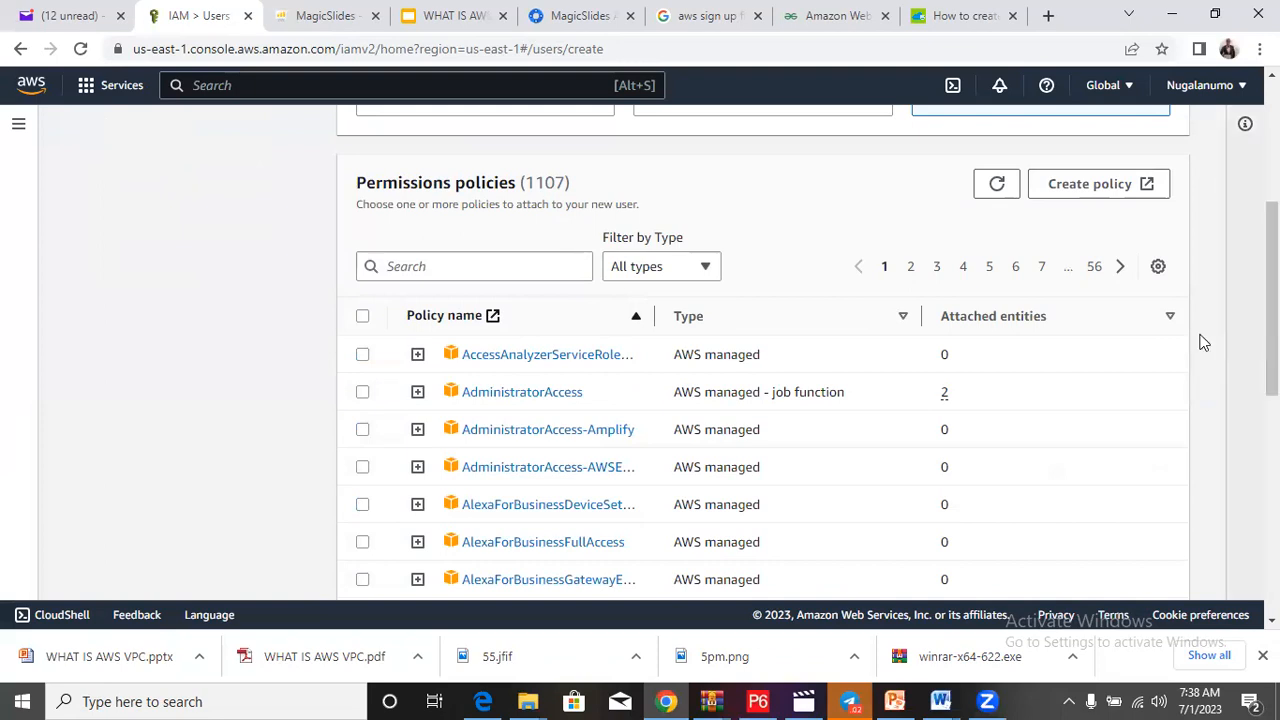
left_click(470, 261)
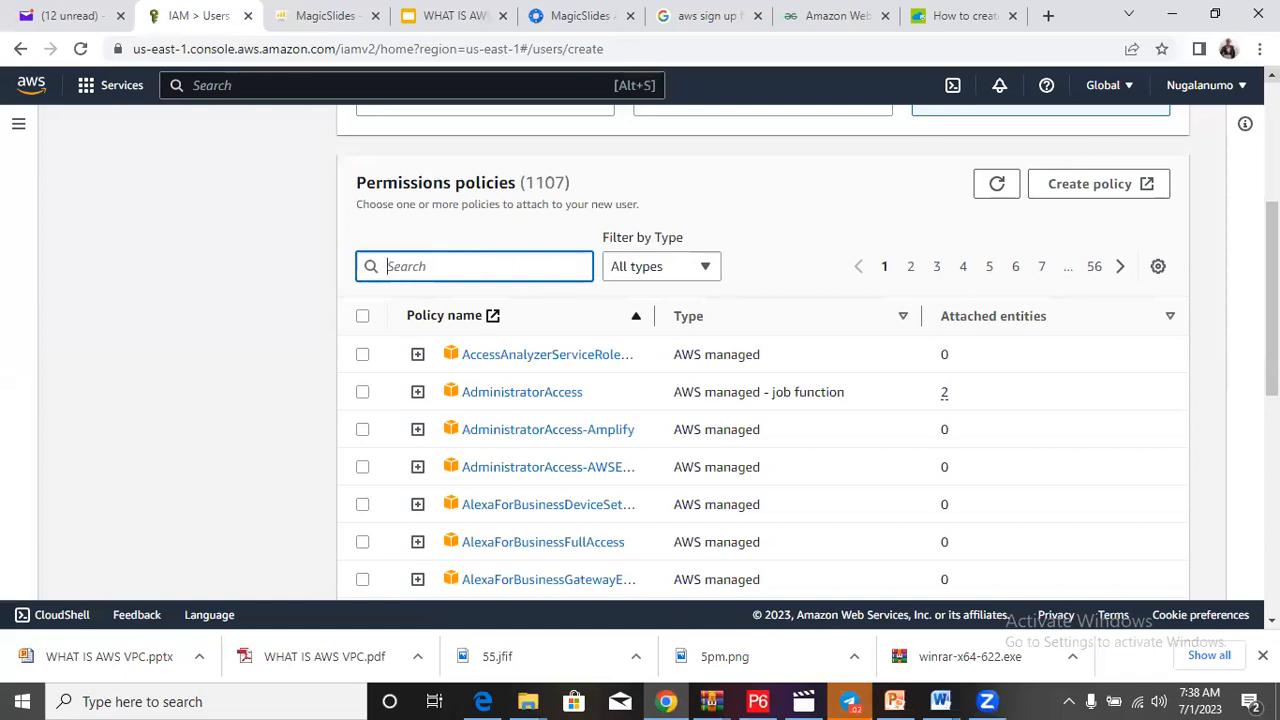
scroll(762, 346, "up", 3)
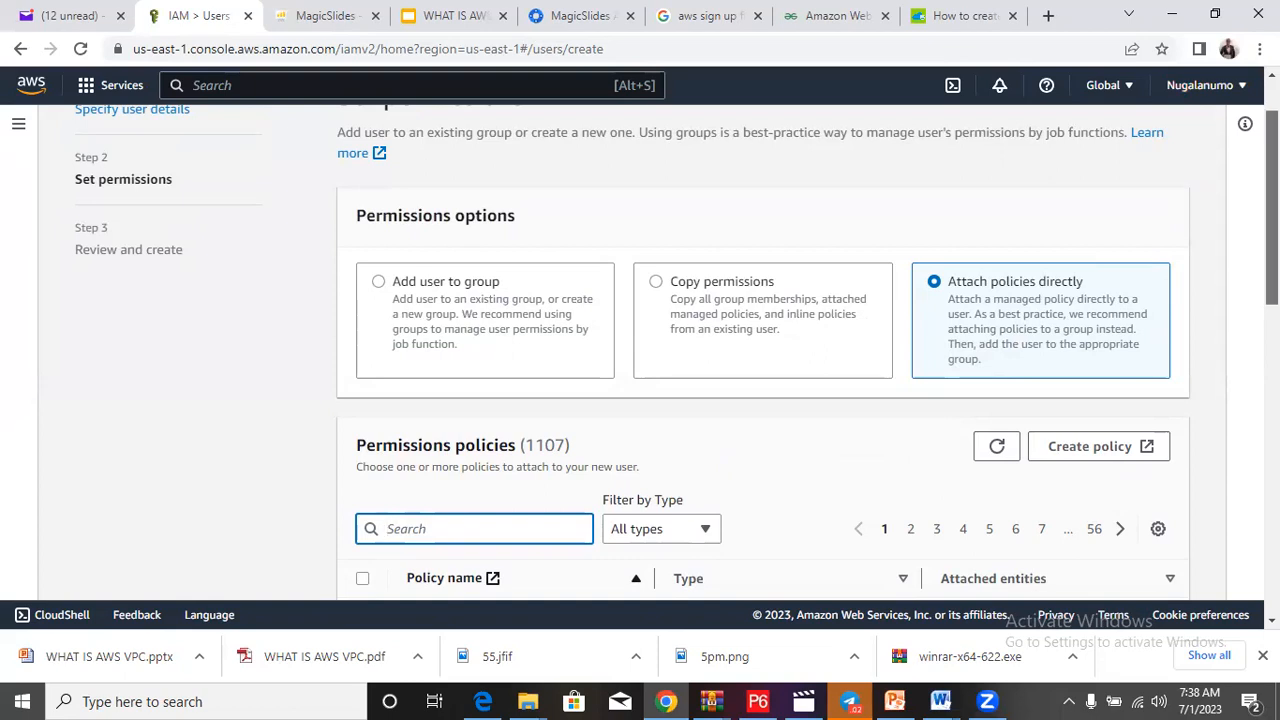
scroll(763, 350, "down", 7)
scroll(1138, 533, "down", 2)
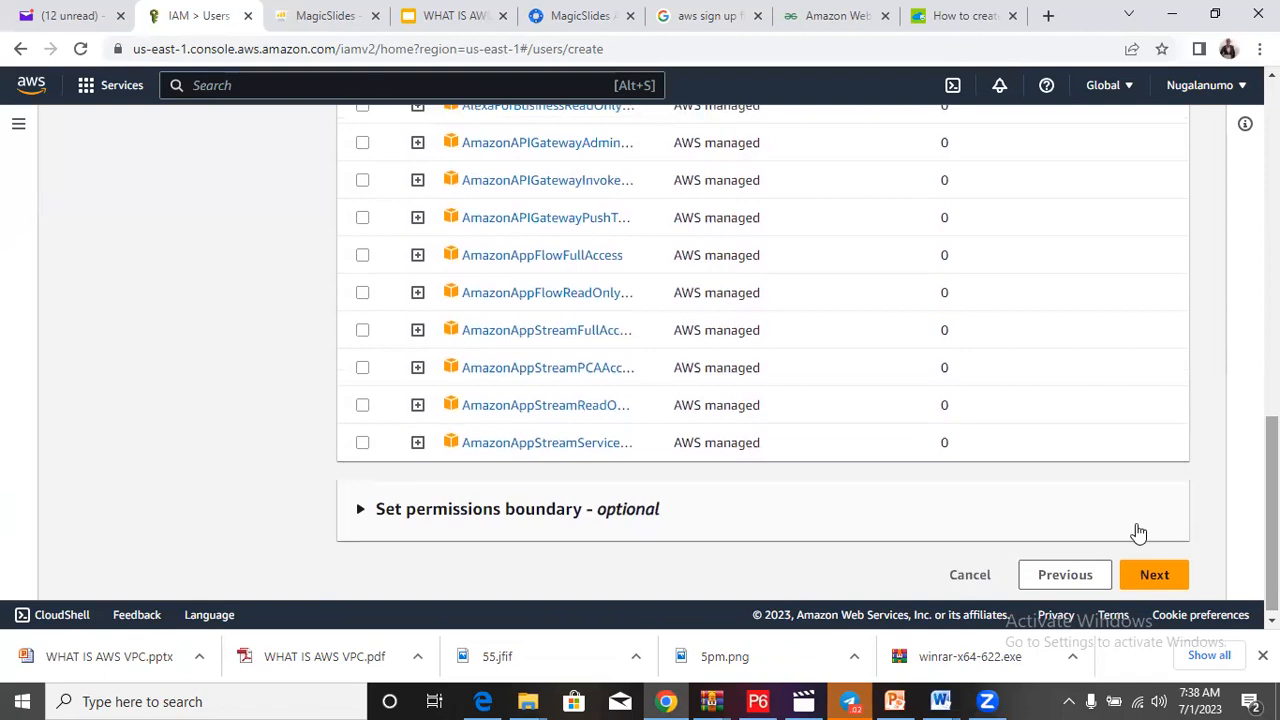
left_click(1066, 578)
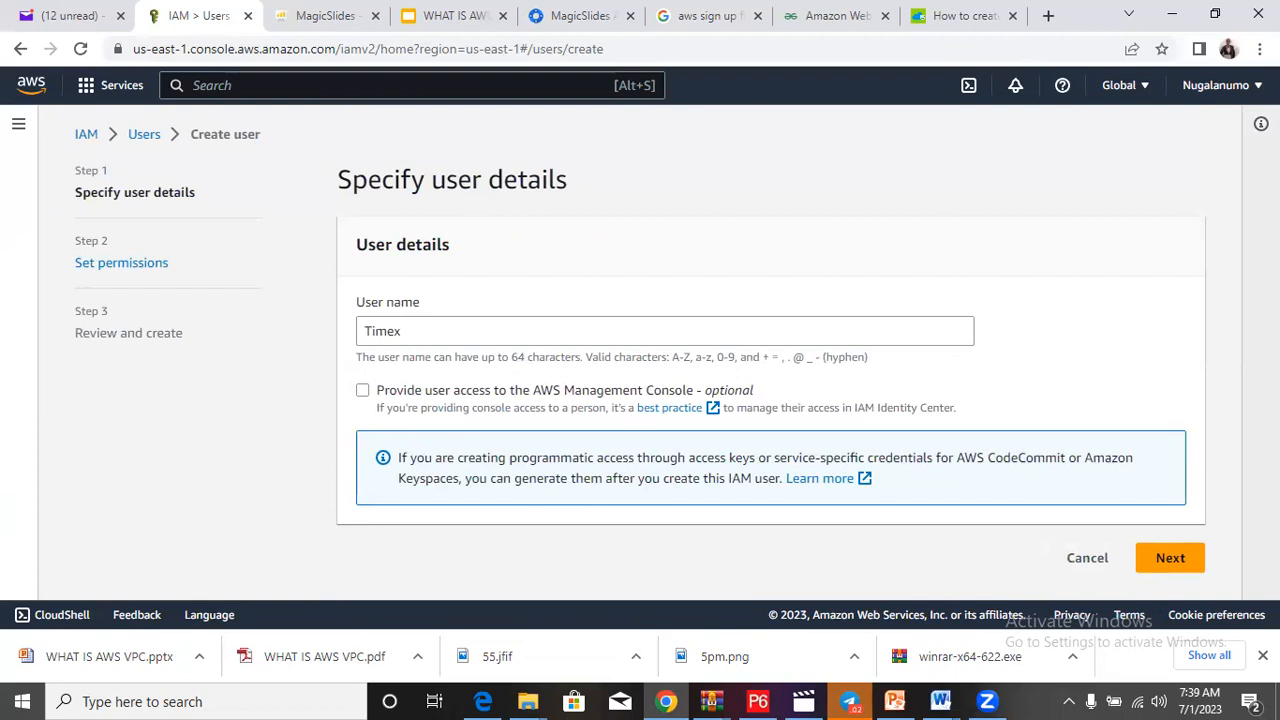
left_click(363, 391)
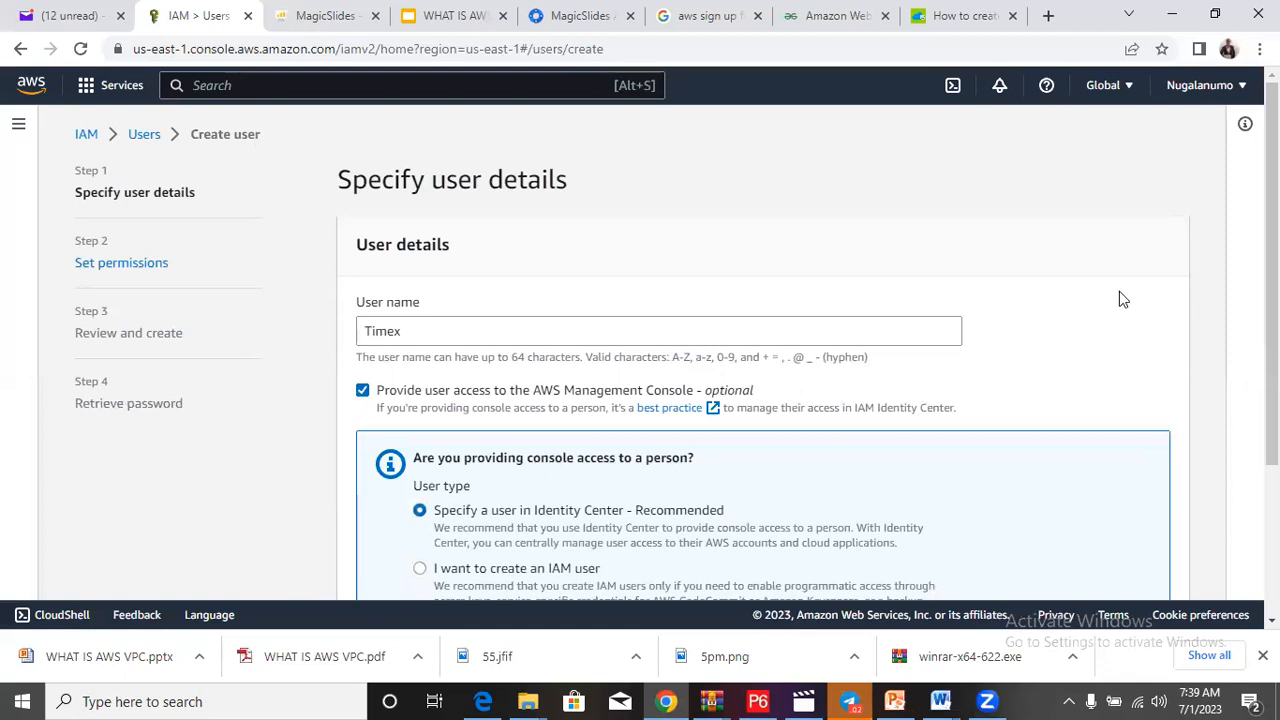
scroll(676, 400, "down", 3)
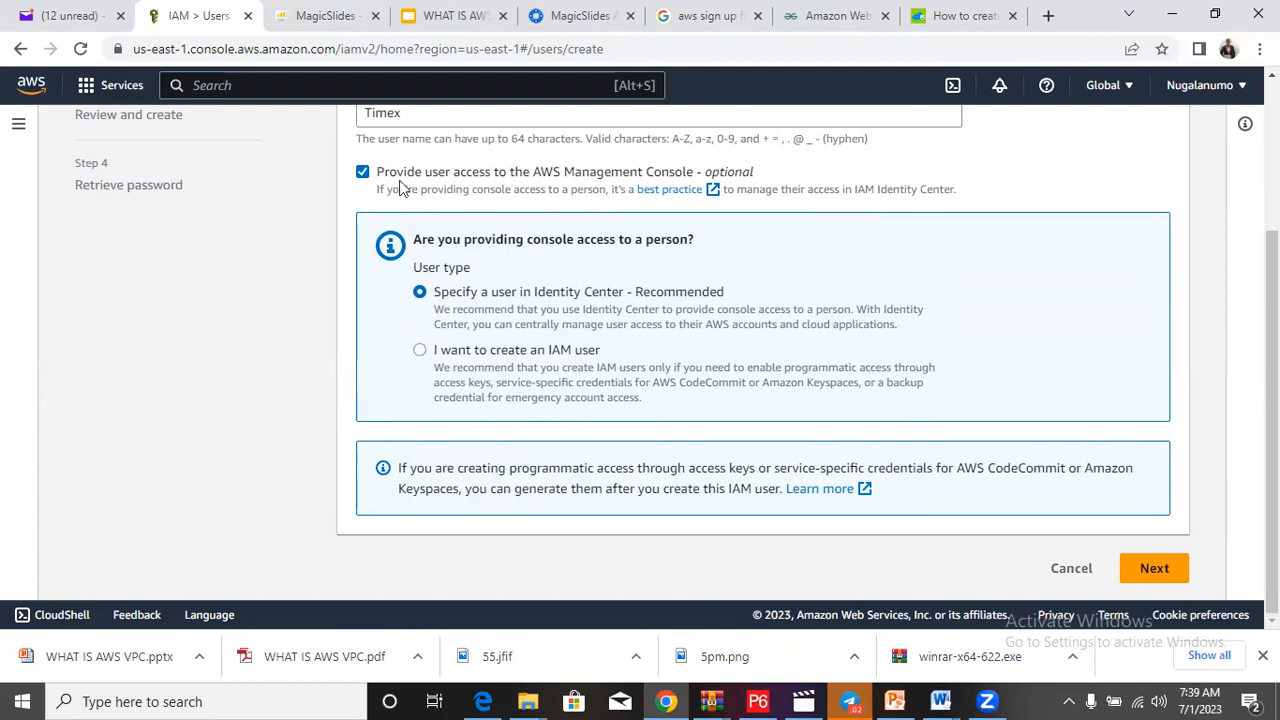
left_click(362, 172)
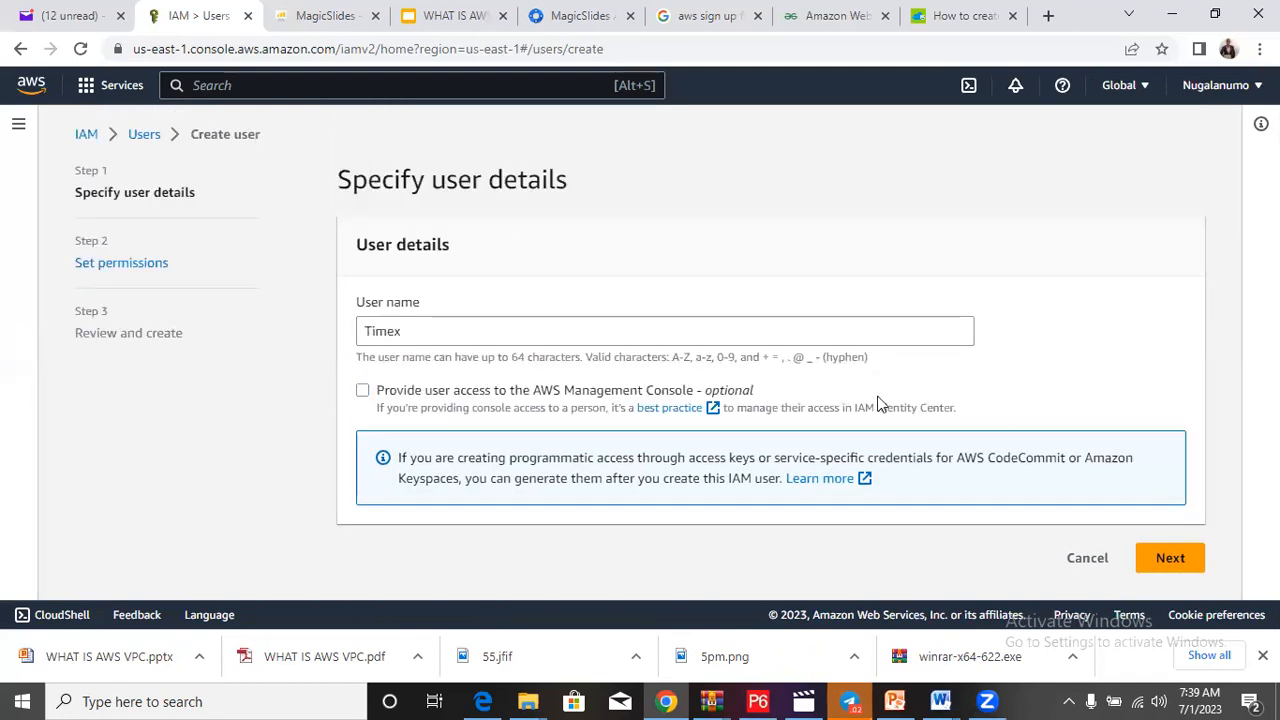
left_click(1168, 558)
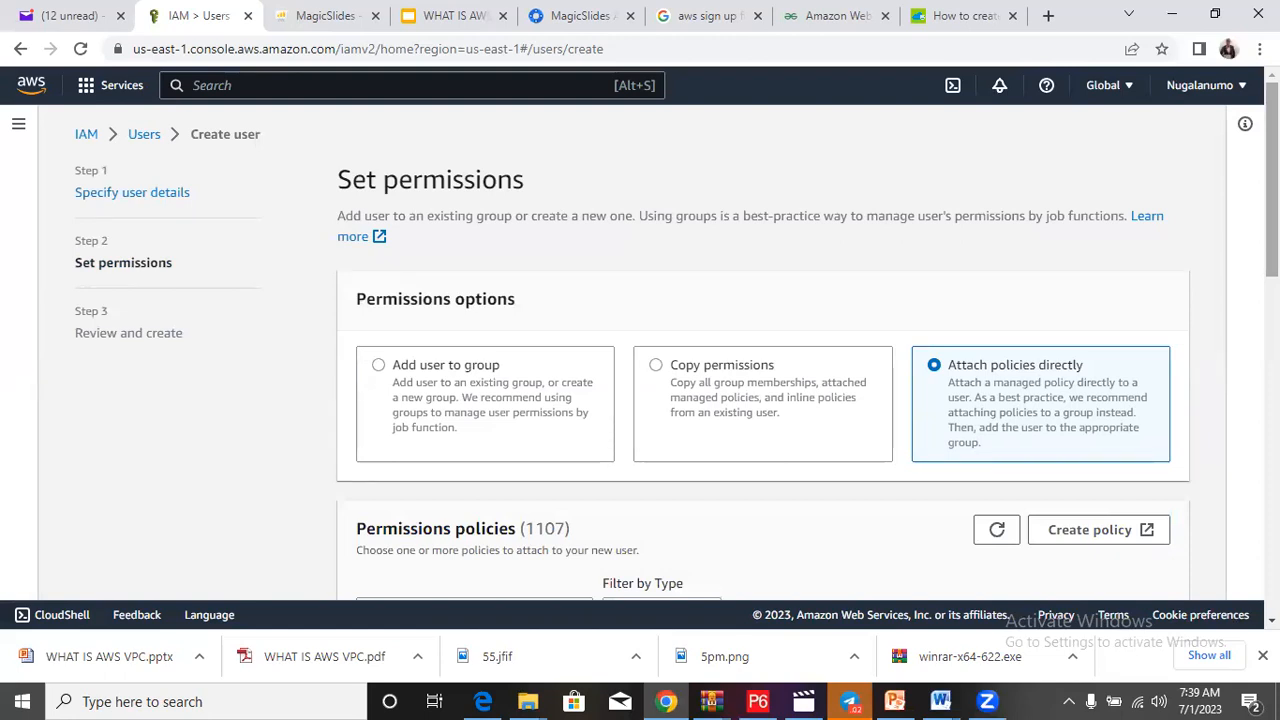
Search the permissions policies for Admini and select the AdministratorAccess policy for the user.
scroll(607, 320, "down", 3)
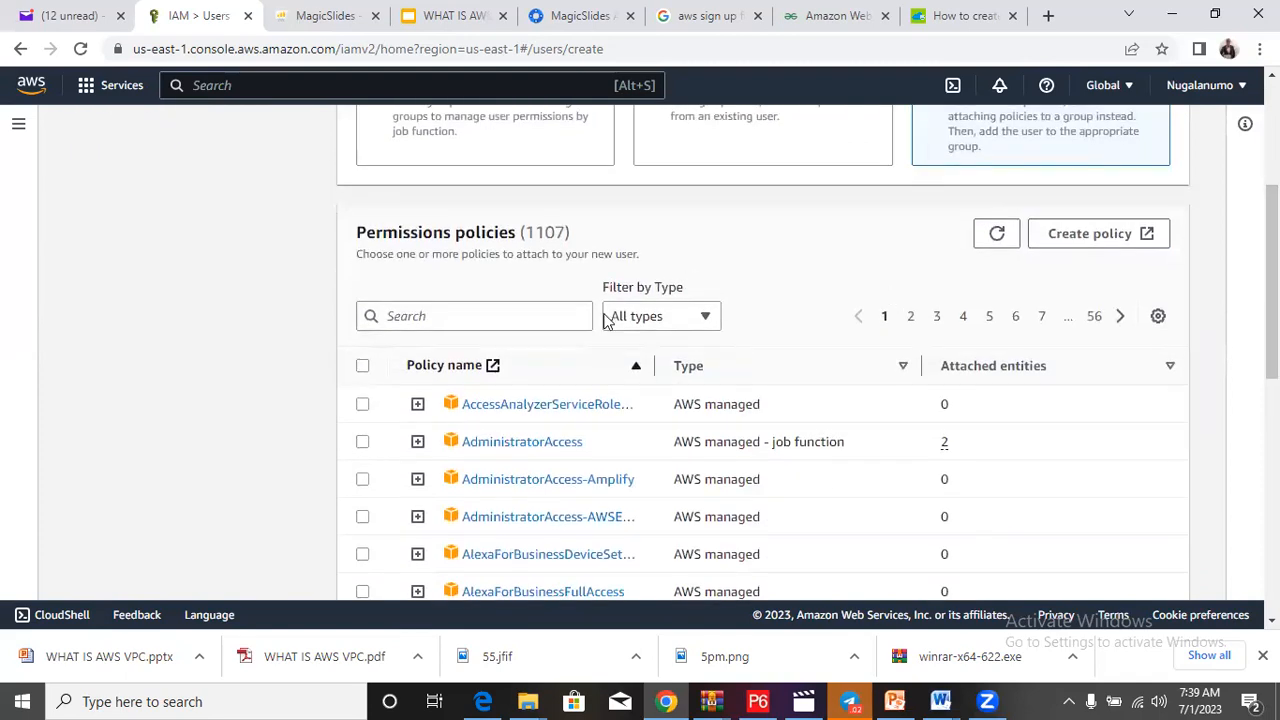
left_click(451, 305)
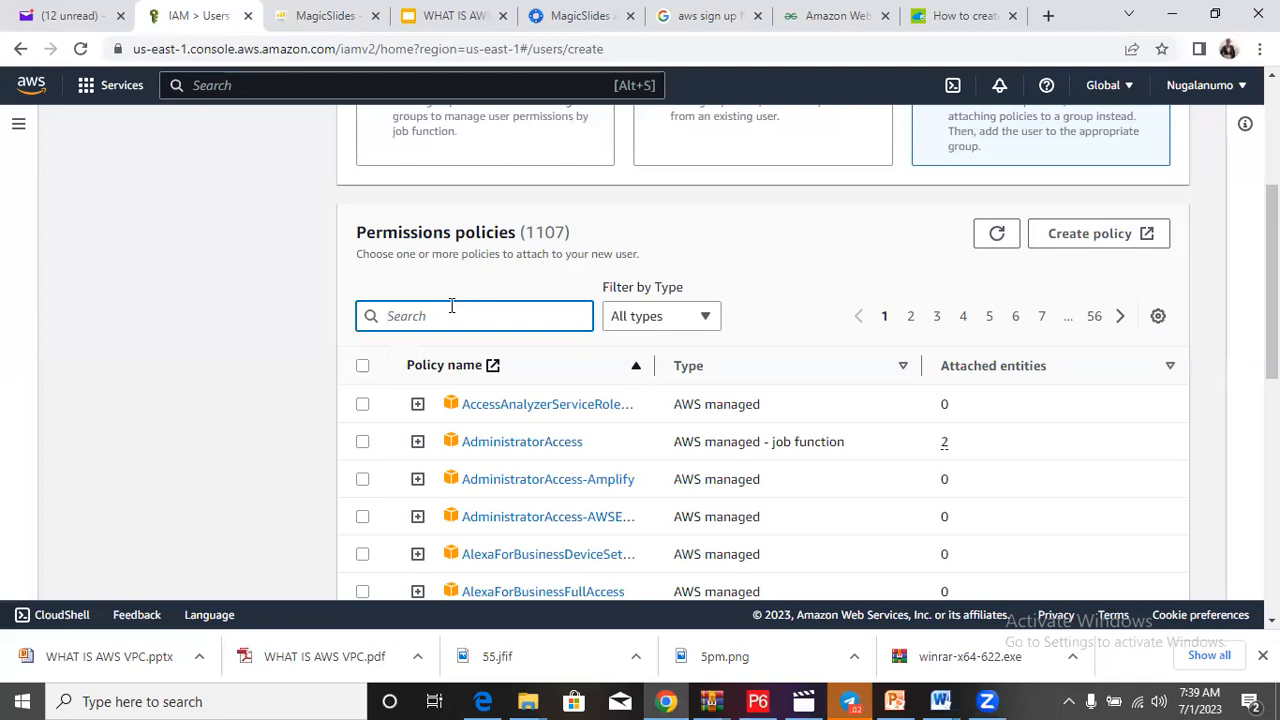
type("Ad")
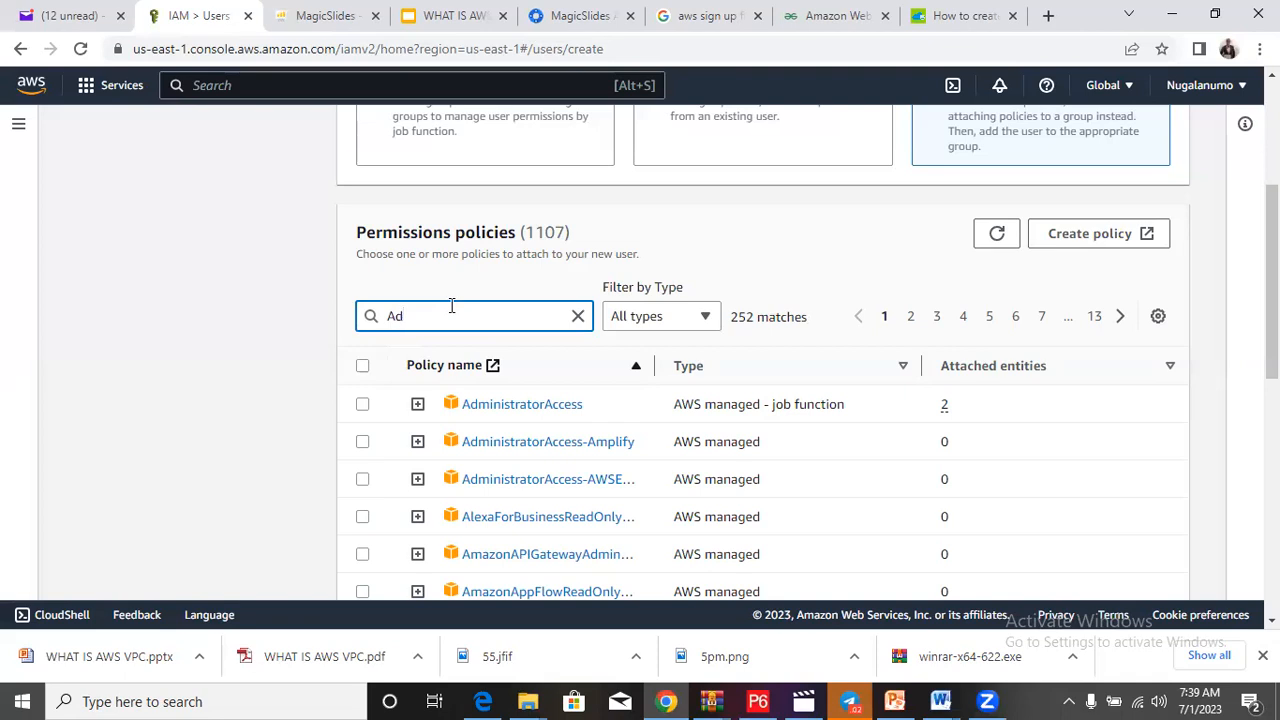
type("min")
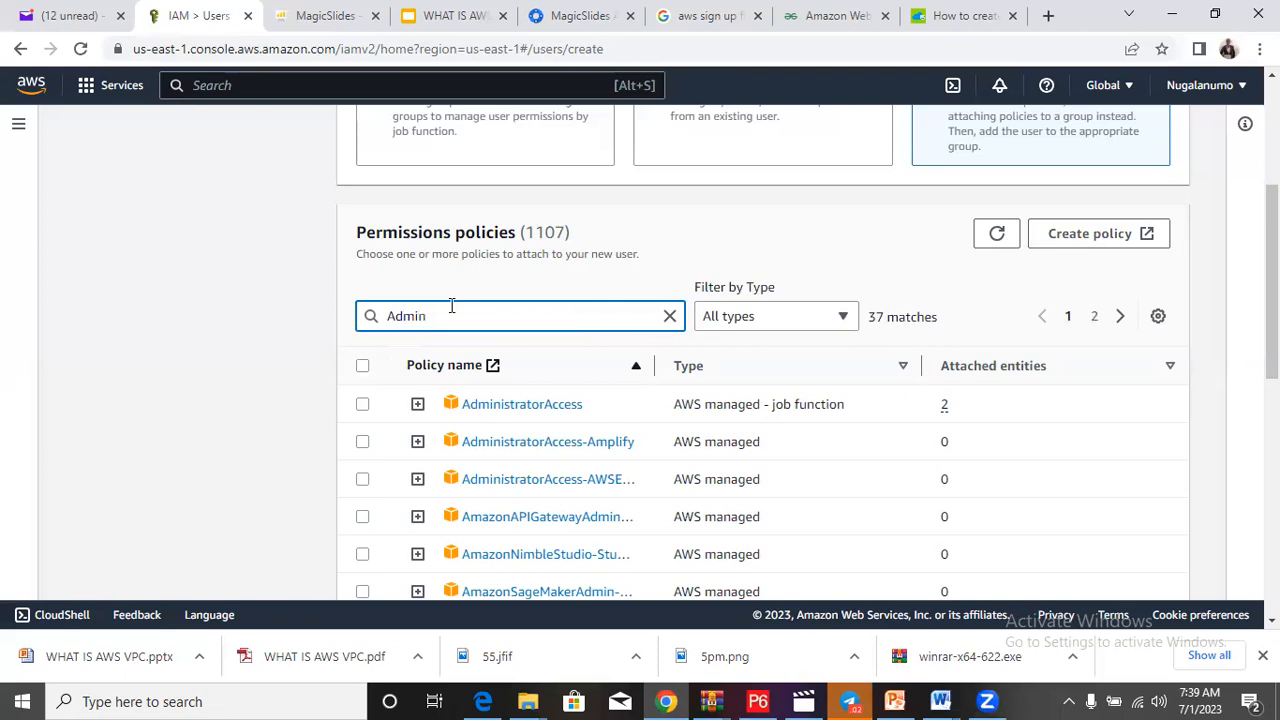
type("i")
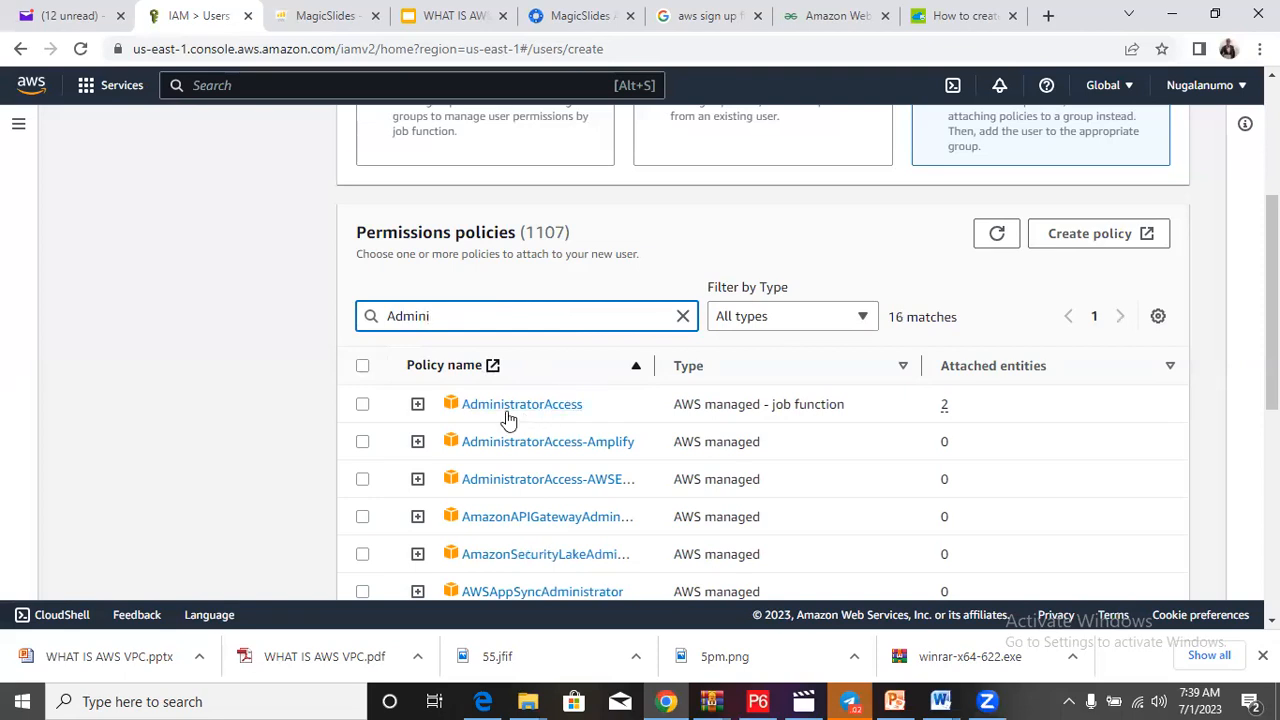
left_click(362, 405)
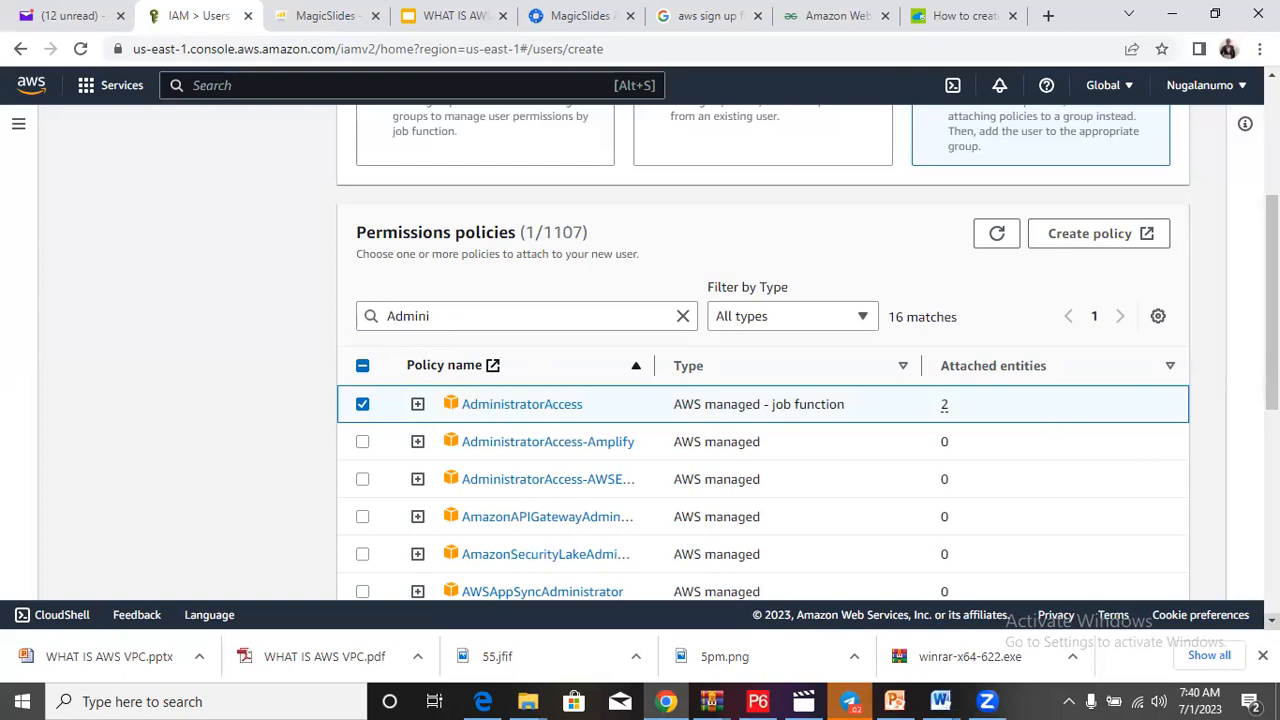
Search the permissions policies for s3 and look through the matching policies.
scroll(763, 350, "down", 4)
scroll(763, 350, "down", 2)
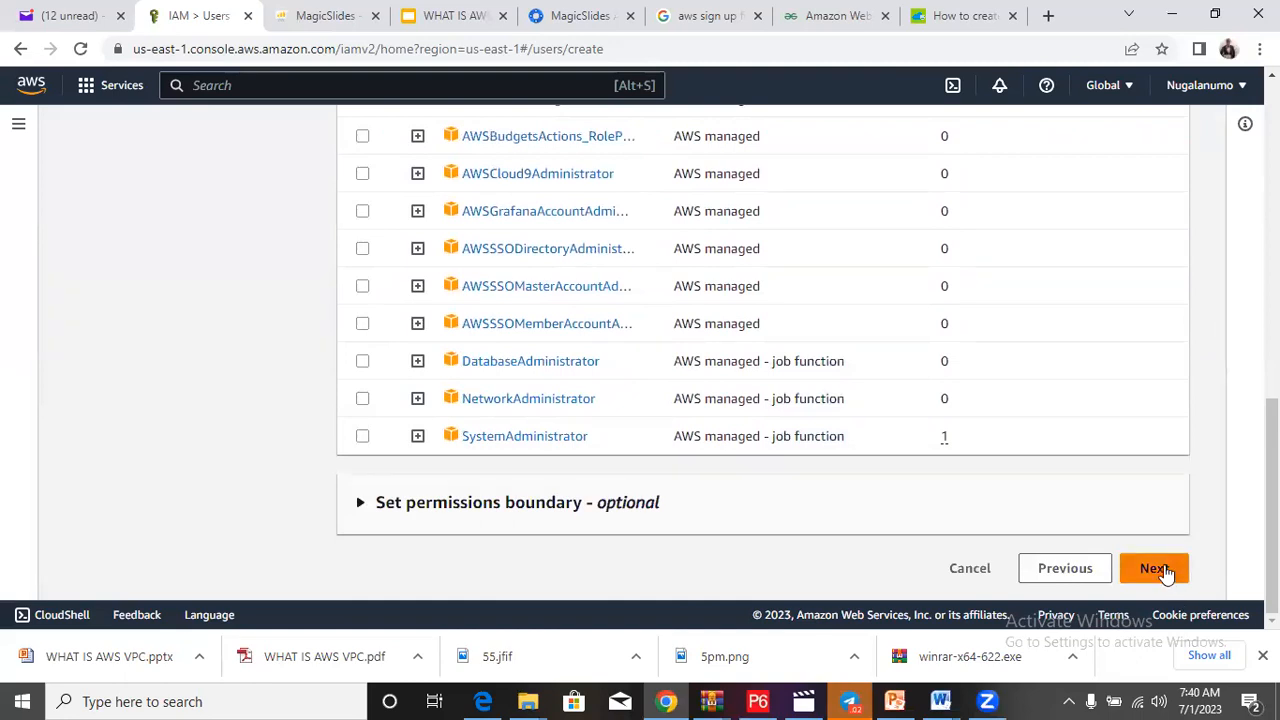
left_click_drag(1272, 506, 1272, 326)
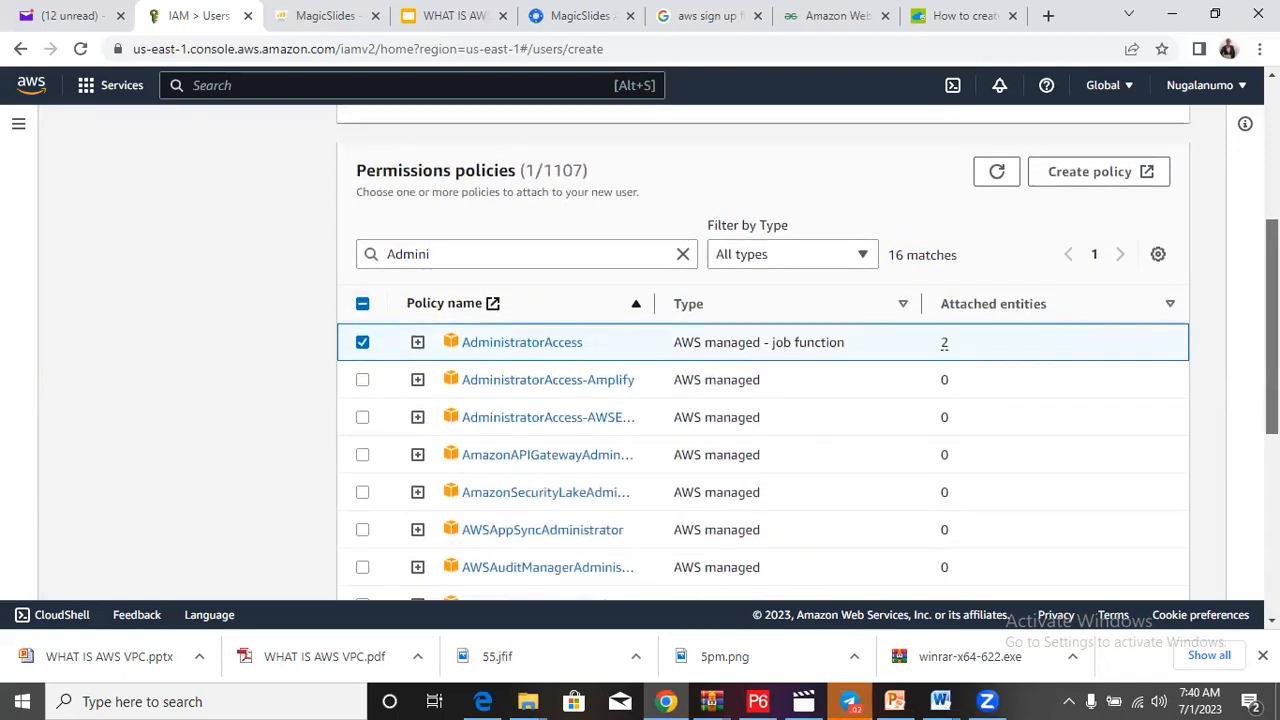
left_click(494, 256)
key("BackSpace")
key("BackSpace")
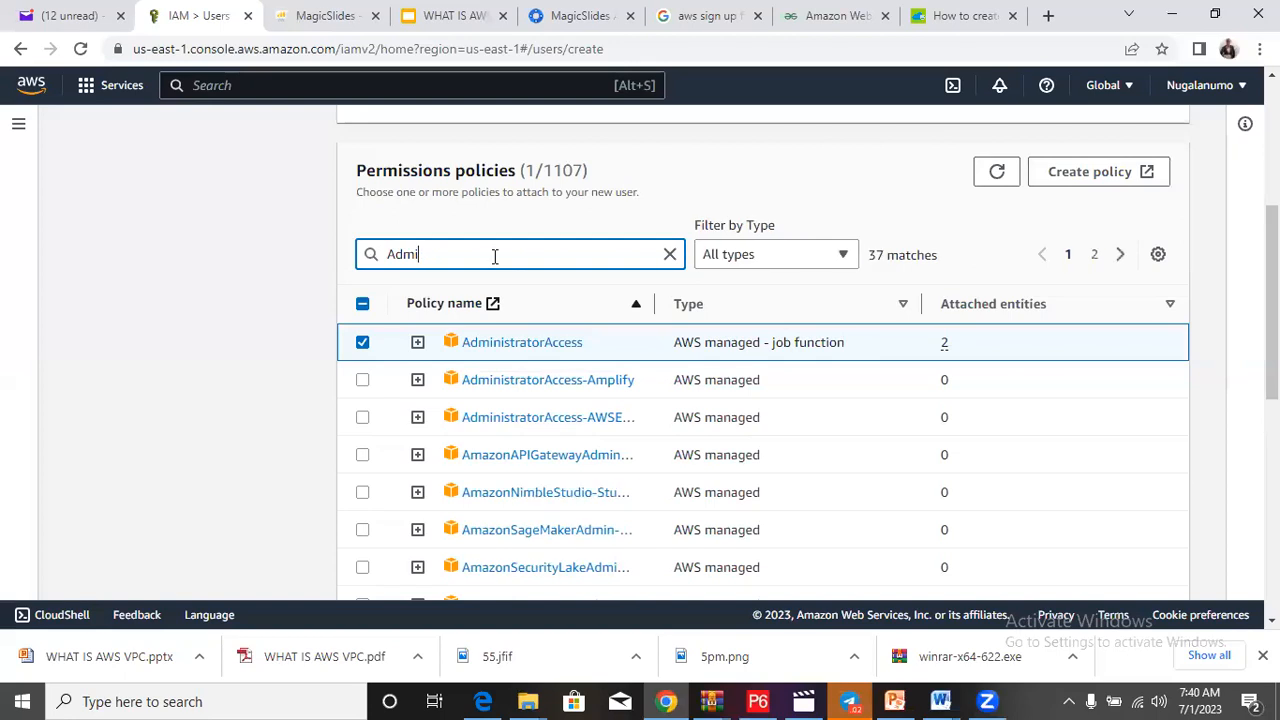
key("BackSpace")
key("BackSpace")
key("BackSpace")
key("BackSpace")
type("s")
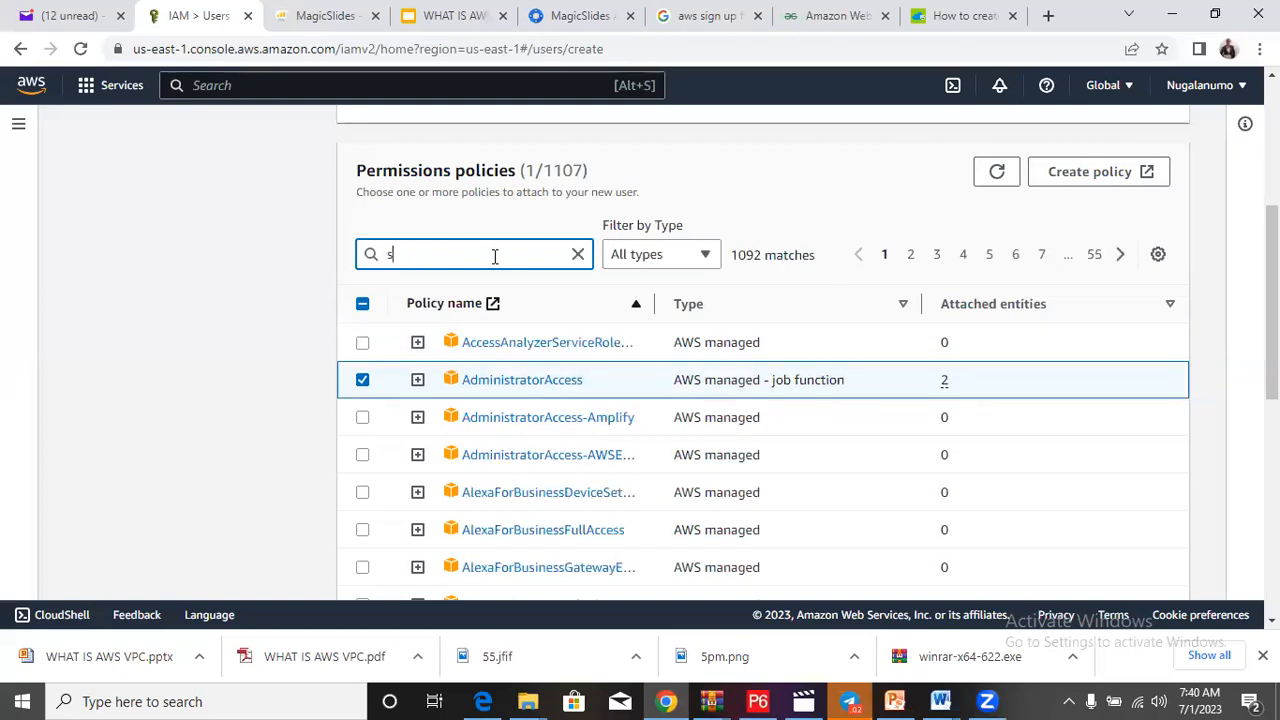
type("3")
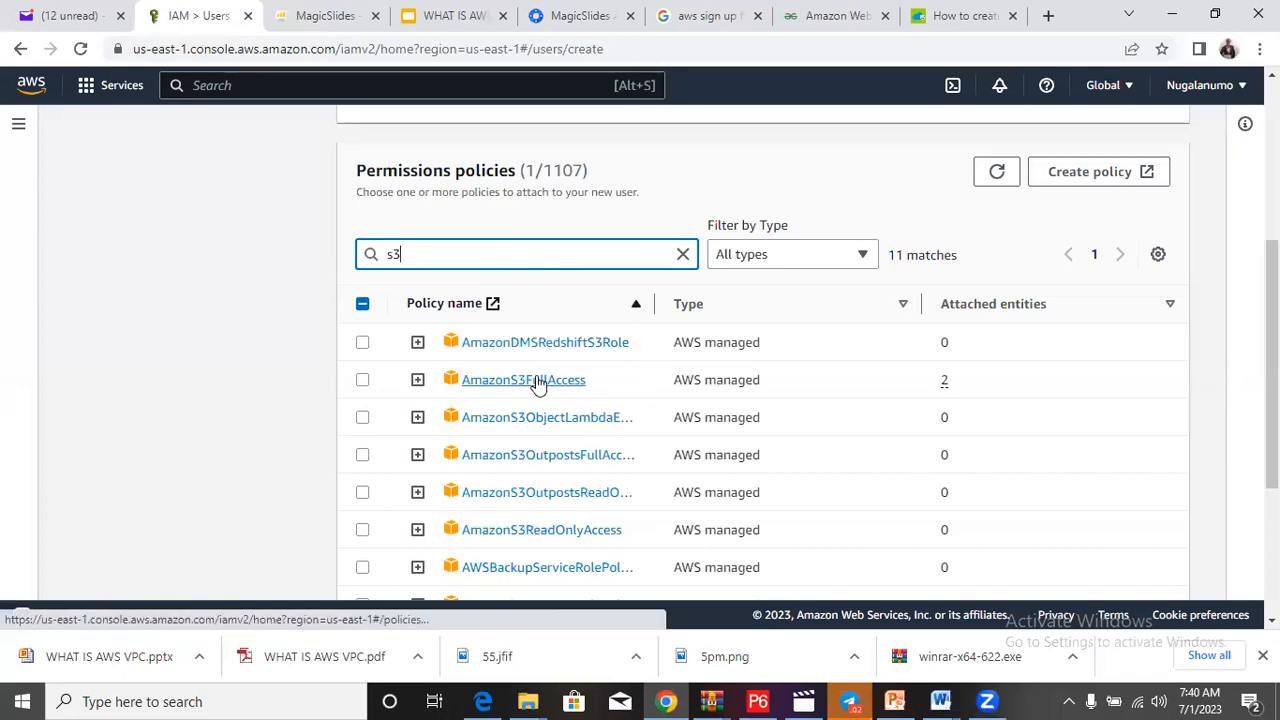
left_click(363, 305)
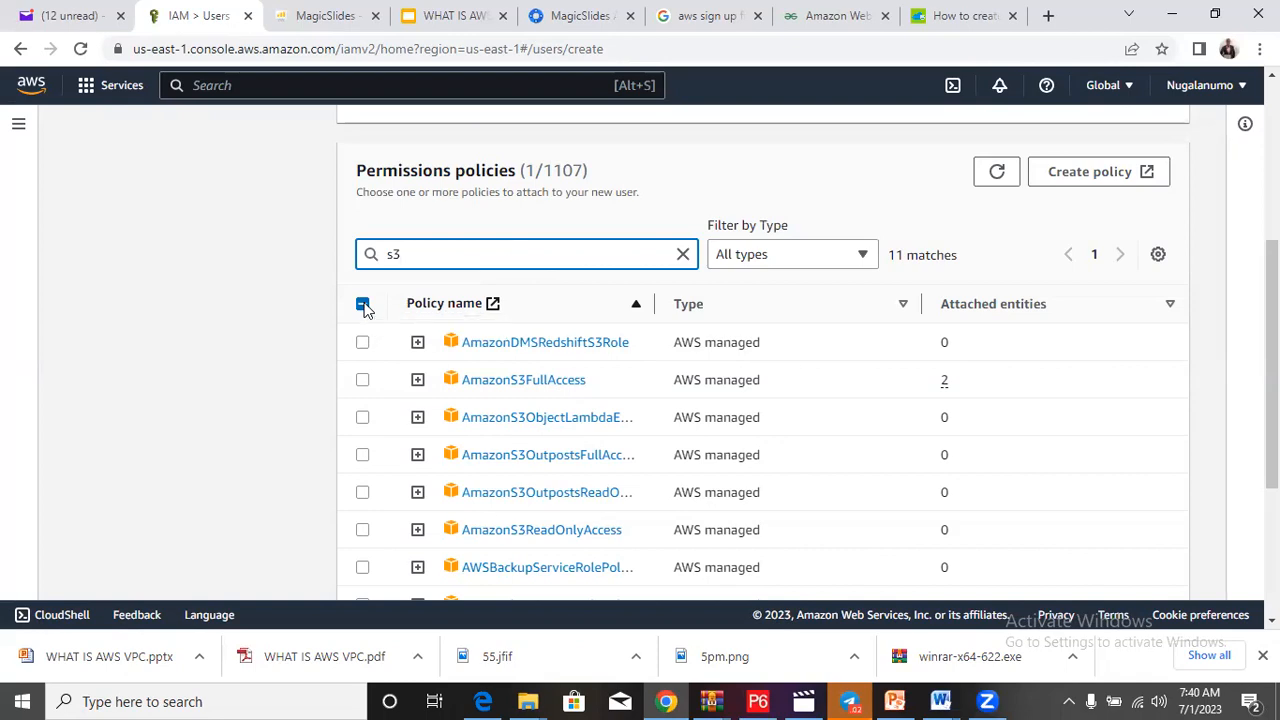
left_click(363, 305)
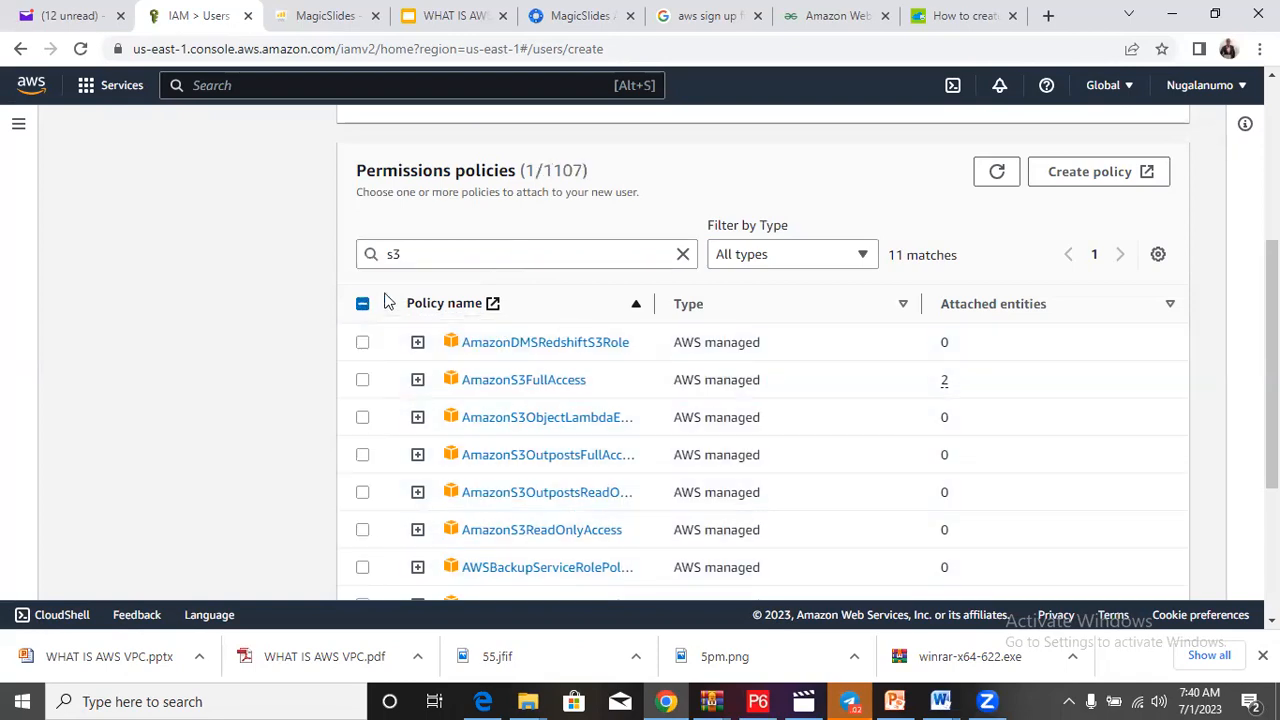
Search the permissions policies for Ad, open the AdministratorAccess policy's details and return to the user creation page.
left_click(457, 248)
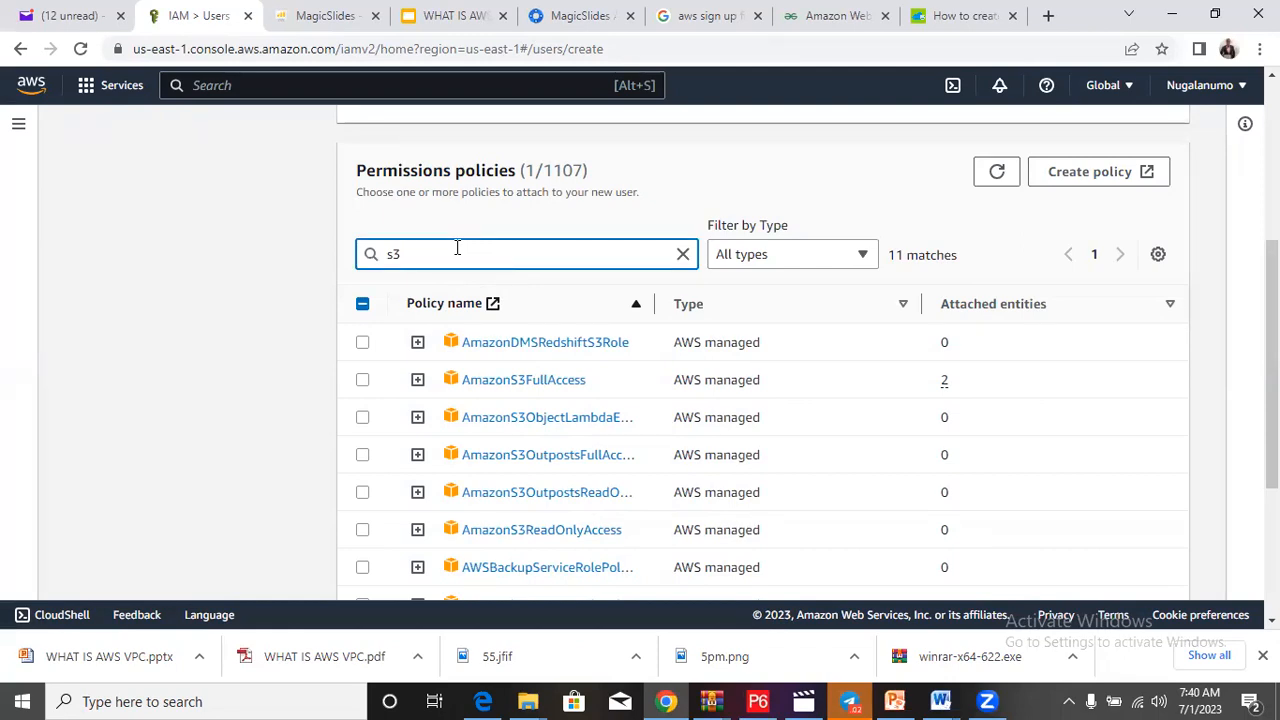
key("BackSpace")
key("BackSpace")
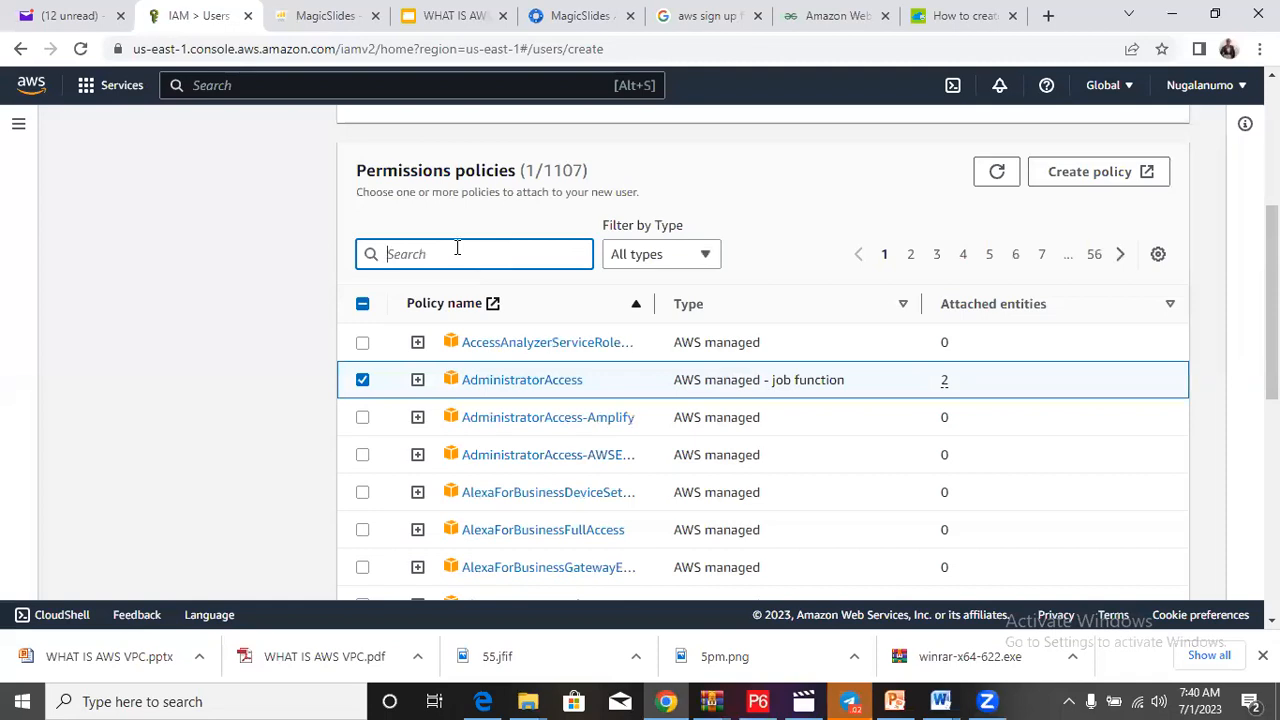
type("Ad")
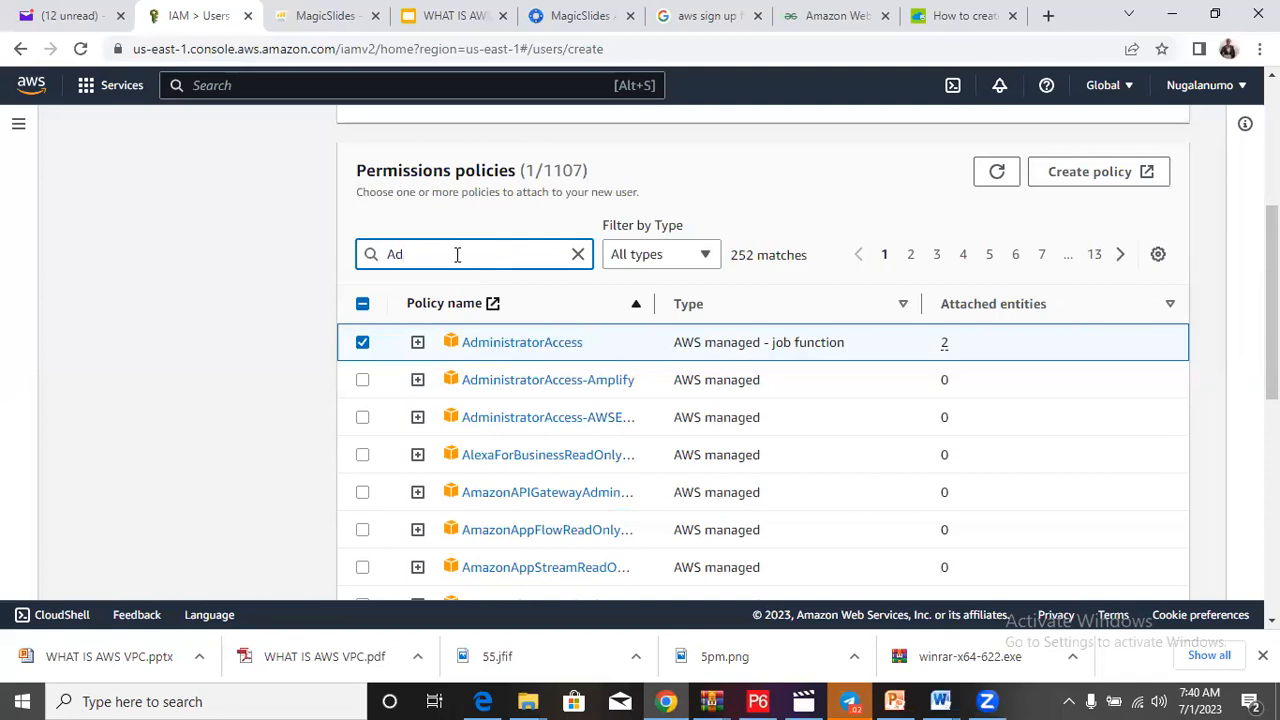
left_click(552, 343)
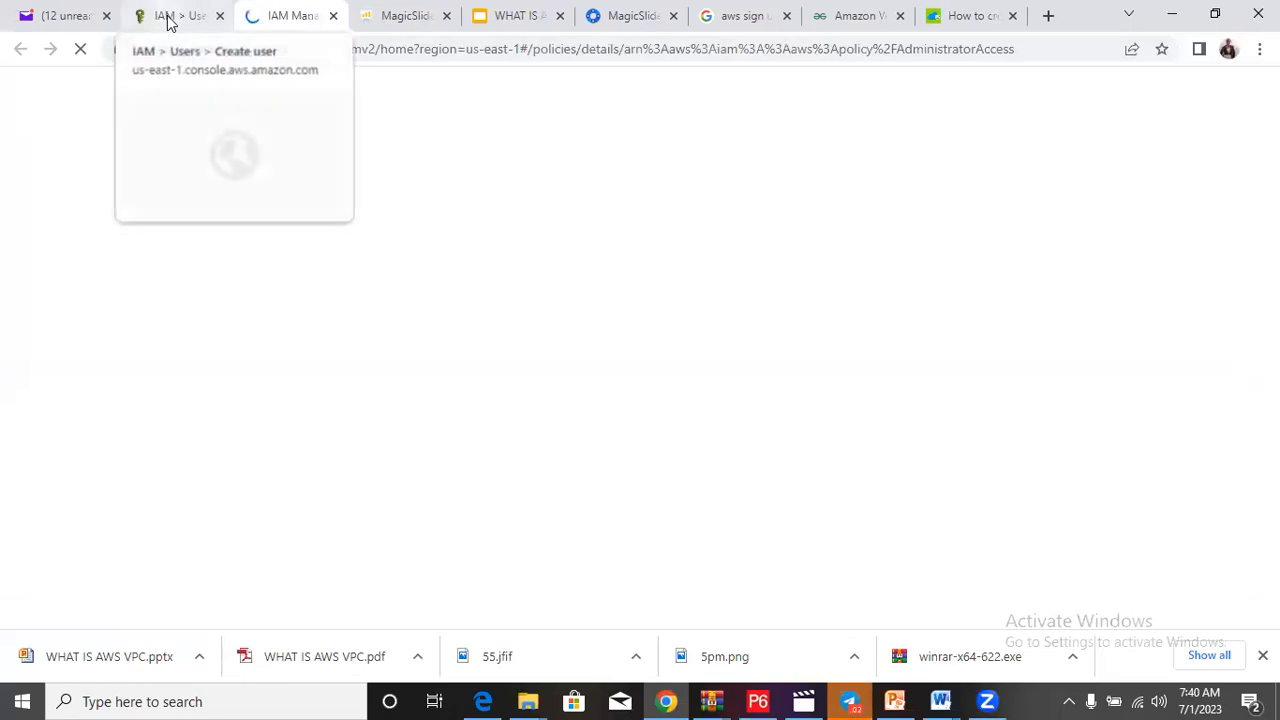
left_click(170, 18)
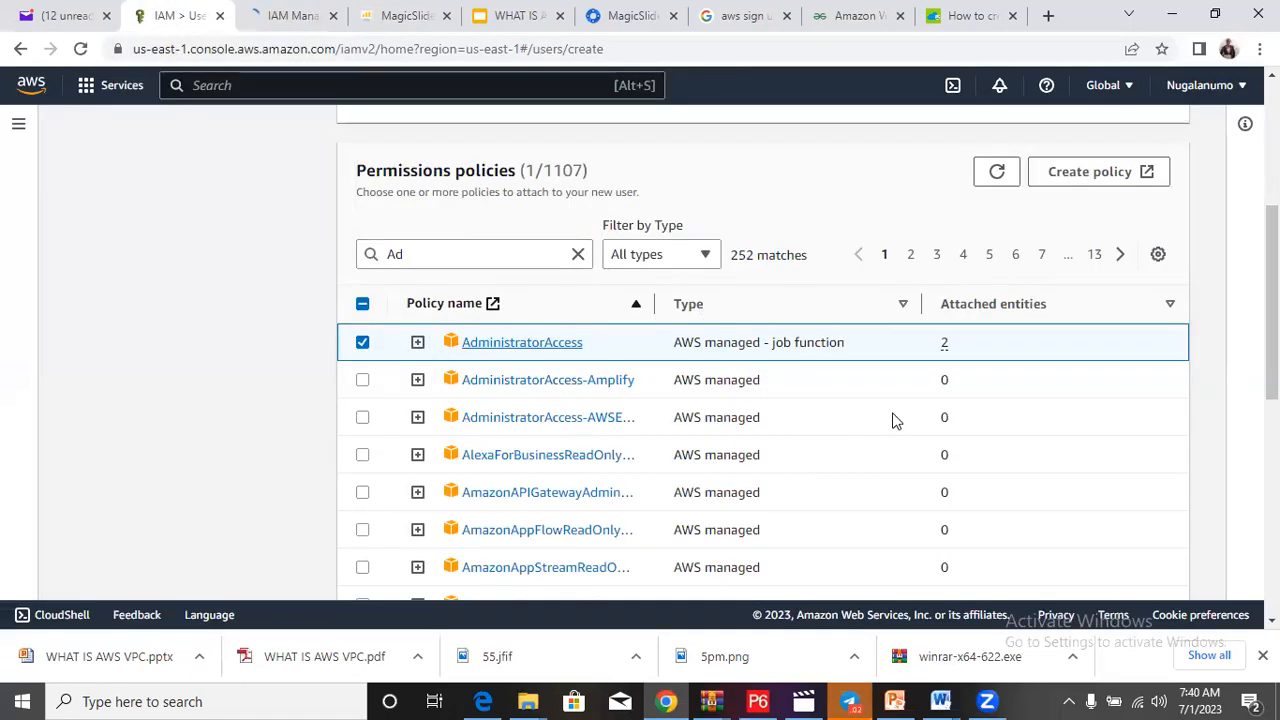
Continue to the review of the new user with the AdministratorAccess policy selected.
scroll(763, 350, "down", 5)
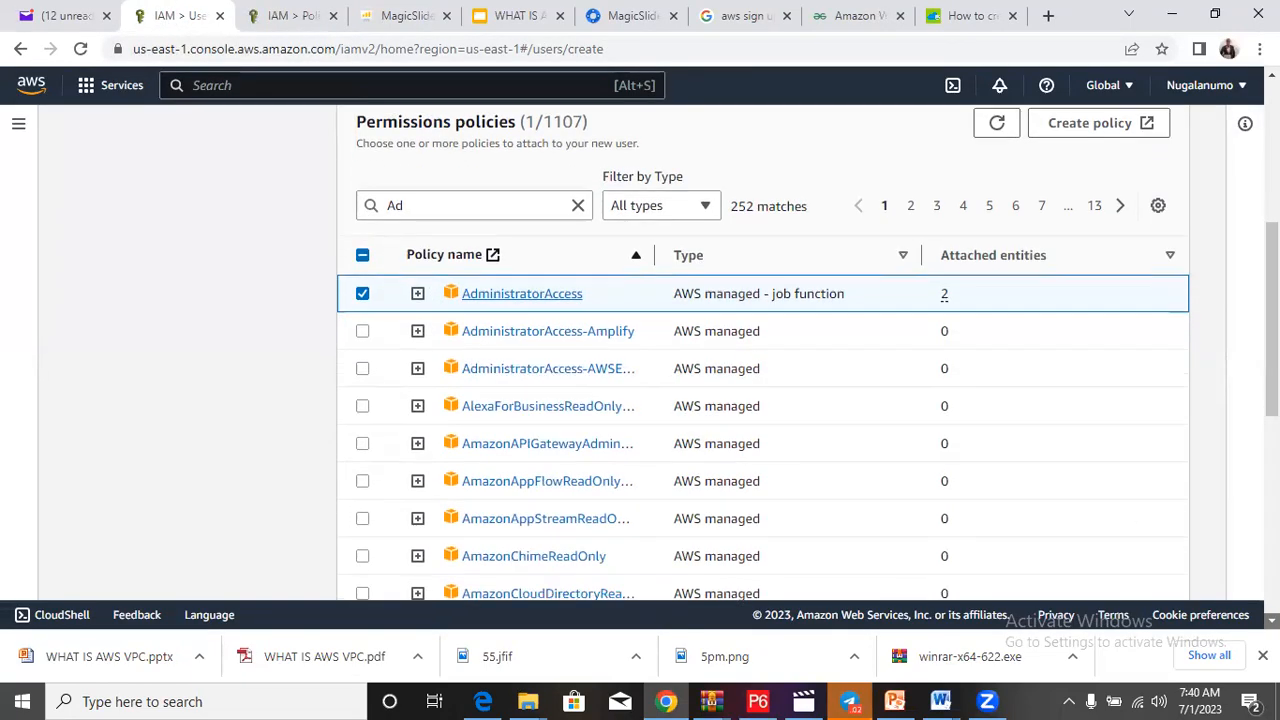
scroll(763, 350, "down", 2)
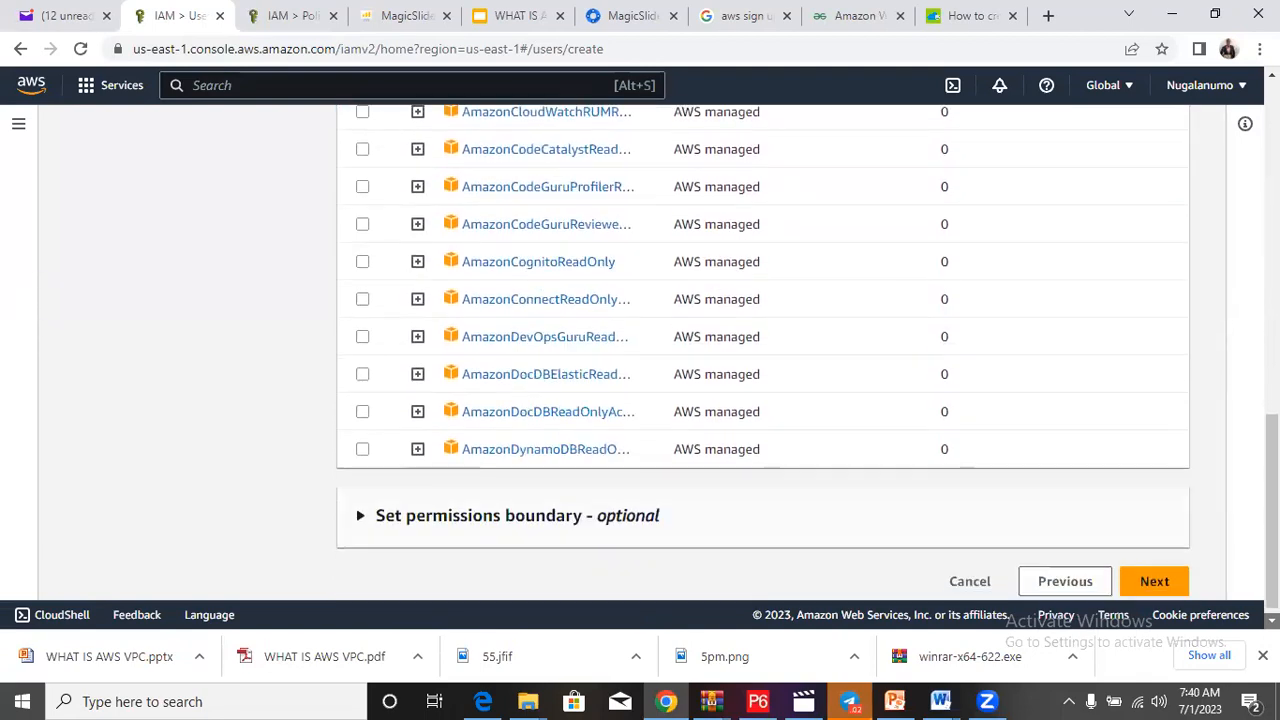
left_click(1162, 570)
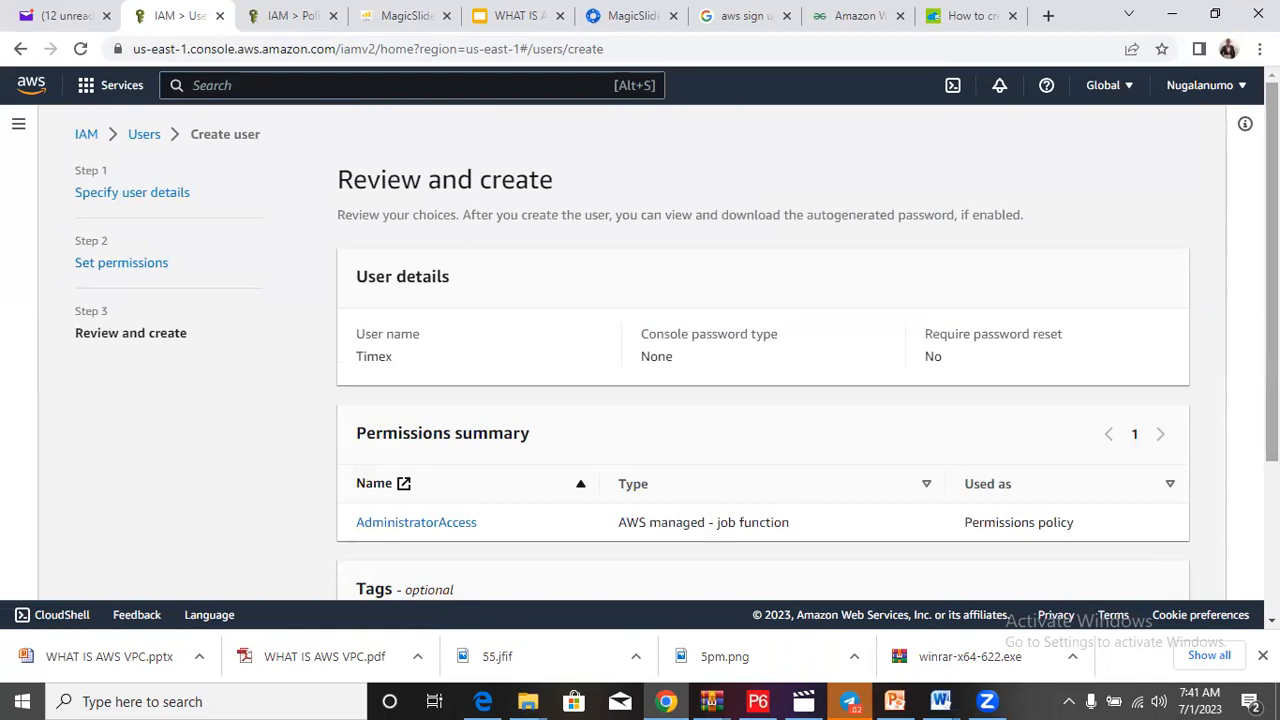
Review the user details, permissions summary and tags for Timex, and create the user without tags.
scroll(677, 350, "down", 2)
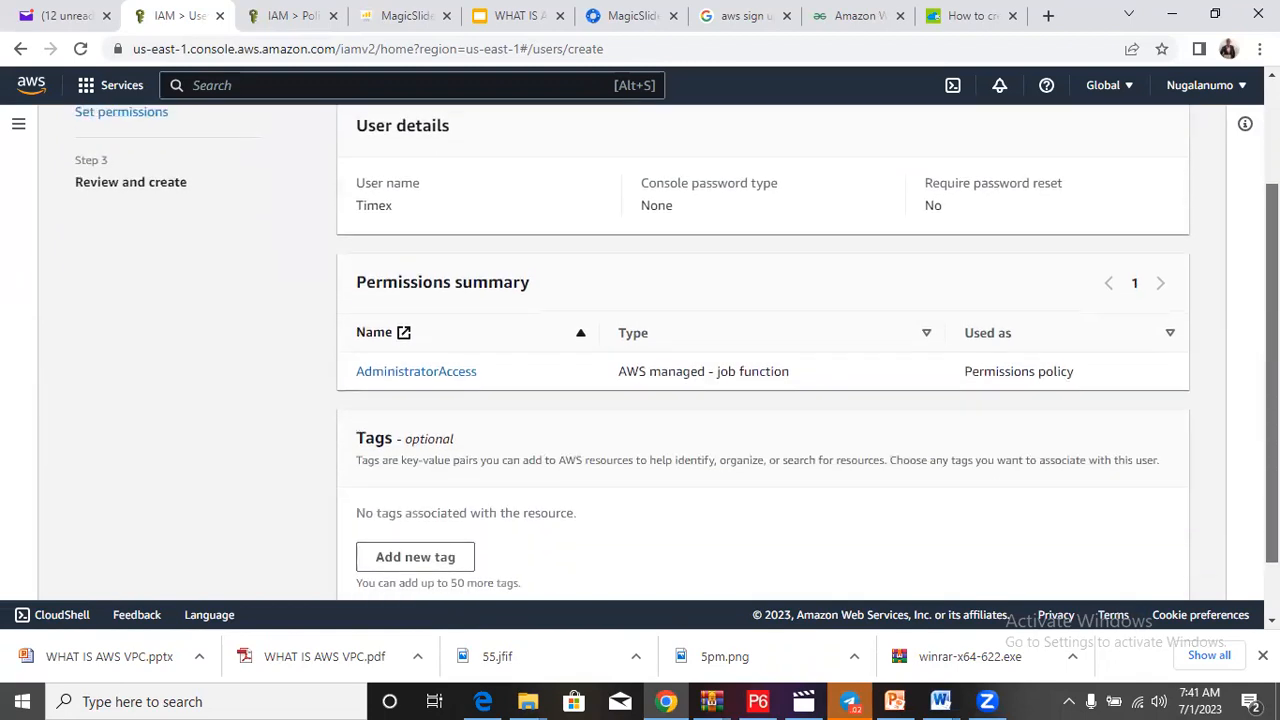
scroll(677, 350, "down", 1)
scroll(677, 350, "up", 1)
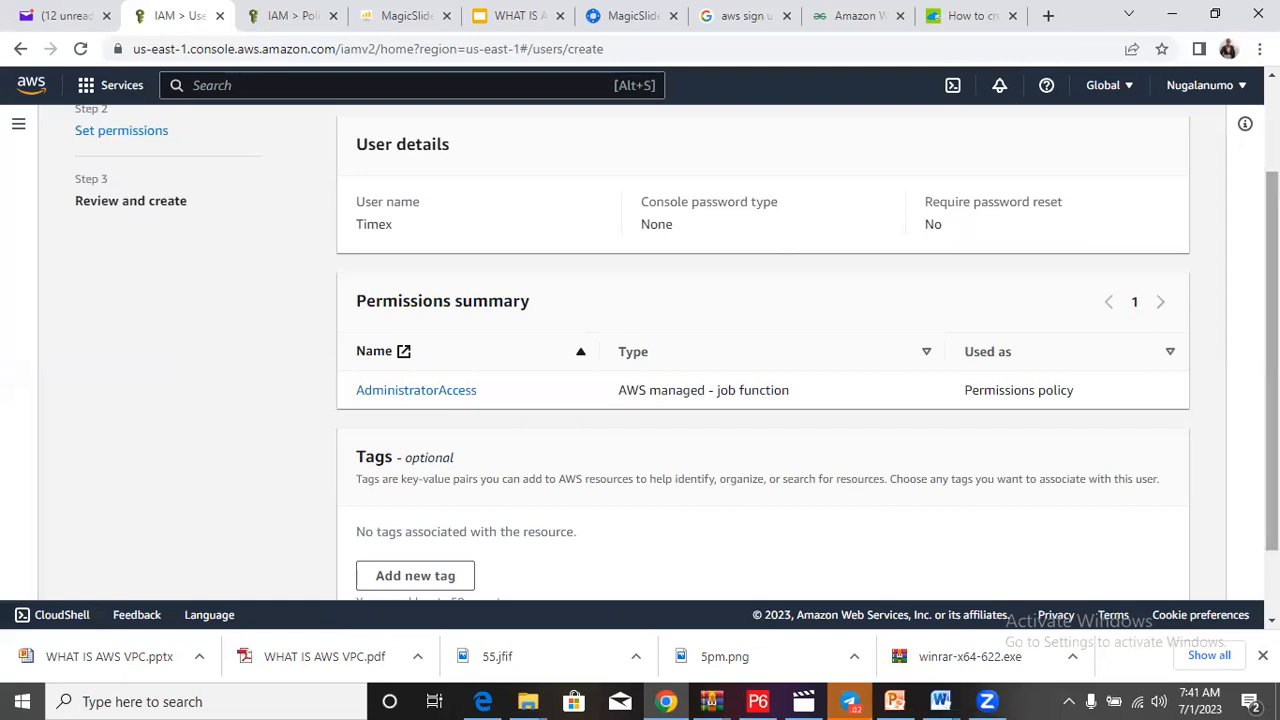
scroll(1272, 360, "up", 2)
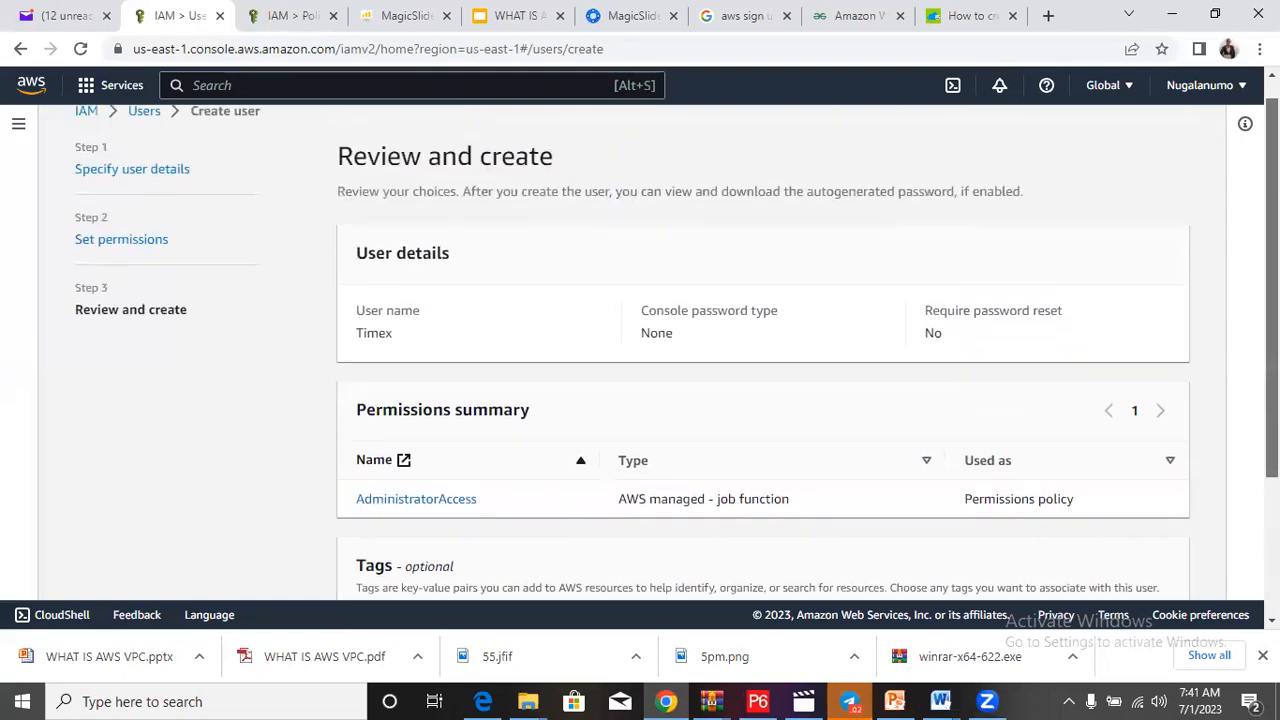
scroll(1097, 410, "down", 3)
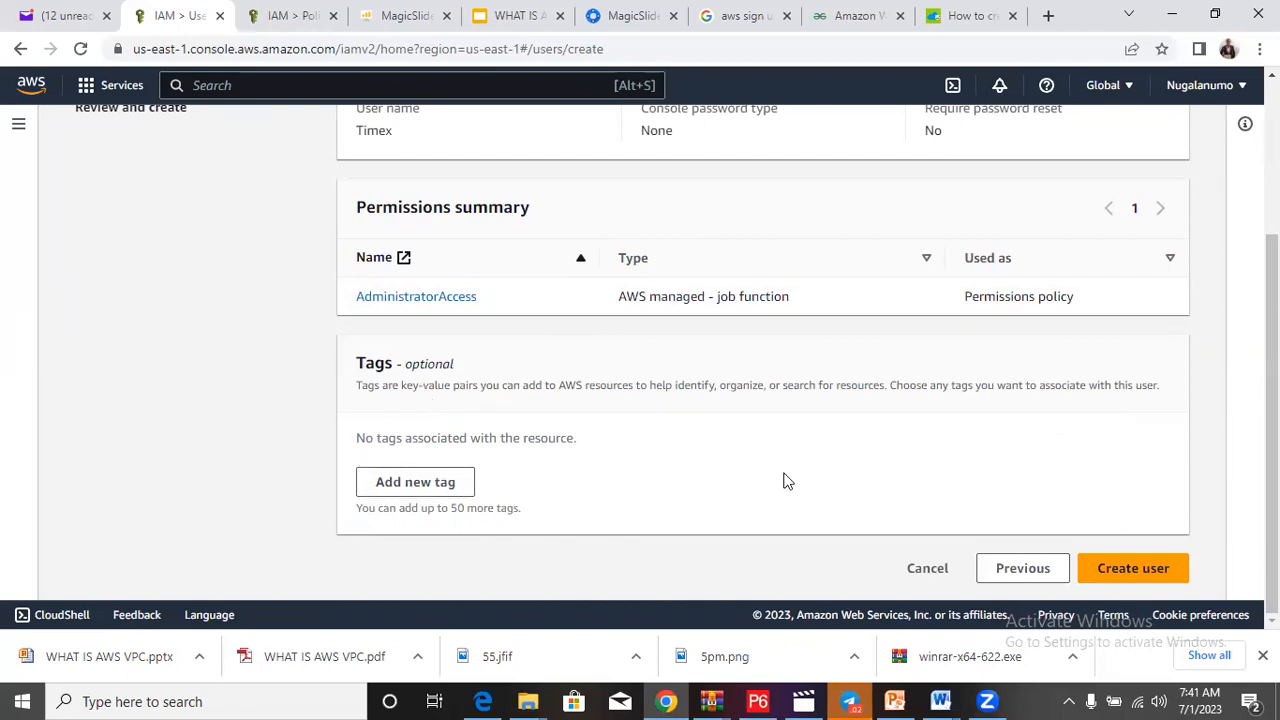
left_click(1127, 566)
left_click(1120, 568)
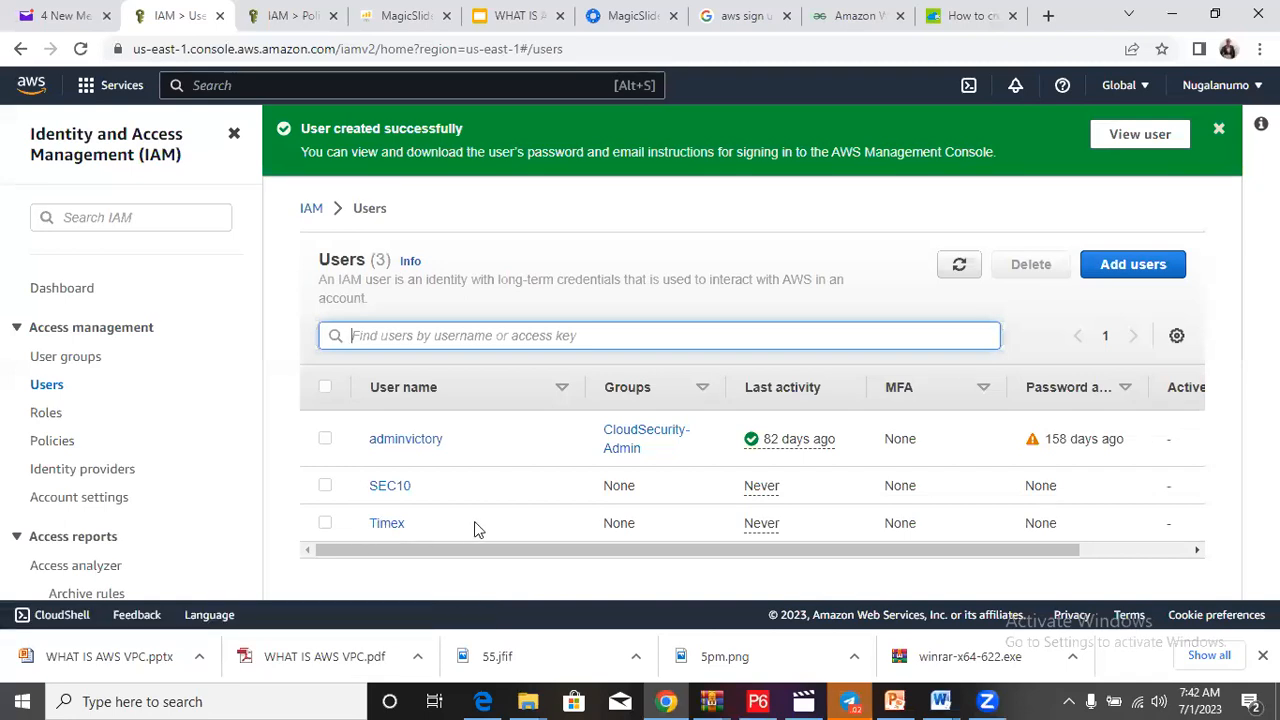
Open the user Timex to look over its summary and attached permissions, and copy its ARN.
left_click(390, 523)
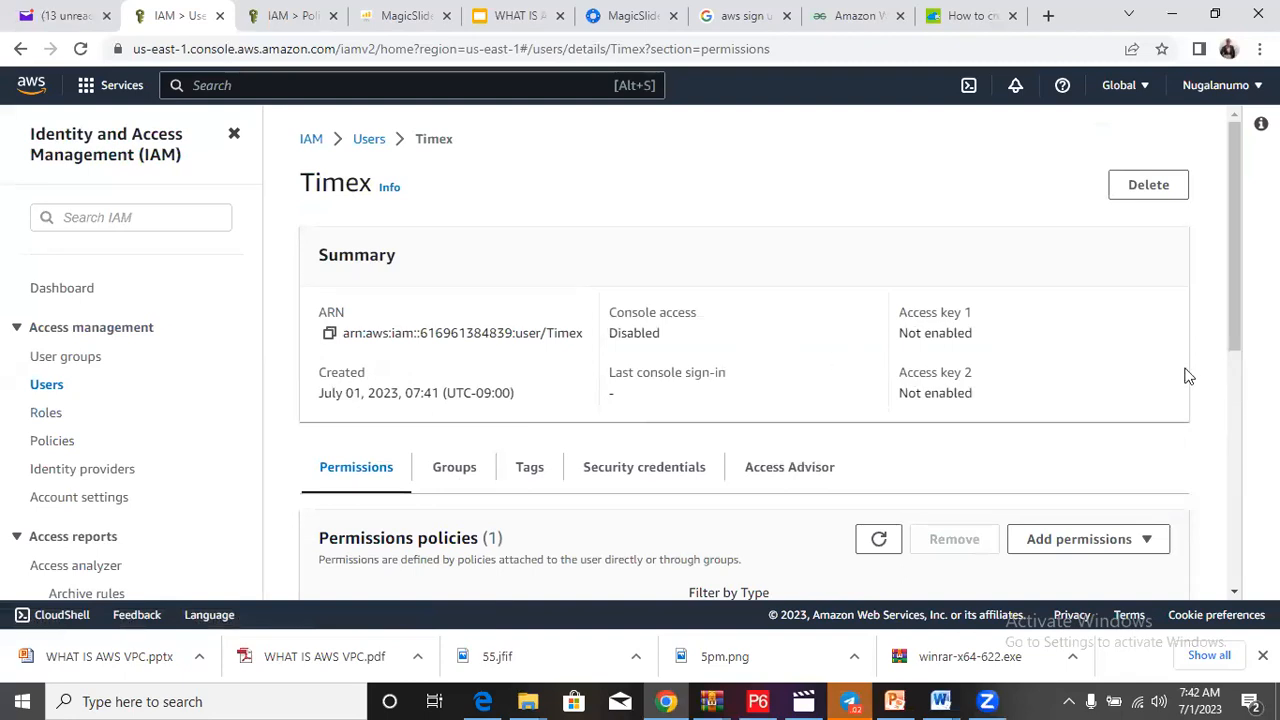
left_click(1236, 594)
left_click_drag(1236, 594, 1236, 594)
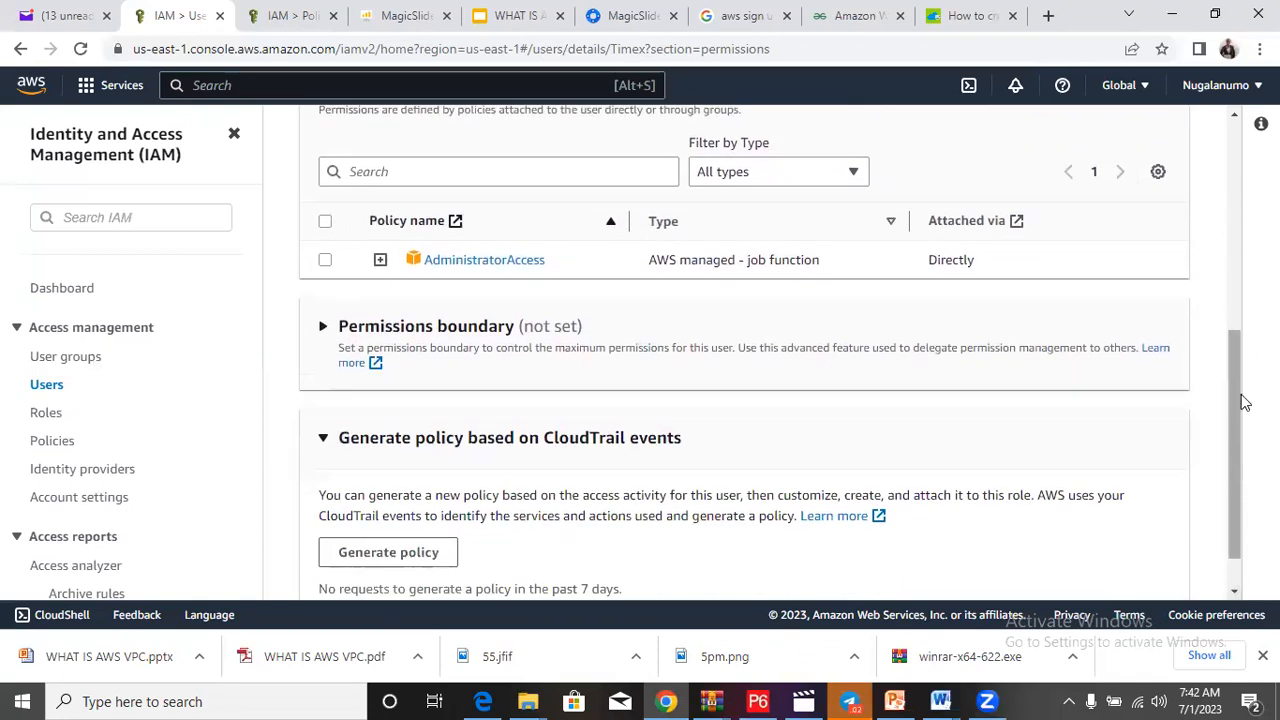
left_click(1235, 128)
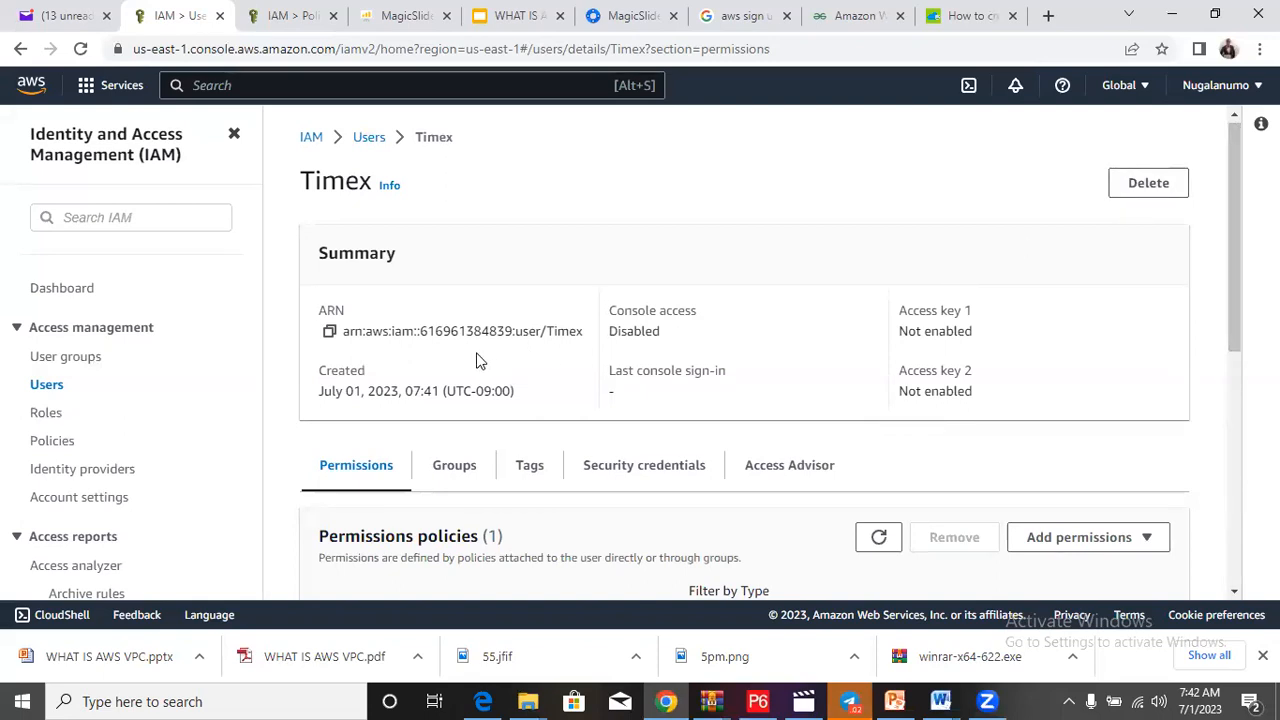
left_click(331, 334)
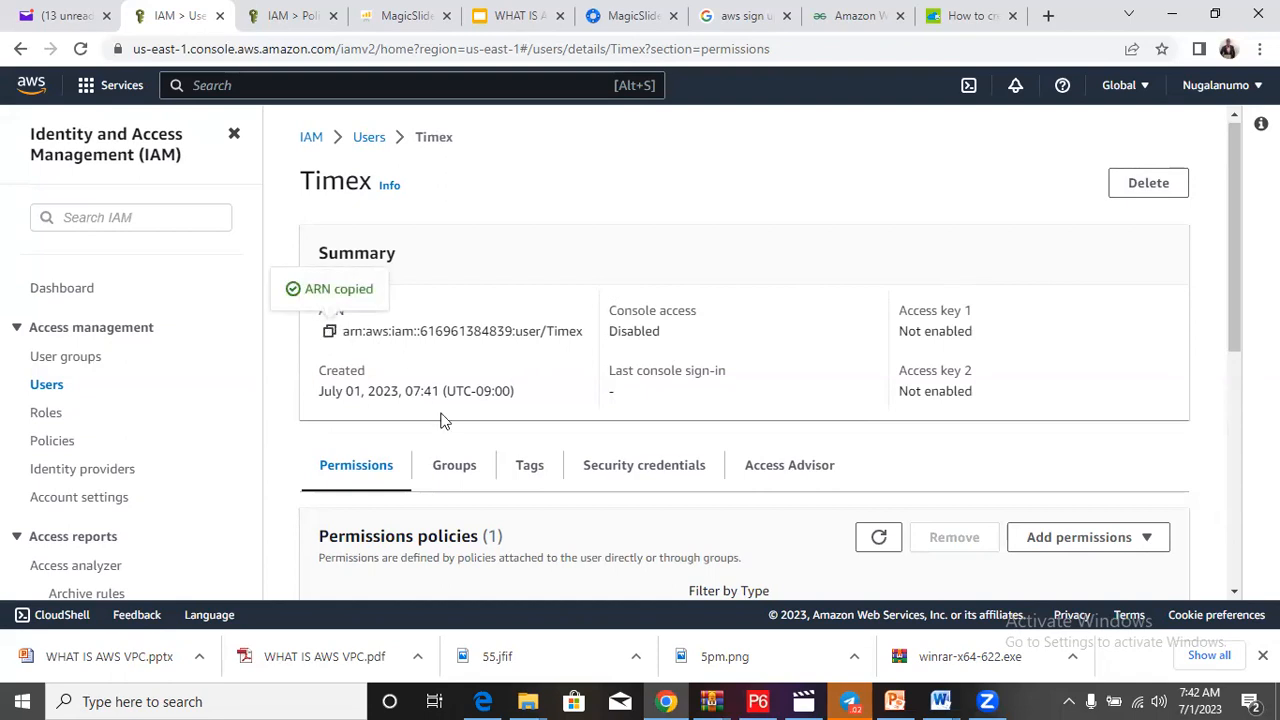
Examine Timex's security credentials, including console sign-in, multi-factor authentication, access keys and SSH public keys.
left_click(605, 470)
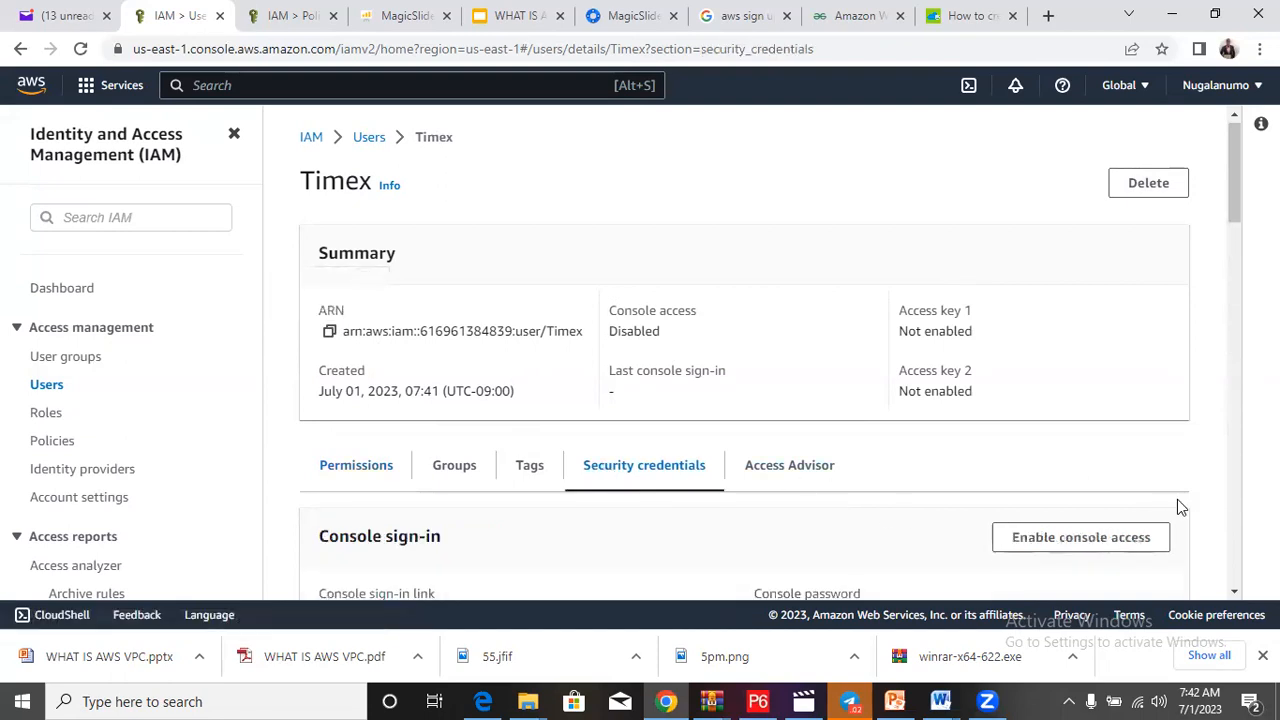
left_click(1235, 592)
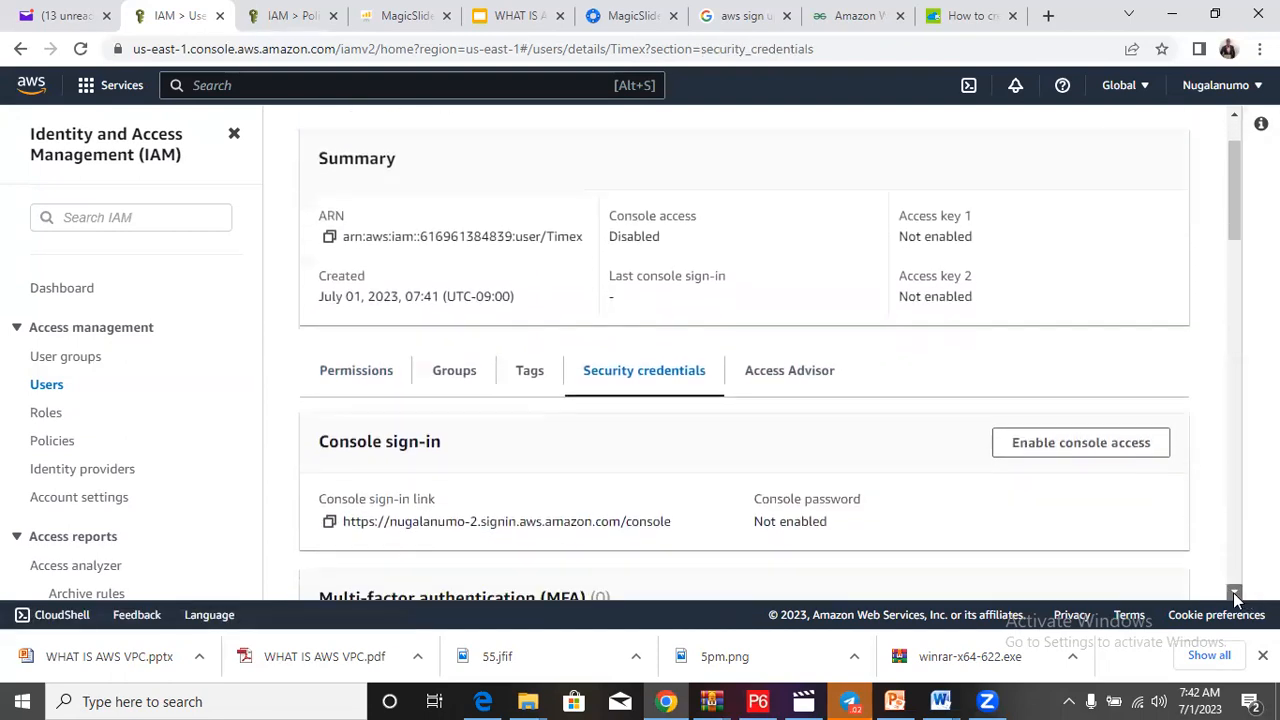
left_click(1235, 594)
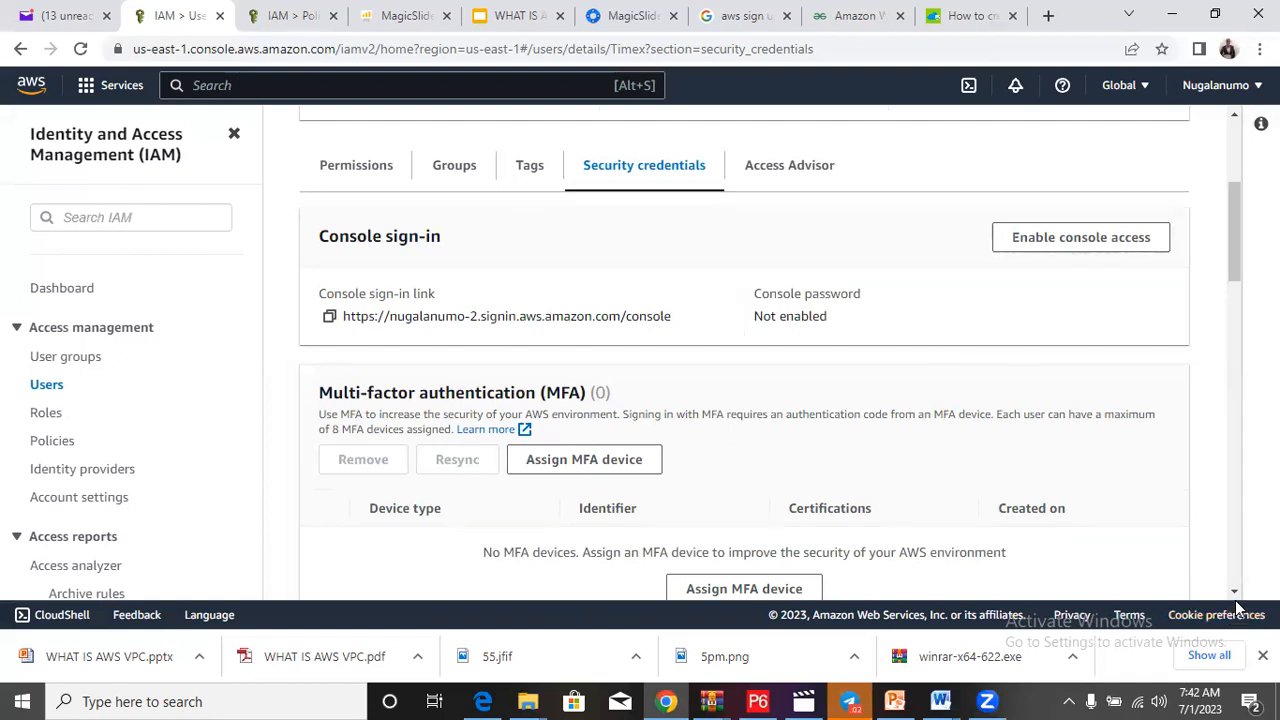
scroll(1236, 597, "down", 5)
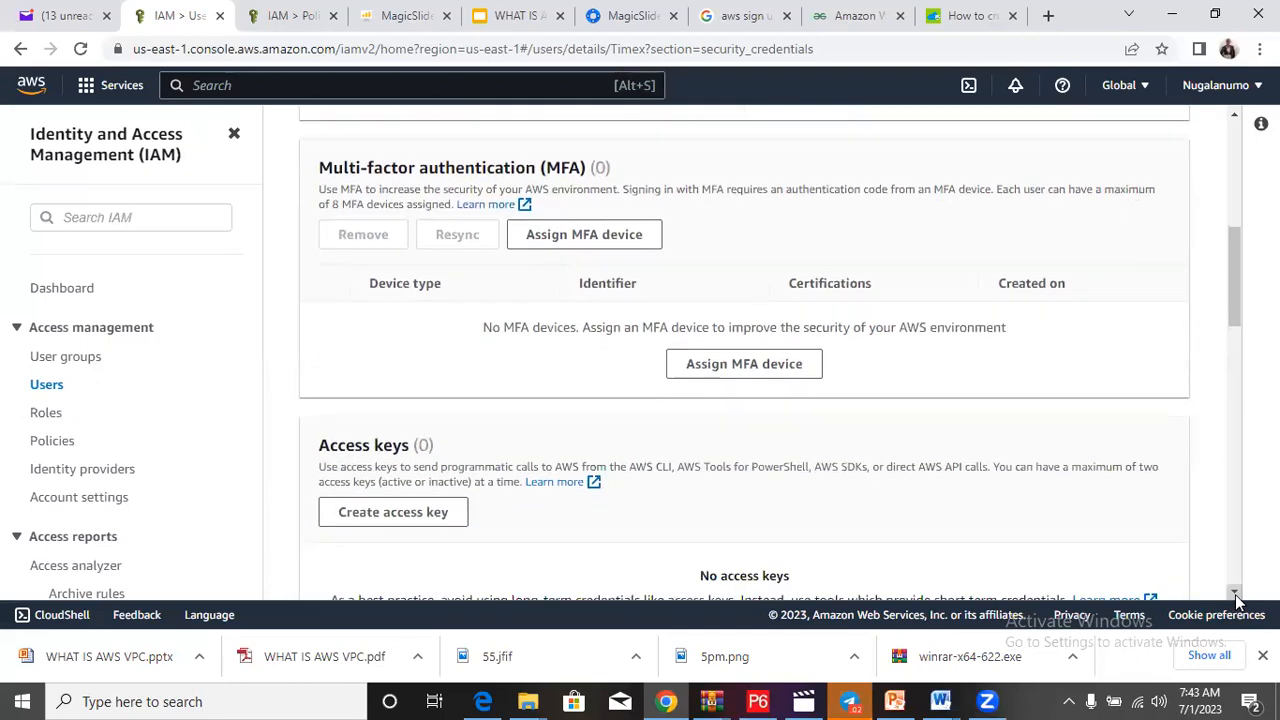
scroll(1236, 597, "down", 3)
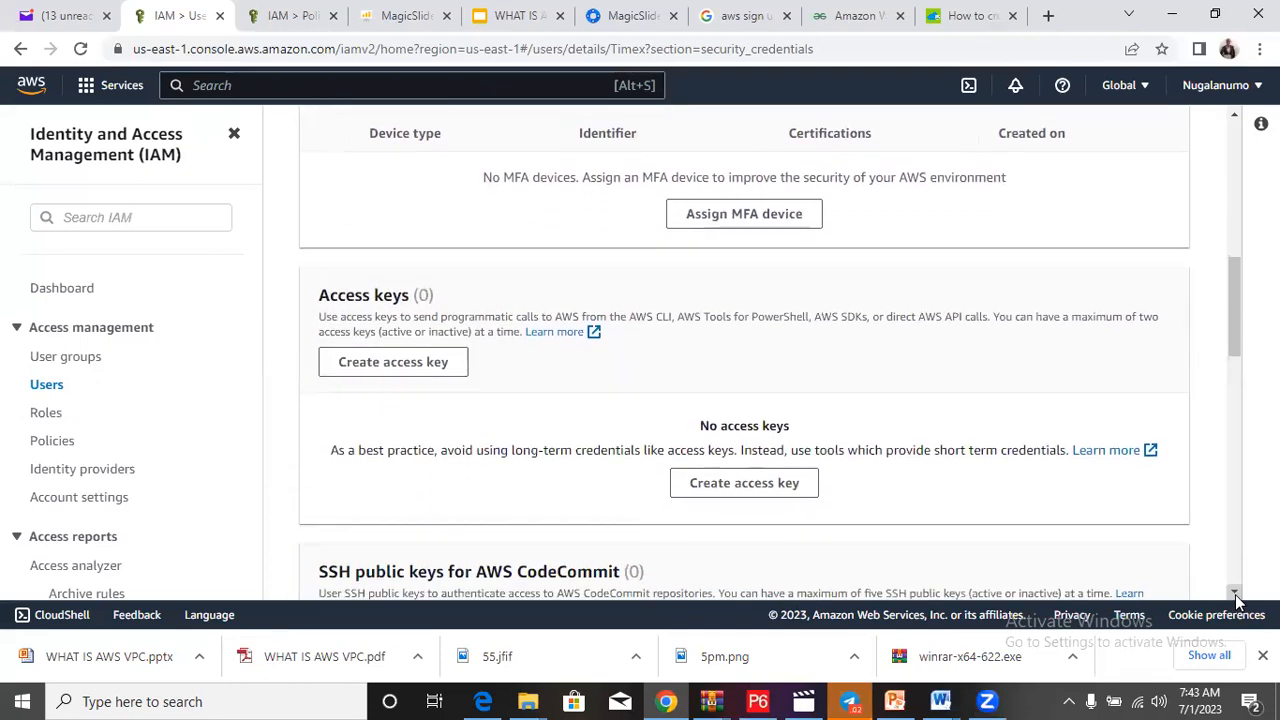
scroll(1236, 597, "down", 4)
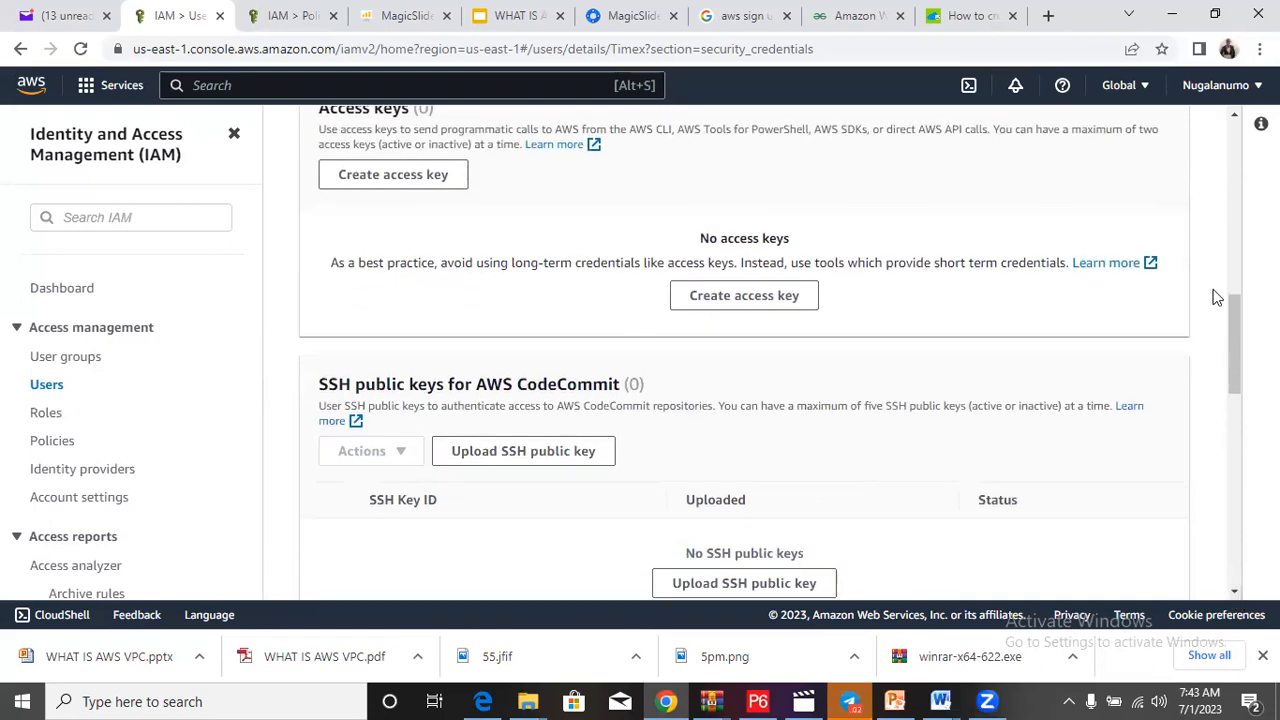
left_click(1236, 116)
scroll(1240, 120, "up", 3)
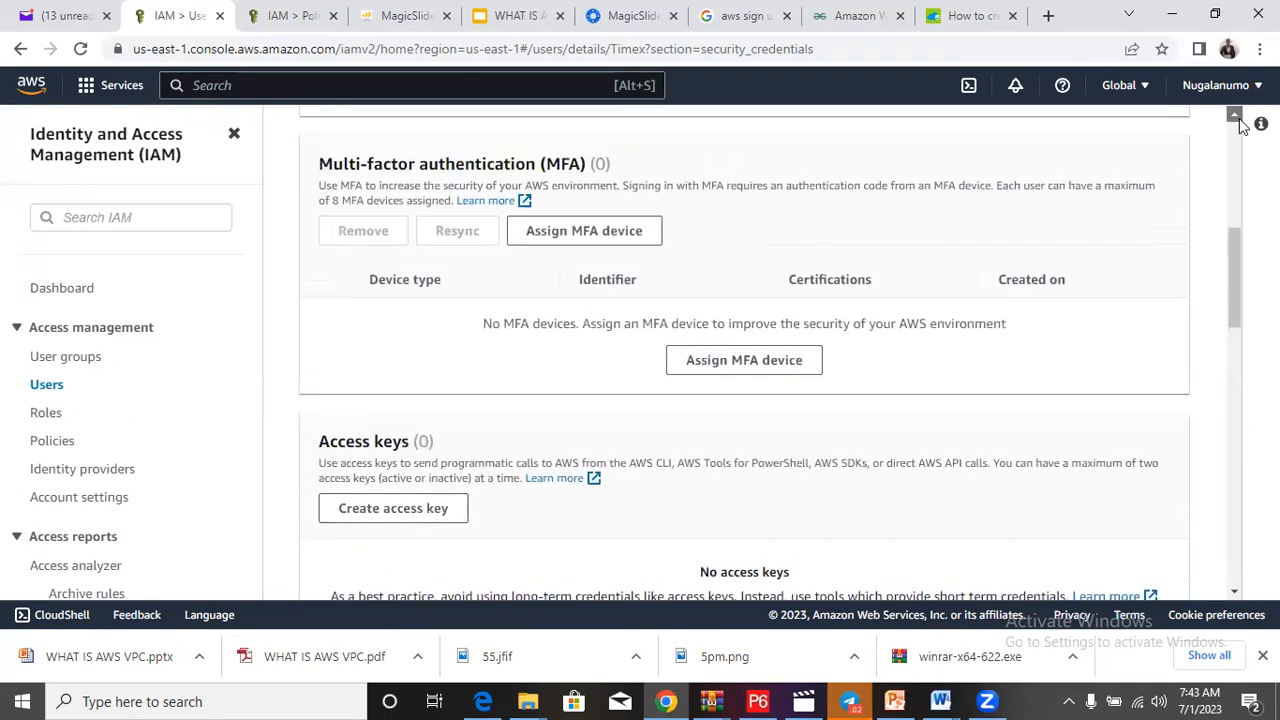
scroll(1240, 120, "up", 3)
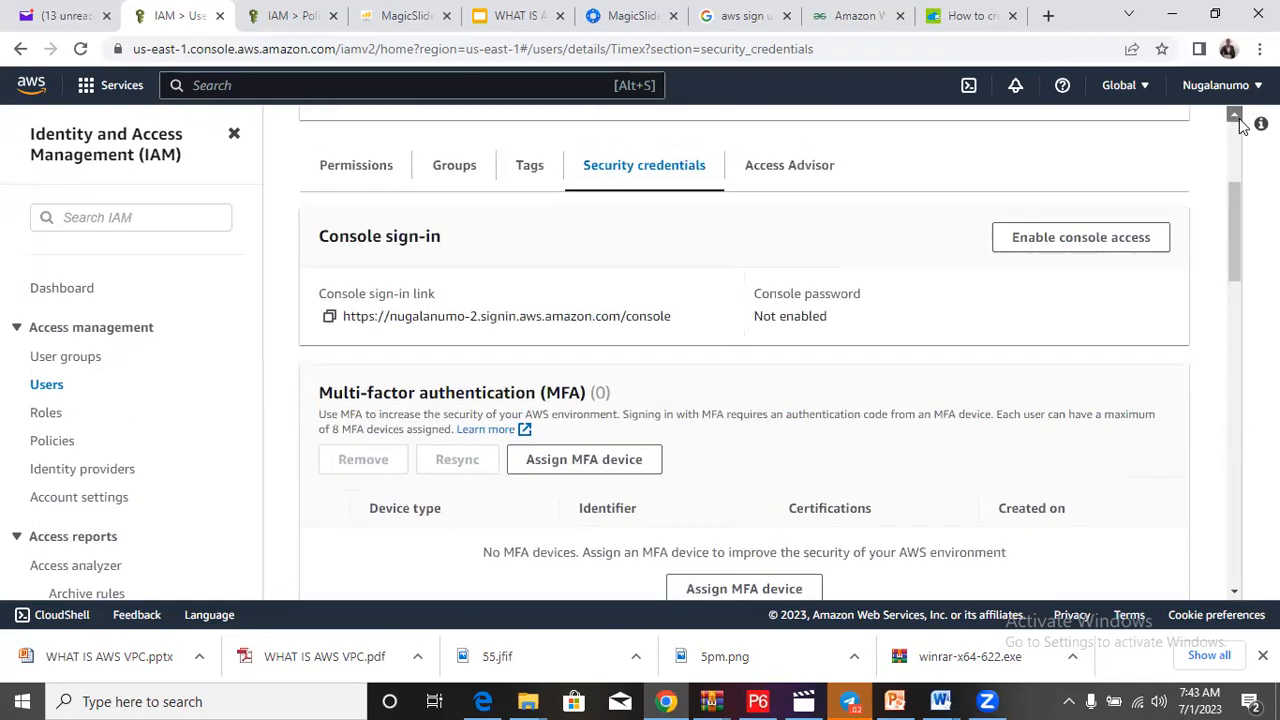
left_click(1237, 118)
scroll(1240, 120, "up", 3)
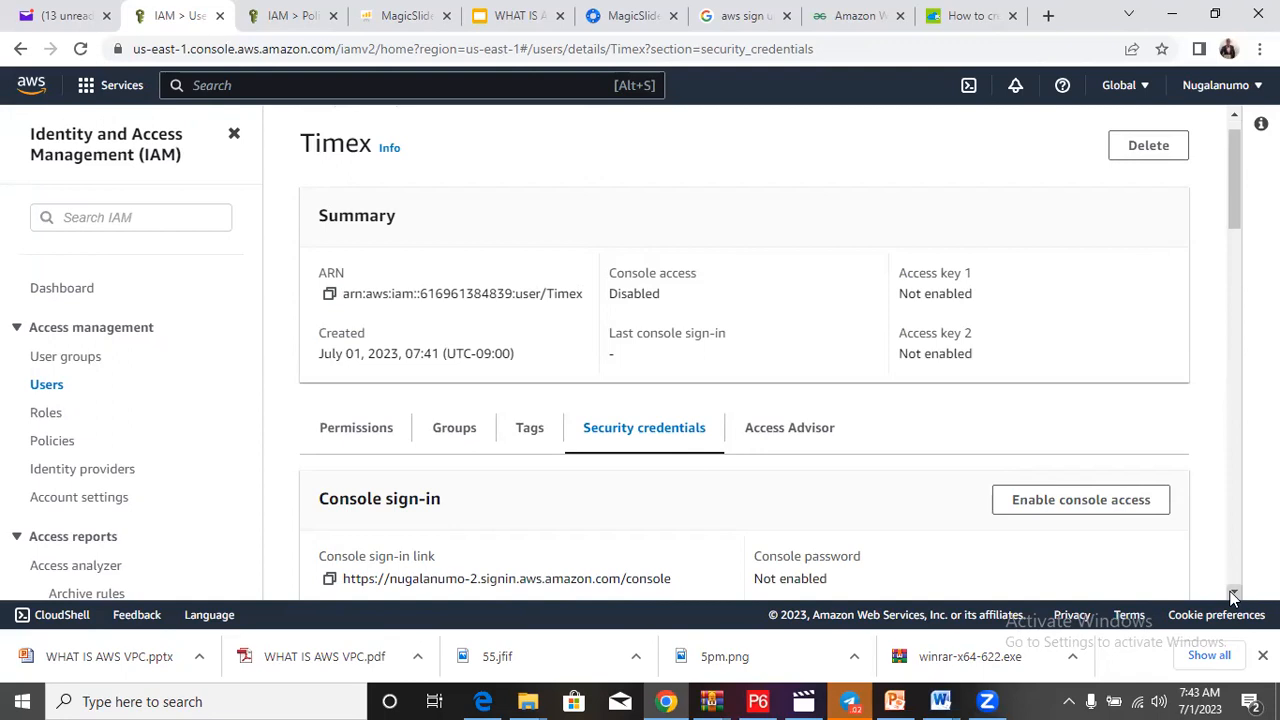
scroll(1233, 596, "down", 2)
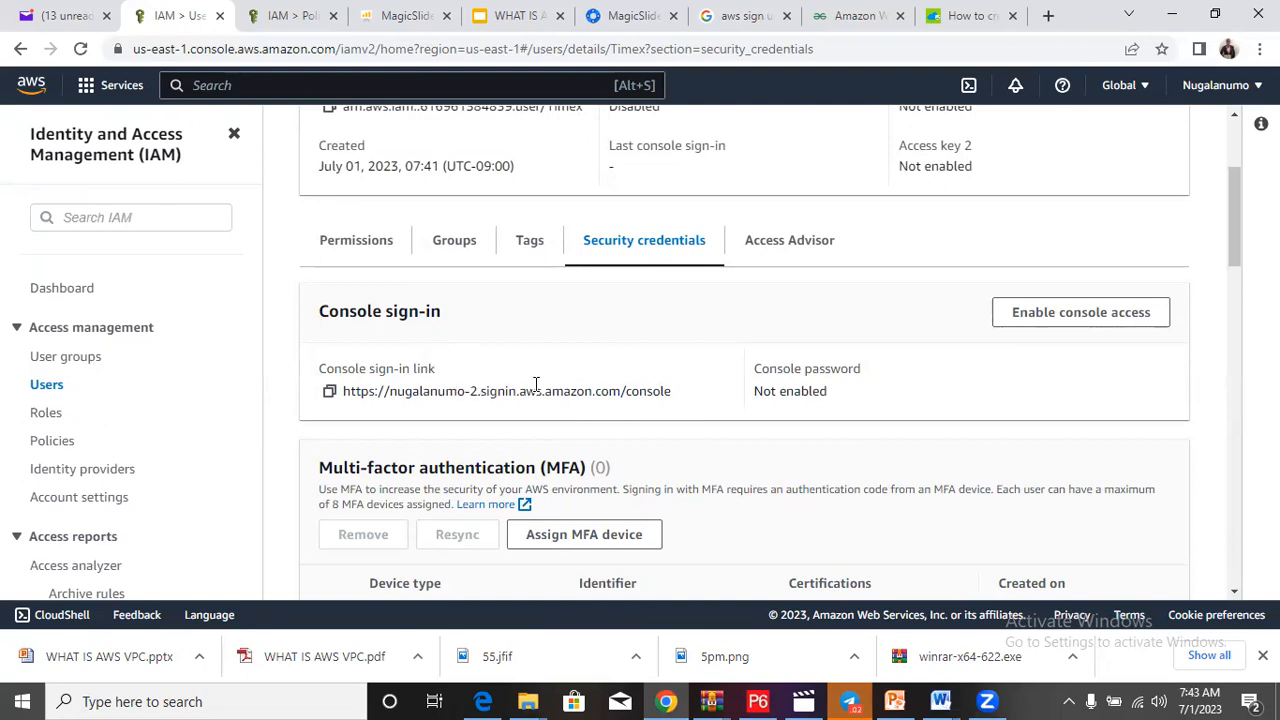
left_click(1235, 118)
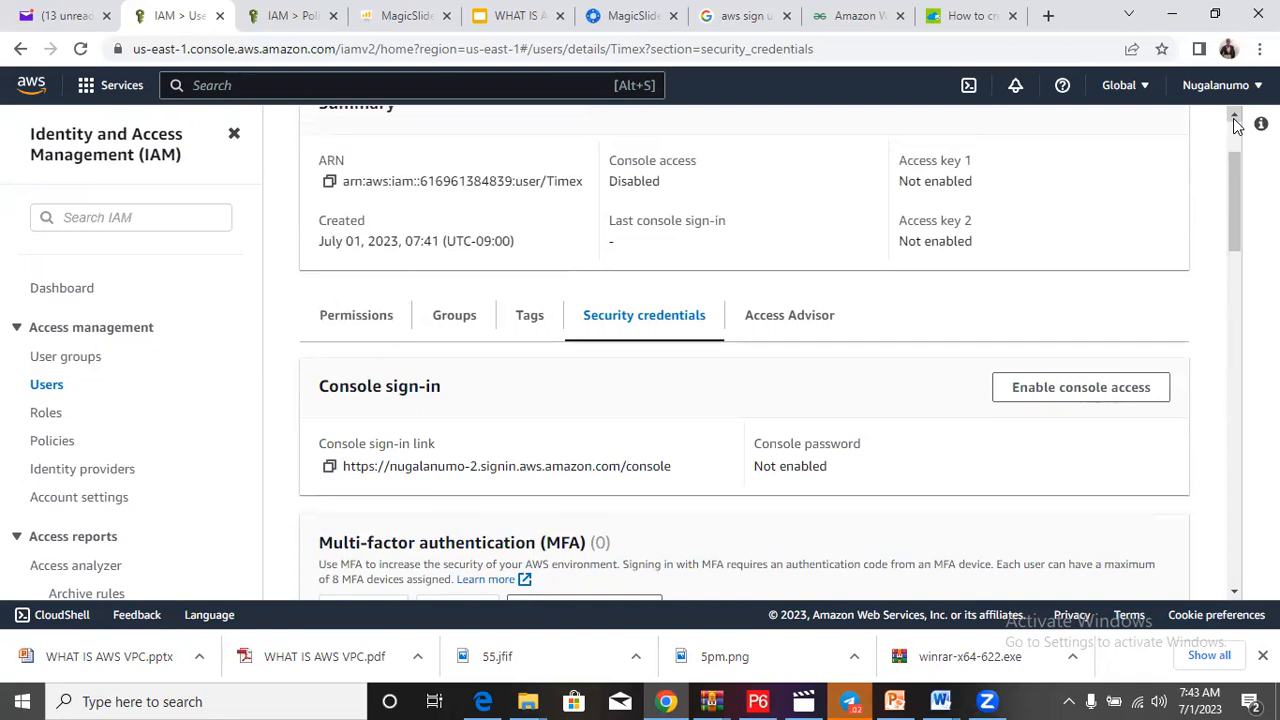
Look again through Timex's user summary and the console sign-in, multi-factor authentication and access key sections of the security credentials.
left_click(1235, 118)
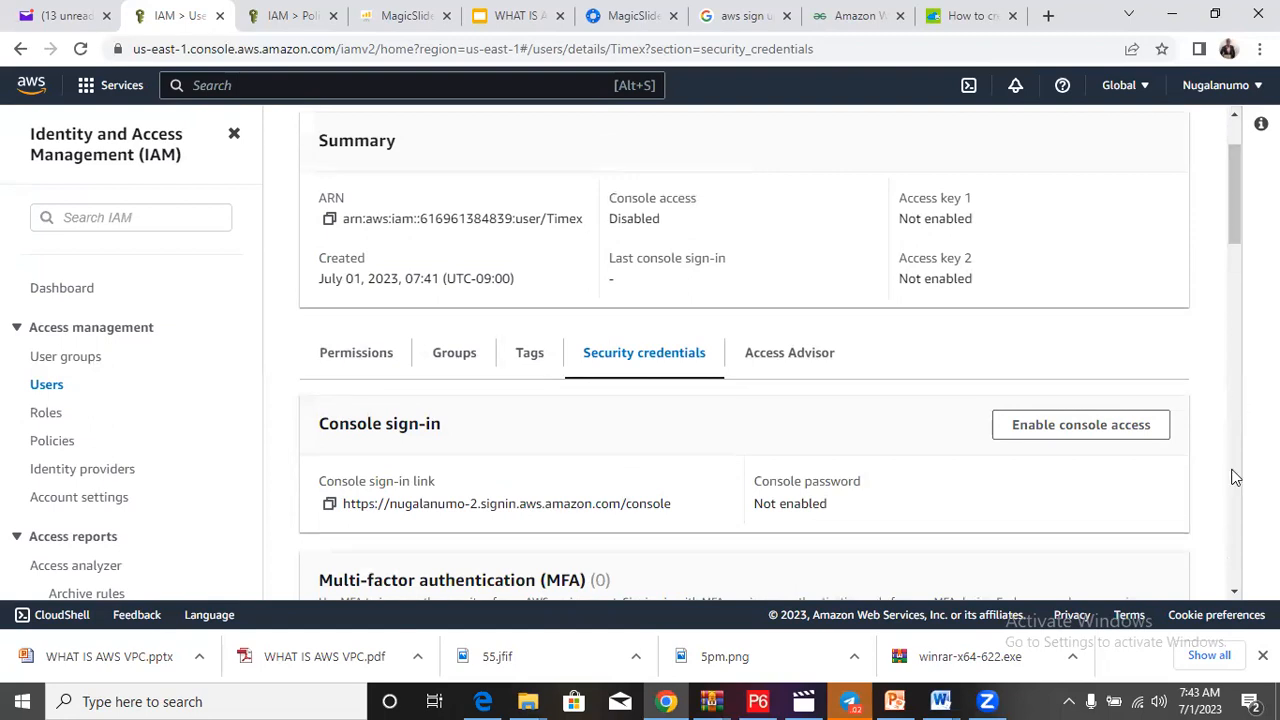
left_click(1236, 596)
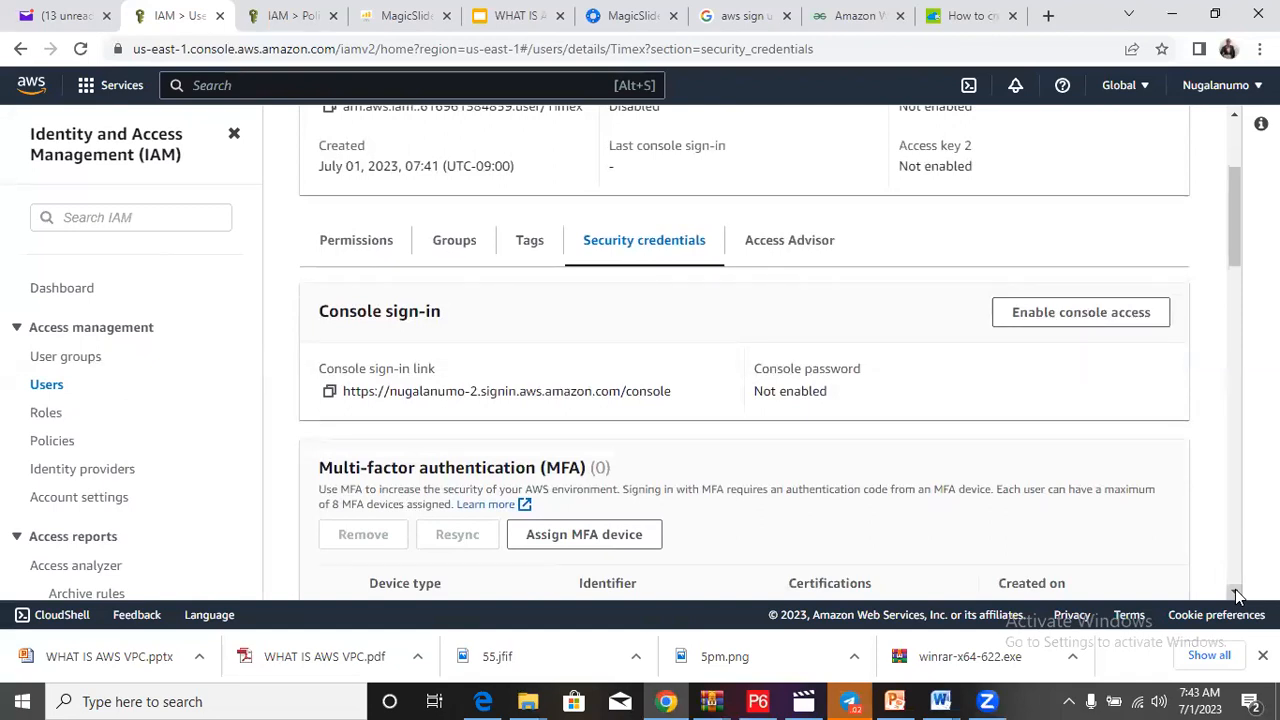
left_click(1236, 596)
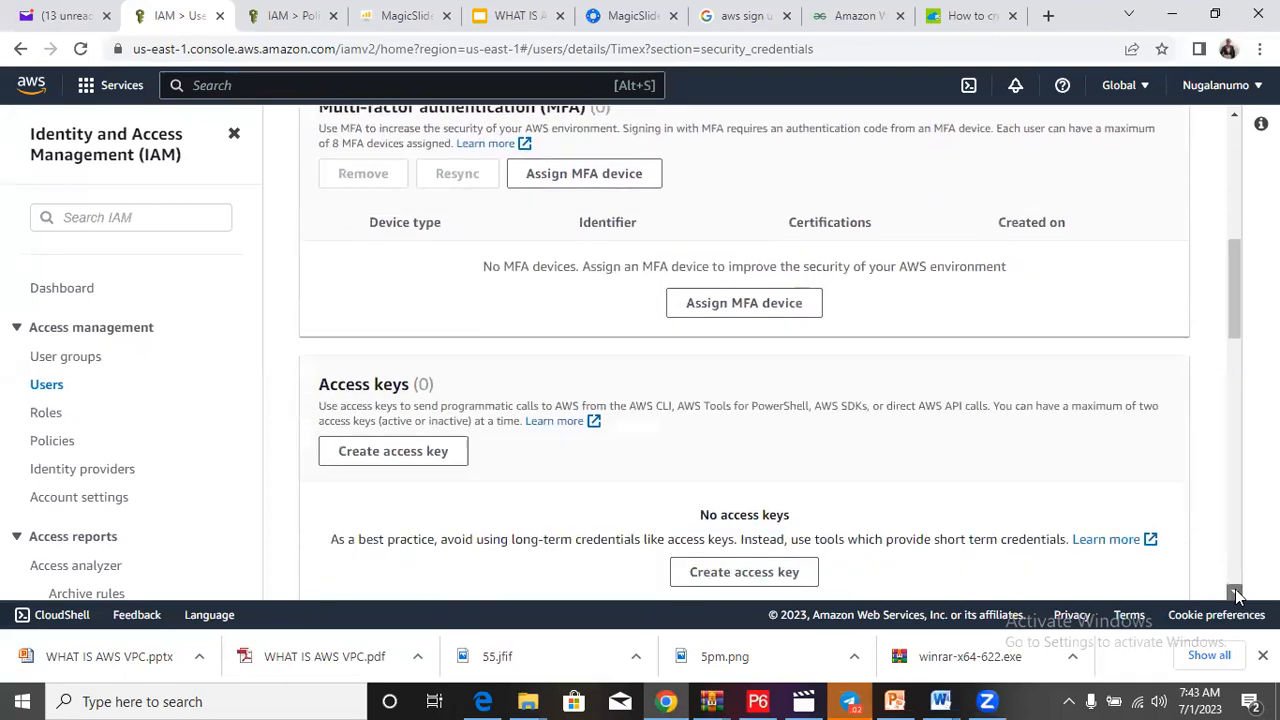
left_click(1236, 596)
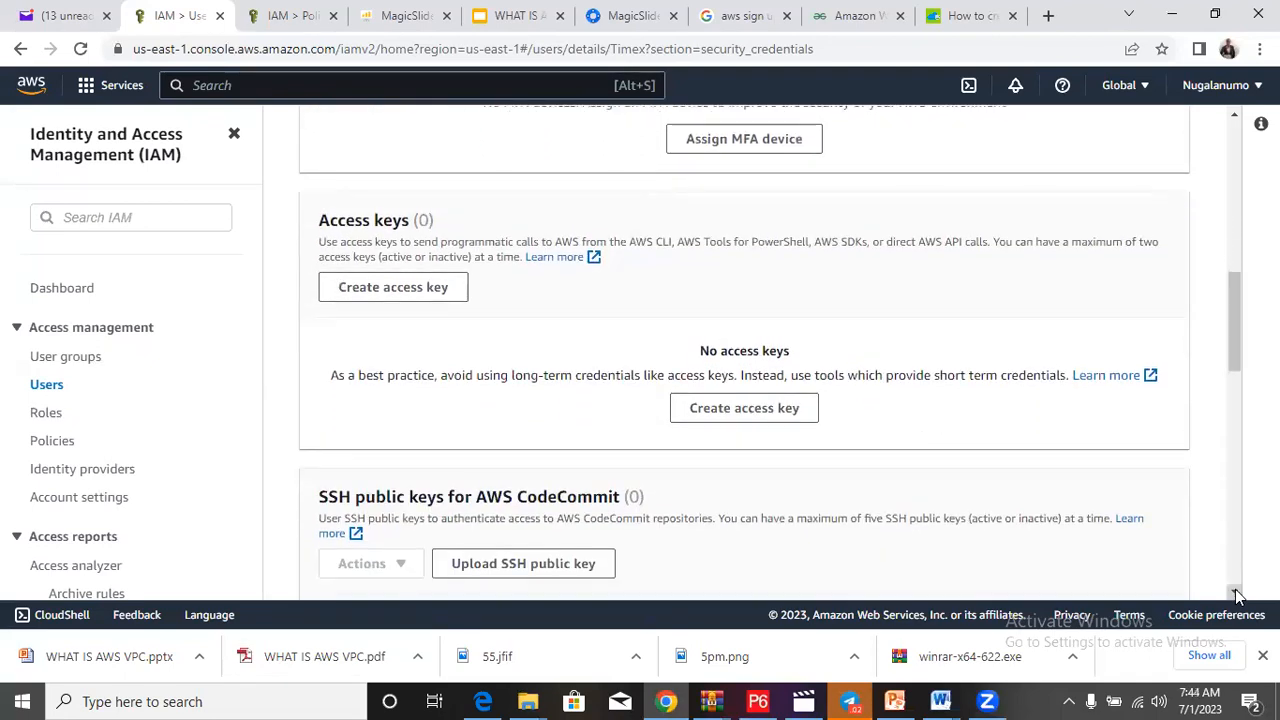
left_click(1234, 122)
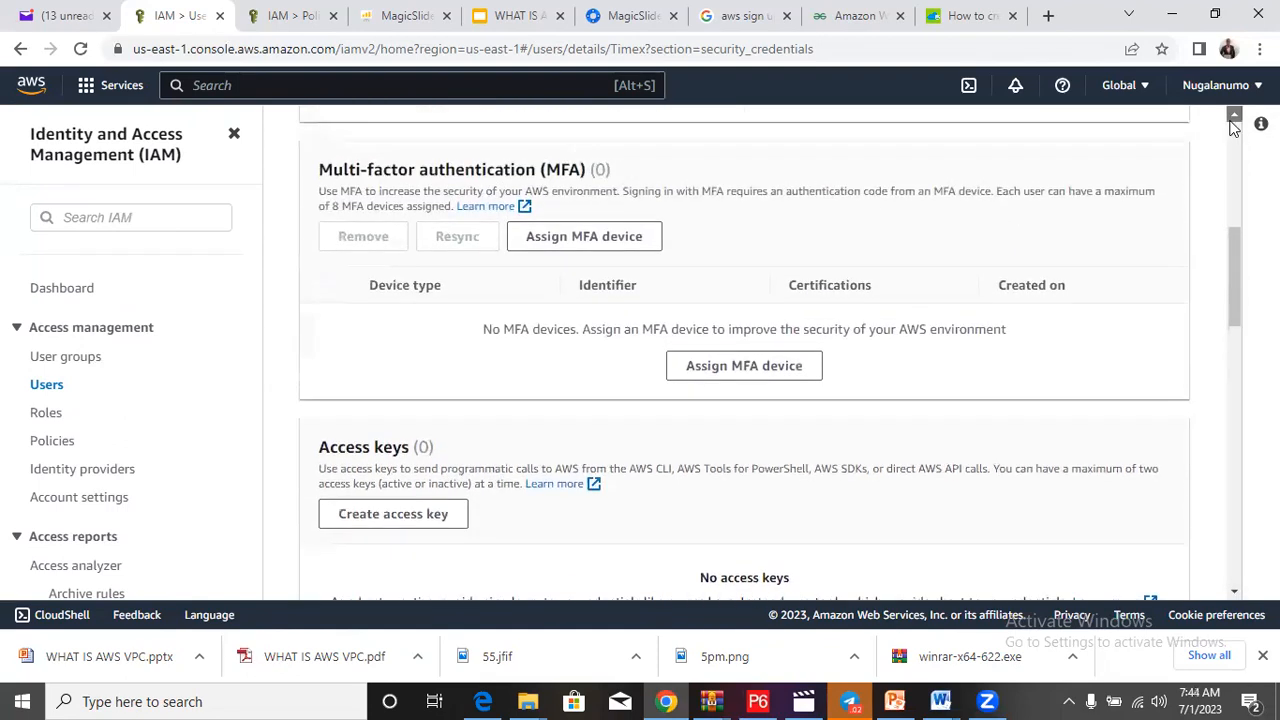
left_click(1234, 122)
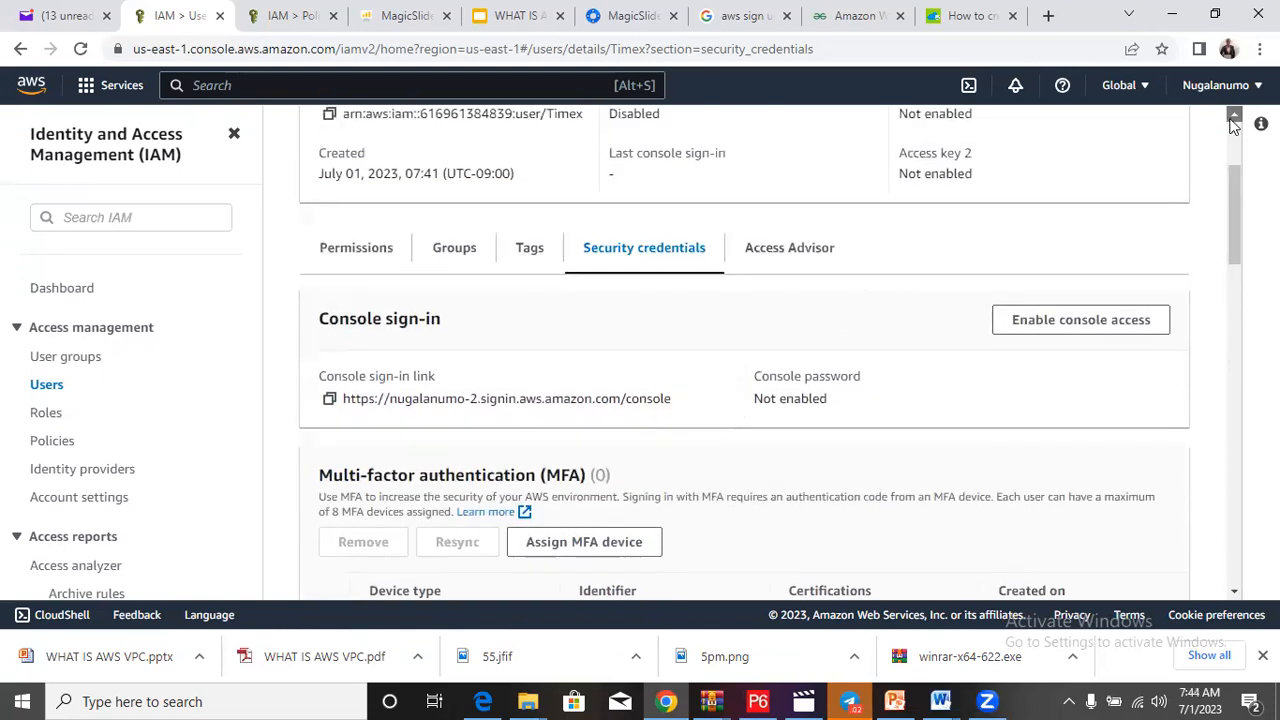
left_click(1234, 122)
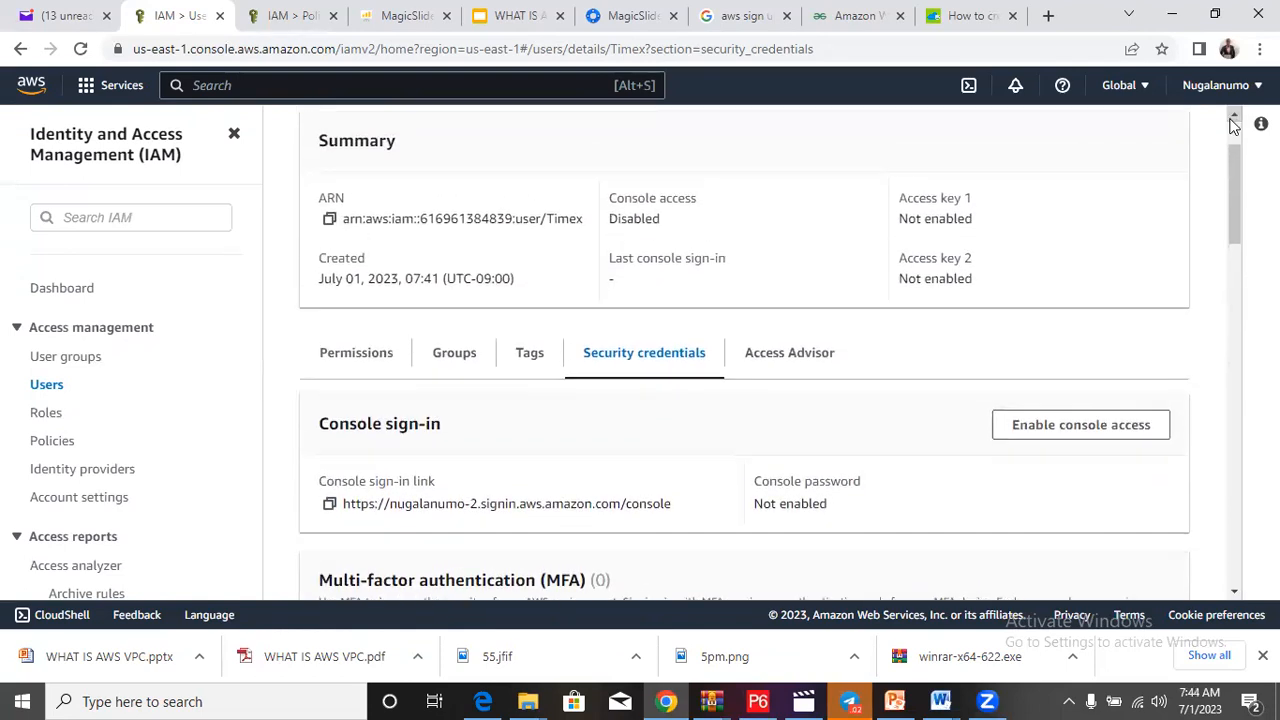
left_click(1234, 122)
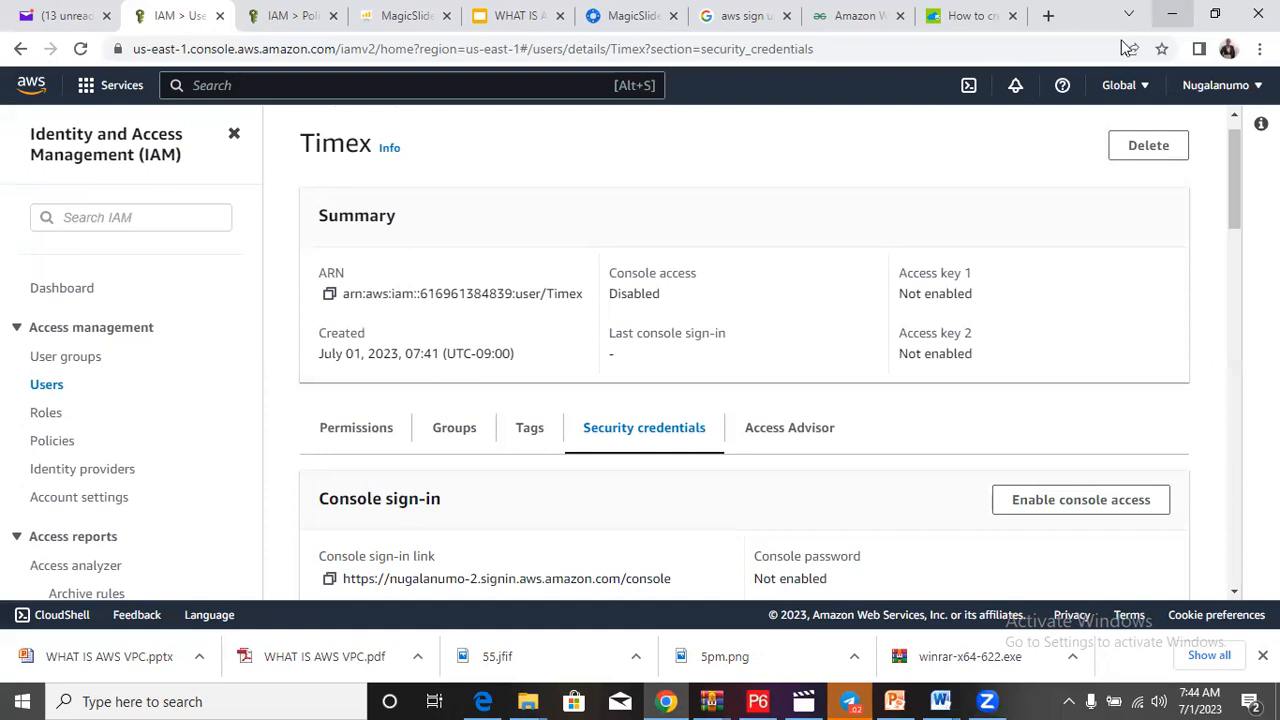
left_click(502, 694)
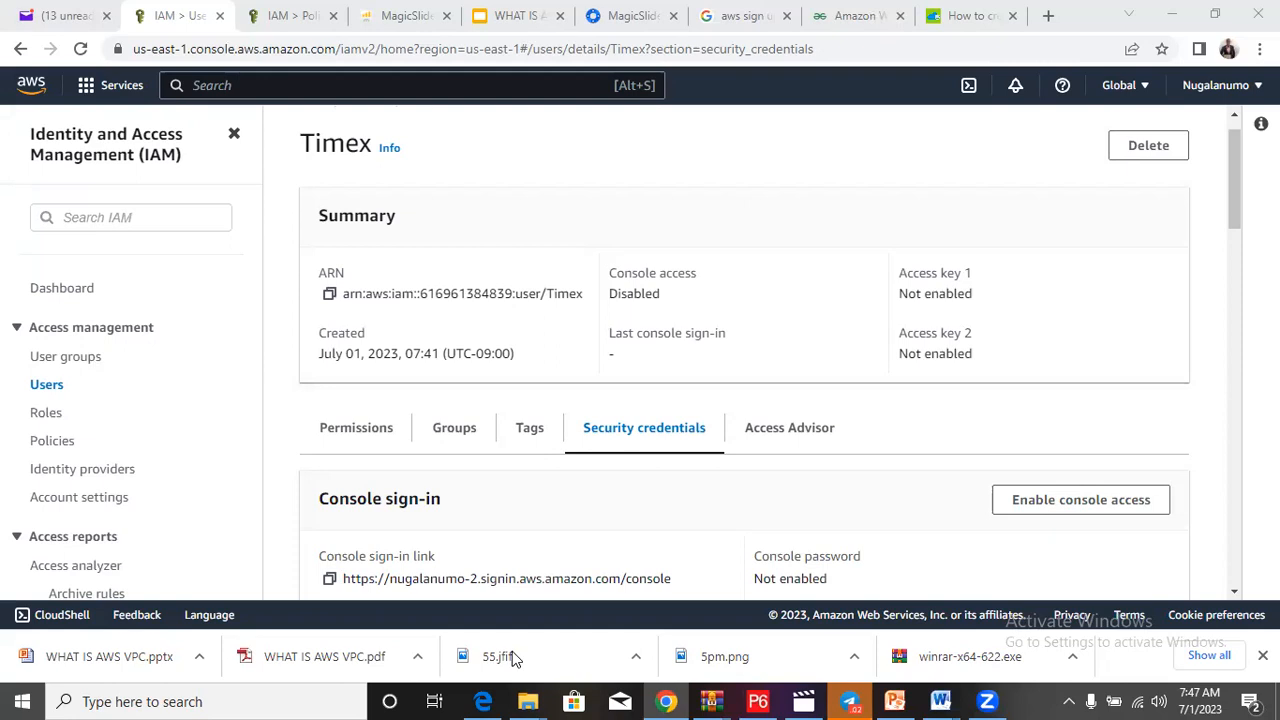
Examine Timex's attached permissions policies, permissions boundary and policy generation section, then the console sign-in details in the security credentials.
left_click(353, 430)
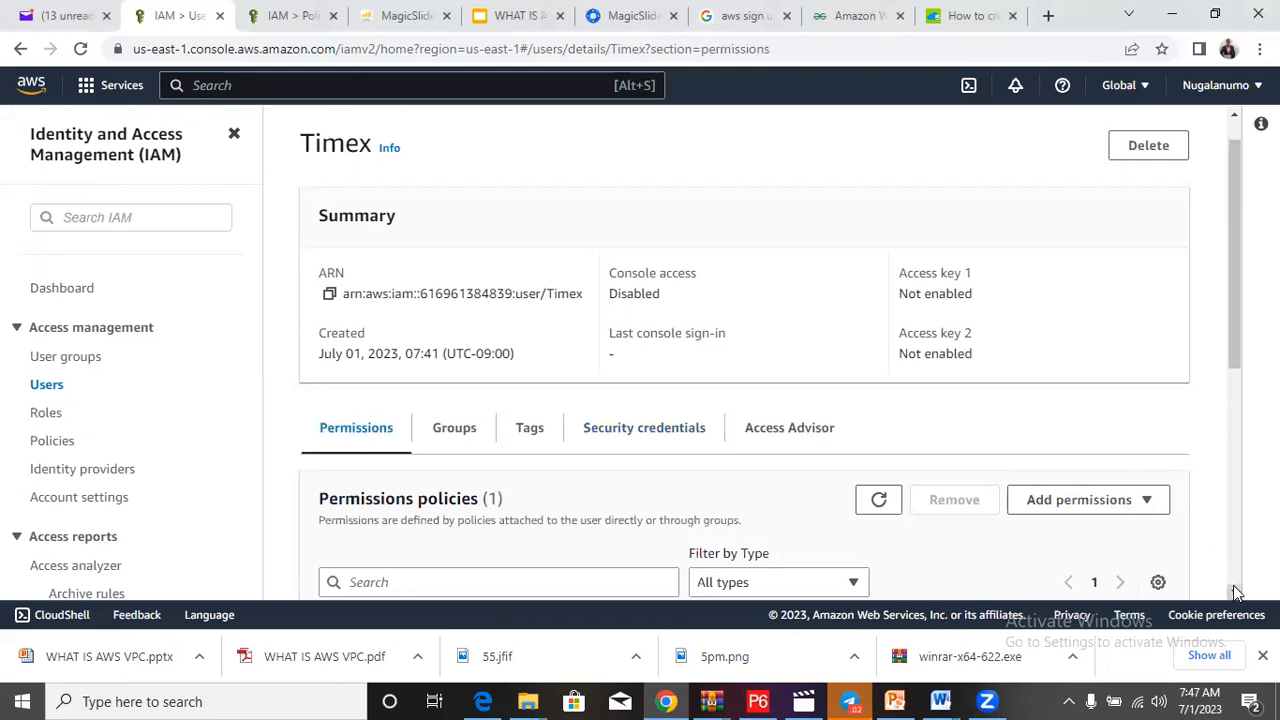
scroll(1236, 592, "down", 2)
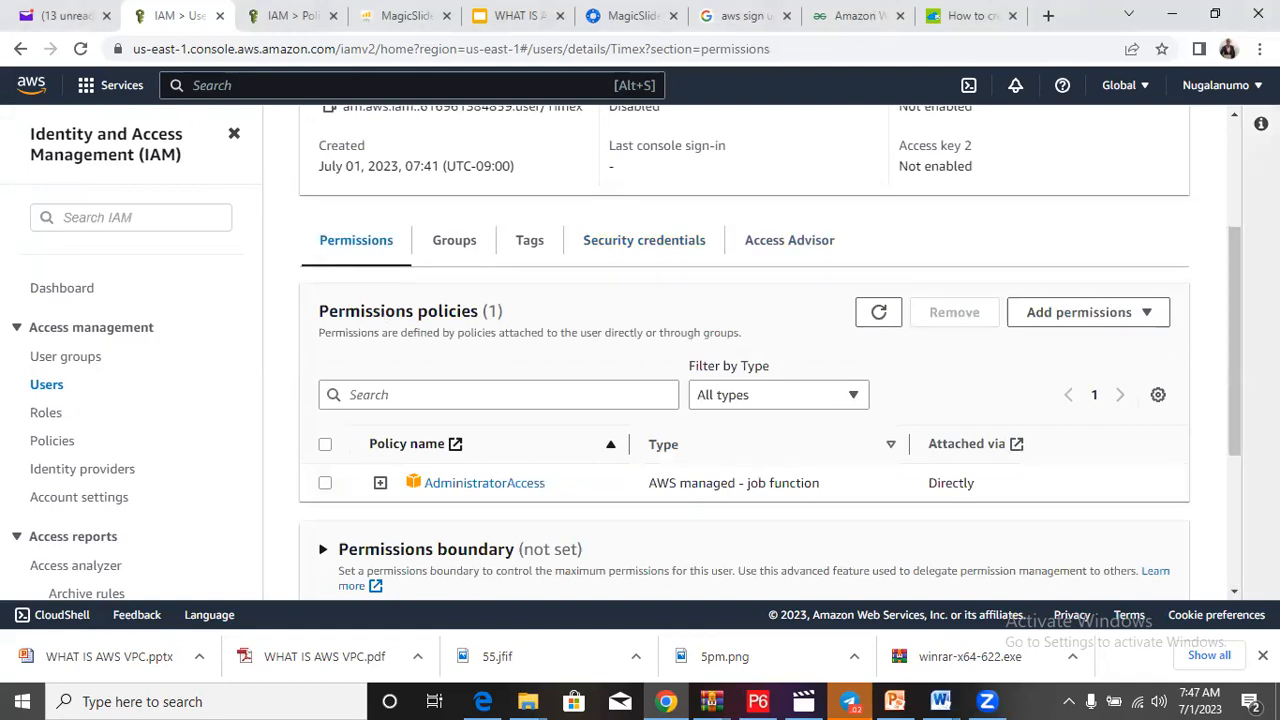
left_click(1236, 117)
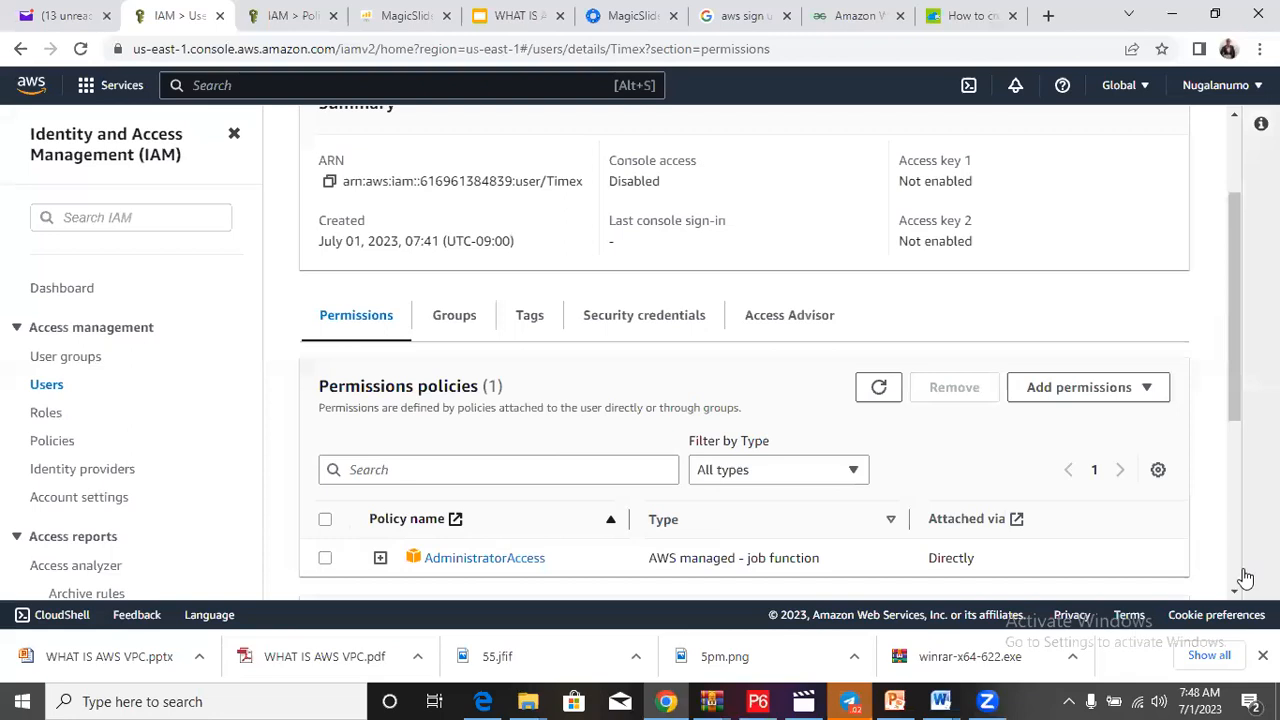
scroll(1237, 594, "down", 3)
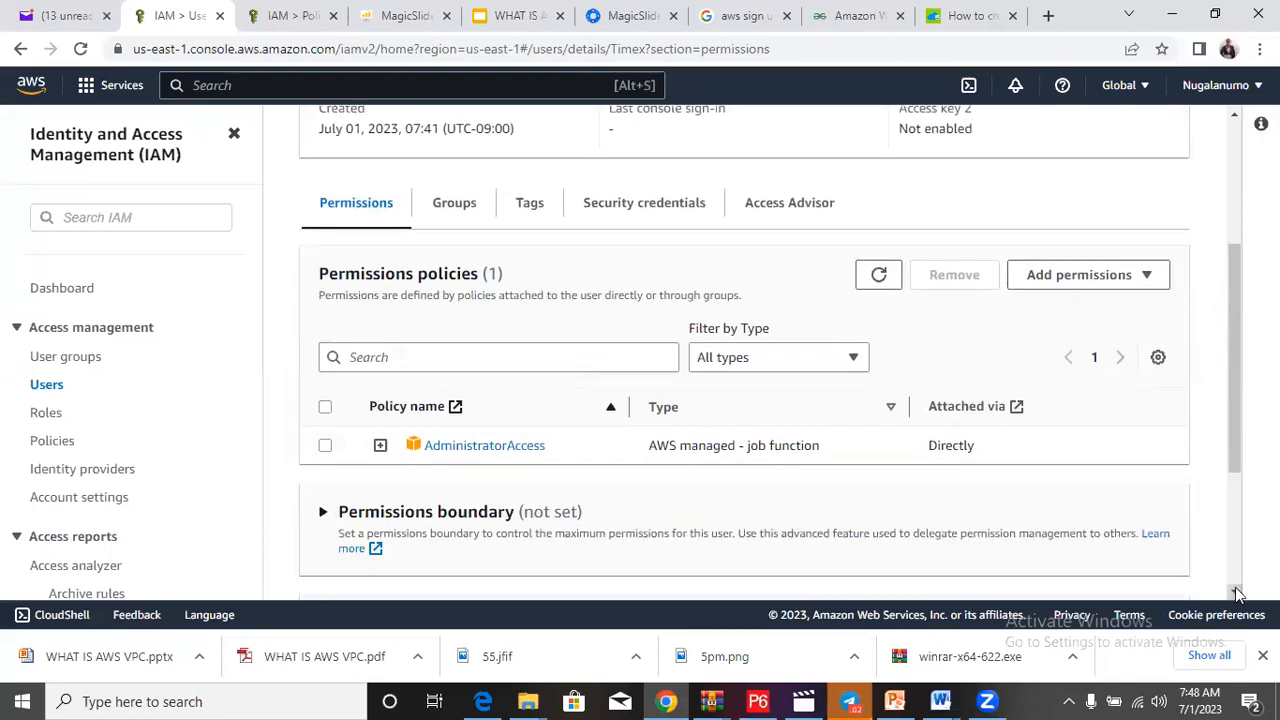
scroll(1237, 594, "down", 4)
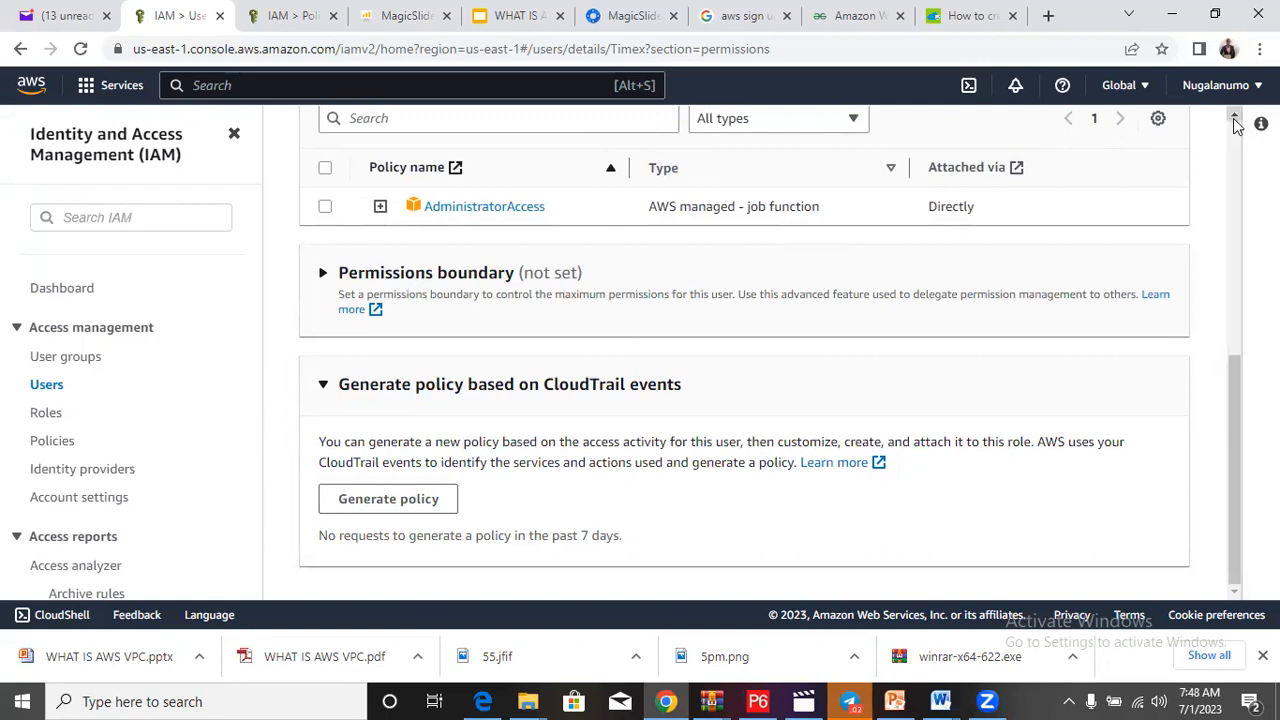
scroll(1236, 122, "up", 5)
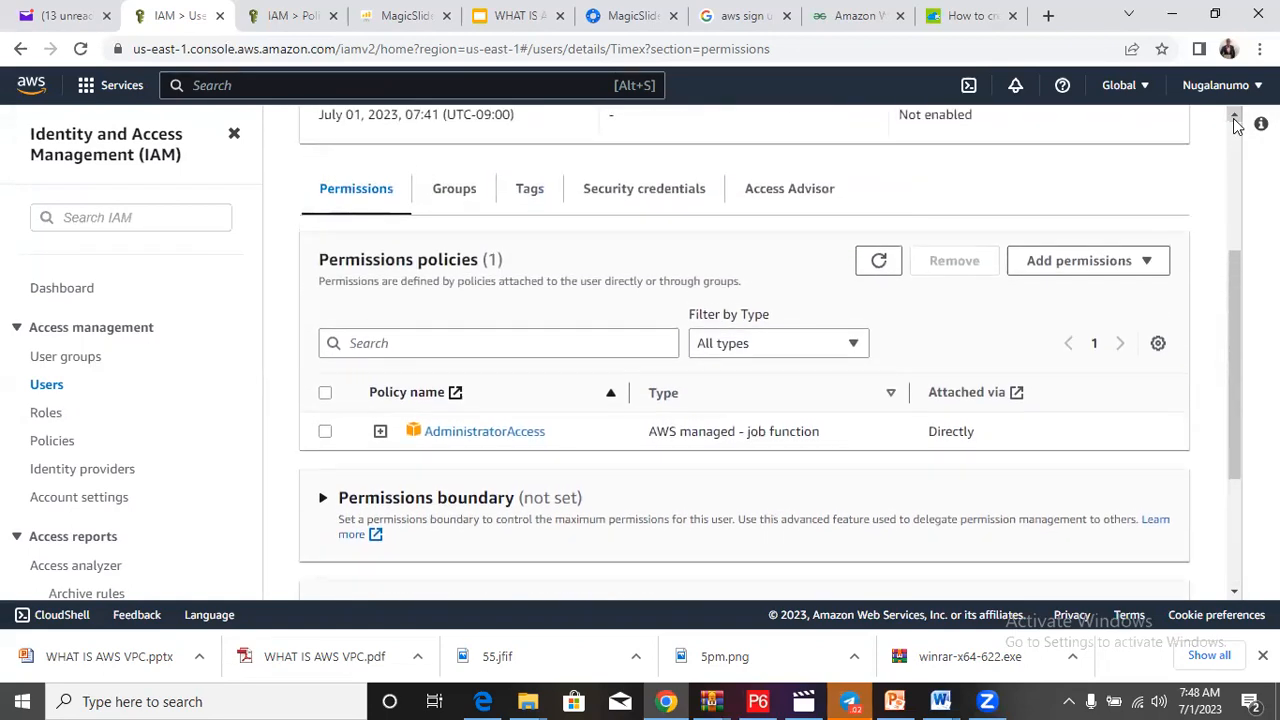
scroll(1236, 122, "up", 2)
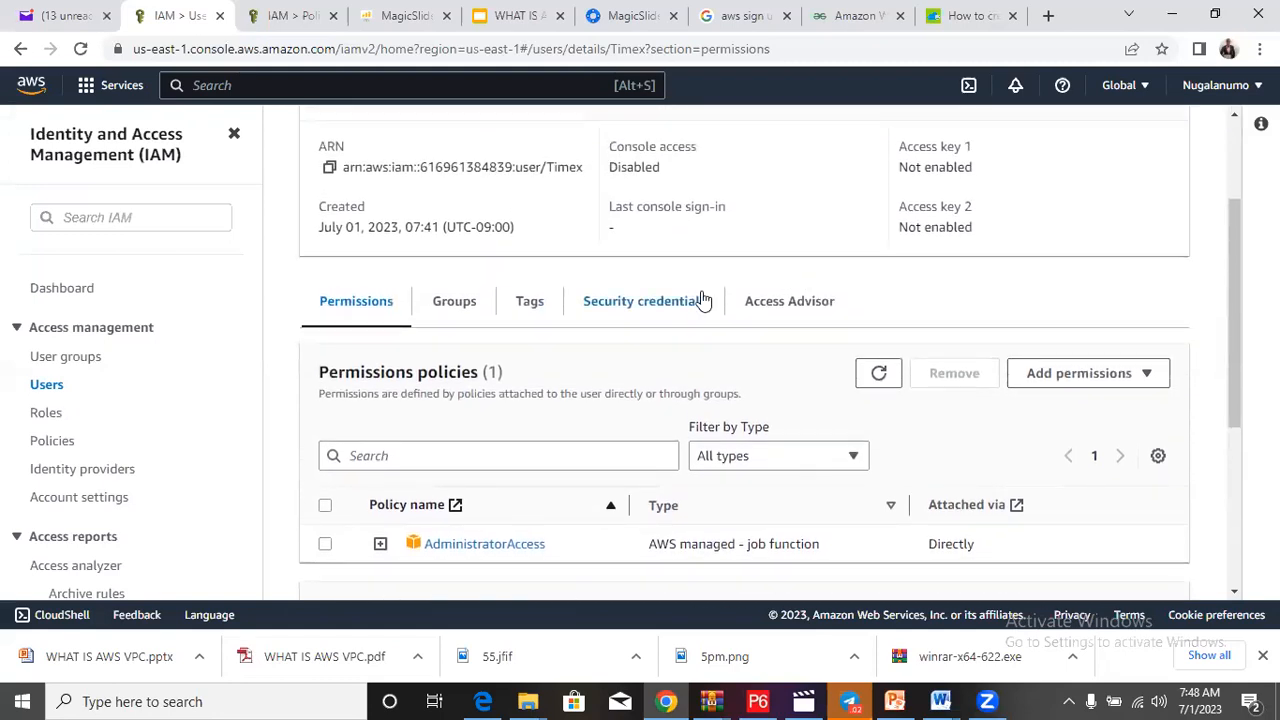
left_click(695, 305)
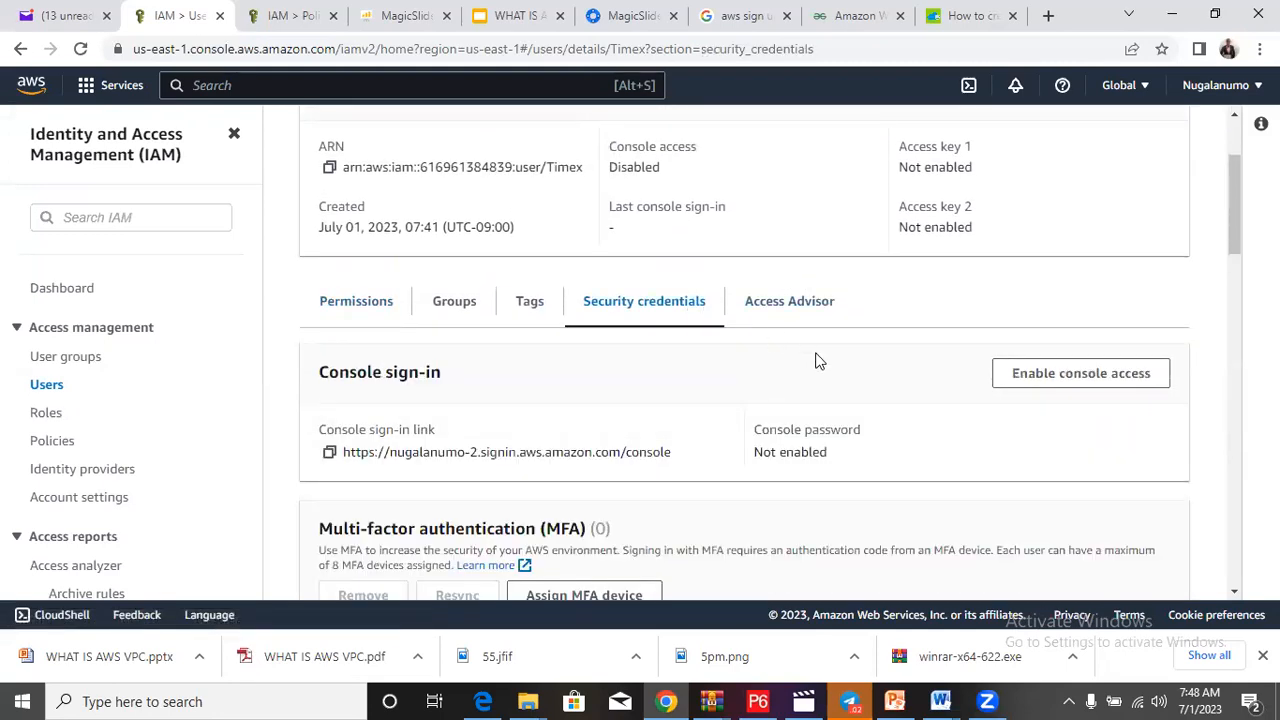
left_click(1236, 117)
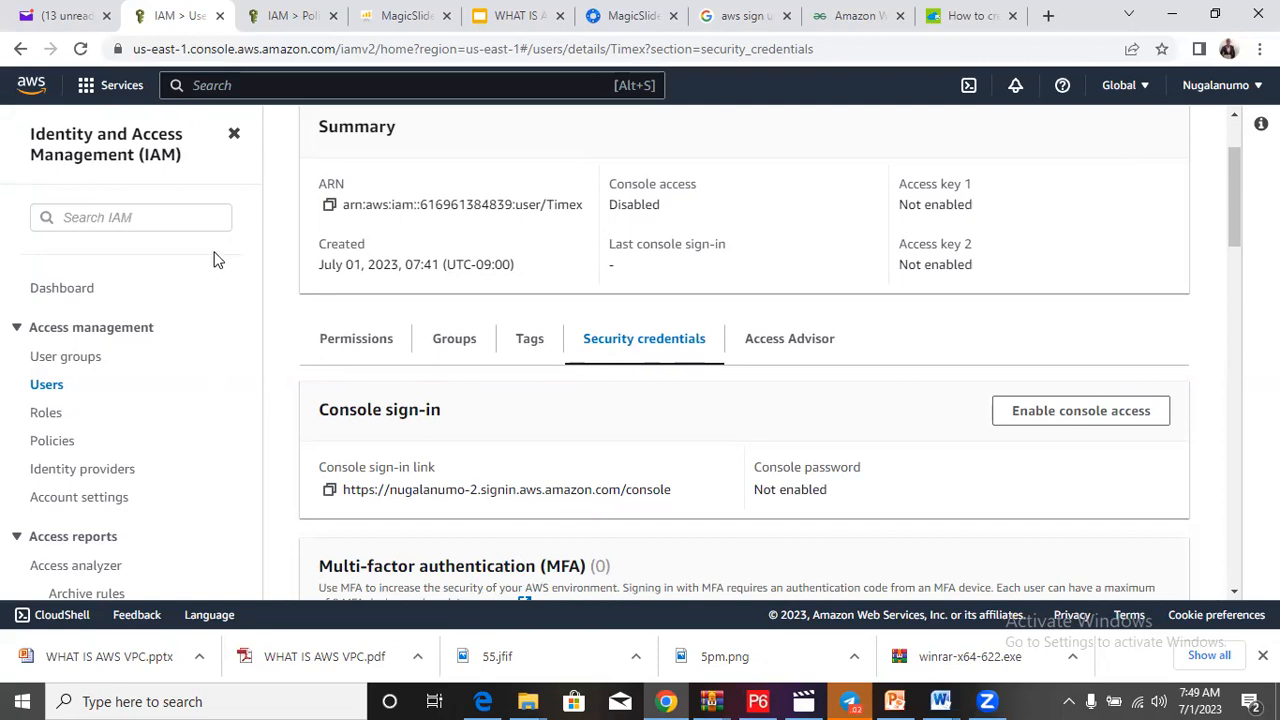
Start adding another IAM user from the users list, enter its user name, and provide access to the AWS Management Console.
left_click(48, 387)
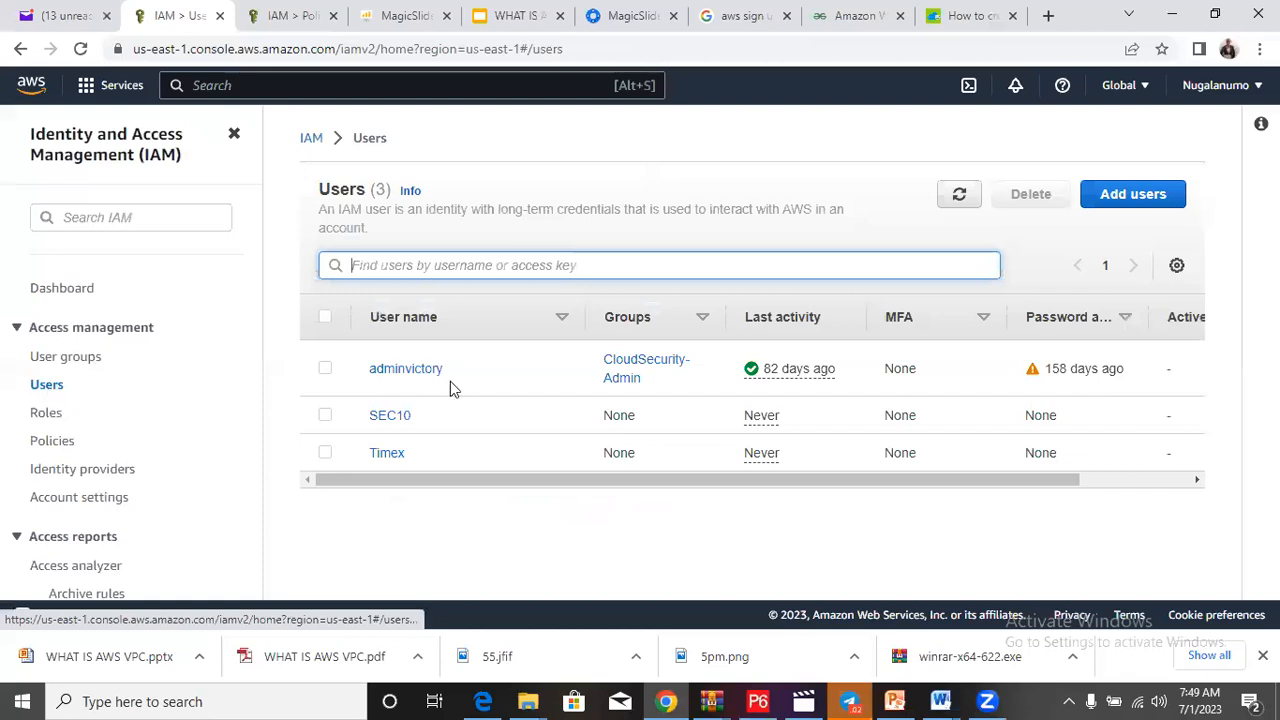
left_click(1120, 199)
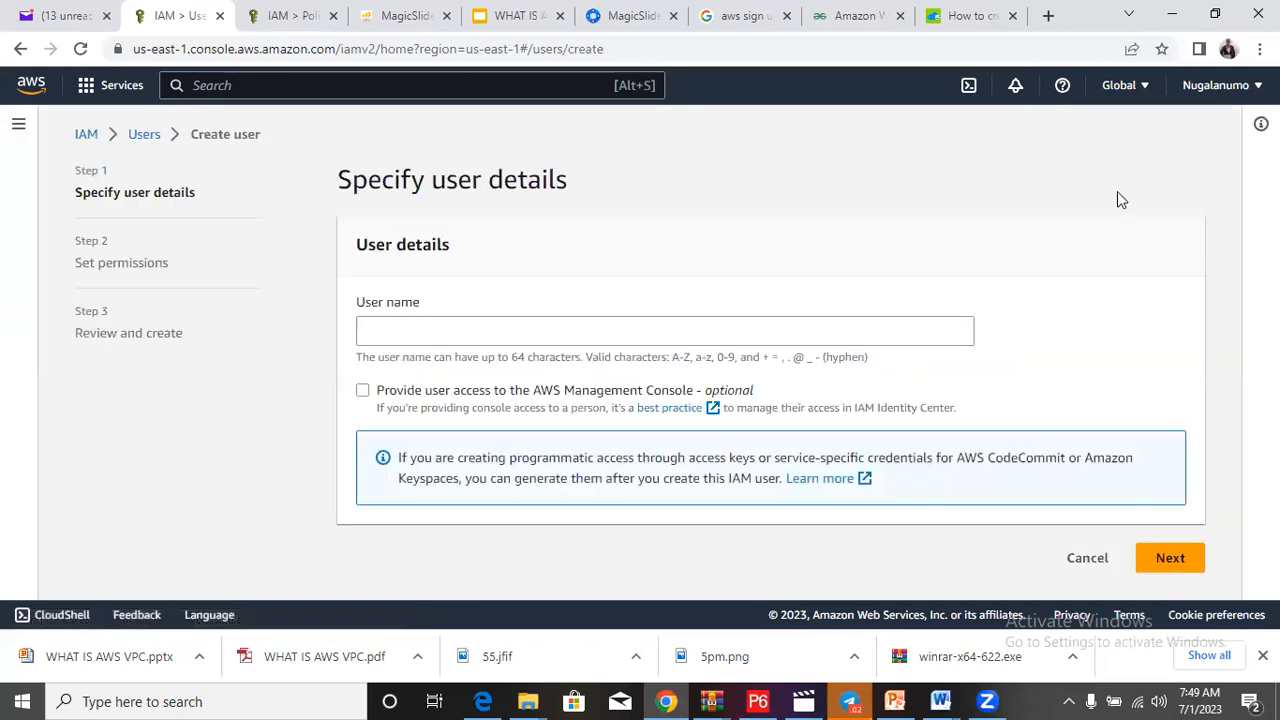
left_click(466, 332)
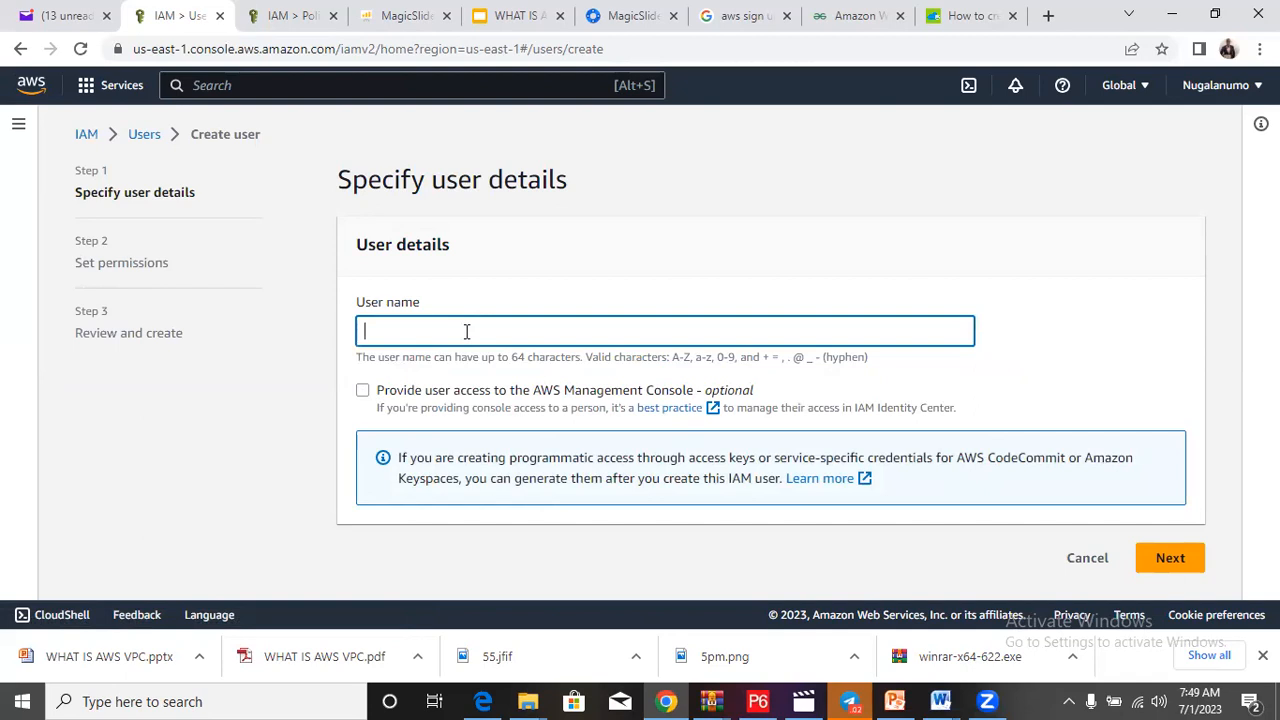
type("Pekene")
left_click(362, 391)
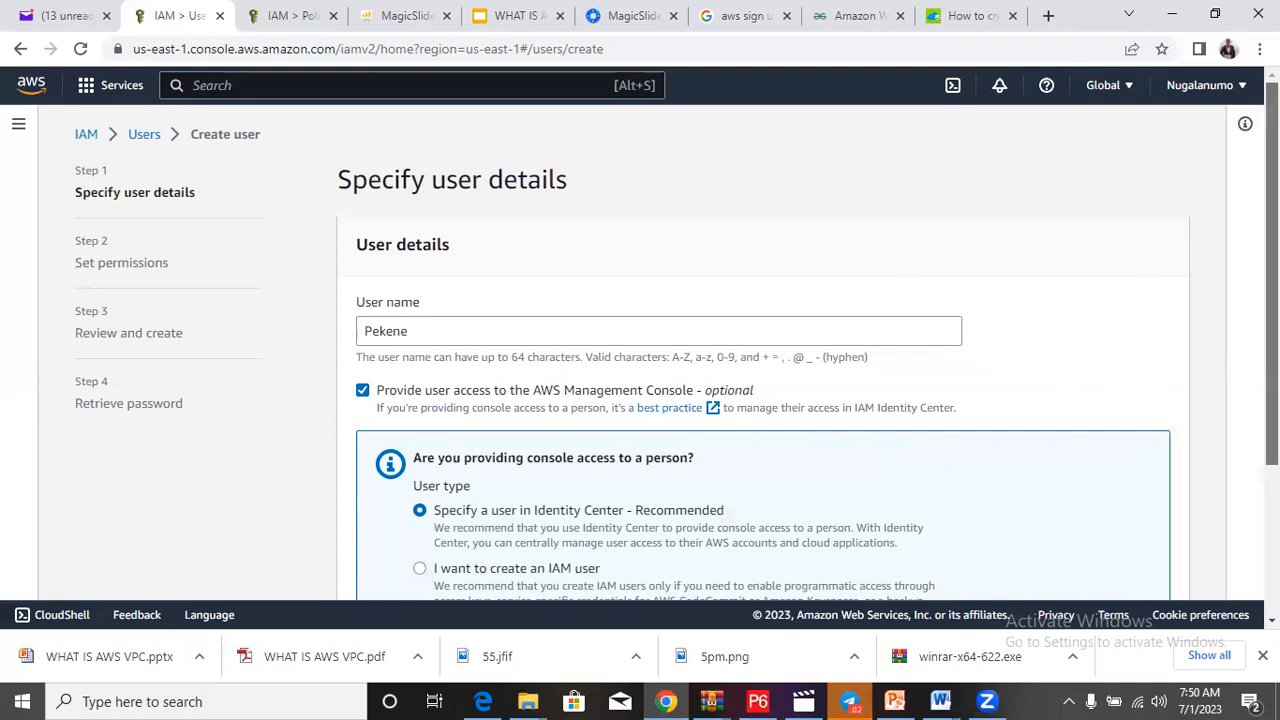
Choose to create an IAM user, keeping the autogenerated password and required password change at next sign-in, and continue to the permissions.
scroll(676, 341, "down", 1)
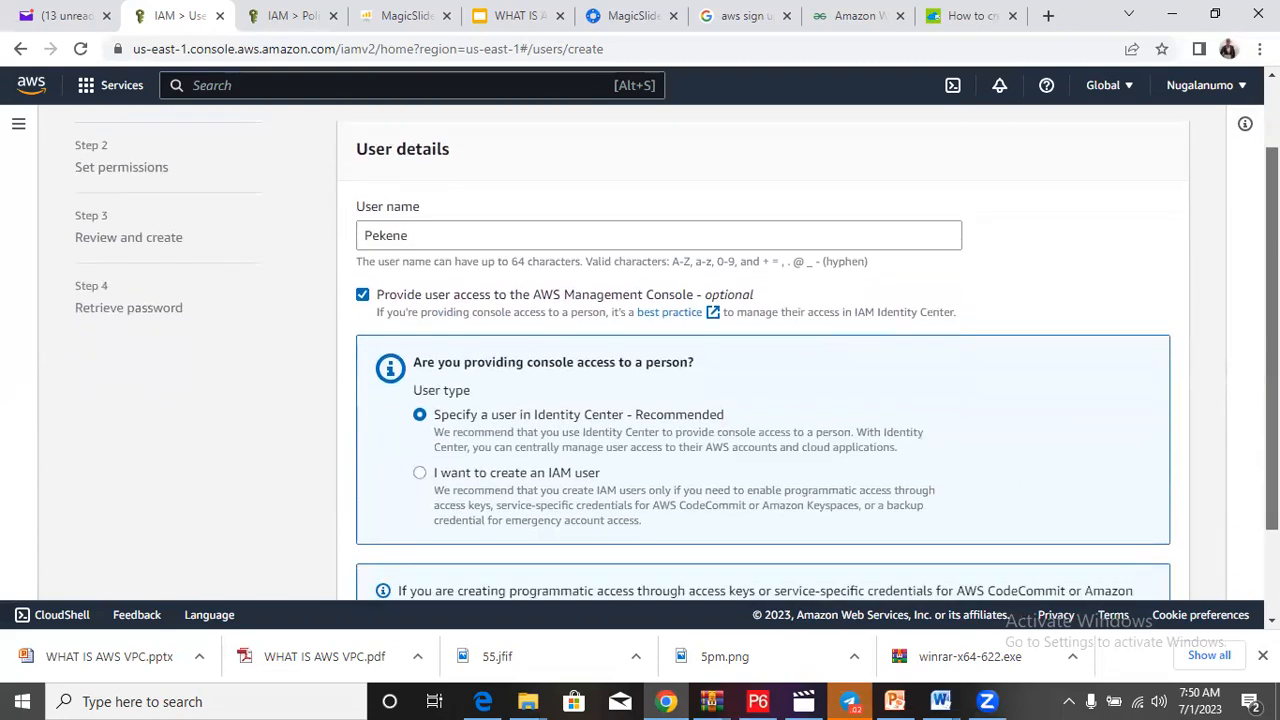
scroll(676, 356, "down", 2)
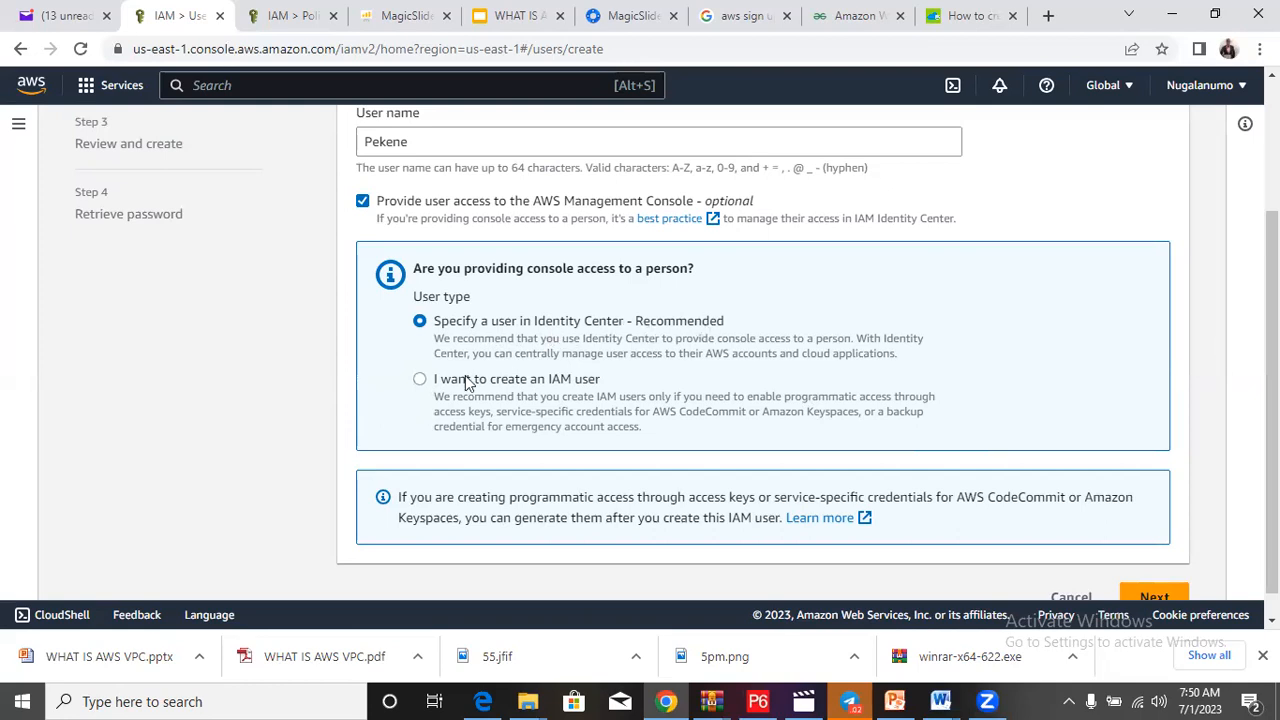
left_click(420, 380)
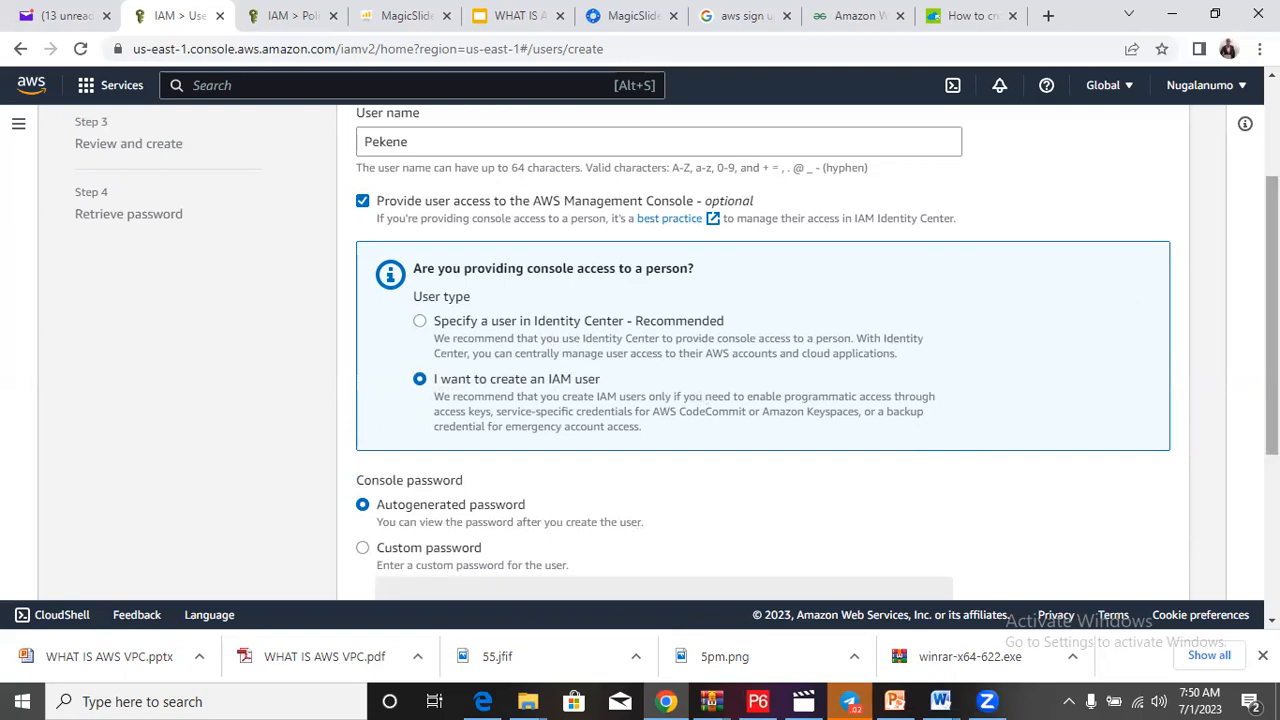
scroll(1272, 316, "down", 2)
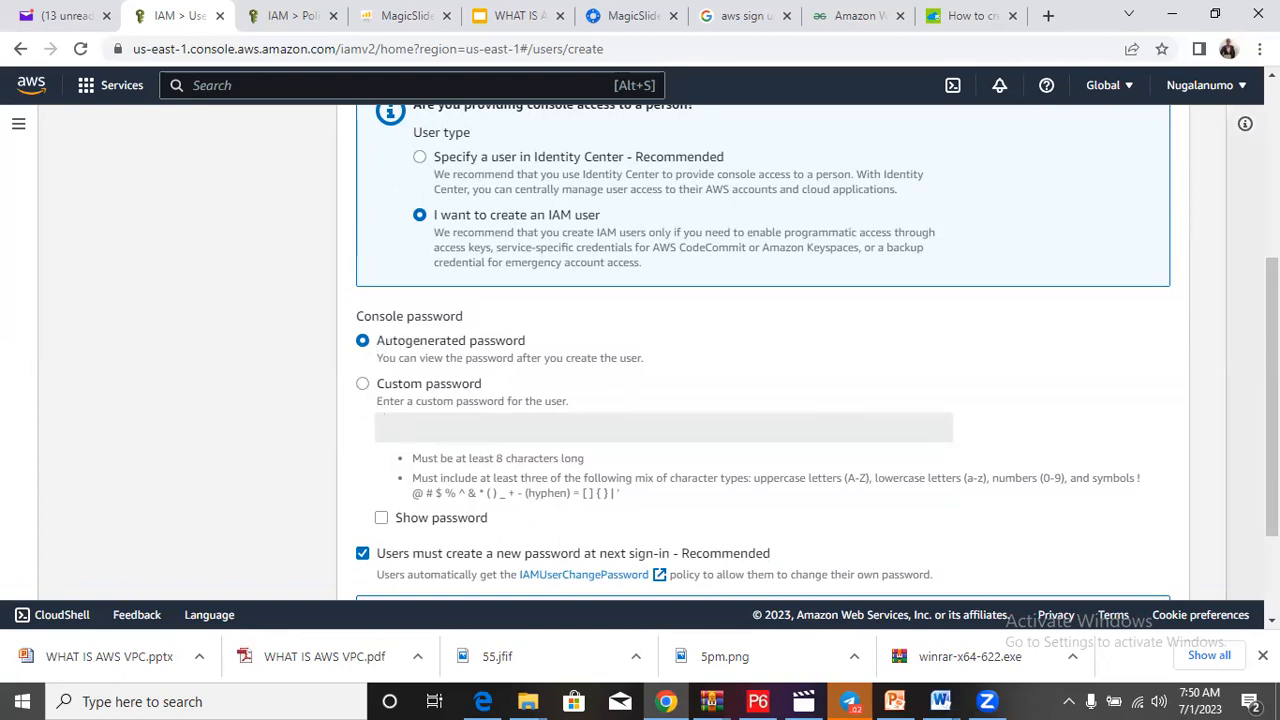
scroll(867, 512, "down", 1)
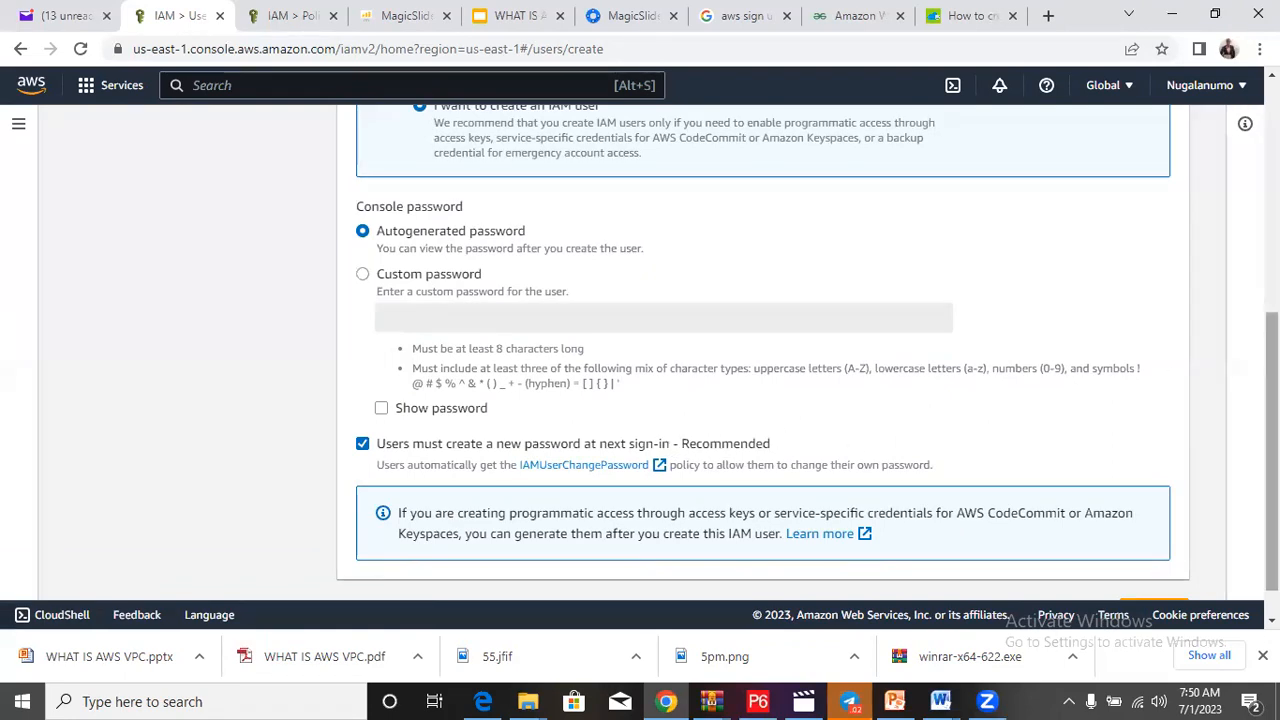
scroll(1262, 455, "down", 1)
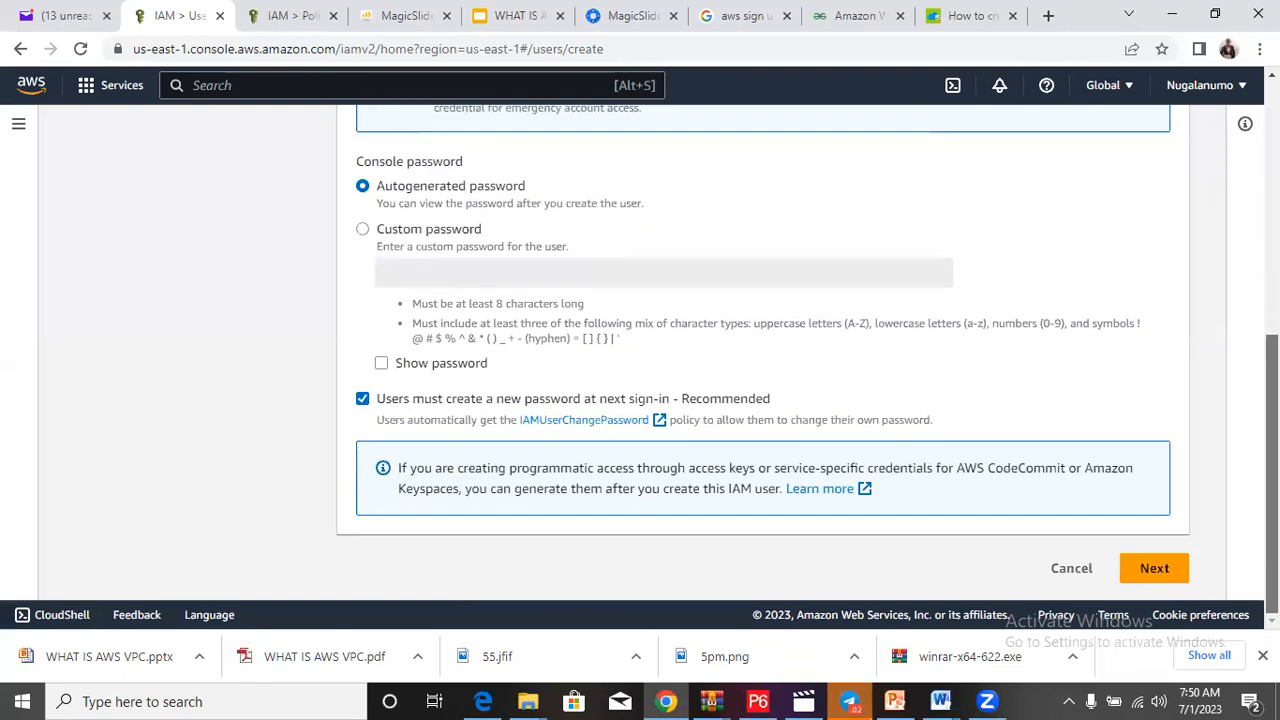
left_click(1154, 568)
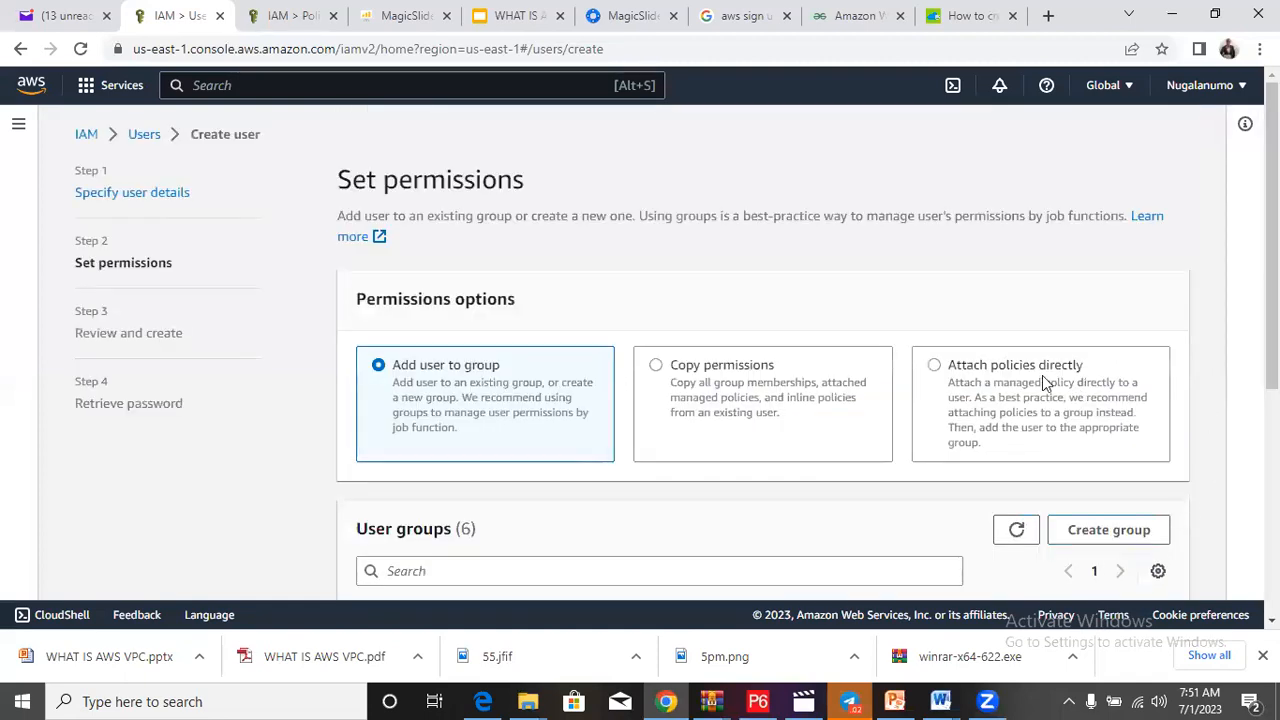
Choose to attach policies directly, filter the permissions policies by "A", and select AdministratorAccess.
left_click(935, 366)
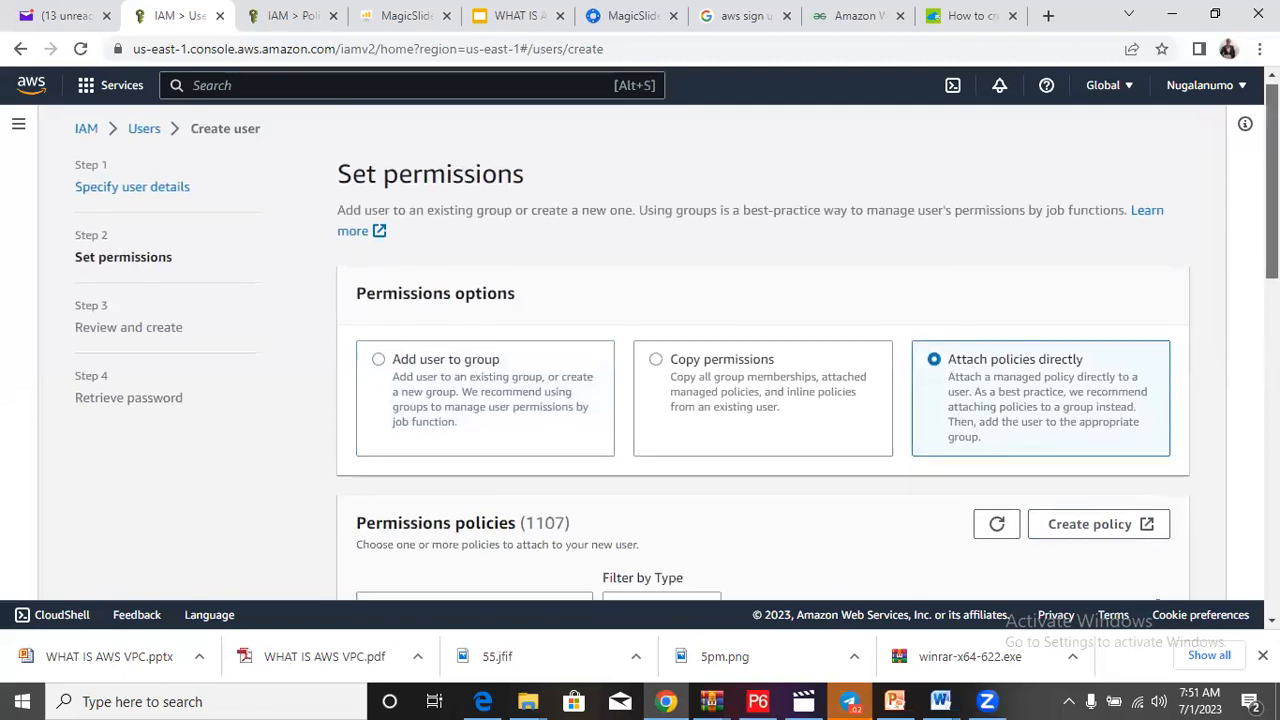
scroll(763, 350, "down", 3)
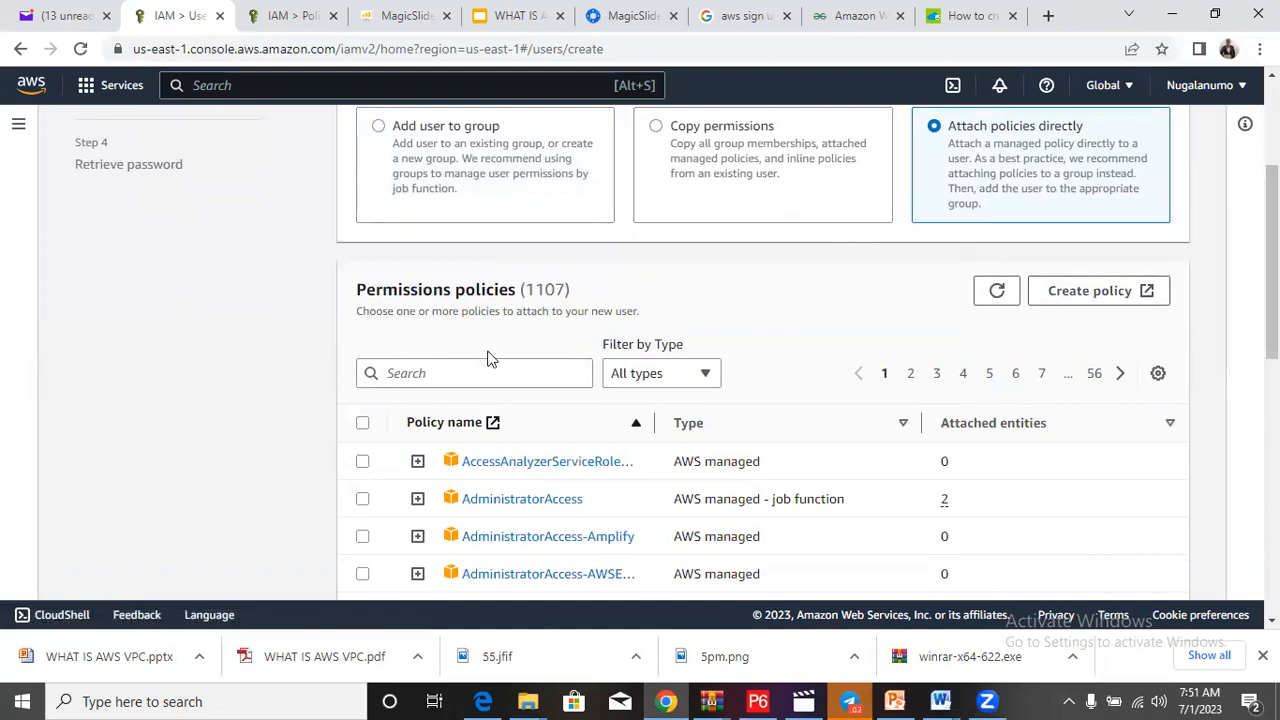
left_click(465, 373)
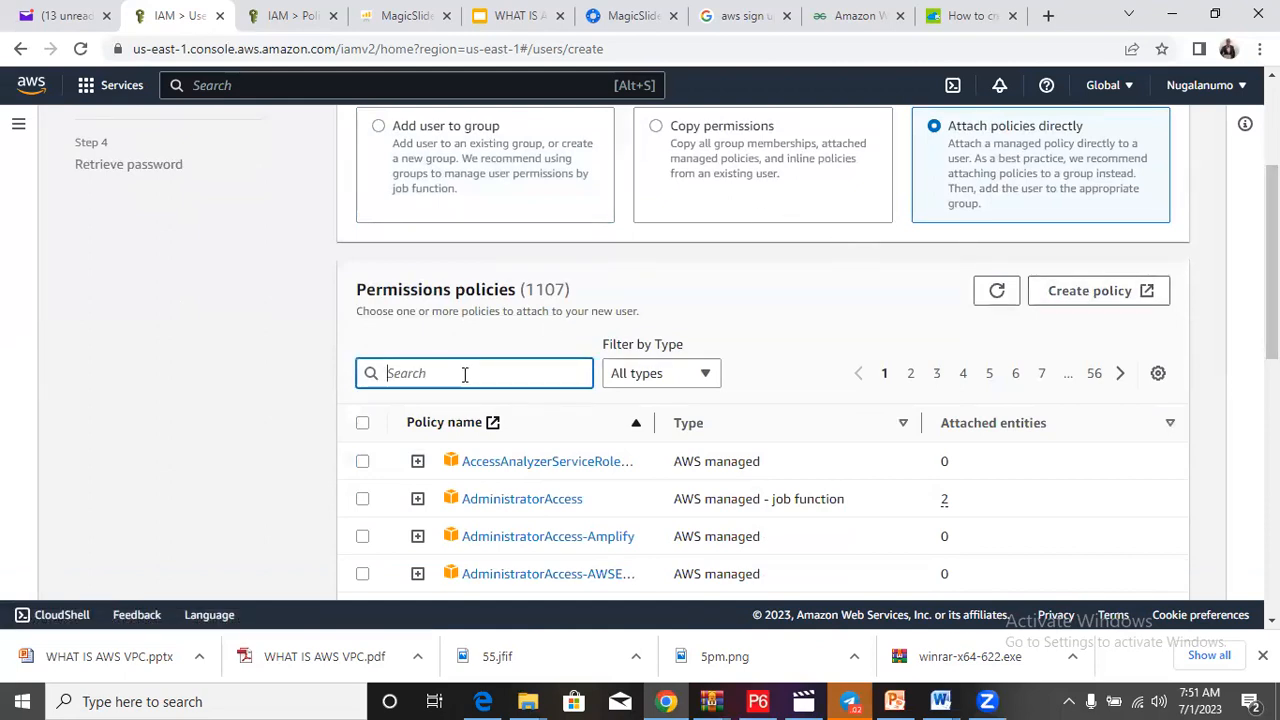
type("A")
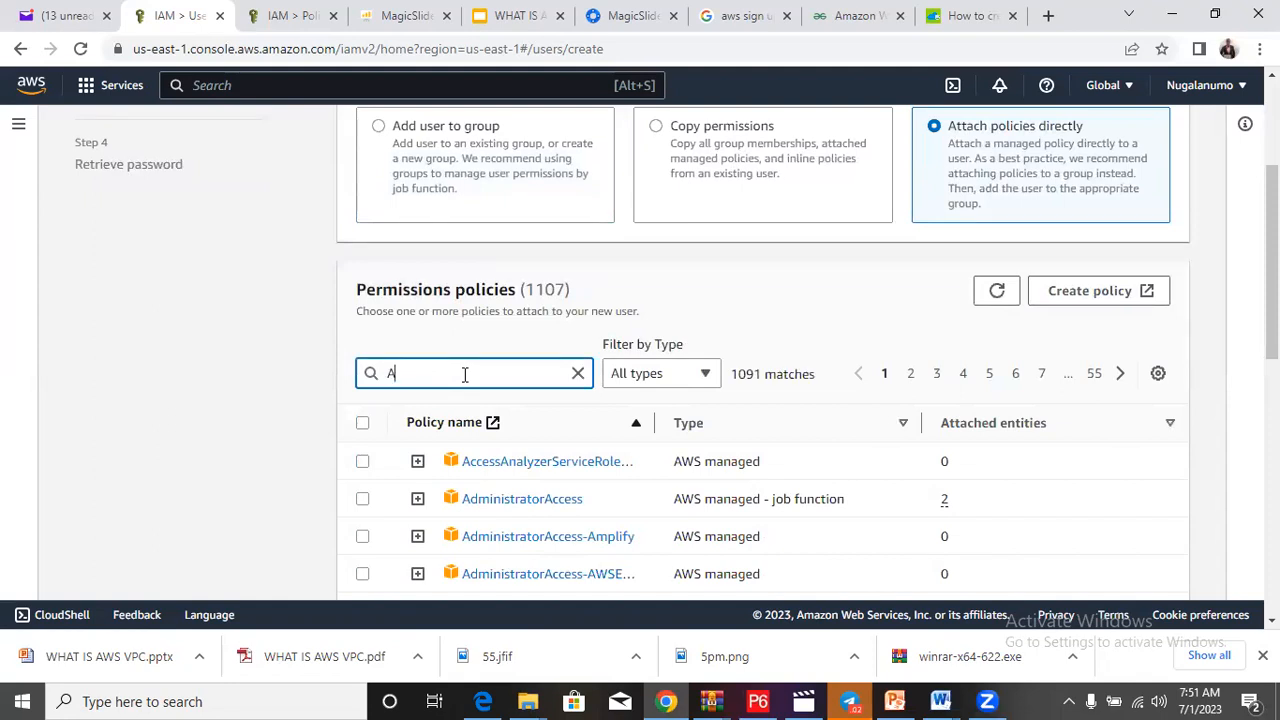
left_click(362, 499)
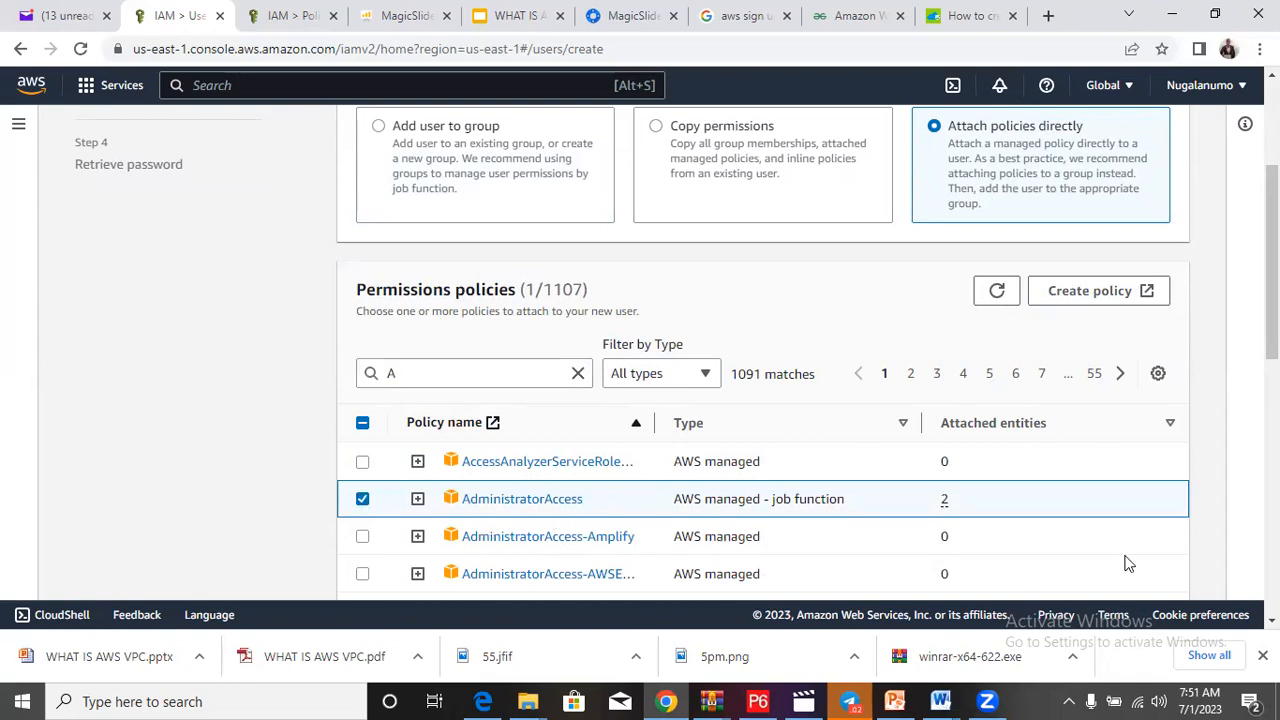
Continue without a permissions boundary to the review, and create the new user without tags.
scroll(760, 400, "down", 2)
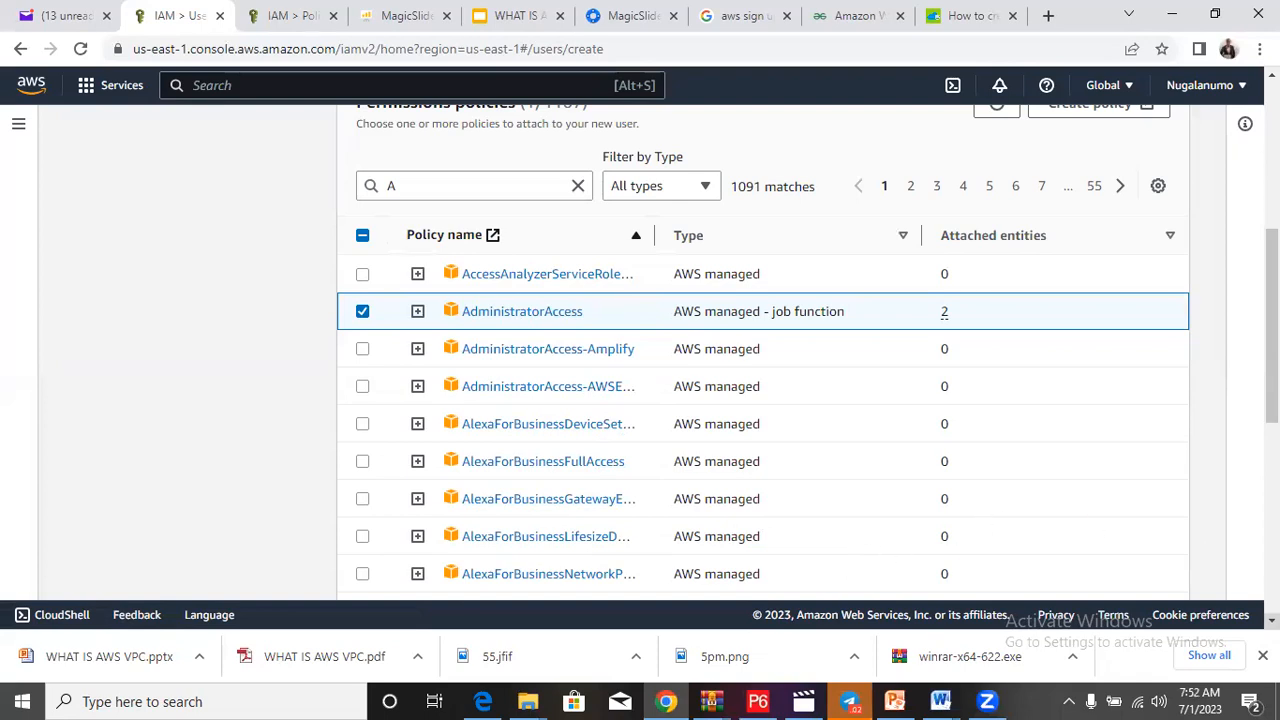
scroll(763, 350, "down", 4)
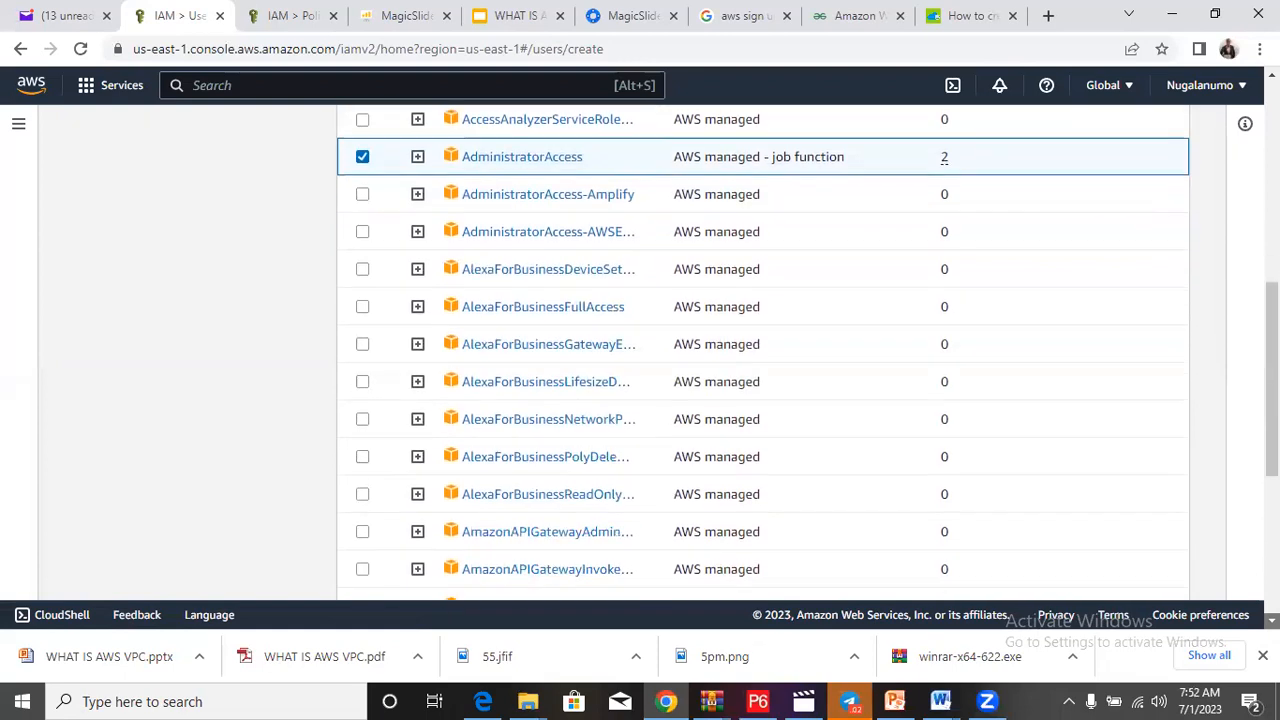
scroll(1243, 503, "down", 2)
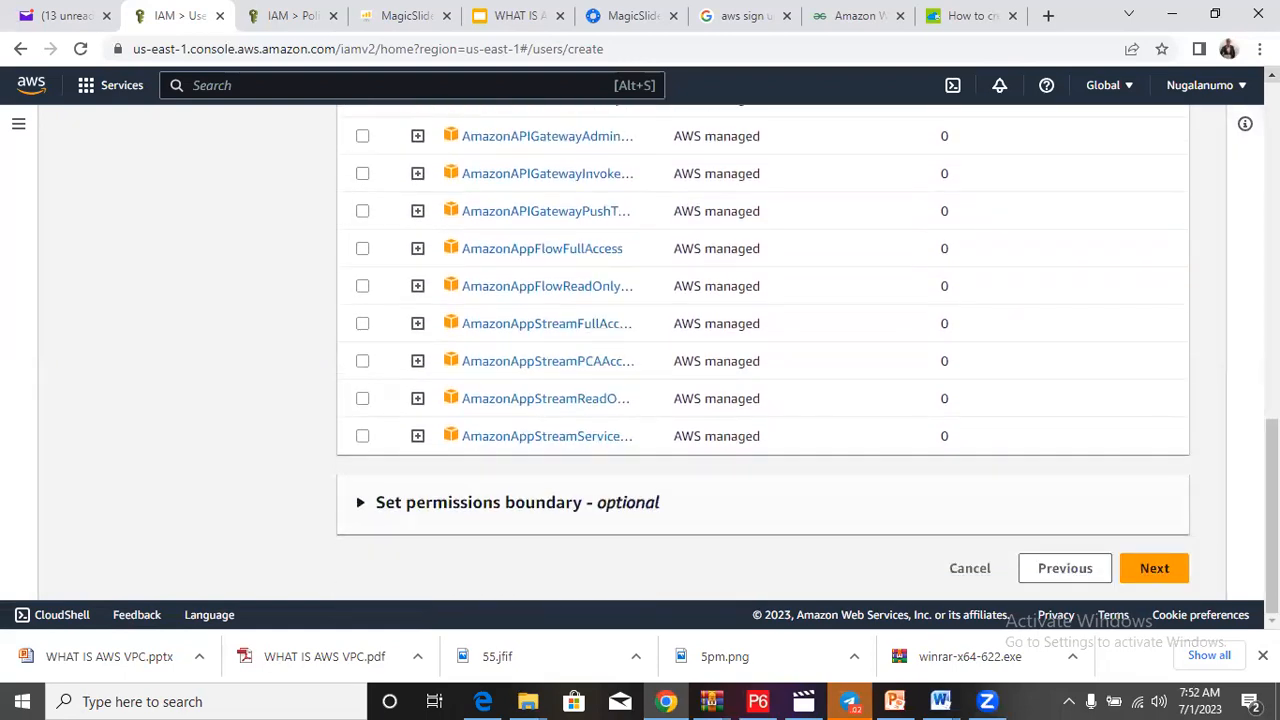
scroll(763, 350, "up", 3)
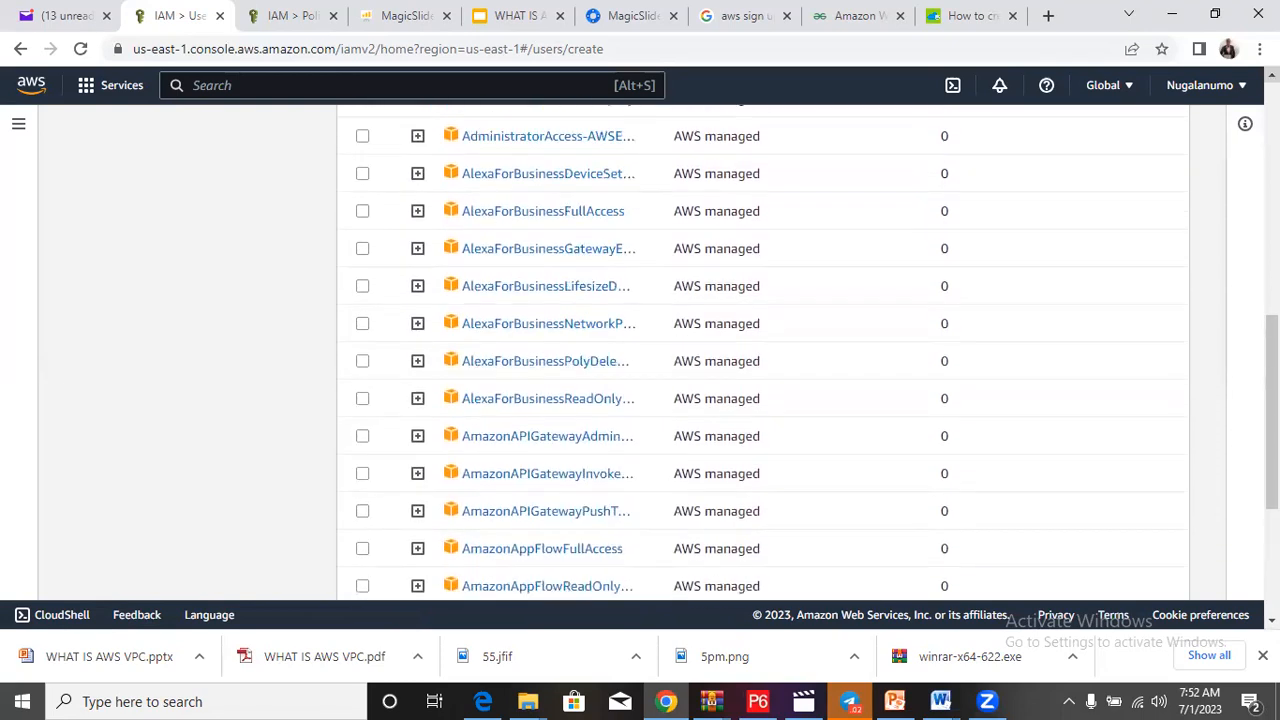
scroll(763, 350, "up", 1)
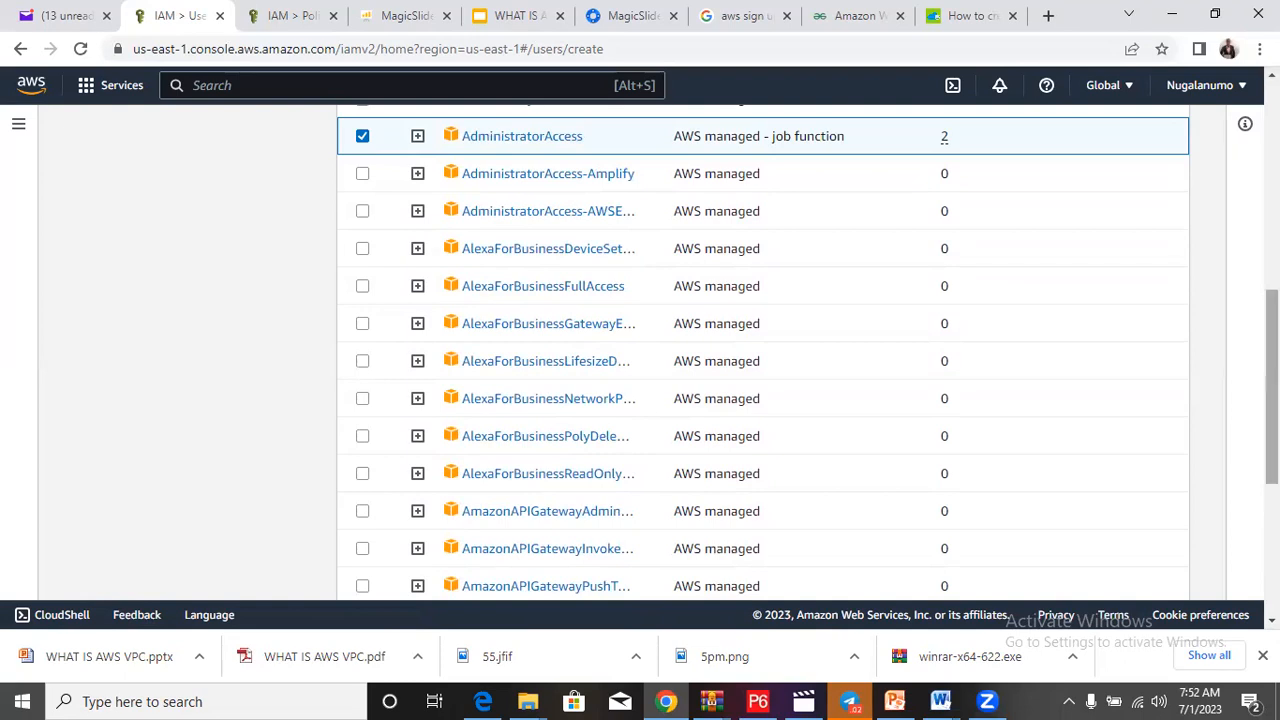
scroll(763, 350, "down", 2)
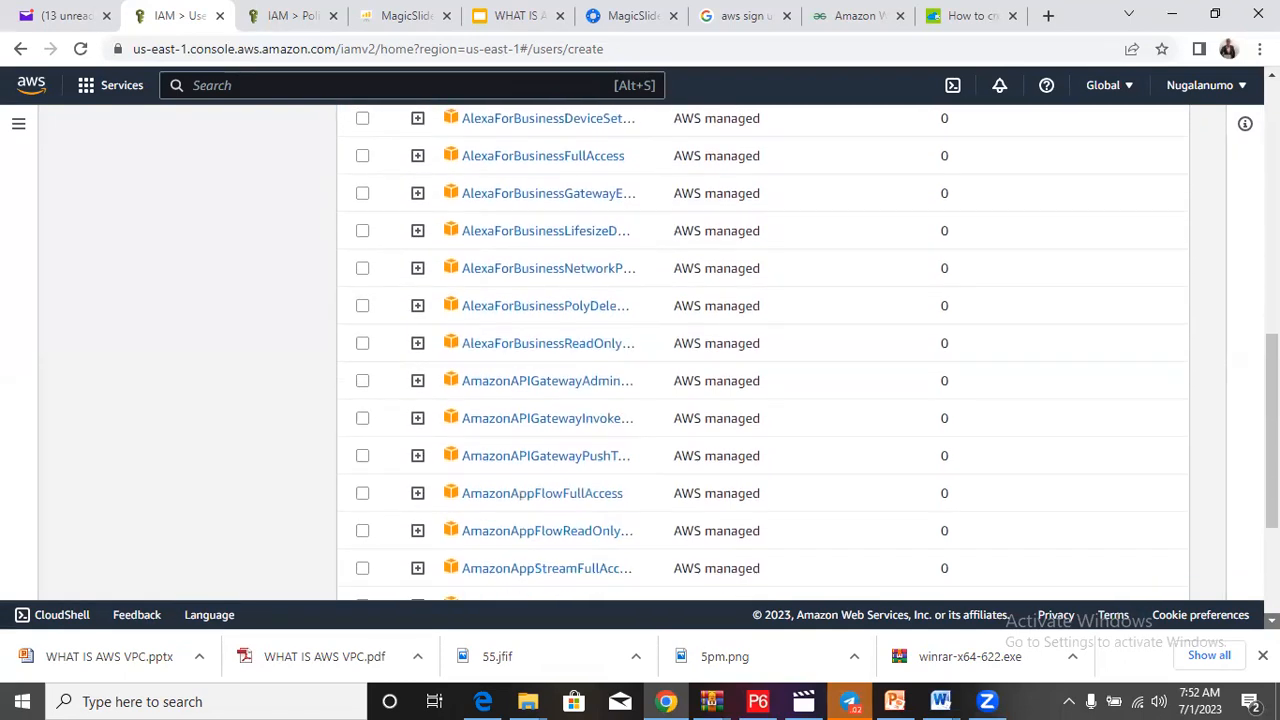
scroll(763, 350, "down", 3)
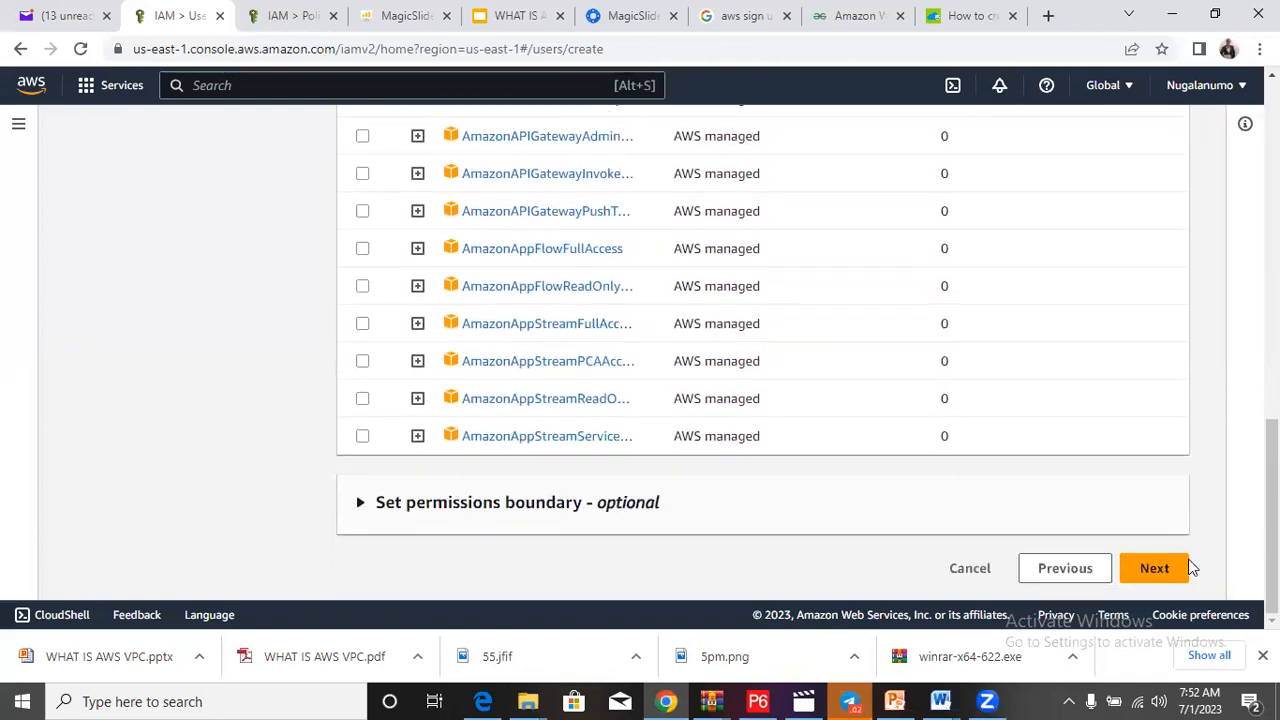
left_click(1176, 568)
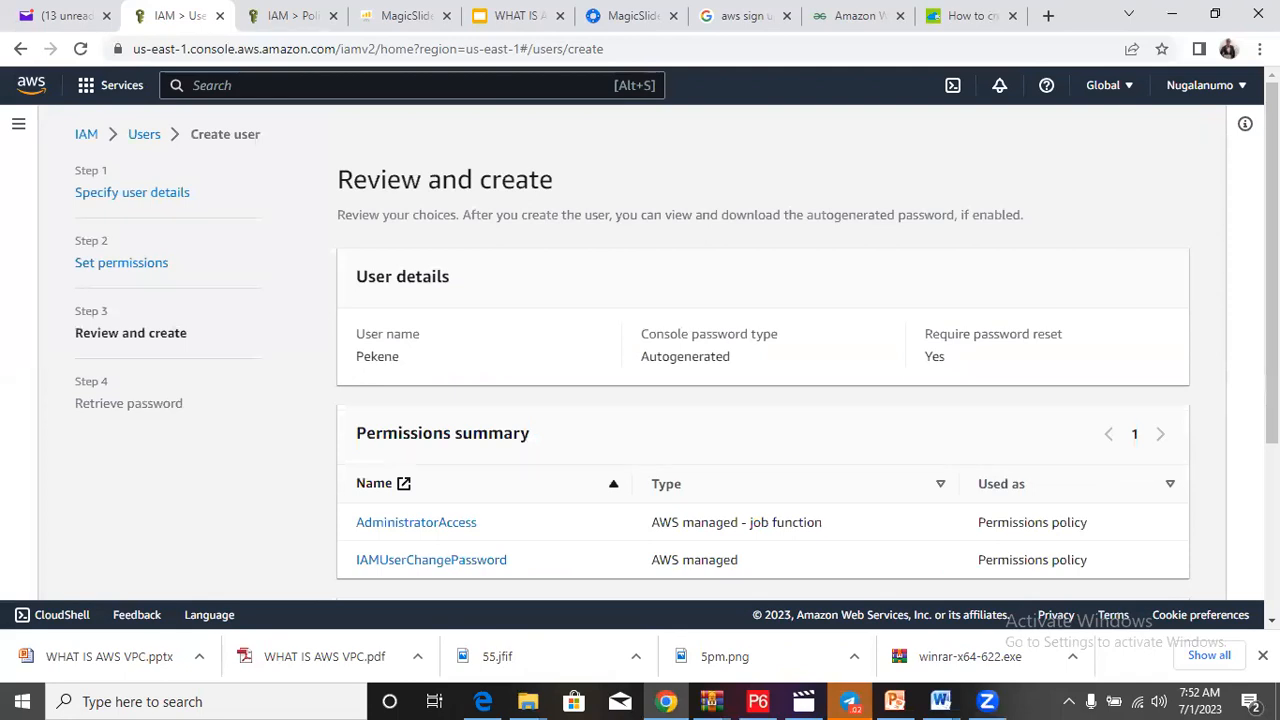
scroll(760, 360, "down", 3)
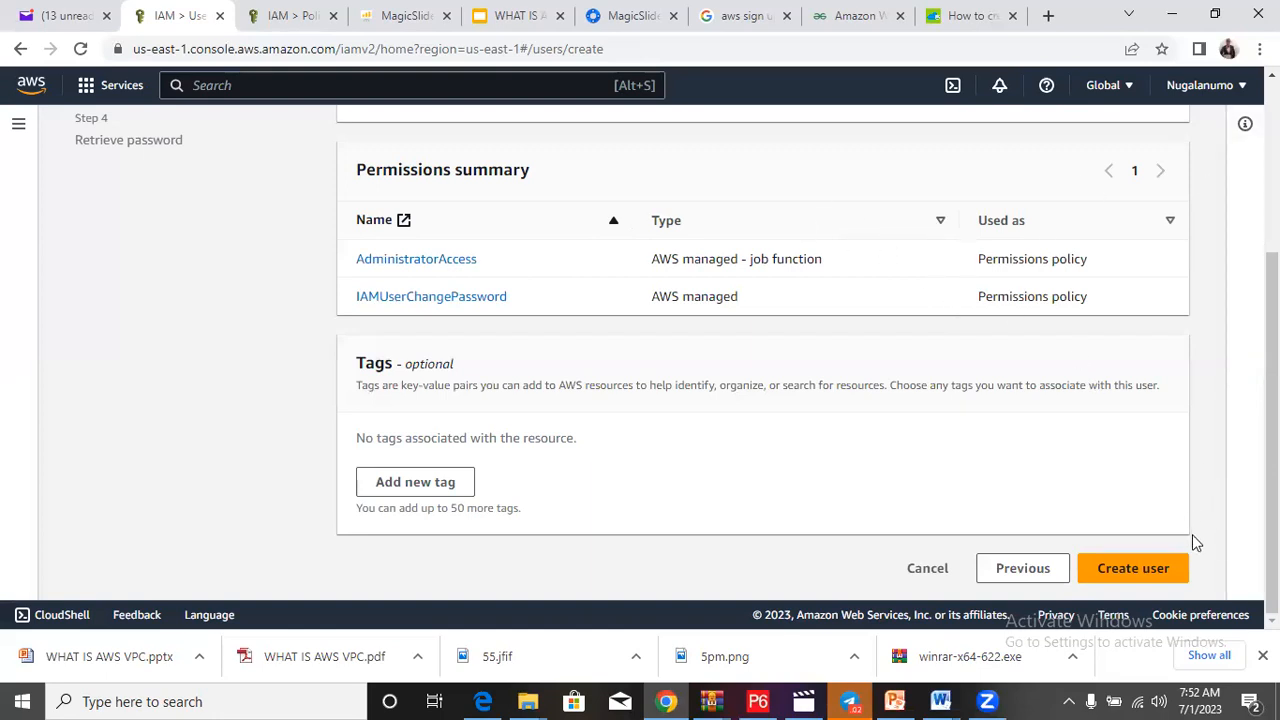
left_click(1155, 570)
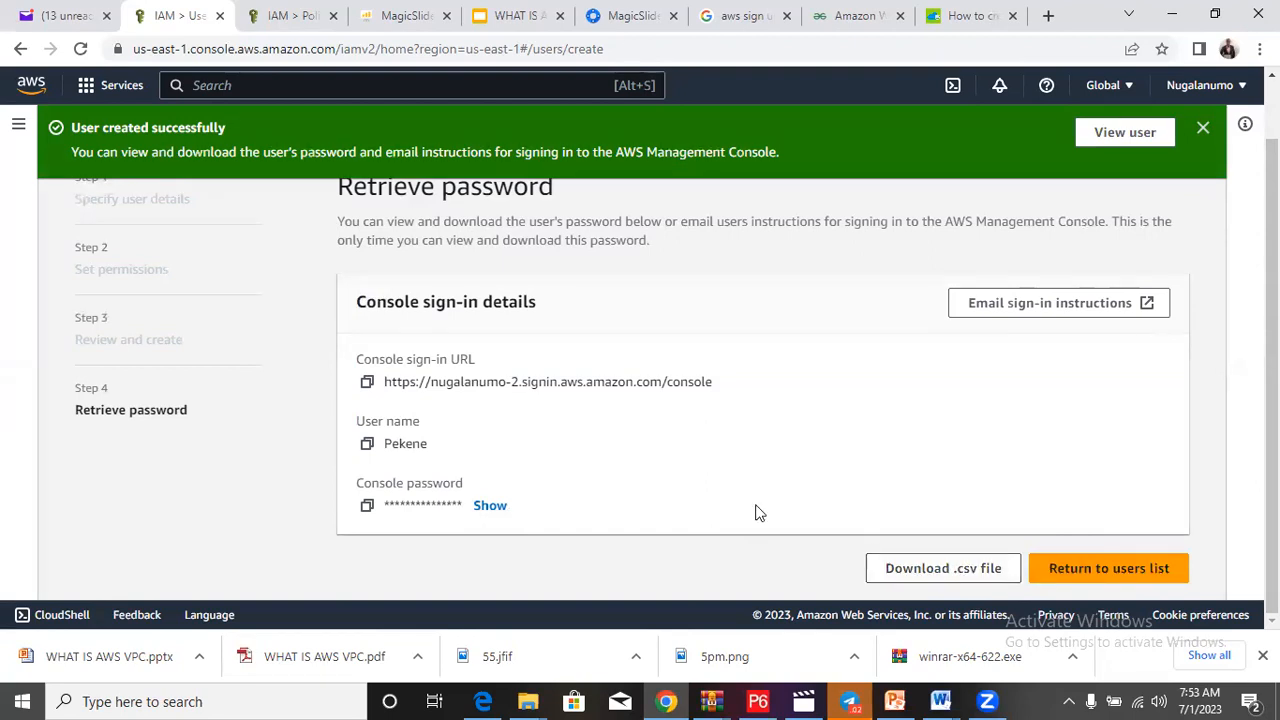
Reveal and hide the new user's console password, and download the sign-in credentials as a .csv file.
left_click(490, 507)
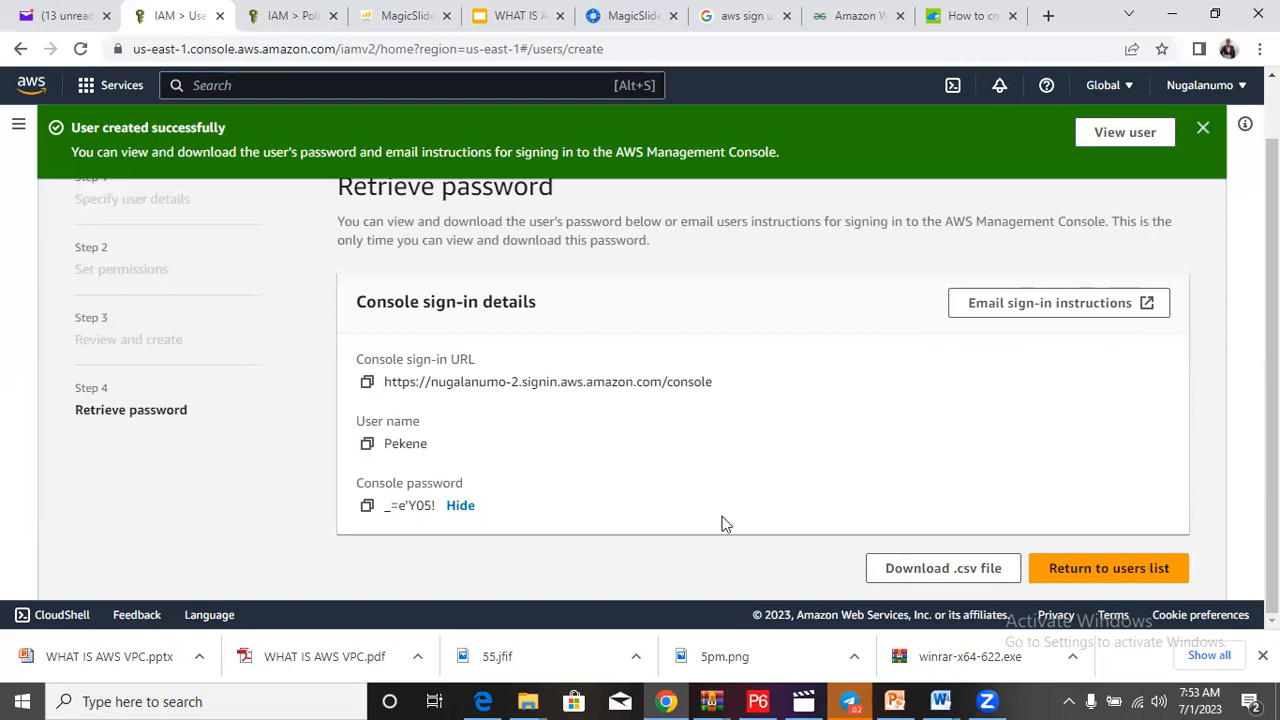
left_click(460, 505)
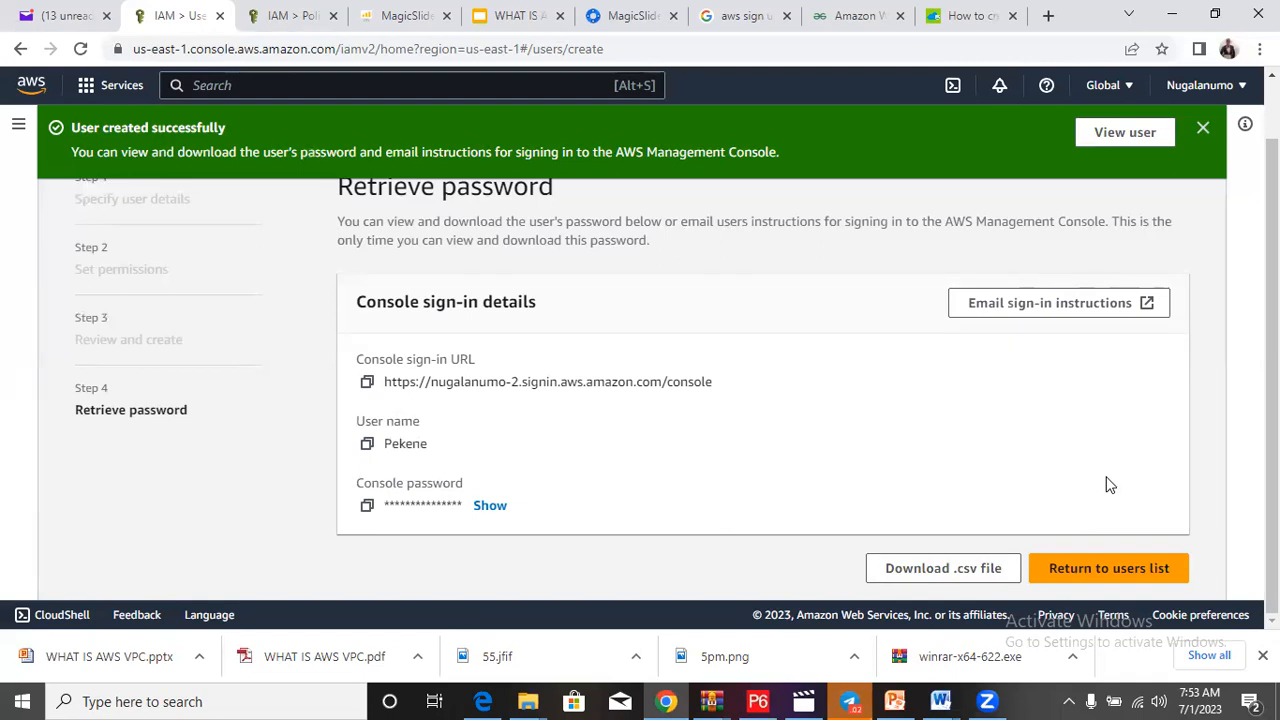
left_click(968, 574)
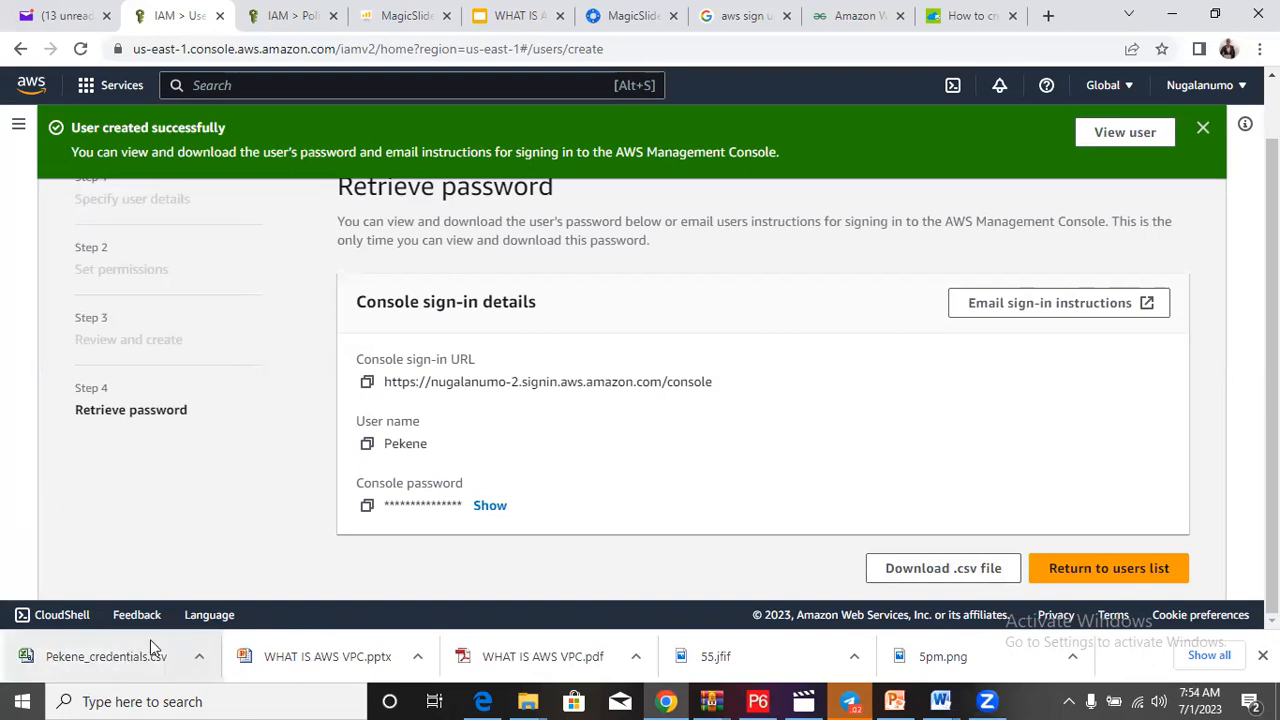
Locate the downloaded credentials file in its folder, view it in Excel, and minimize both windows.
left_click(200, 657)
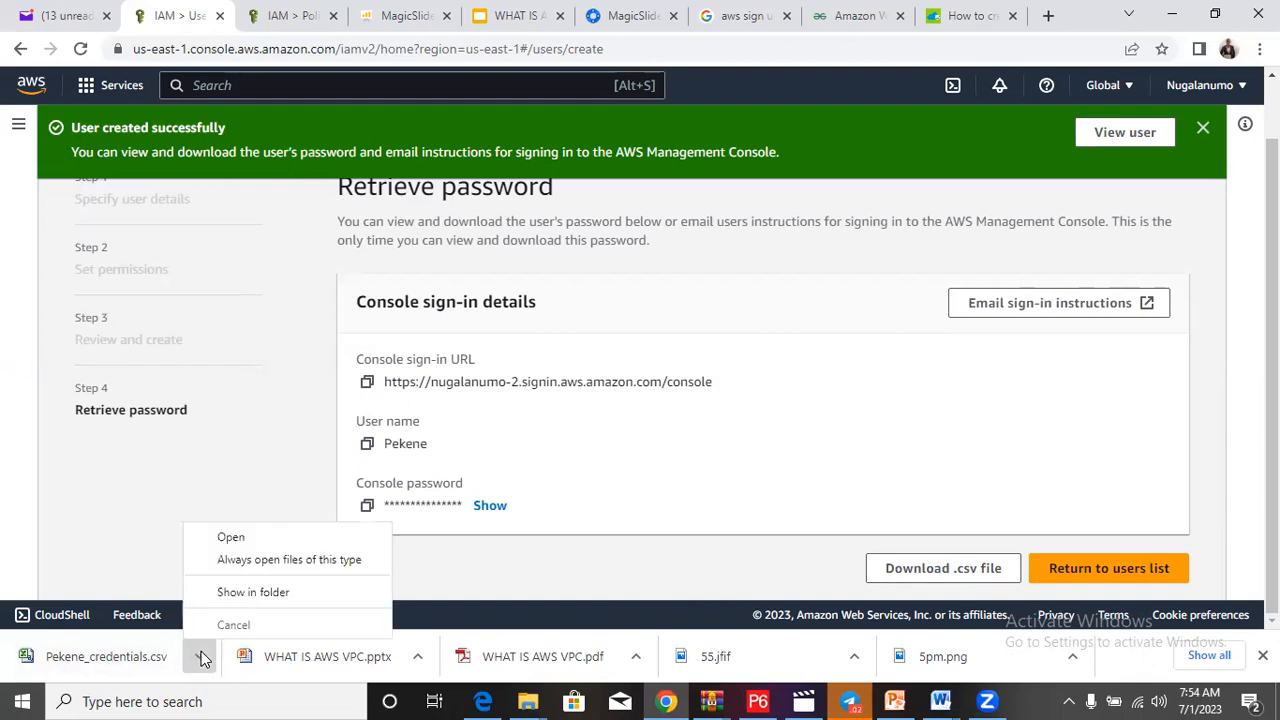
left_click(276, 597)
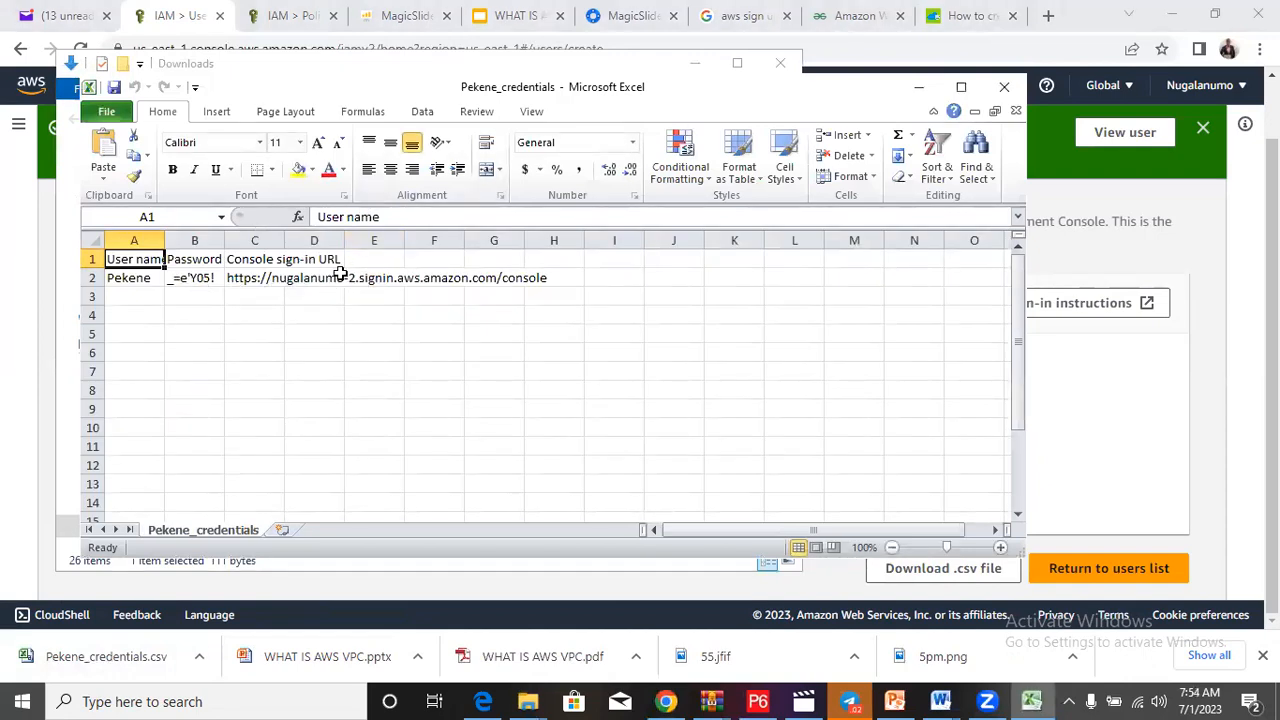
left_click(908, 88)
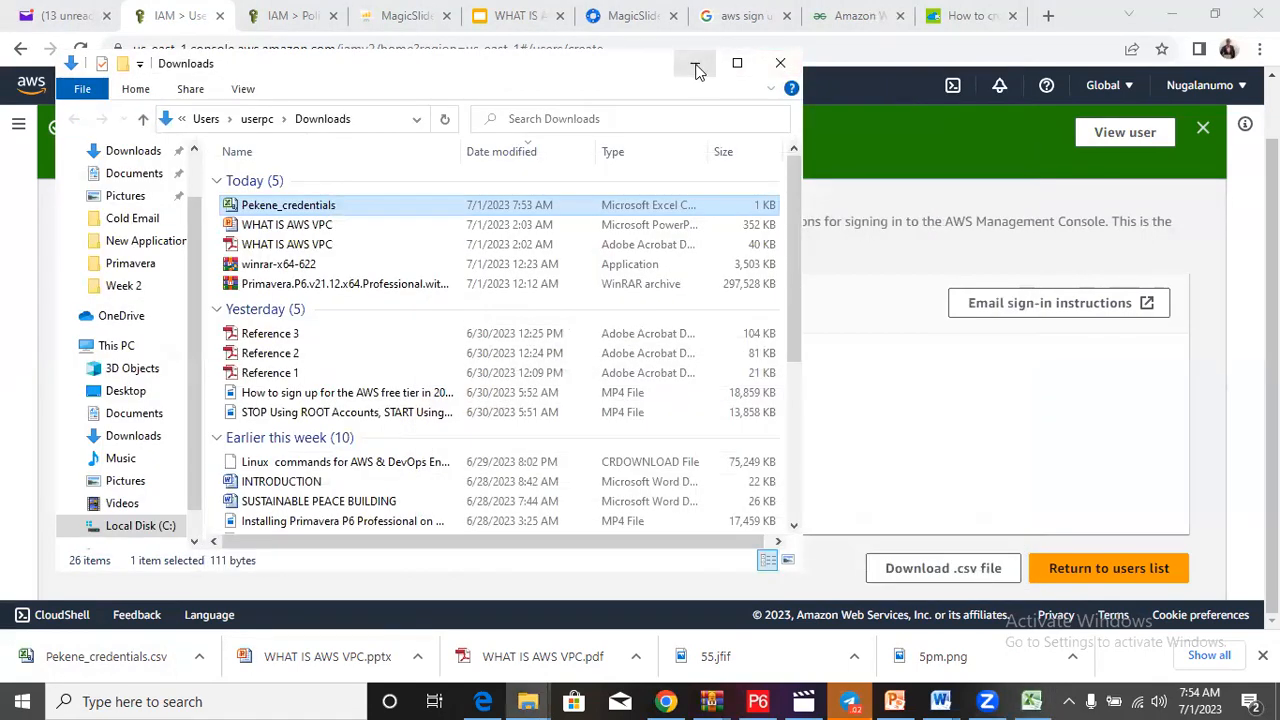
left_click(695, 66)
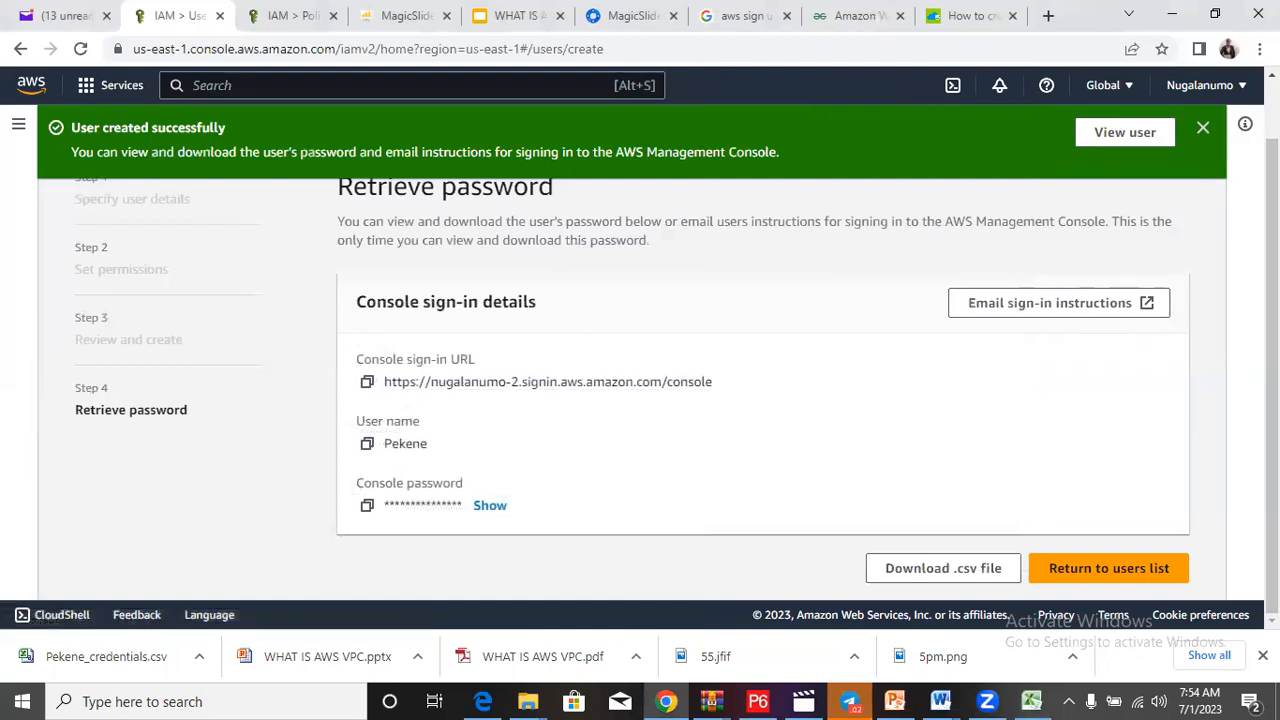
Open the newly created user's details and display its security credentials.
left_click(1272, 75)
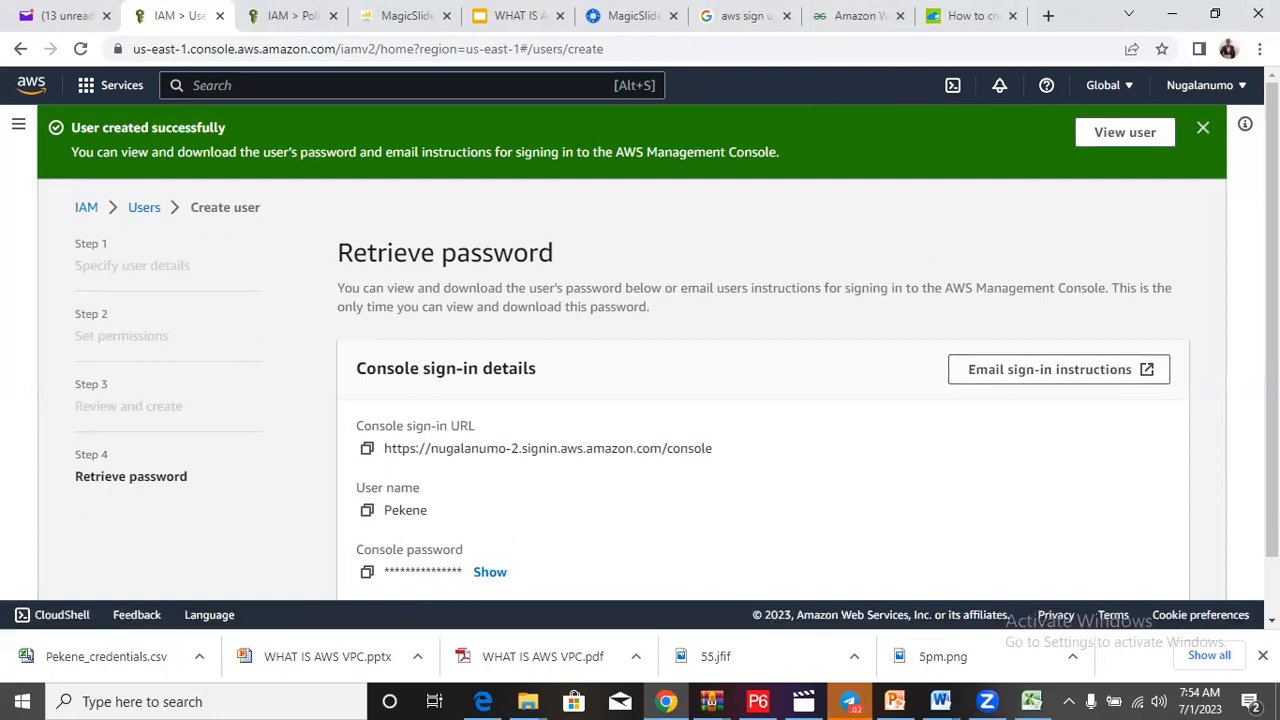
scroll(660, 350, "down", 1)
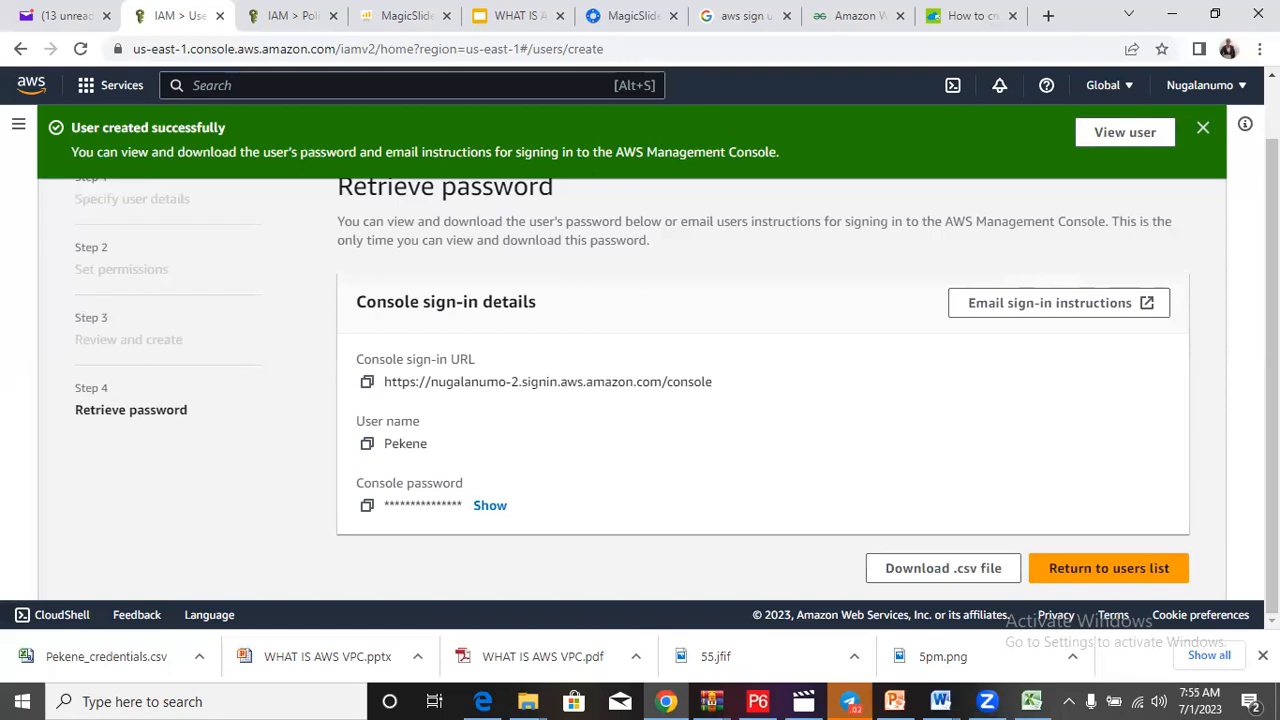
scroll(700, 380, "up", 2)
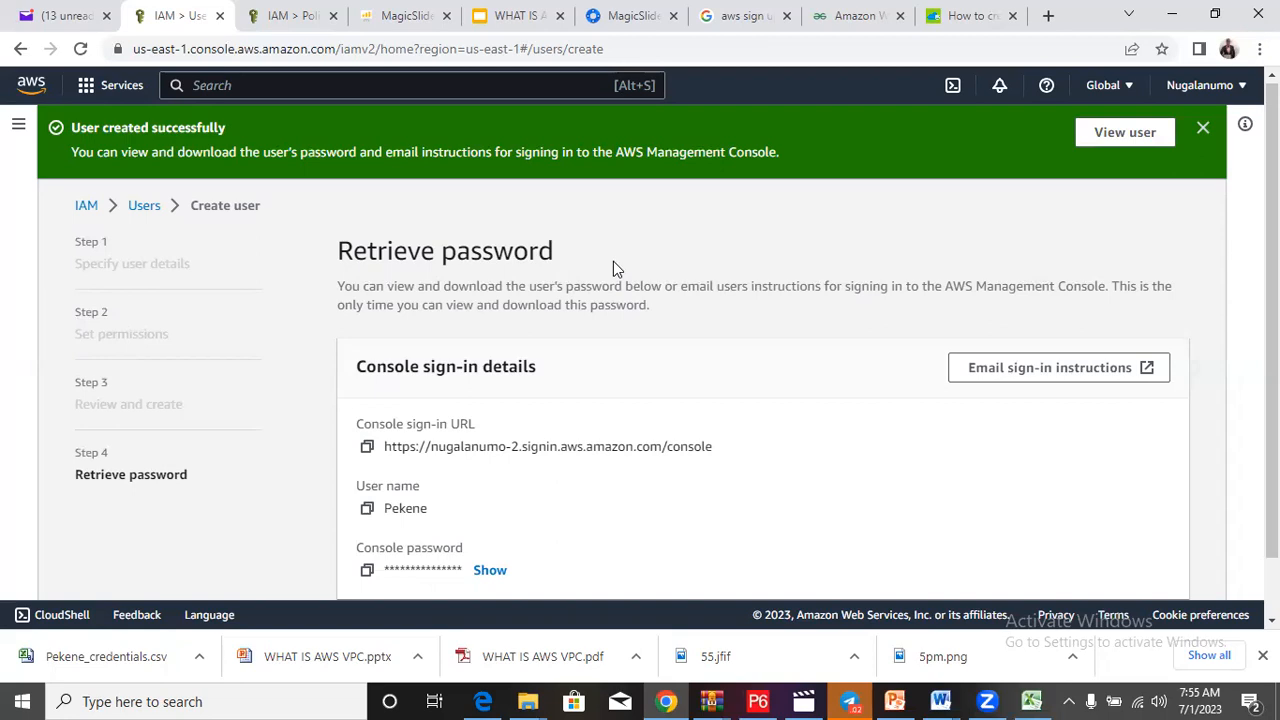
left_click(1104, 138)
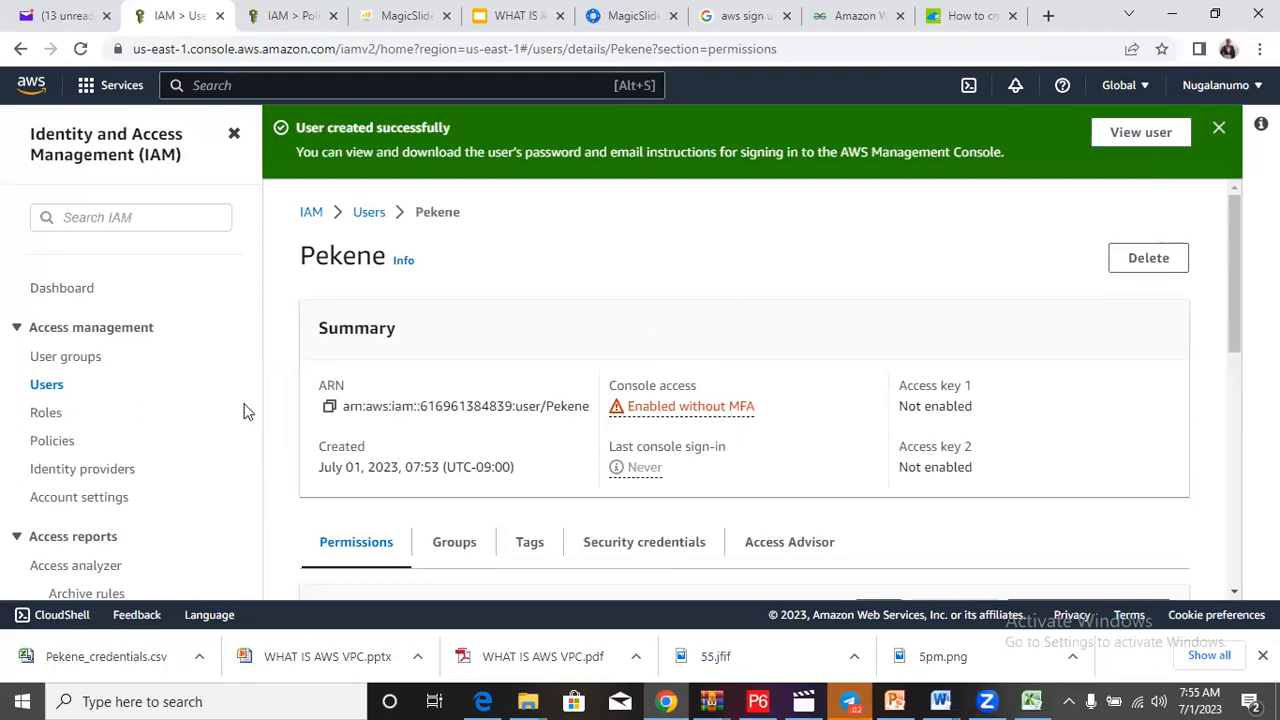
left_click(1237, 596)
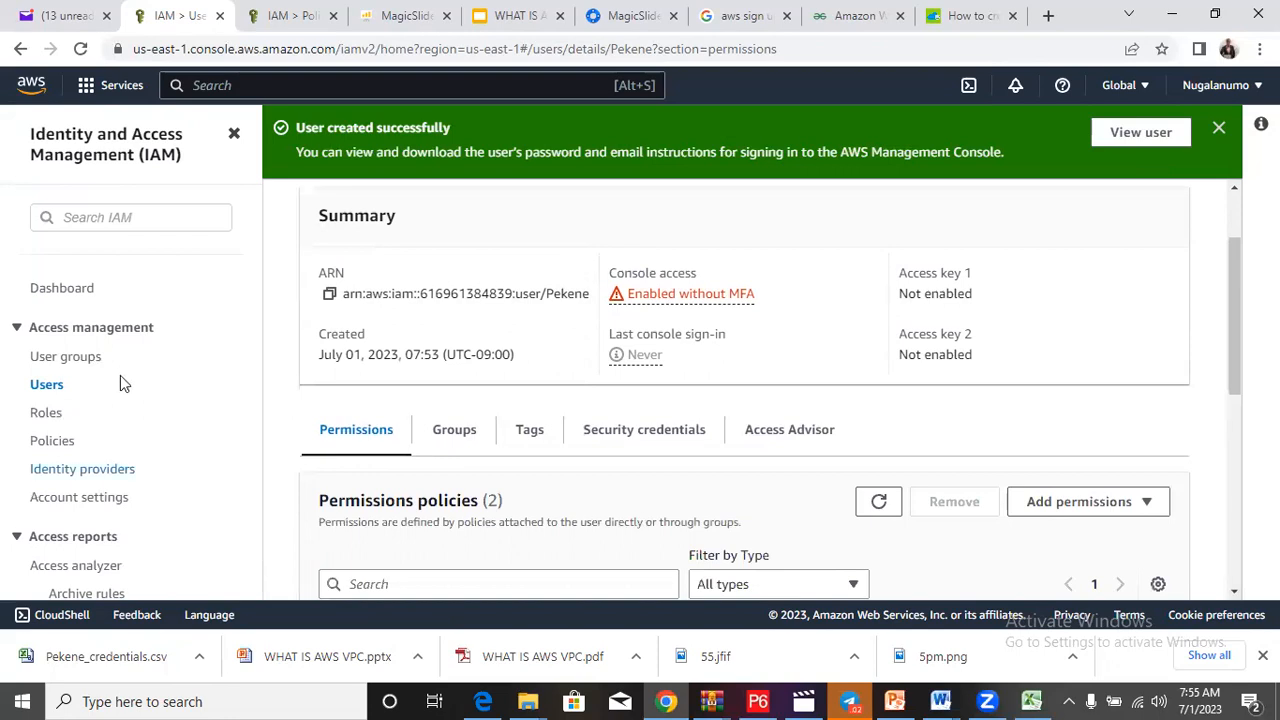
left_click(211, 546)
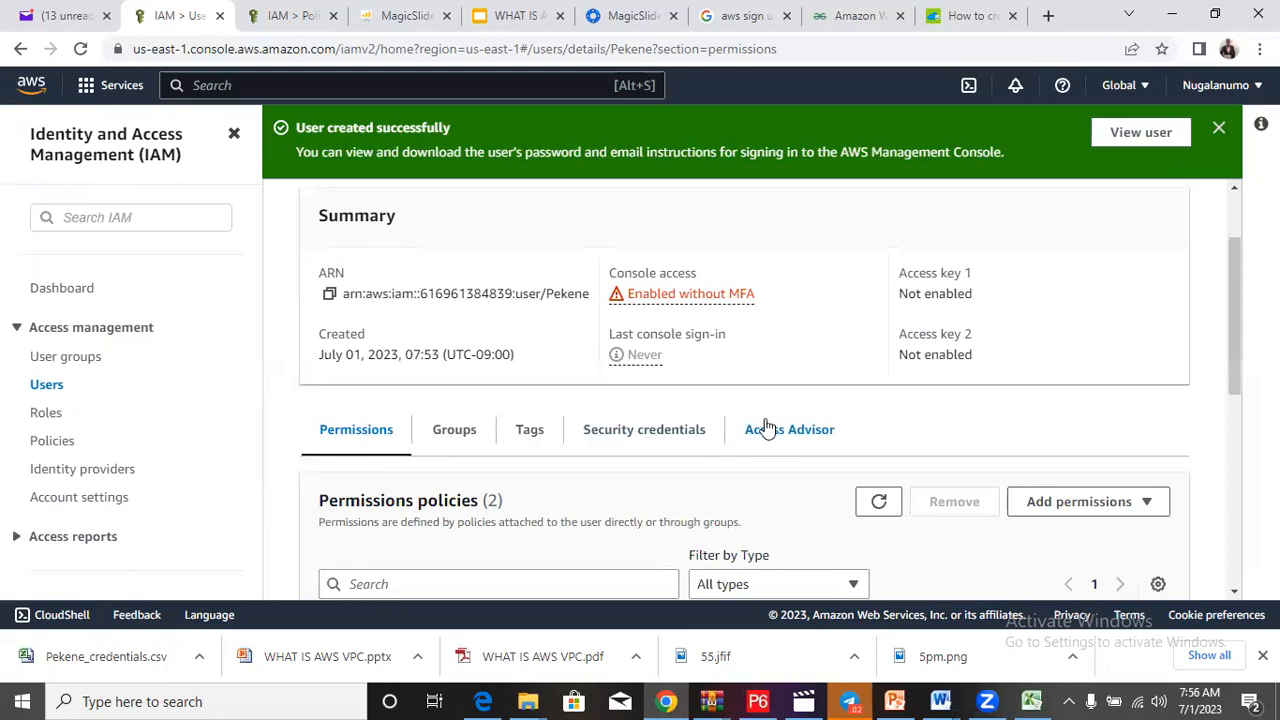
left_click(684, 437)
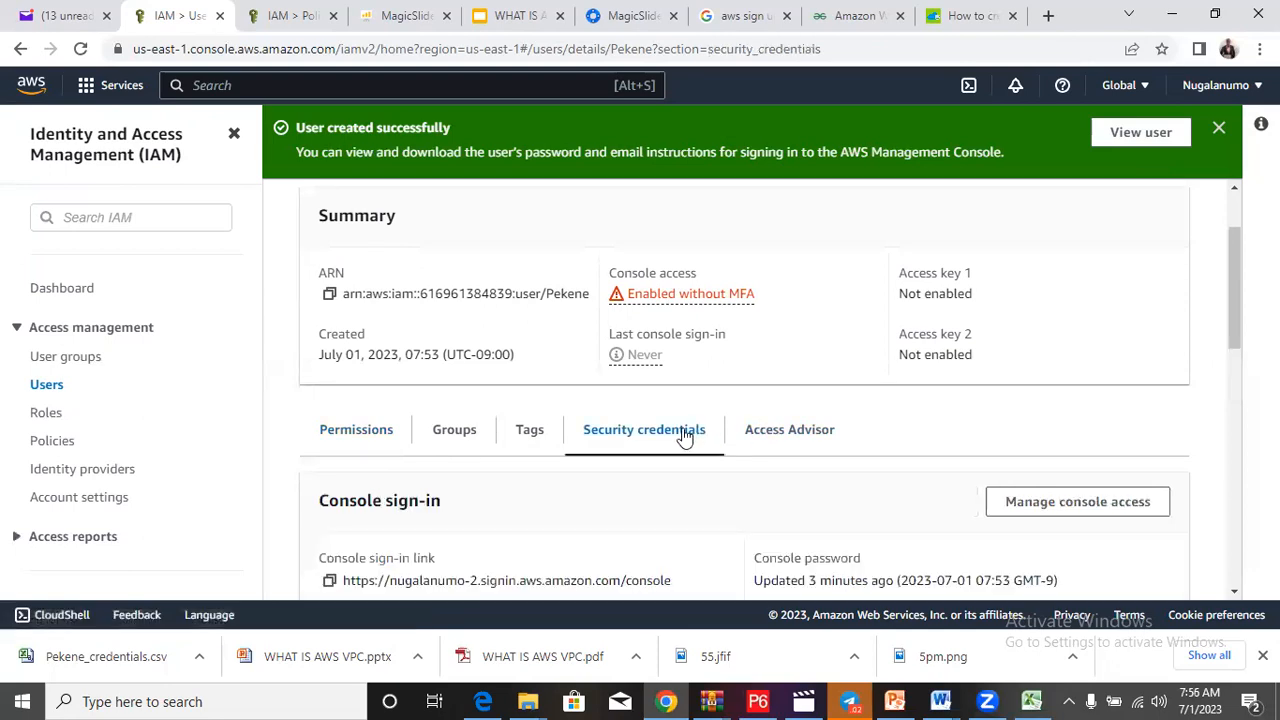
Examine the user's console sign-in, multi-factor authentication and access key sections.
left_click(1236, 592)
left_click(1236, 592)
left_click(1236, 592)
left_click(1236, 592)
left_click(1236, 592)
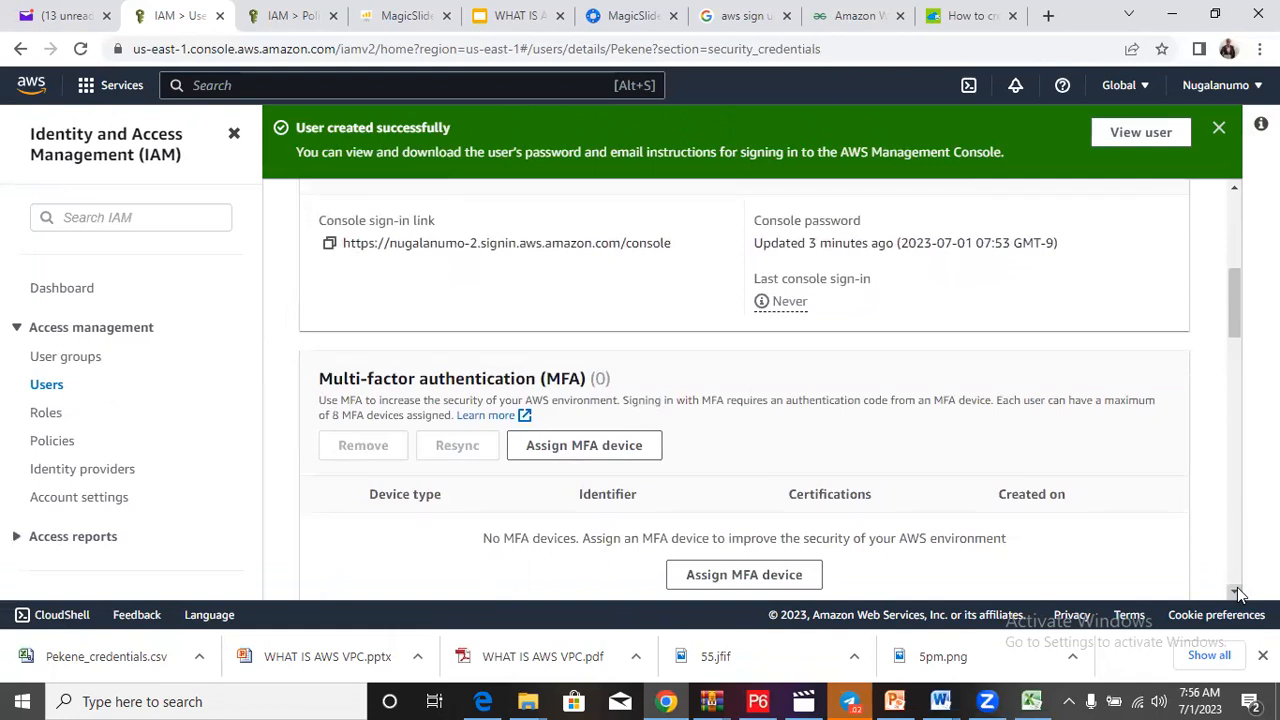
left_click(1236, 592)
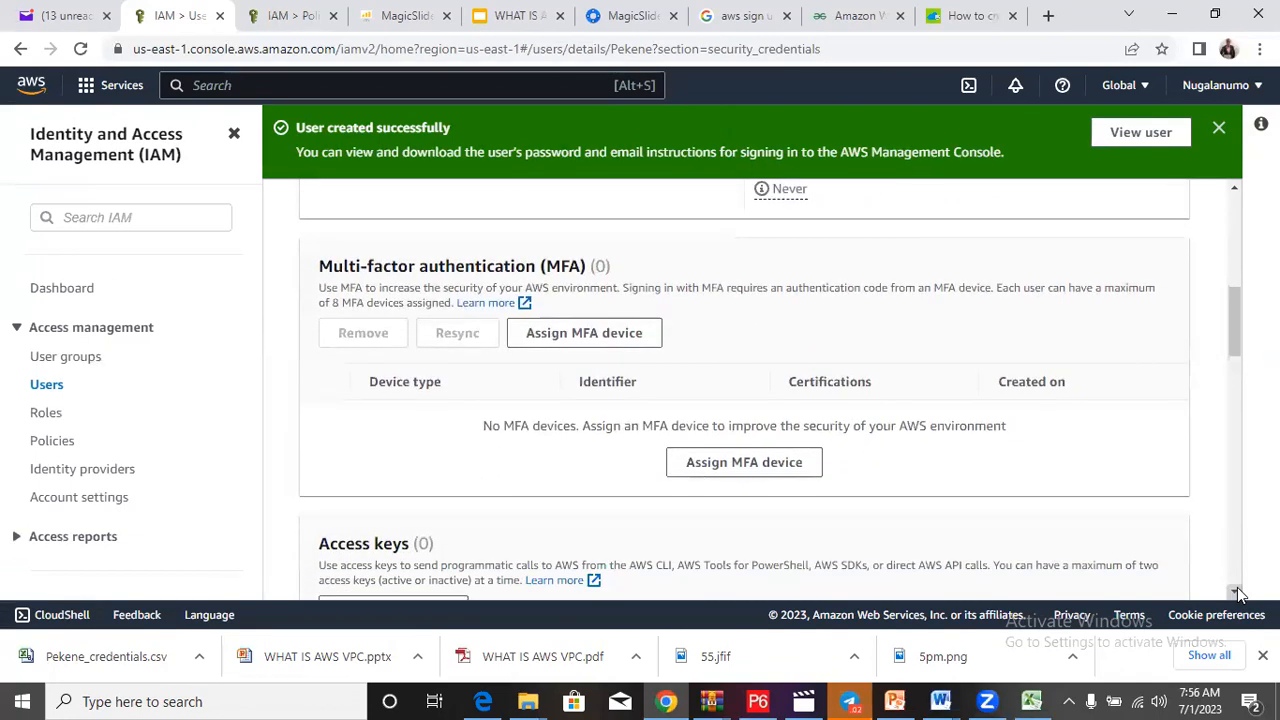
left_click(1236, 592)
left_click(1236, 592)
left_click(1236, 592)
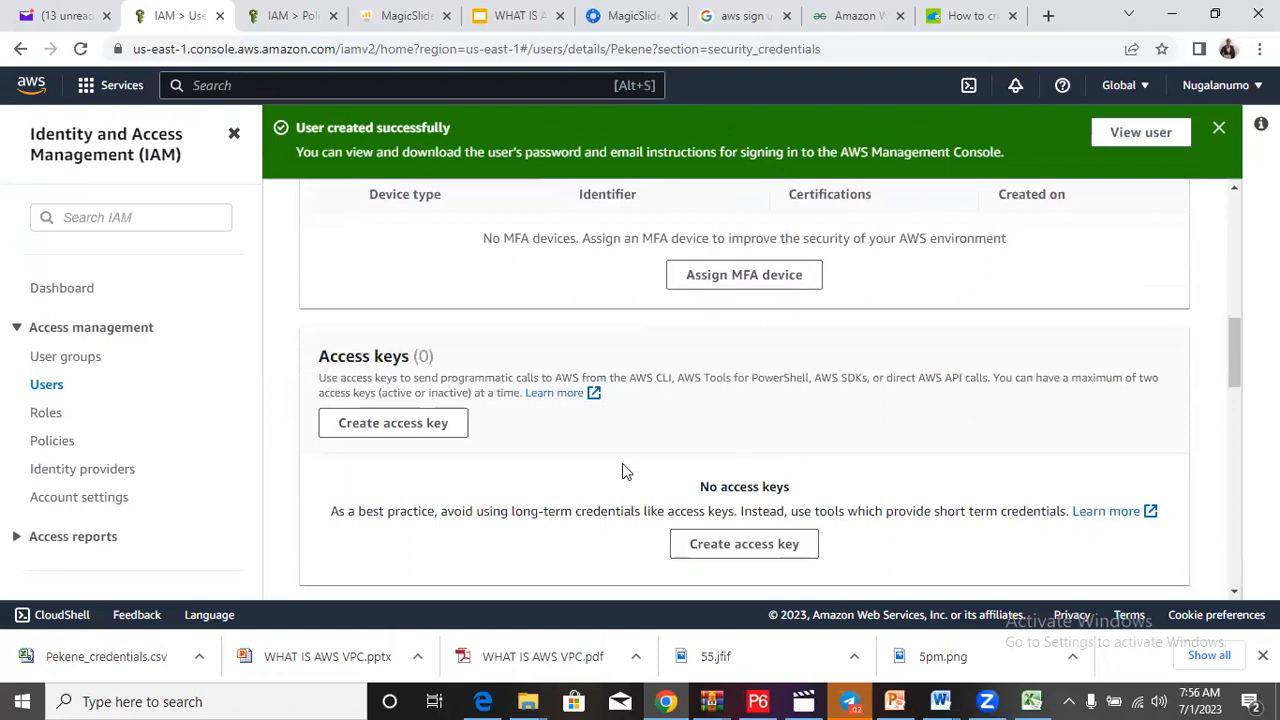
left_click(1236, 191)
left_click(1236, 191)
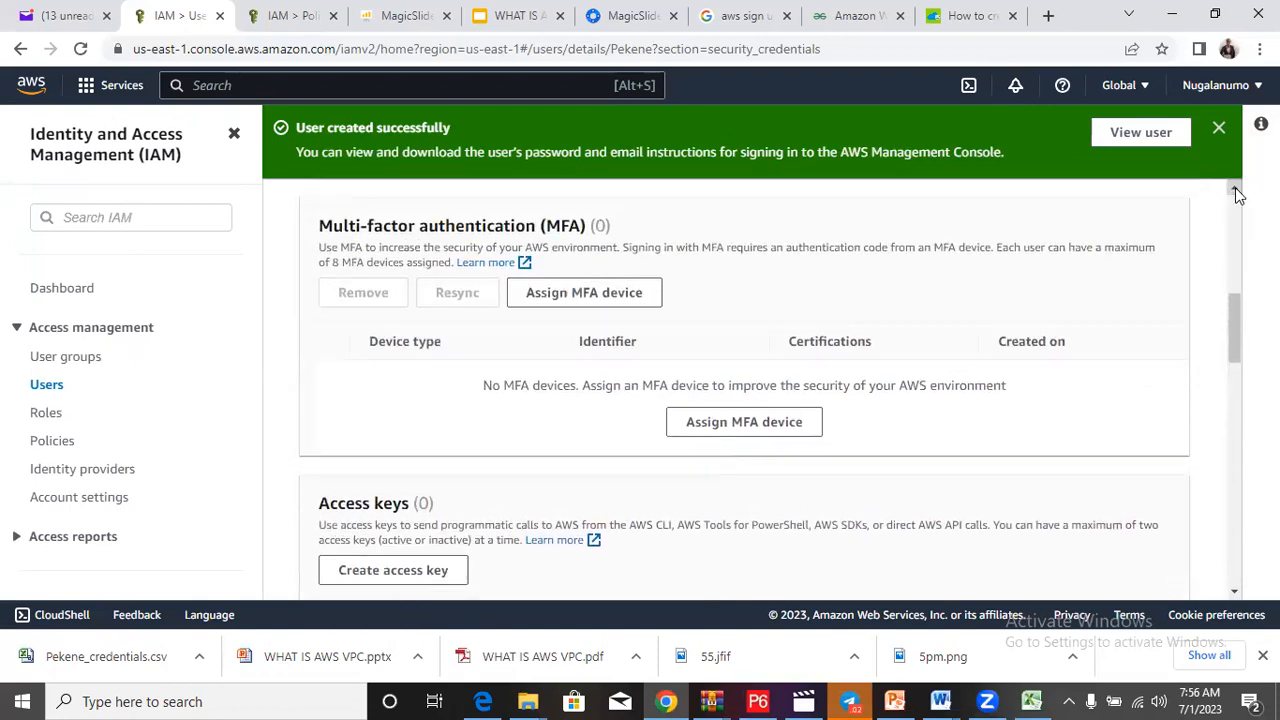
left_click(1236, 191)
left_click(1236, 191)
left_click(1236, 191)
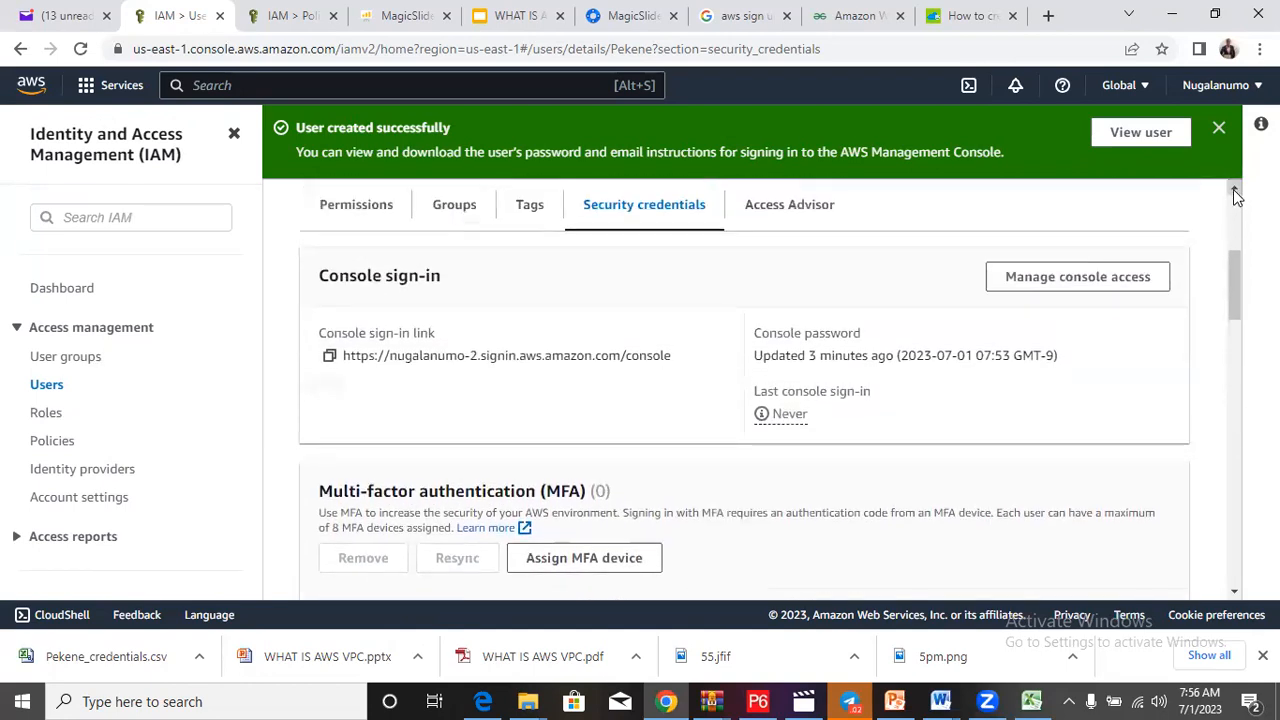
Review the remaining security credentials, including the SSH public keys and HTTPS Git credentials for AWS CodeCommit, and return to the user summary.
left_click(1235, 593)
left_click(1236, 593)
left_click(1236, 593)
left_click(1236, 593)
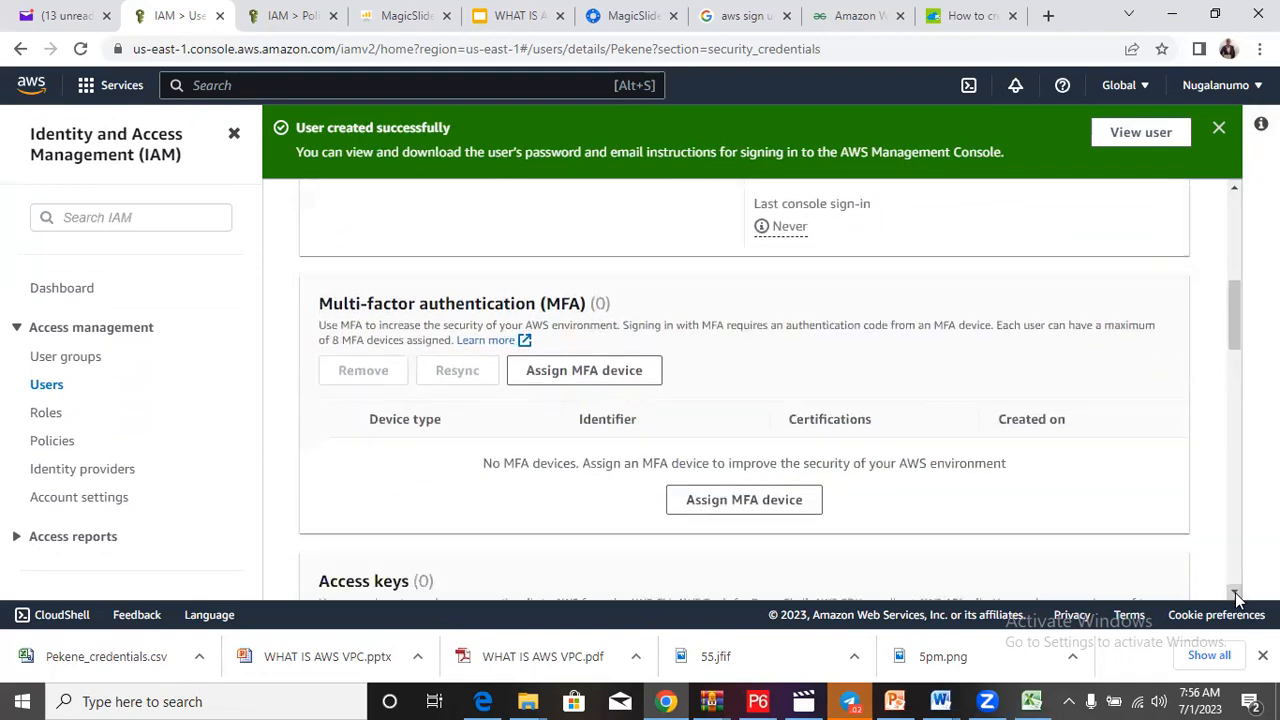
left_click(1236, 594)
left_click(1236, 594)
left_click(1236, 594)
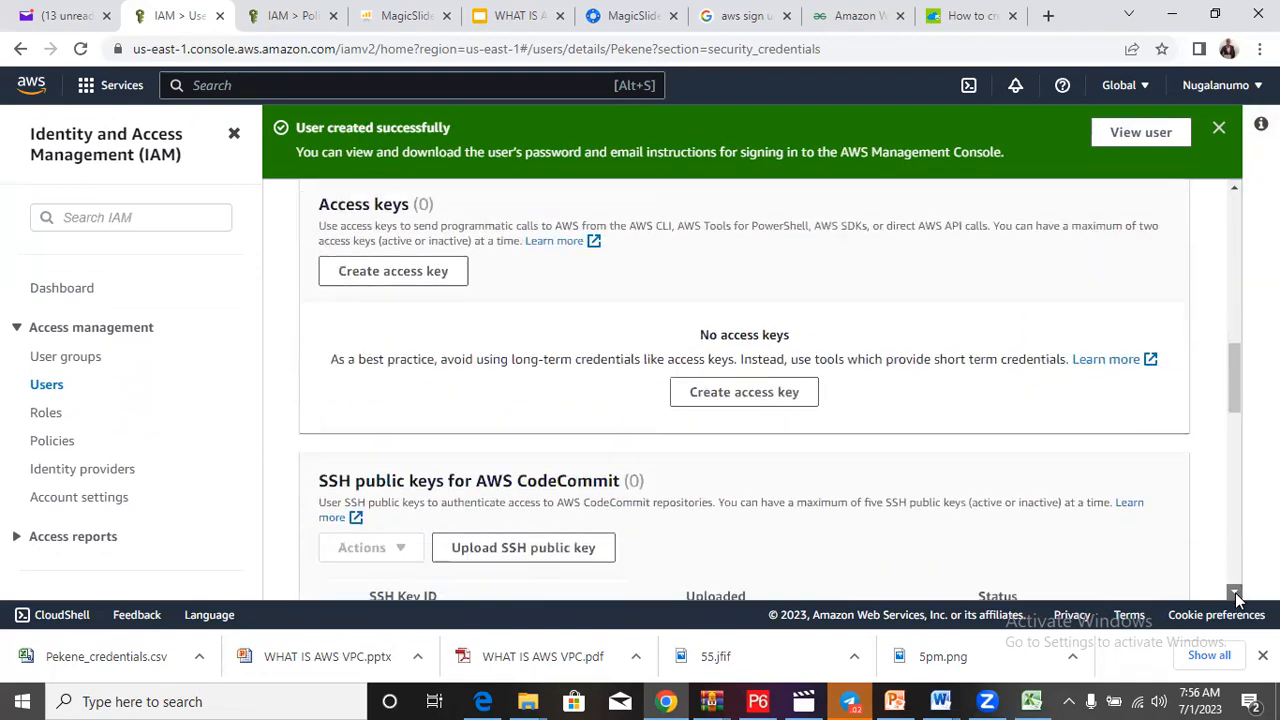
left_click(1236, 594)
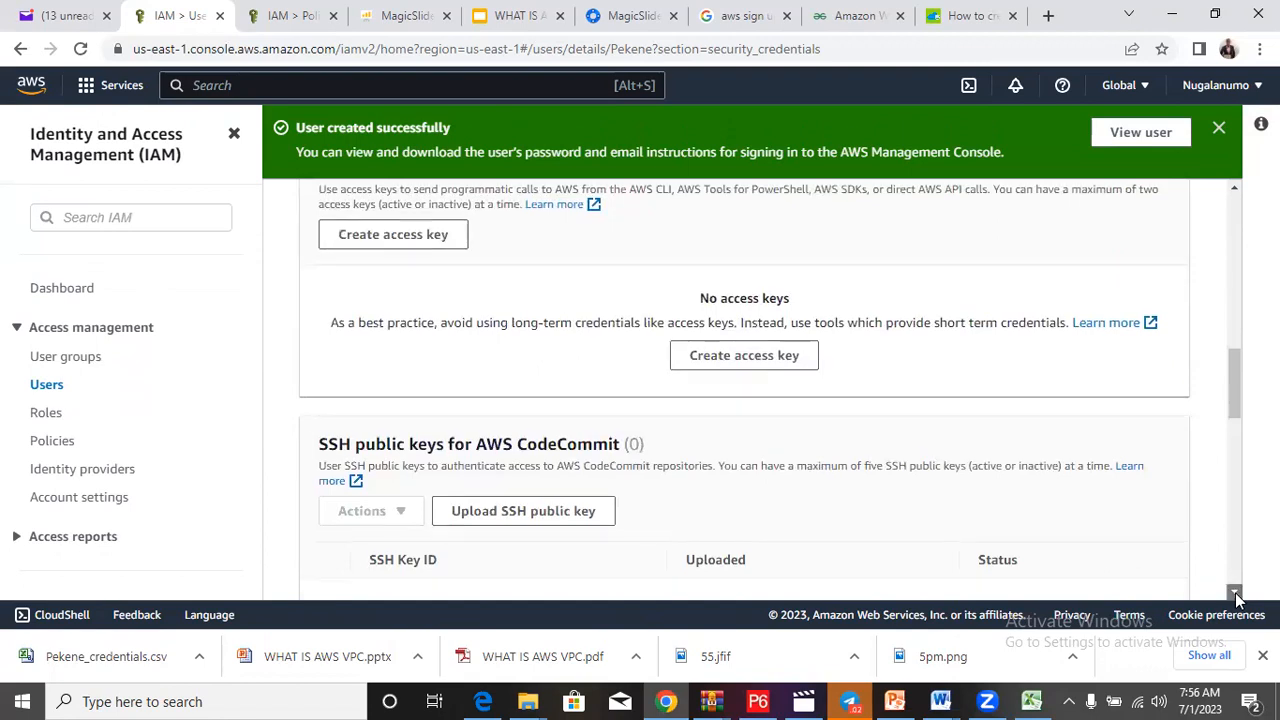
left_click(1236, 594)
left_click(1236, 594)
left_click(1236, 594)
left_click(1236, 594)
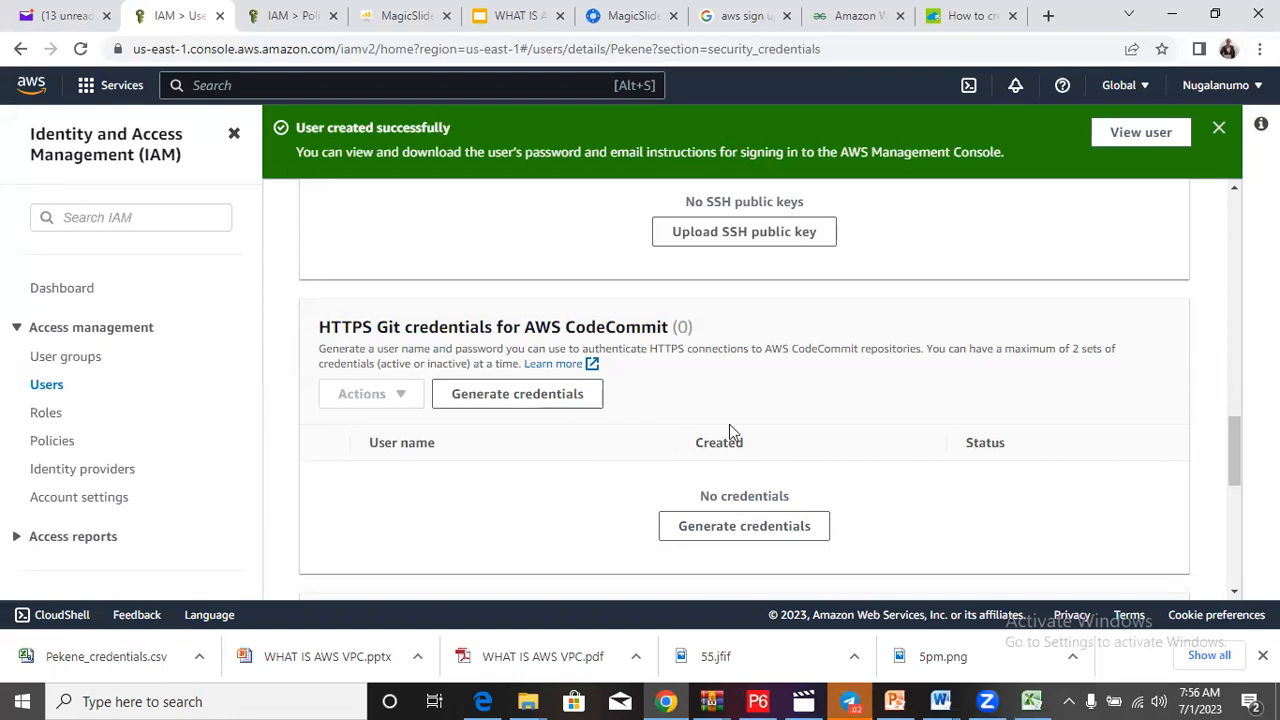
left_click(1235, 190)
left_click_drag(1236, 196, 1236, 196)
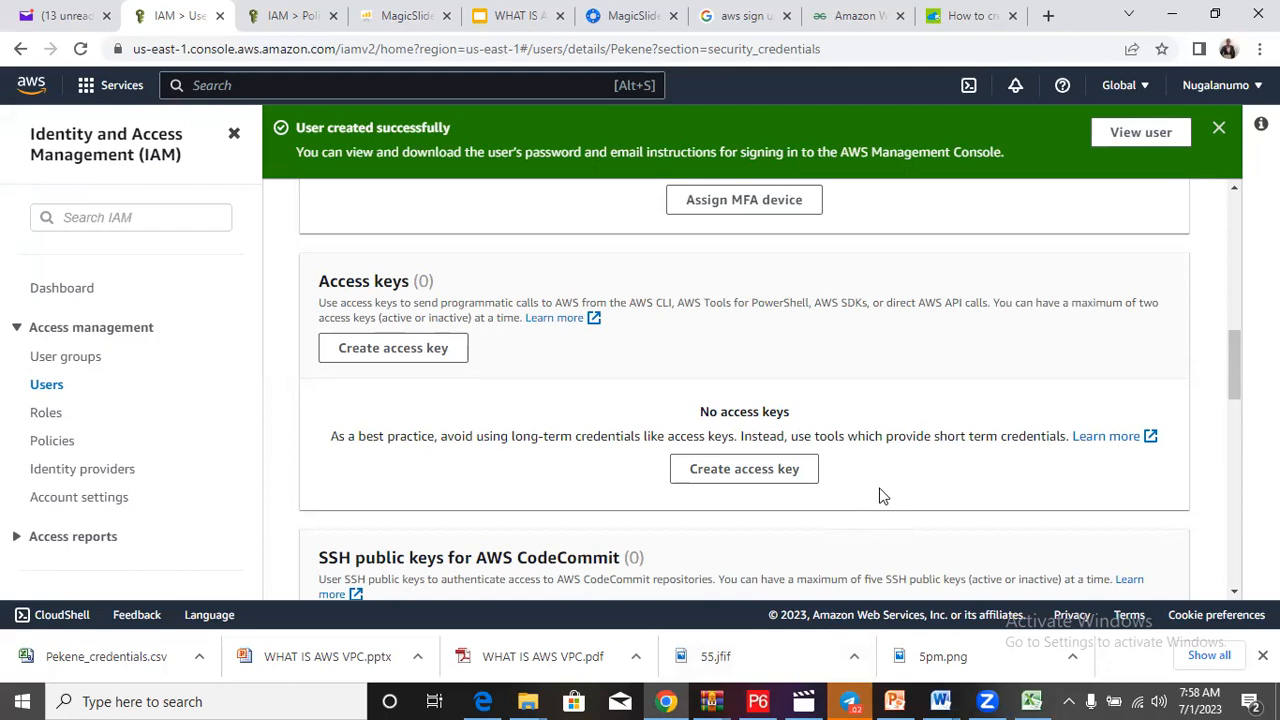
left_click(1236, 190)
left_click(1236, 194)
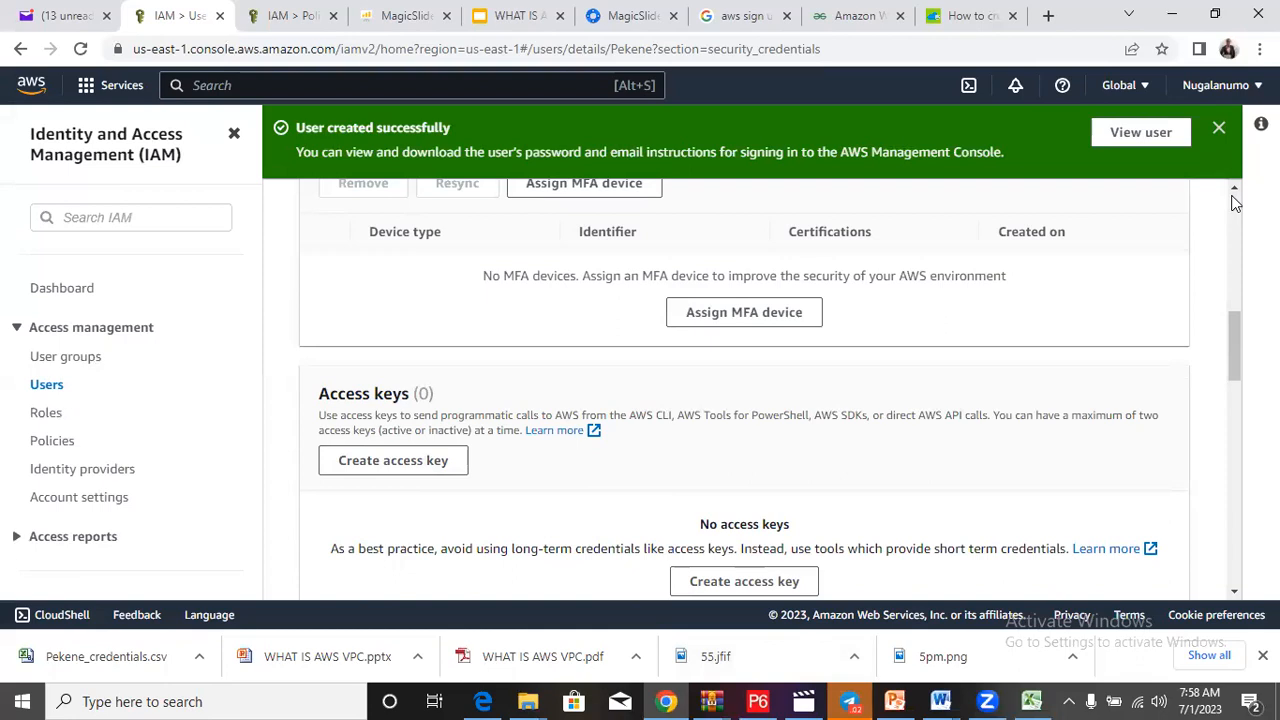
scroll(1236, 205, "up", 5)
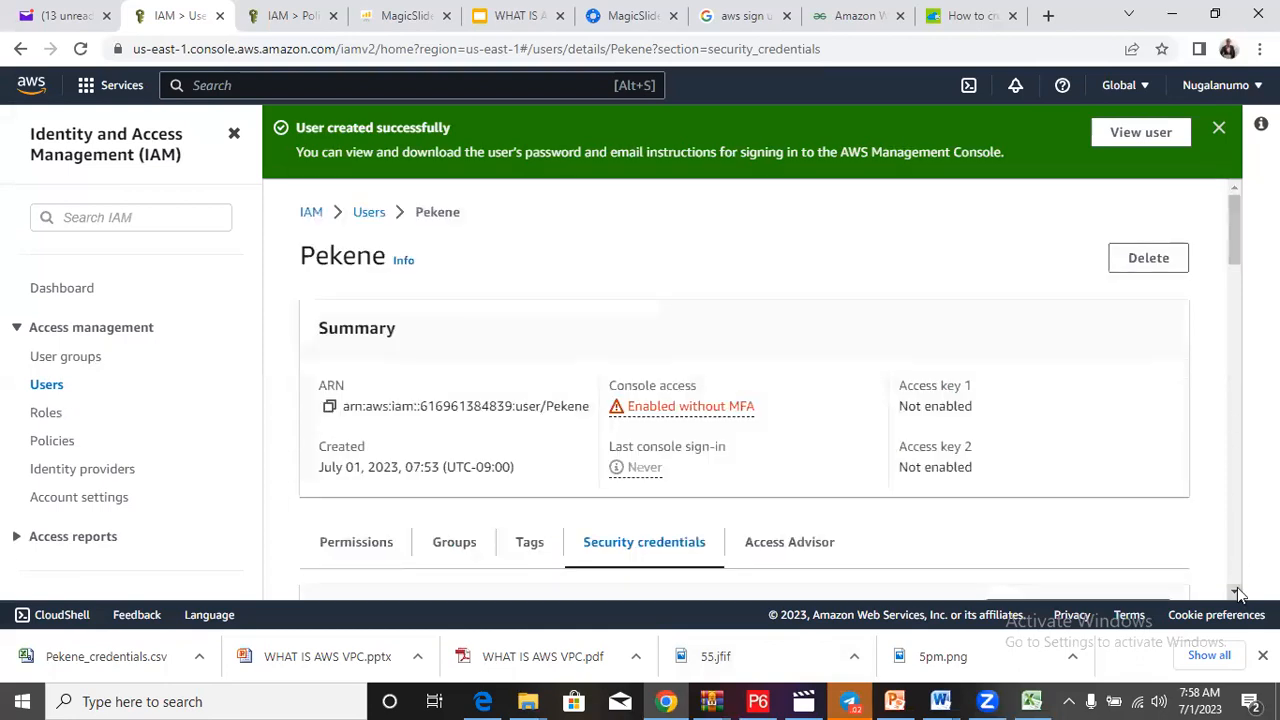
Start creating an access key for the user from its security credentials.
scroll(1237, 594, "down", 6)
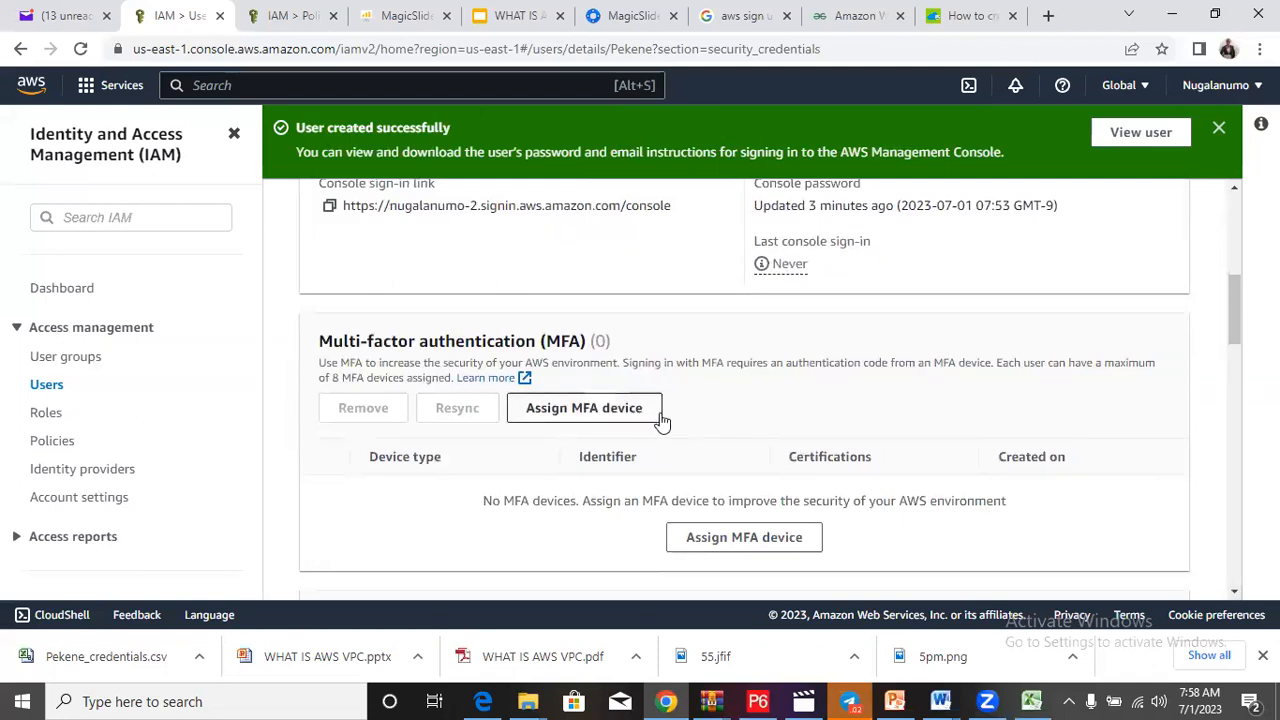
left_click(1234, 591)
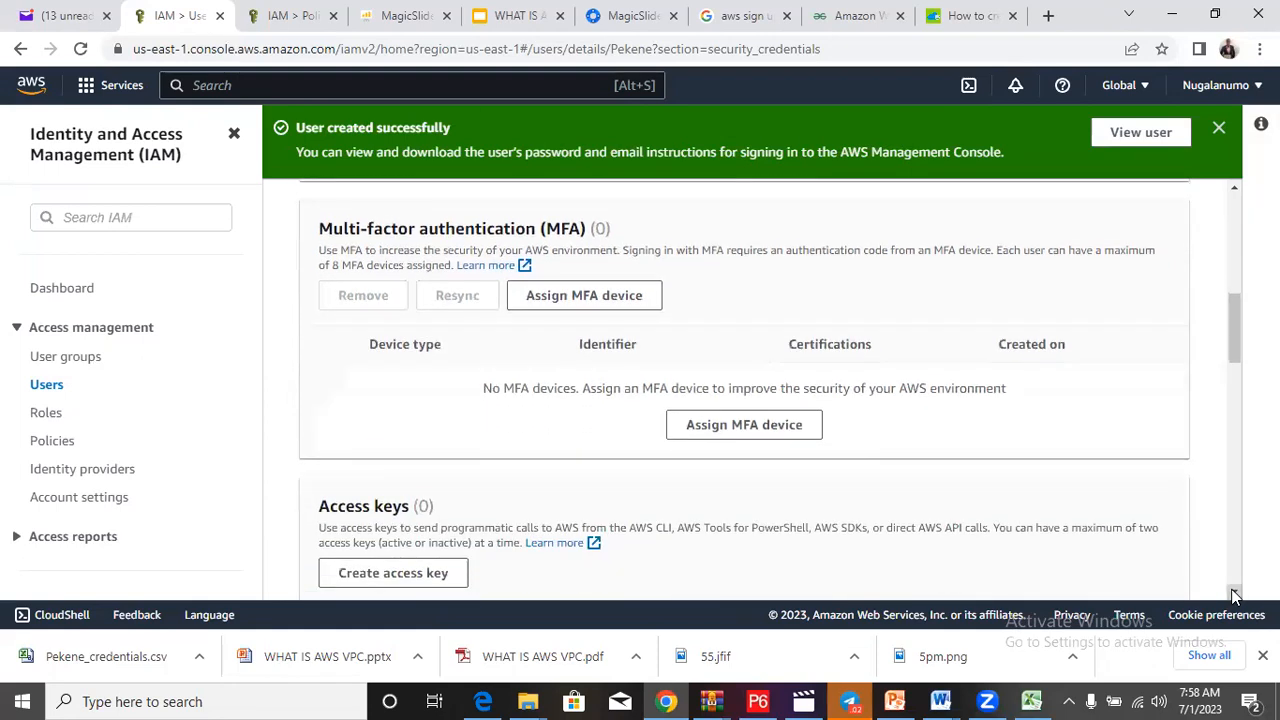
left_click(1234, 591)
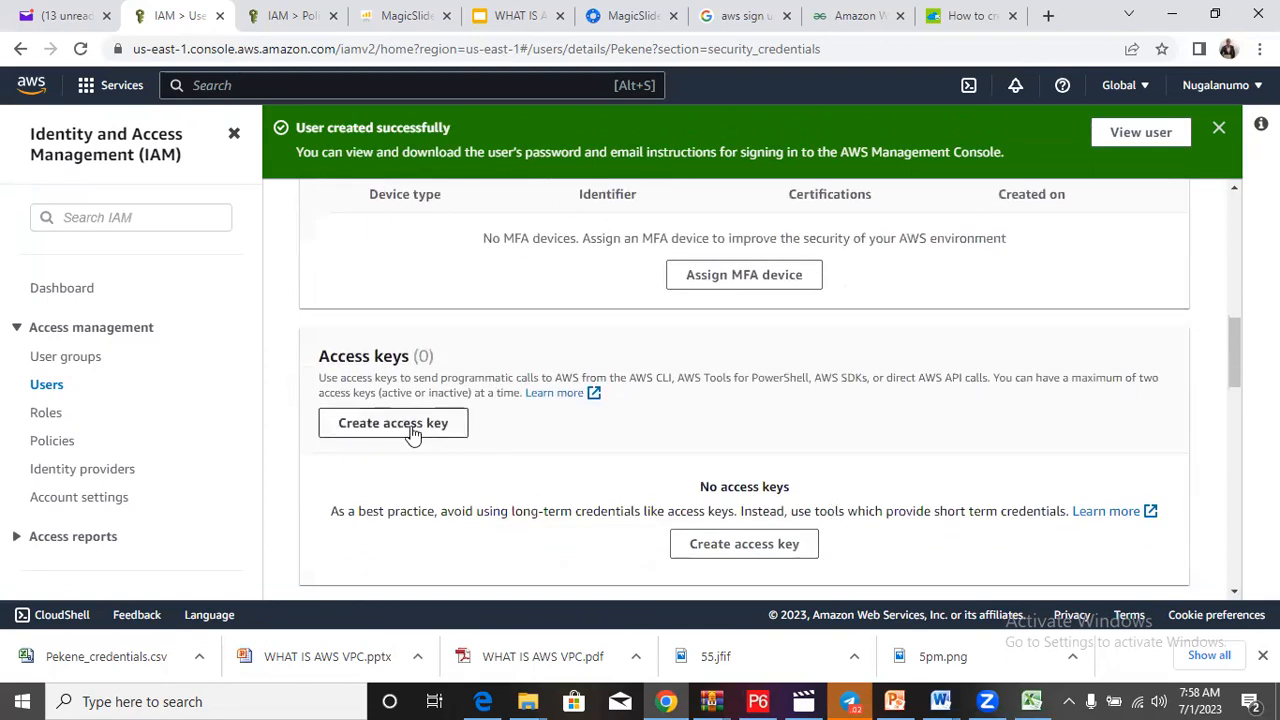
left_click(420, 432)
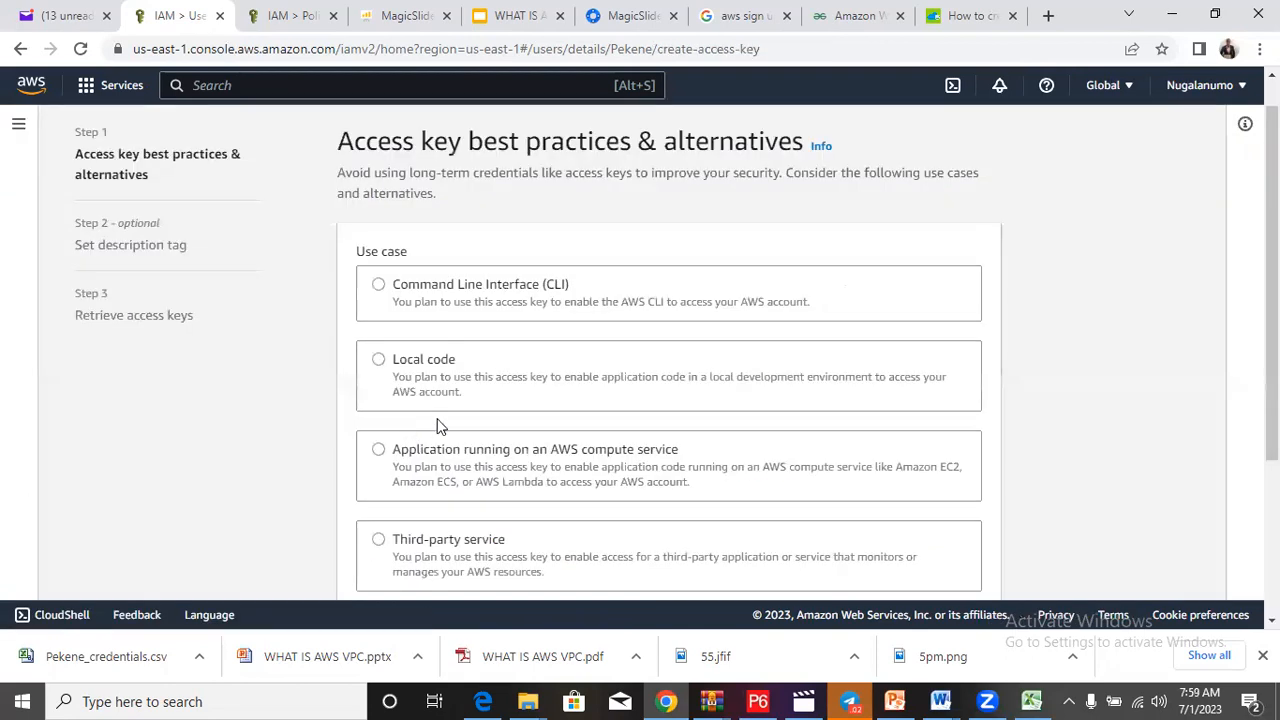
Choose Command Line Interface (CLI) as the access key's use case and acknowledge the recommendation to proceed with creating the key.
left_click(378, 287)
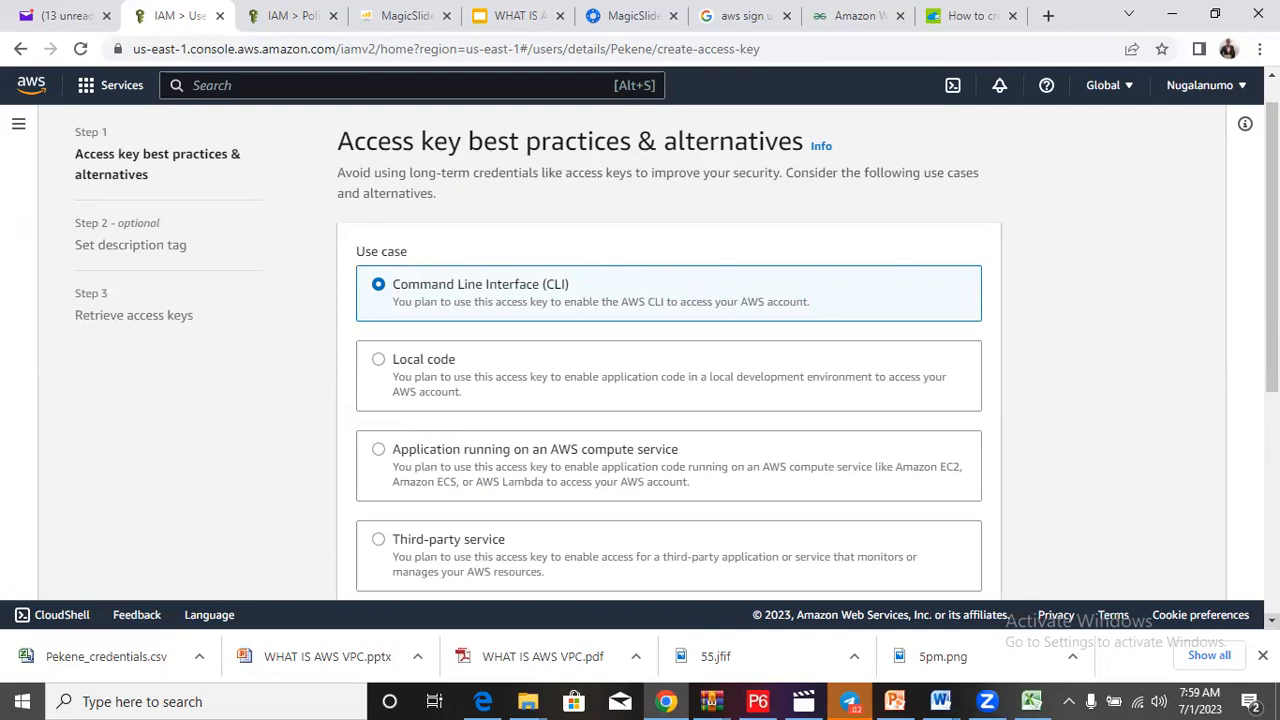
scroll(668, 350, "down", 2)
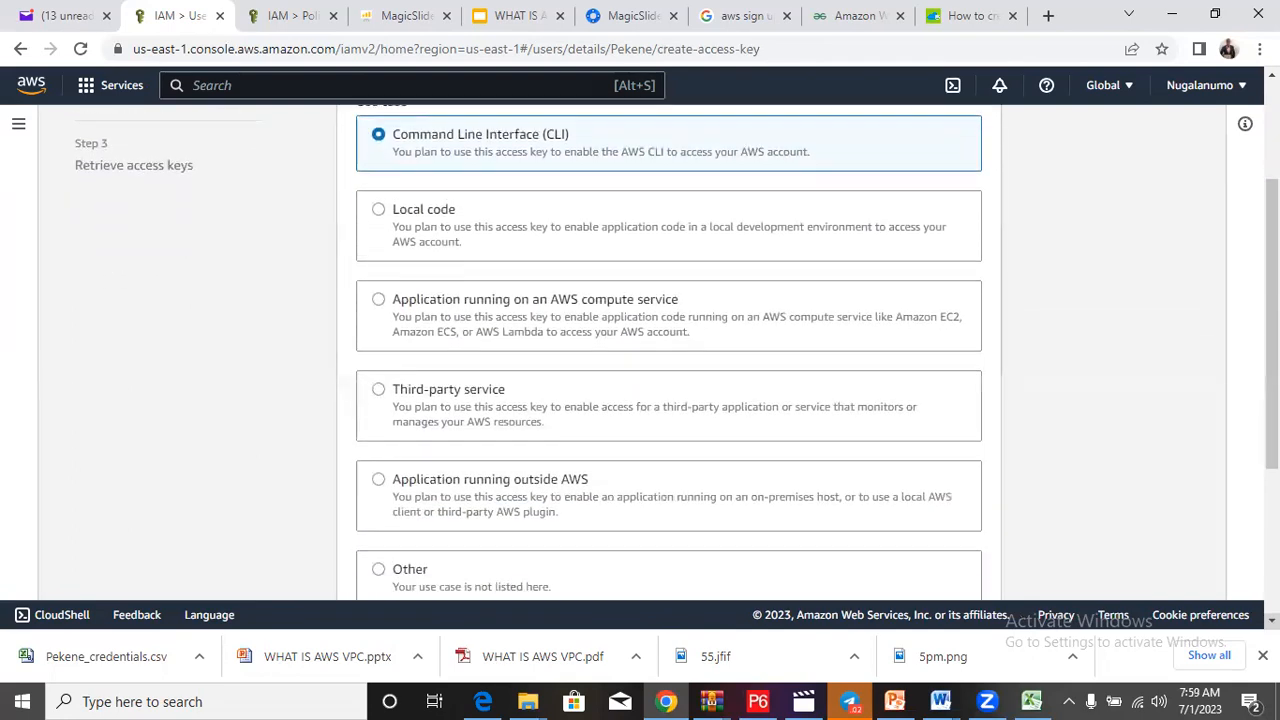
scroll(668, 350, "down", 3)
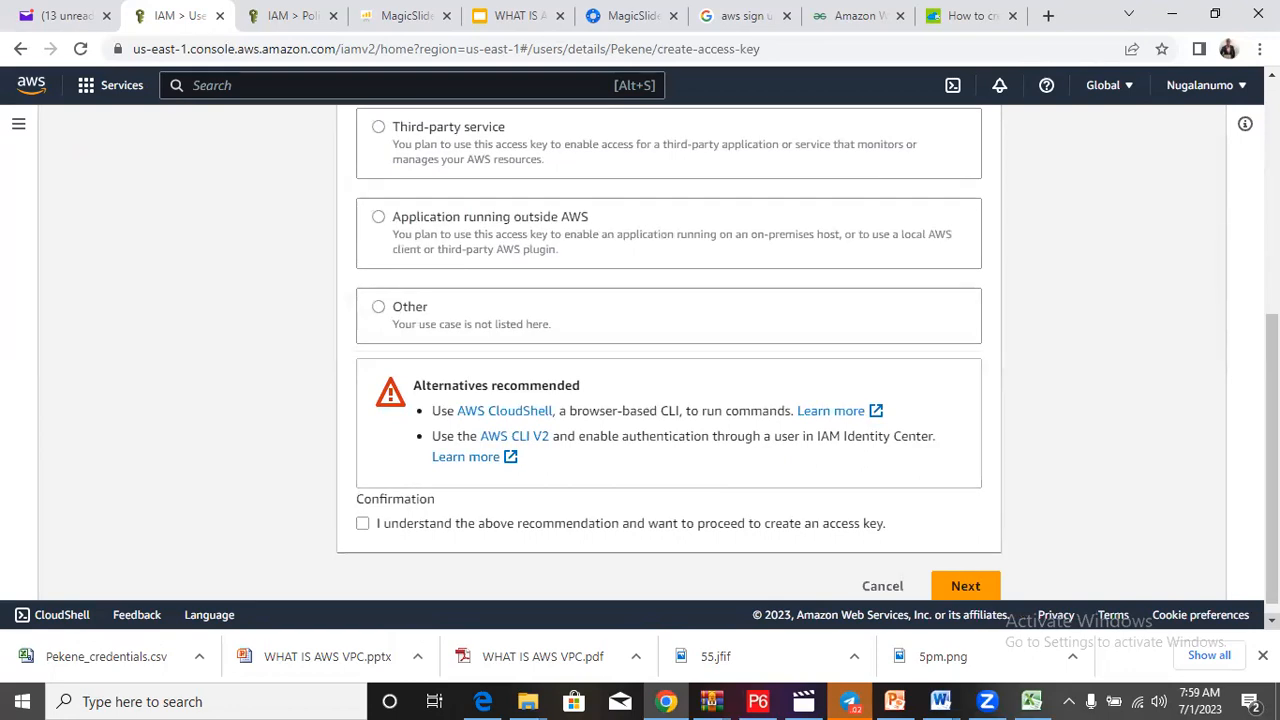
left_click(363, 528)
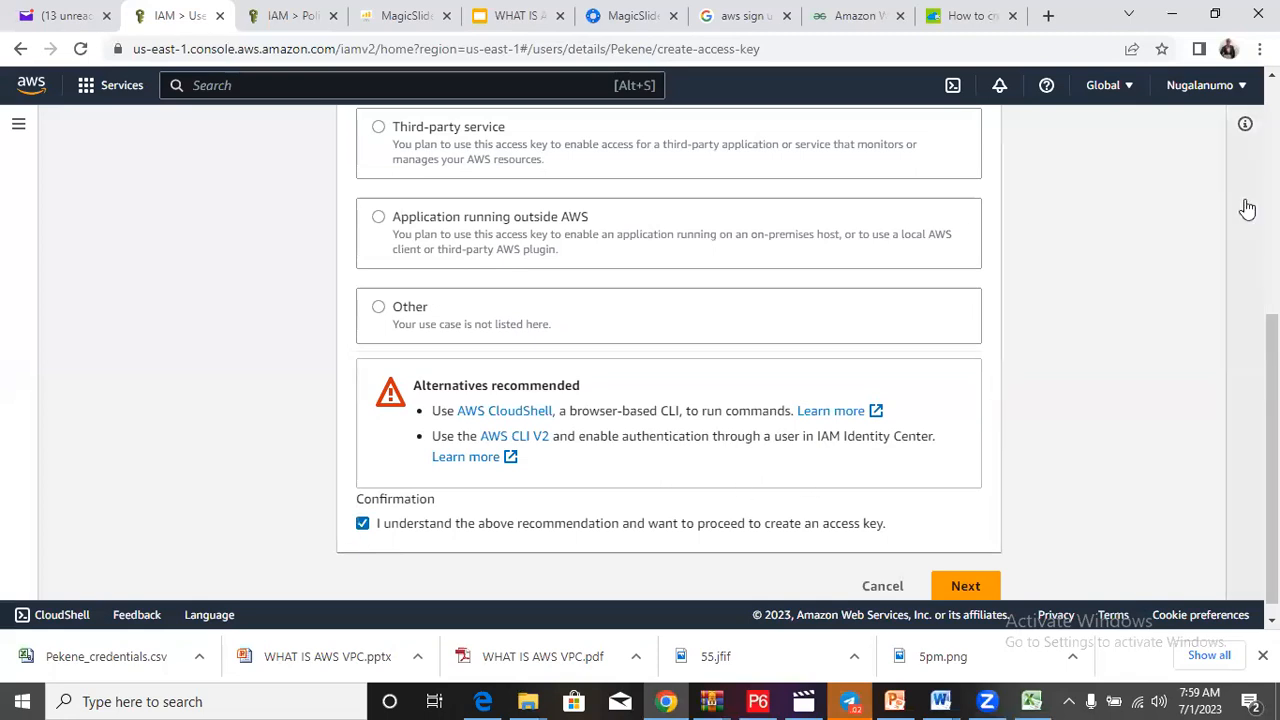
left_click_drag(1272, 440, 1272, 205)
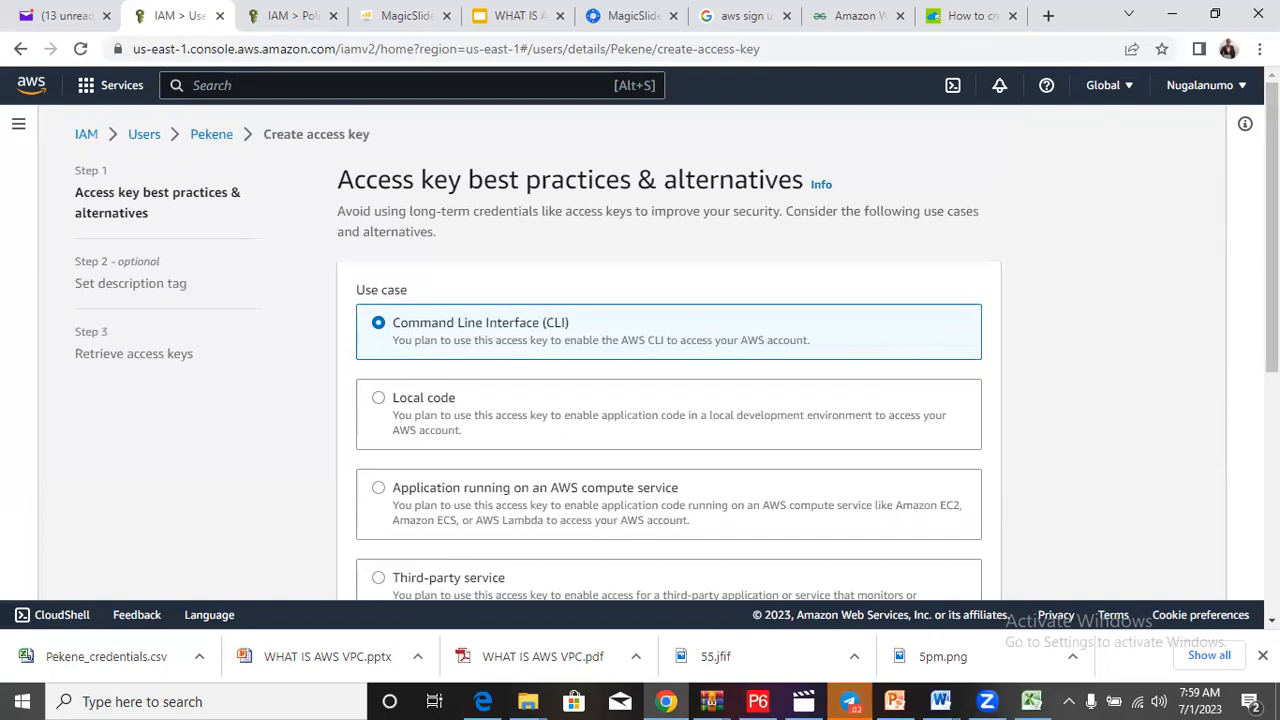
scroll(668, 360, "down", 3)
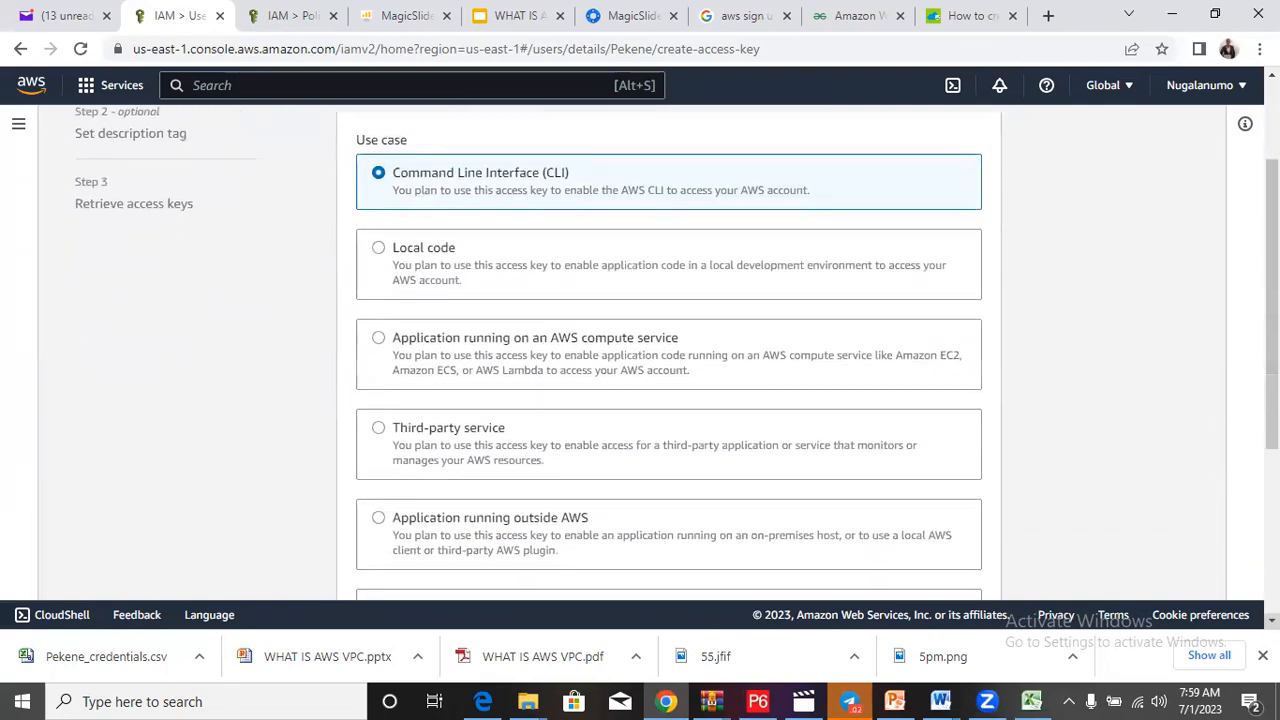
scroll(668, 360, "down", 3)
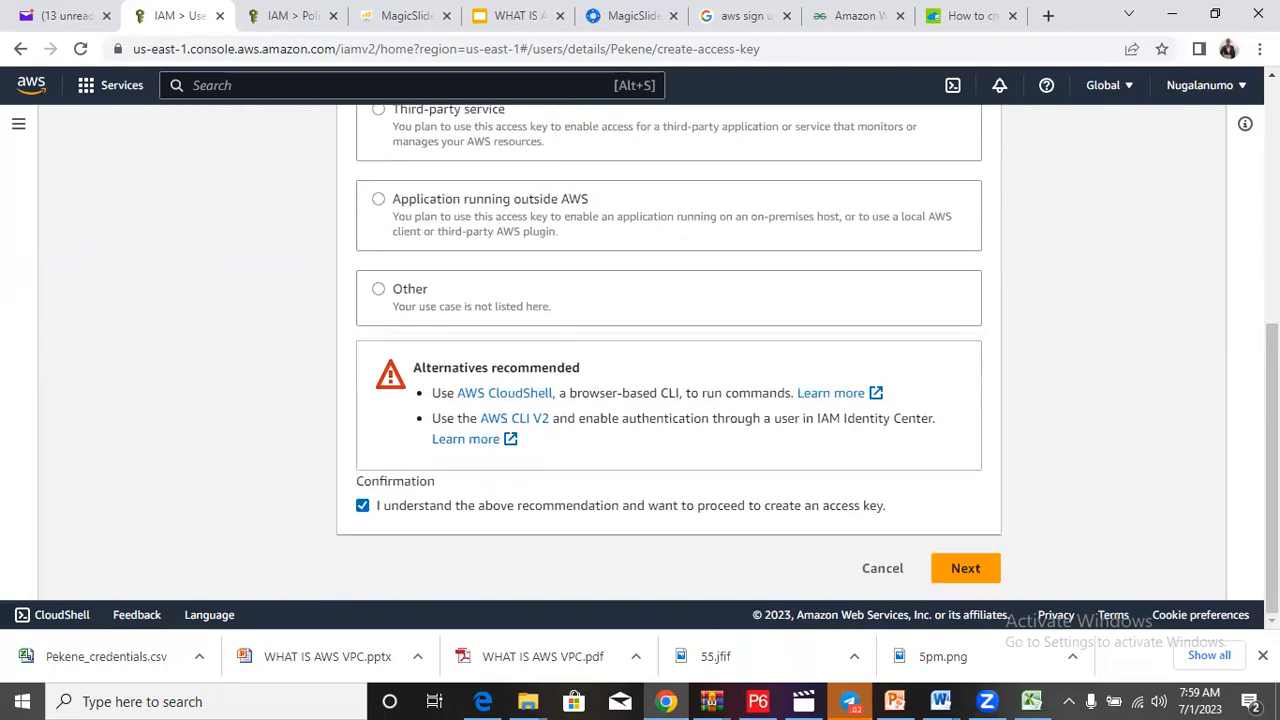
Set the description tag value to "Access Key for CLI" and create the access key.
left_click(982, 566)
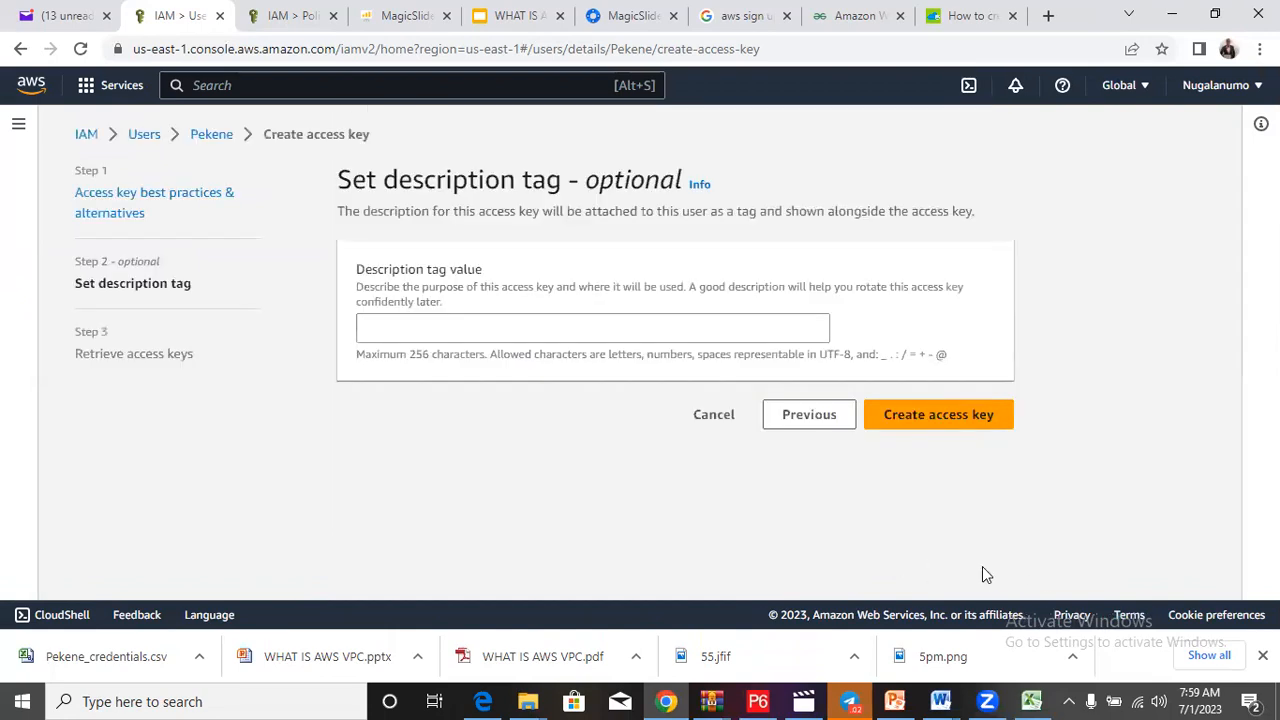
left_click(597, 323)
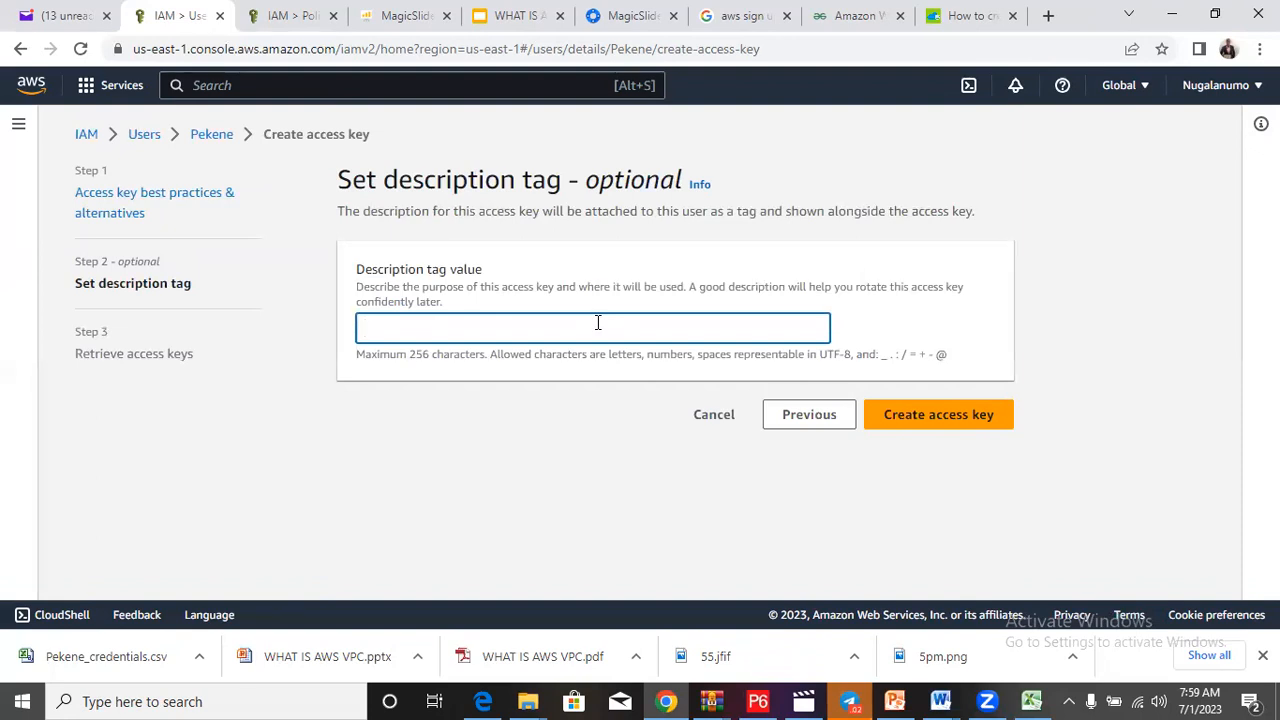
type("A")
type("cess")
key("BackSpace")
key("BackSpace")
key("BackSpace")
key("BackSpace")
type("ccess Key for Cl")
key("BackSpace")
type("LI")
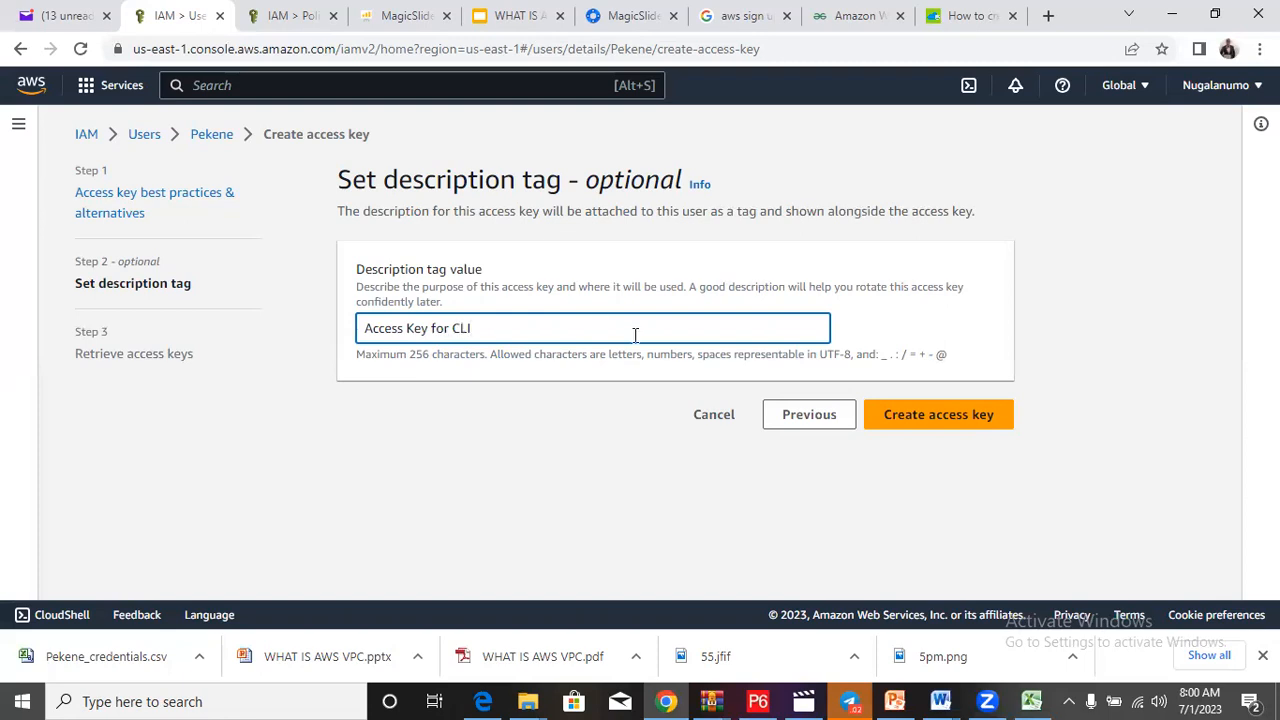
left_click(913, 417)
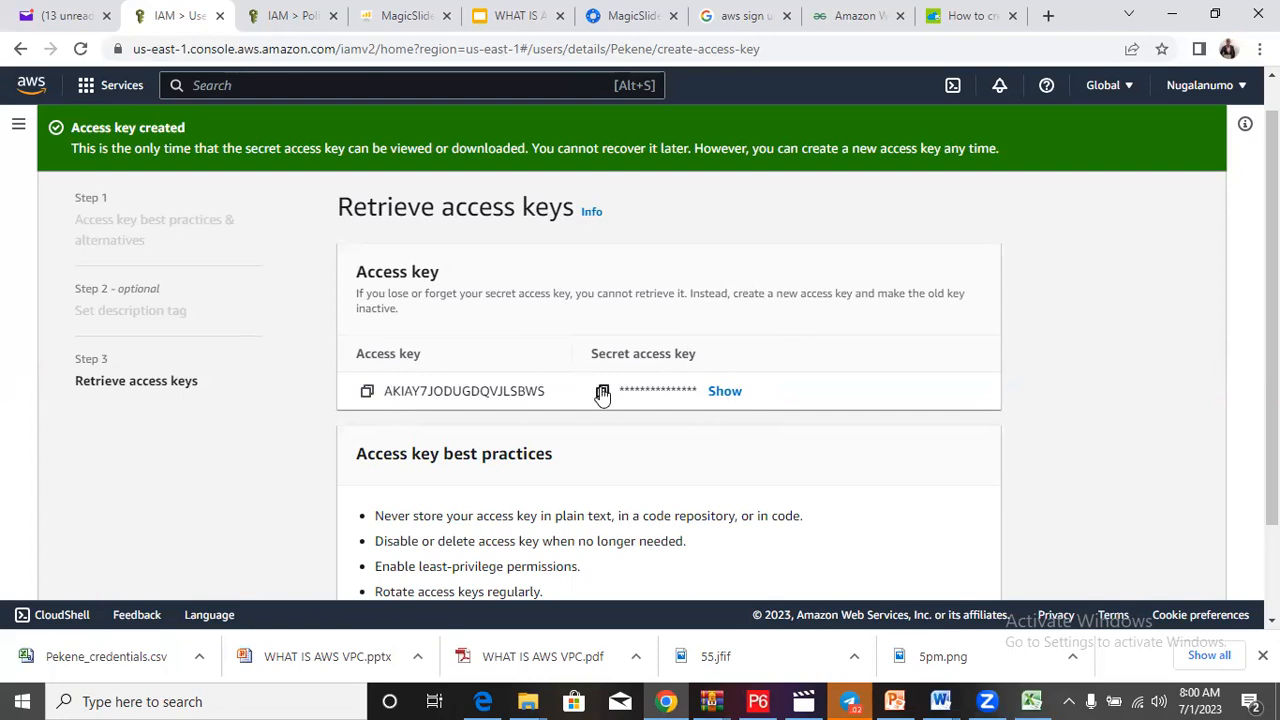
Copy the new access key ID and paste it as text into cell A4 of the credentials workbook in Excel.
left_click(366, 392)
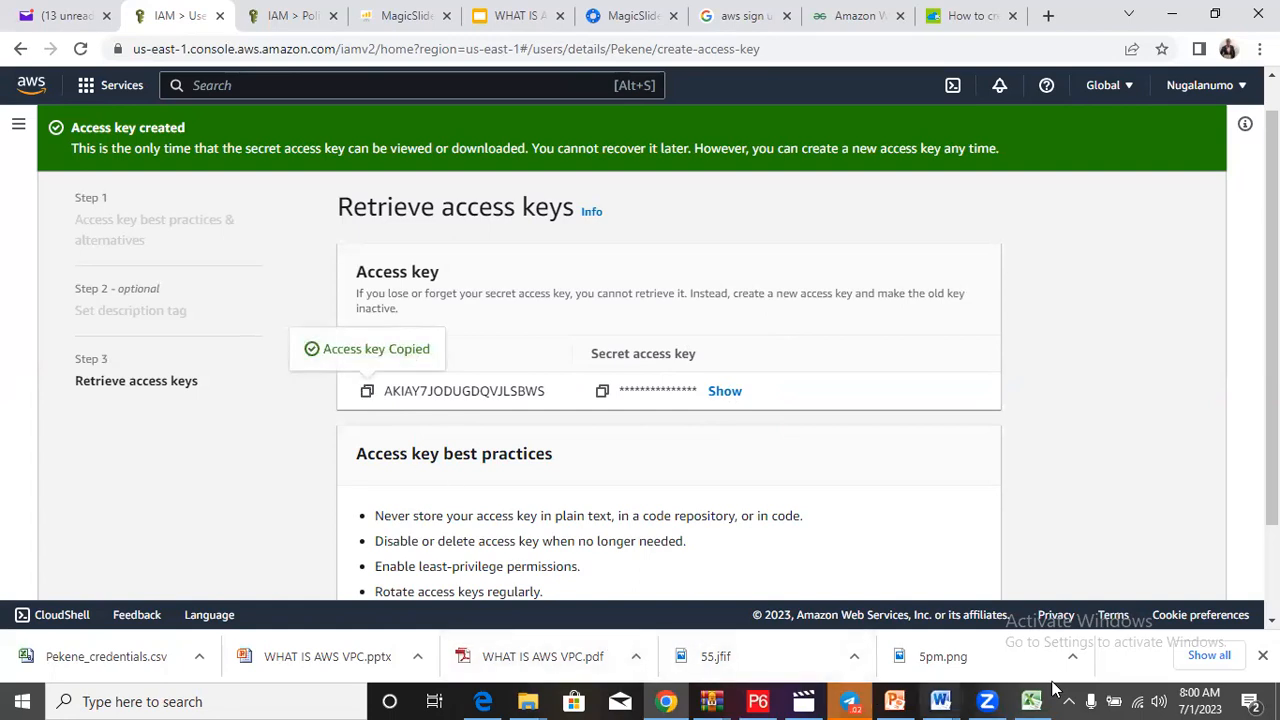
left_click(1032, 699)
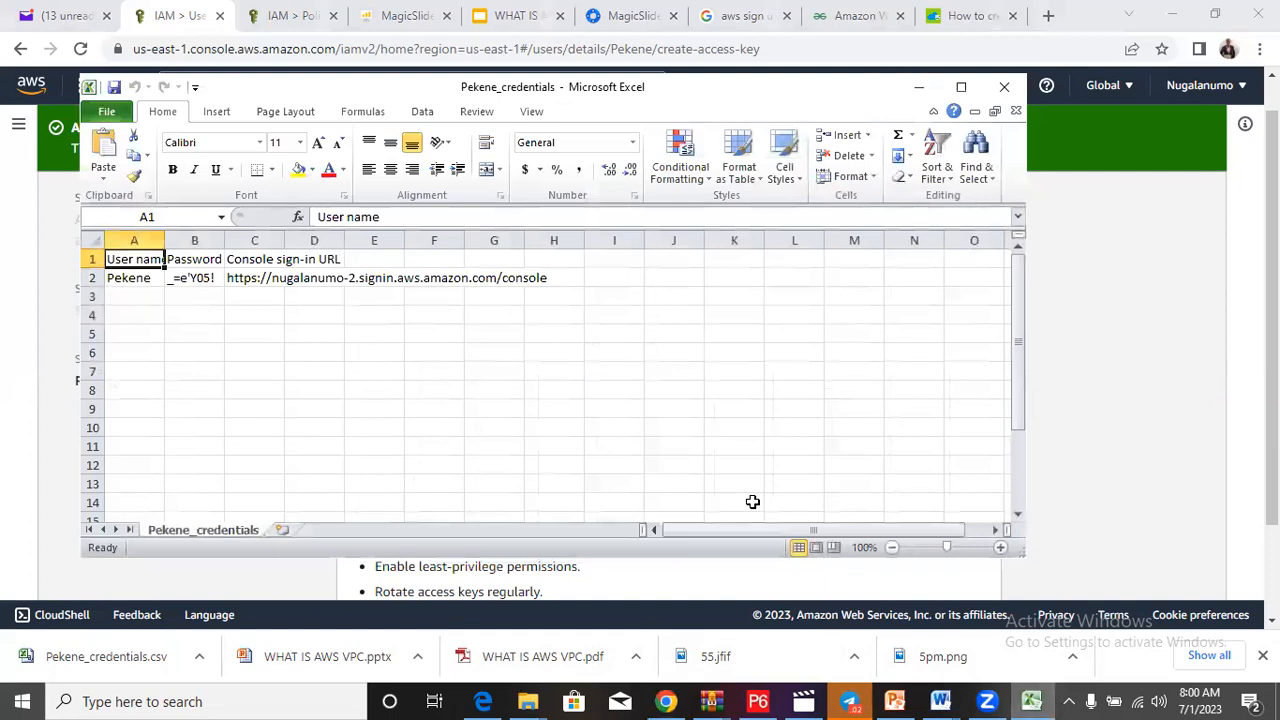
left_click(145, 314)
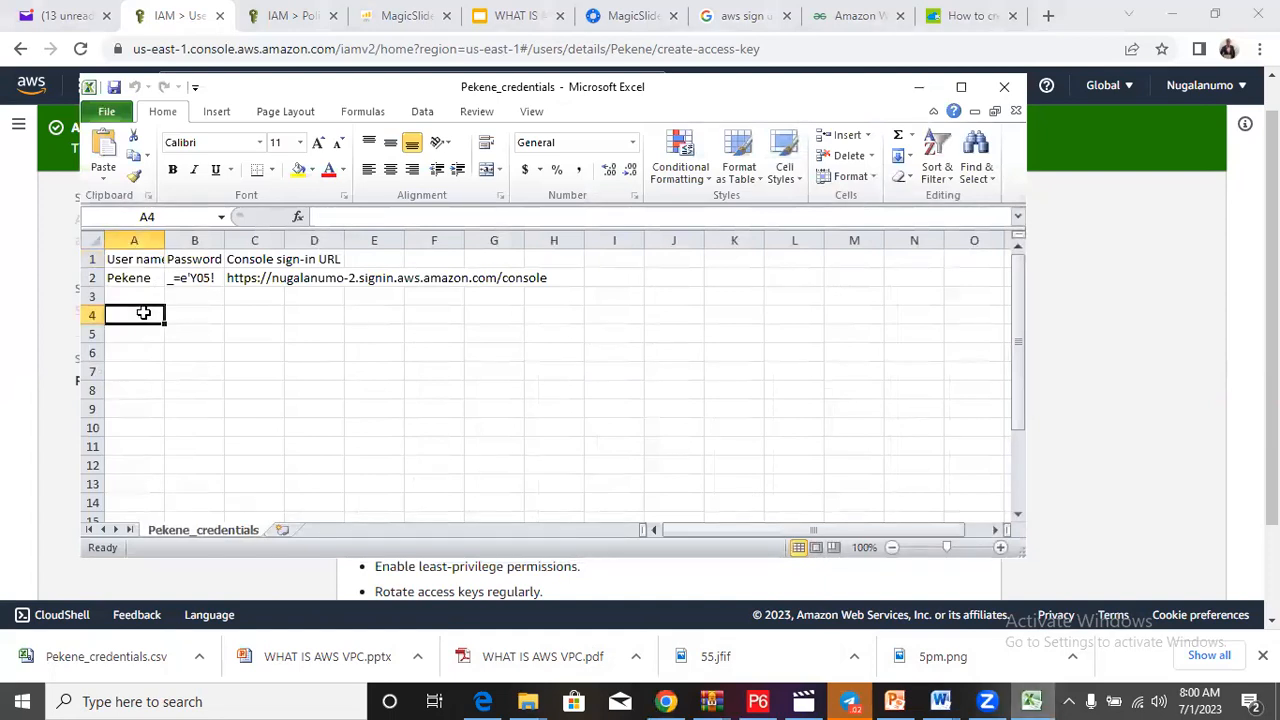
right_click(145, 314)
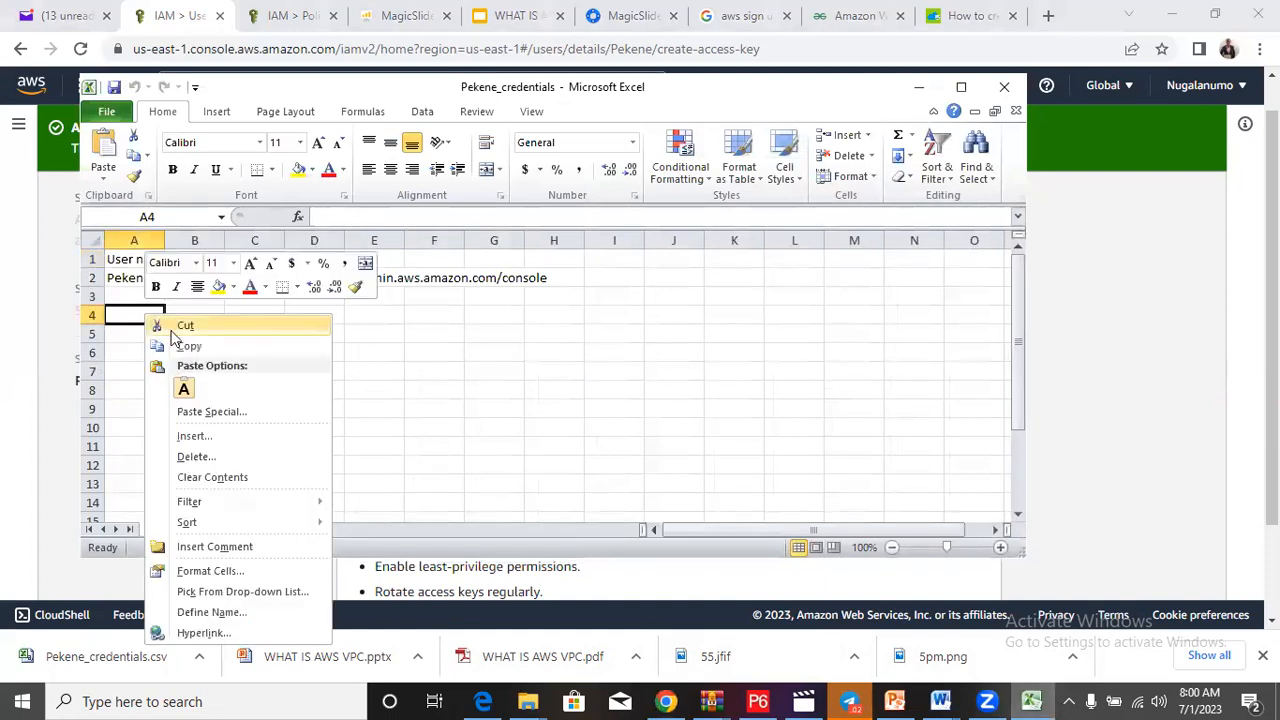
left_click(183, 389)
left_click(285, 279)
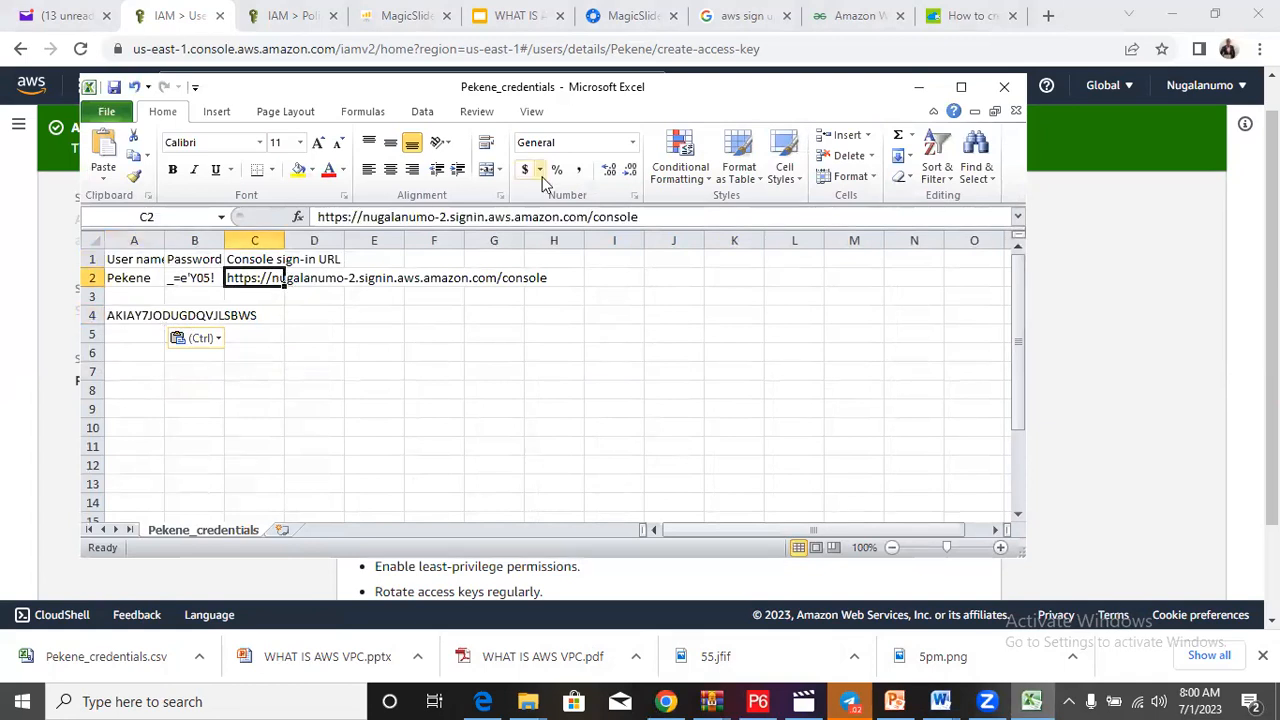
left_click(921, 88)
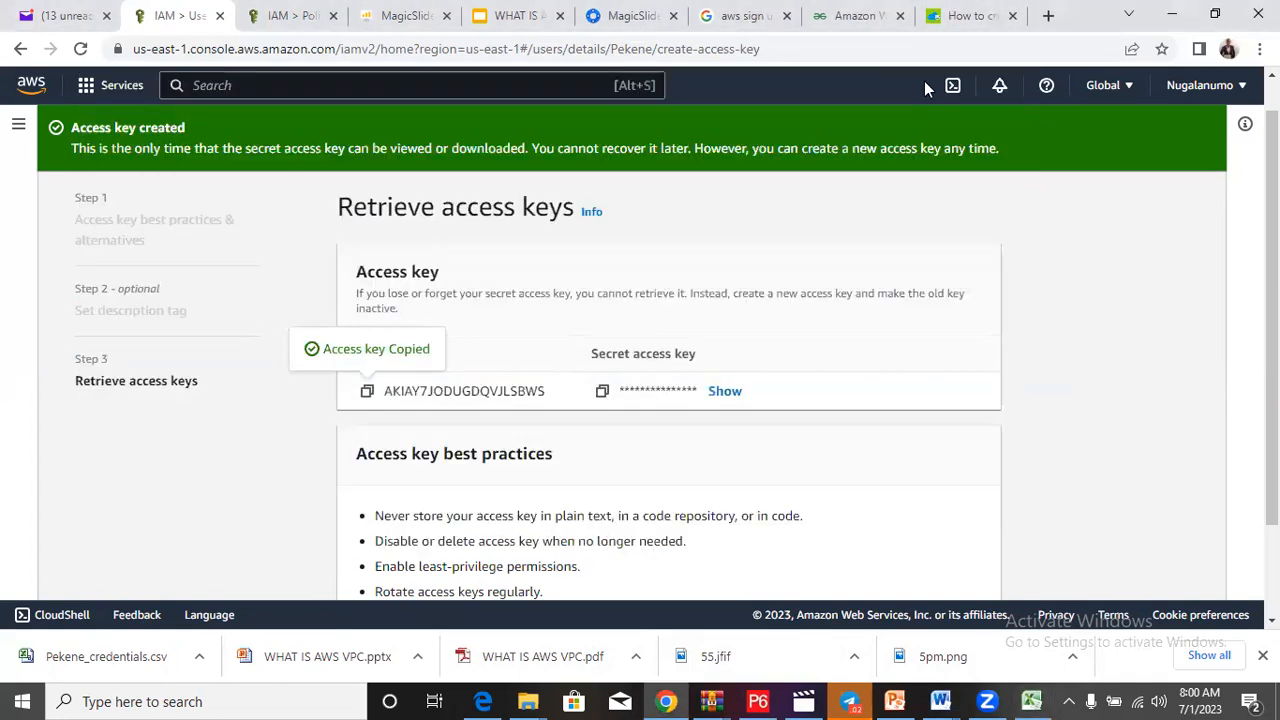
Copy the secret access key from the AWS console and paste it as text into cell D4 of the credentials workbook in Excel.
left_click(722, 392)
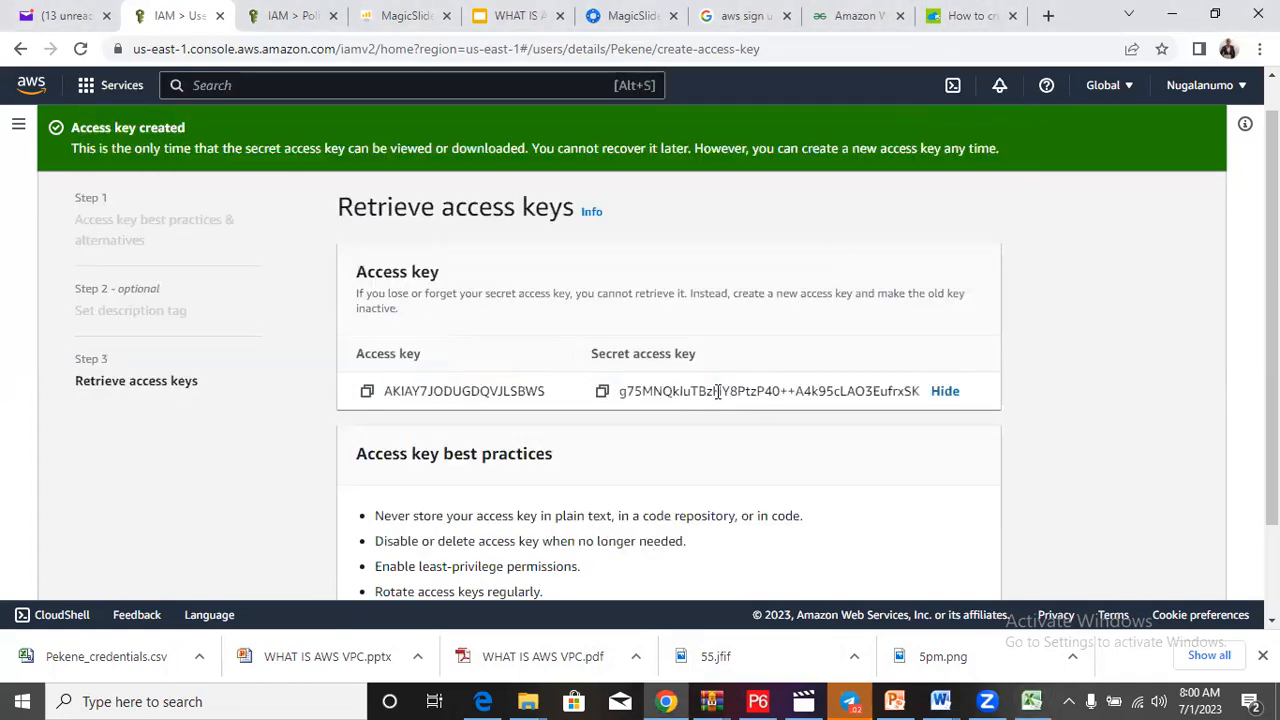
left_click(602, 392)
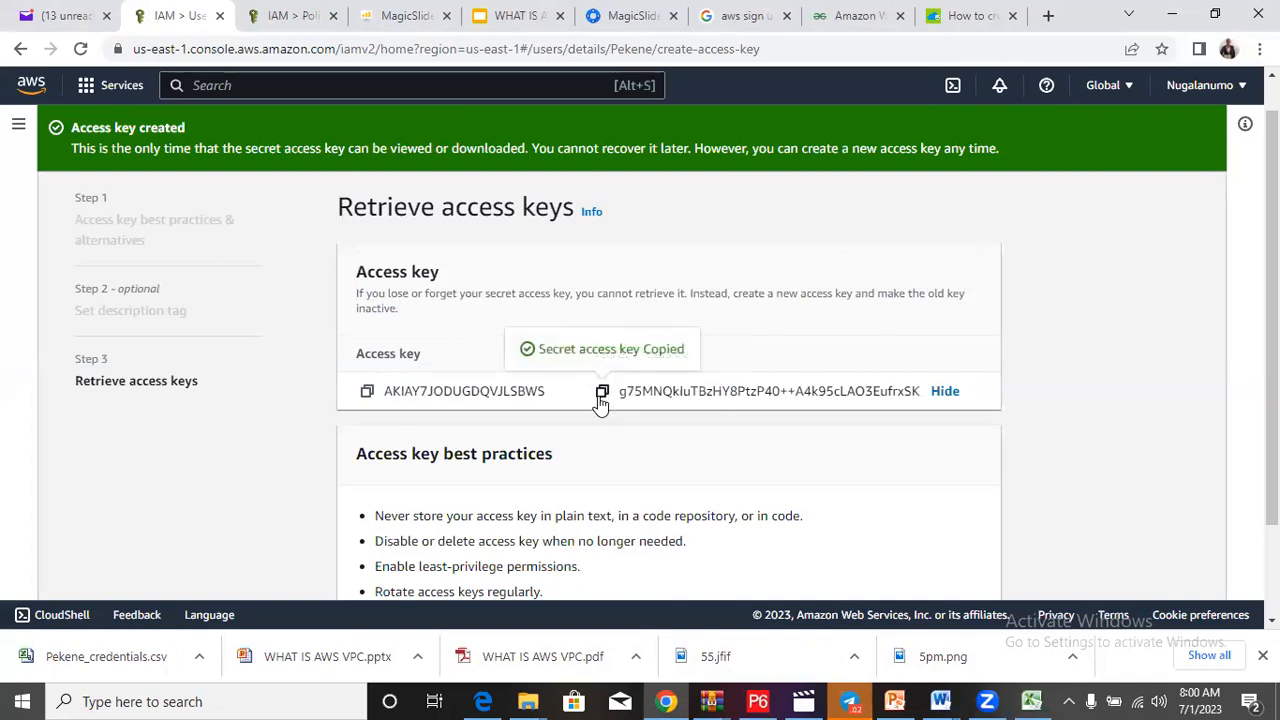
left_click(945, 393)
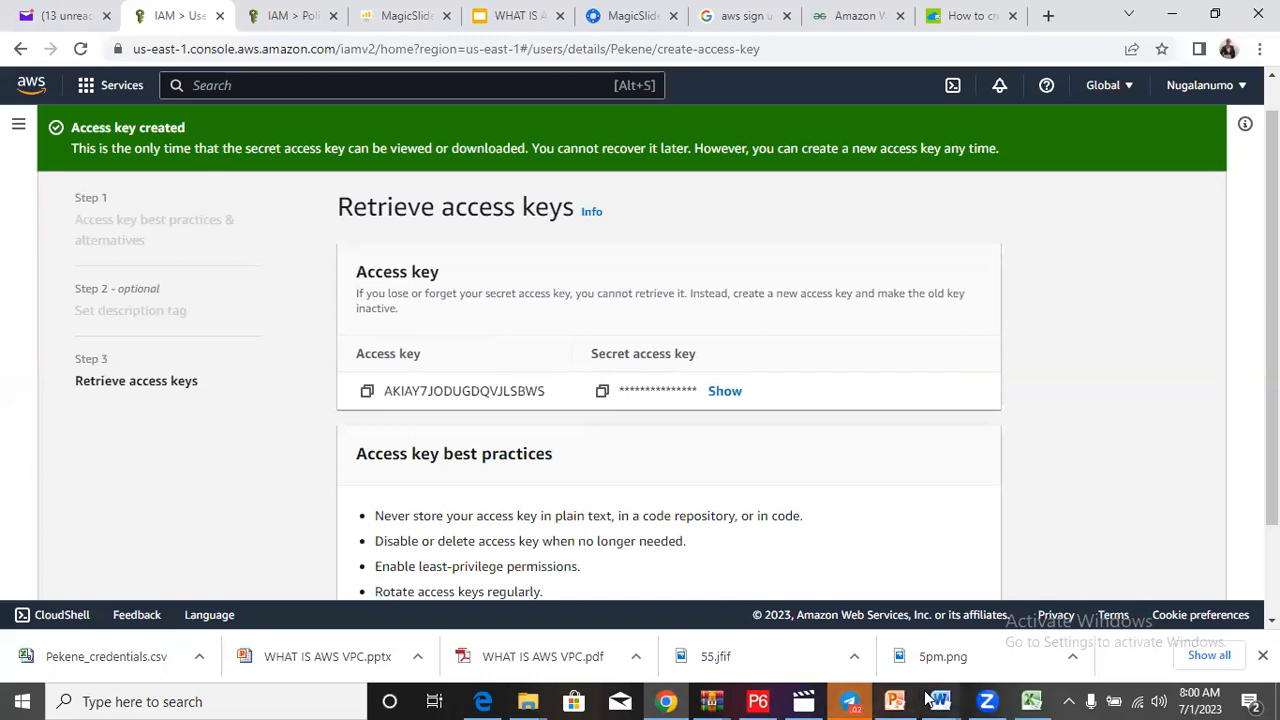
mouse_move(1030, 700)
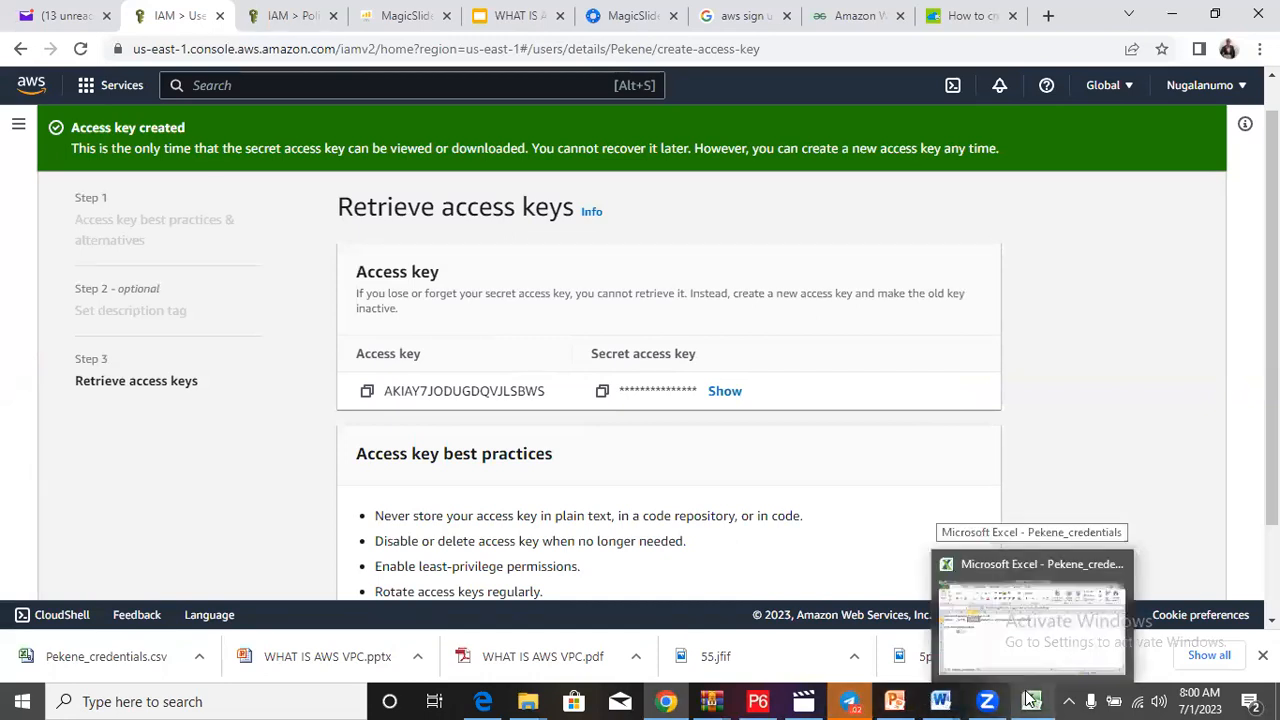
left_click(1030, 700)
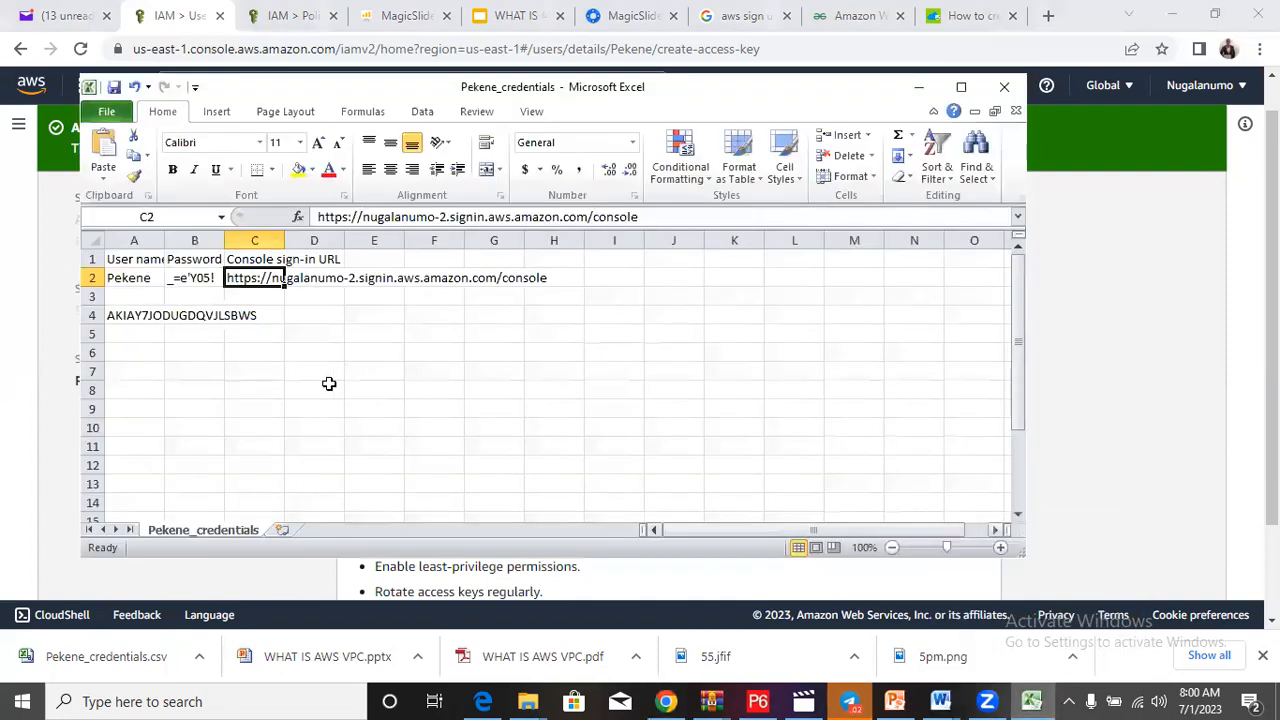
left_click(303, 314)
right_click(305, 316)
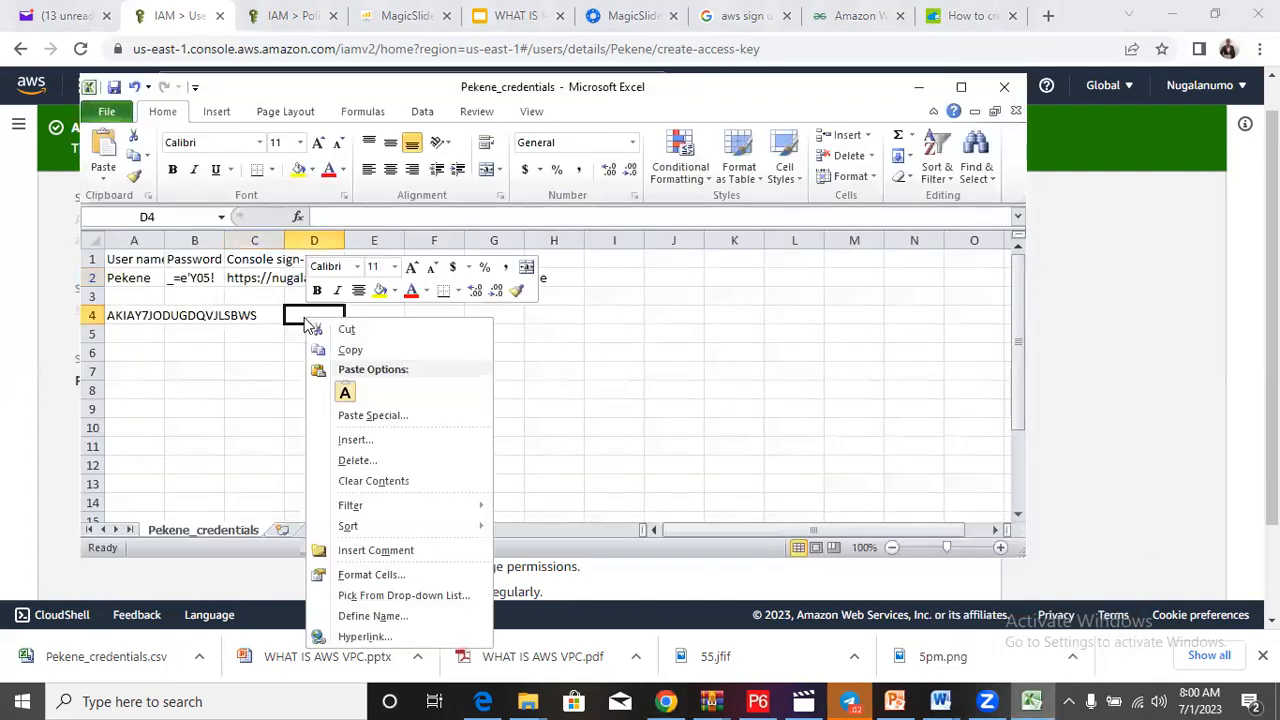
left_click(346, 391)
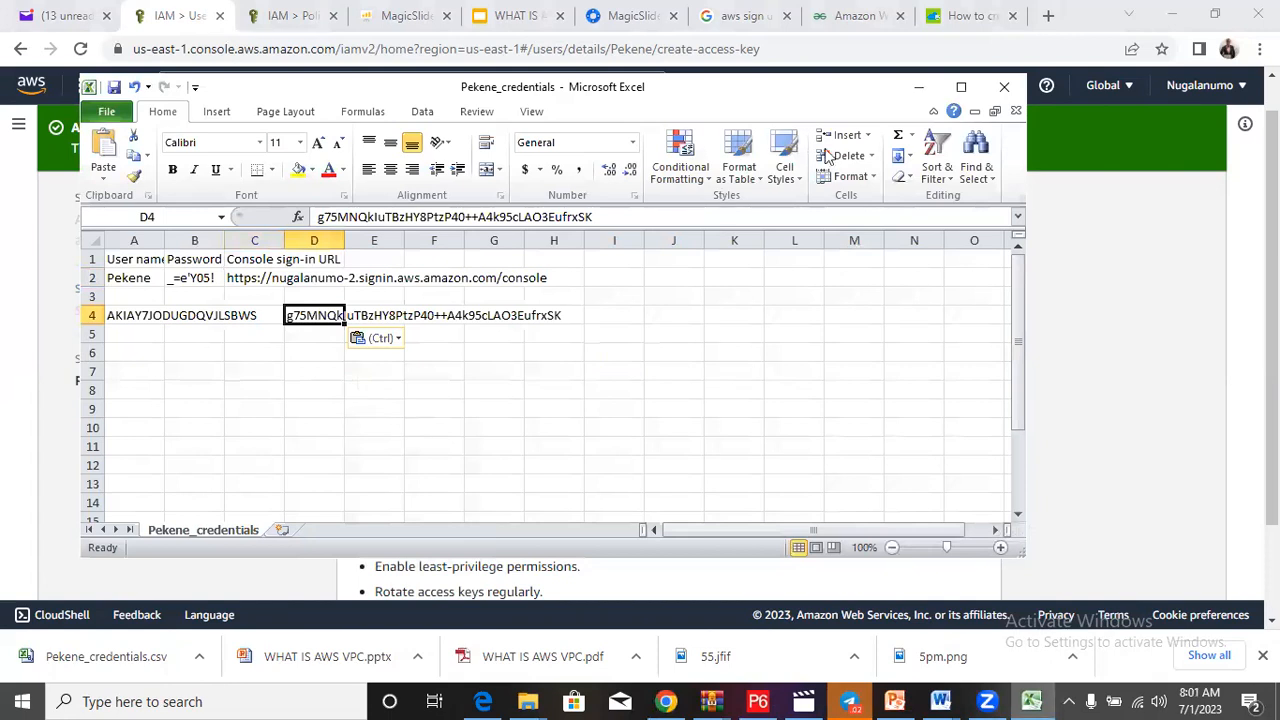
left_click(926, 92)
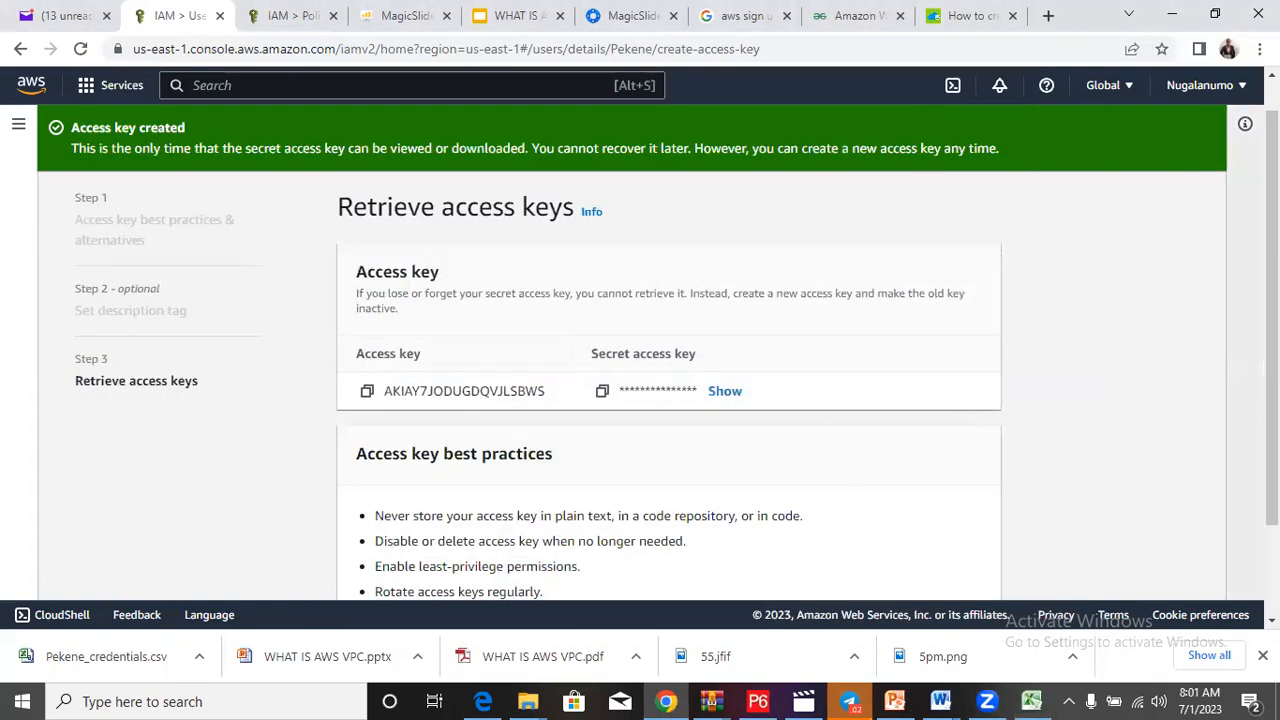
Sign out of the AWS account from the AdministratorAccess policy page.
scroll(668, 380, "down", 2)
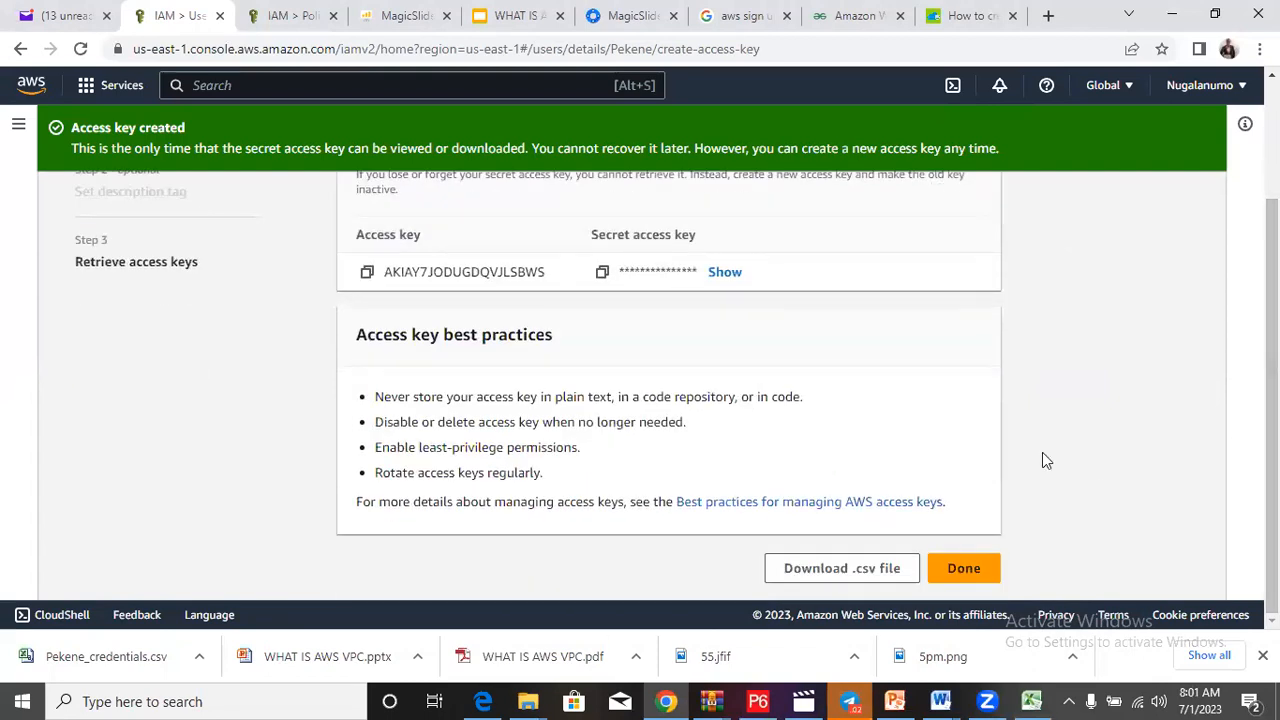
left_click(291, 16)
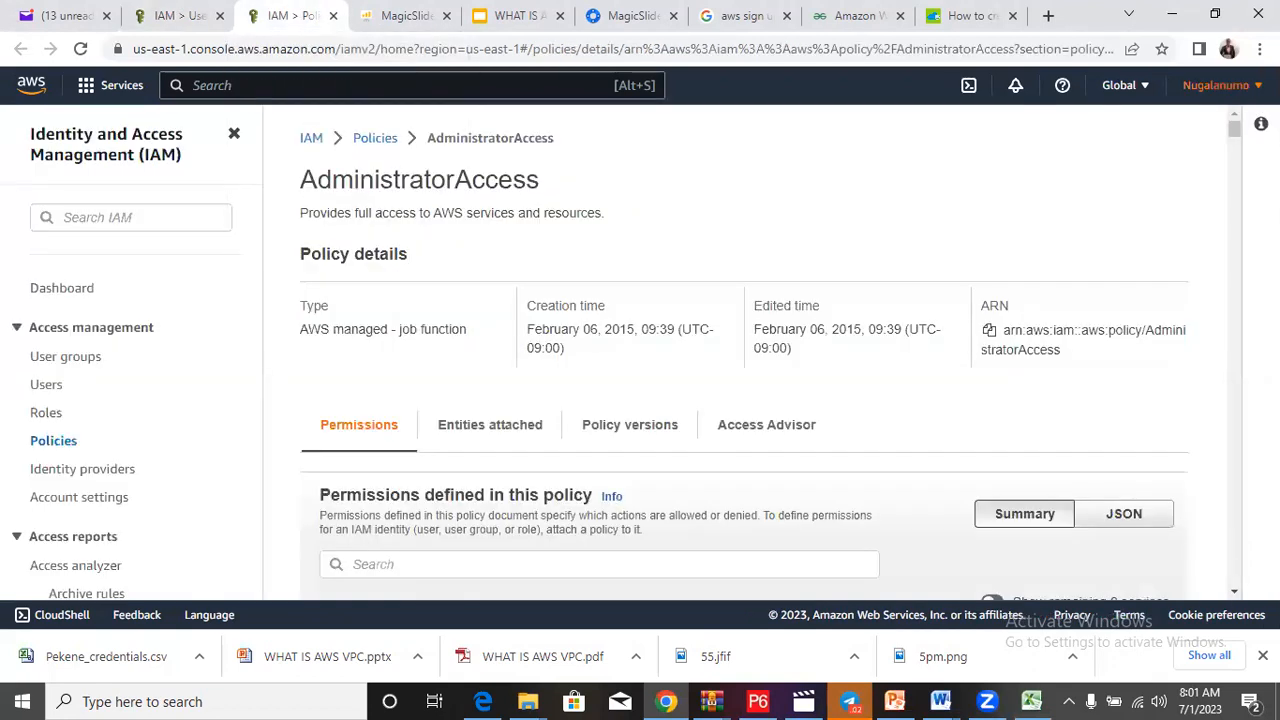
left_click(1216, 85)
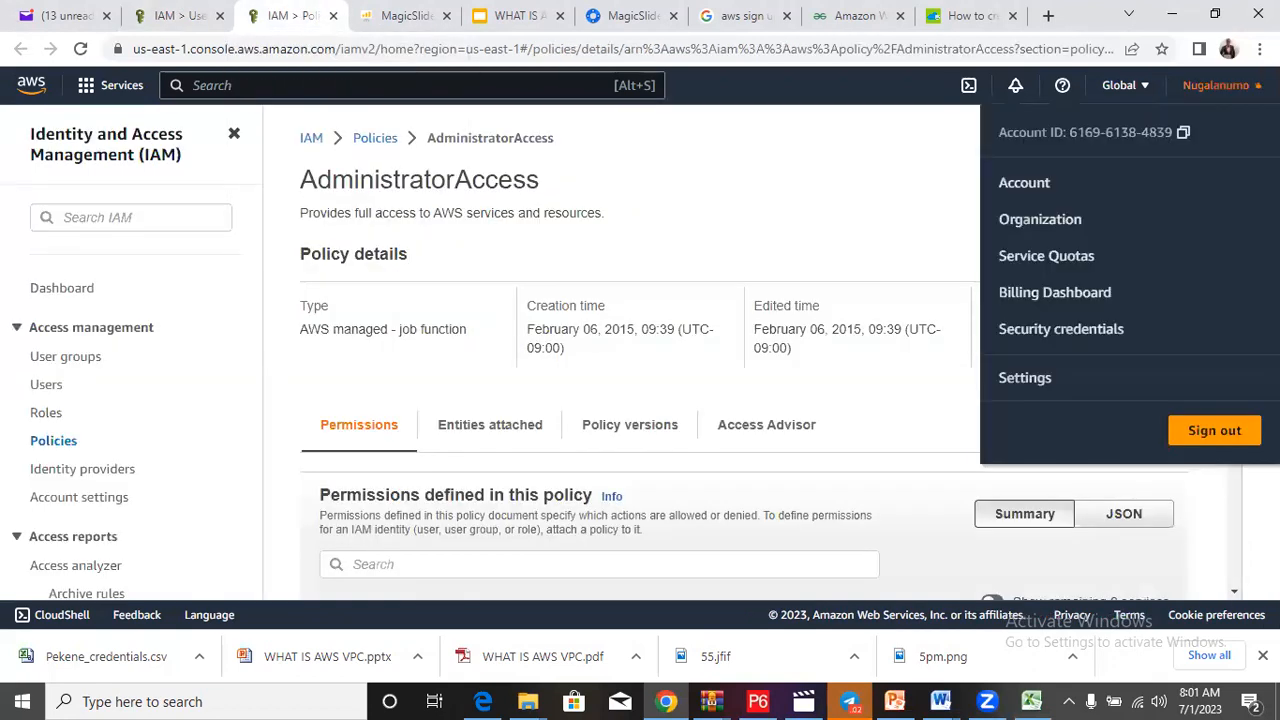
left_click(1214, 428)
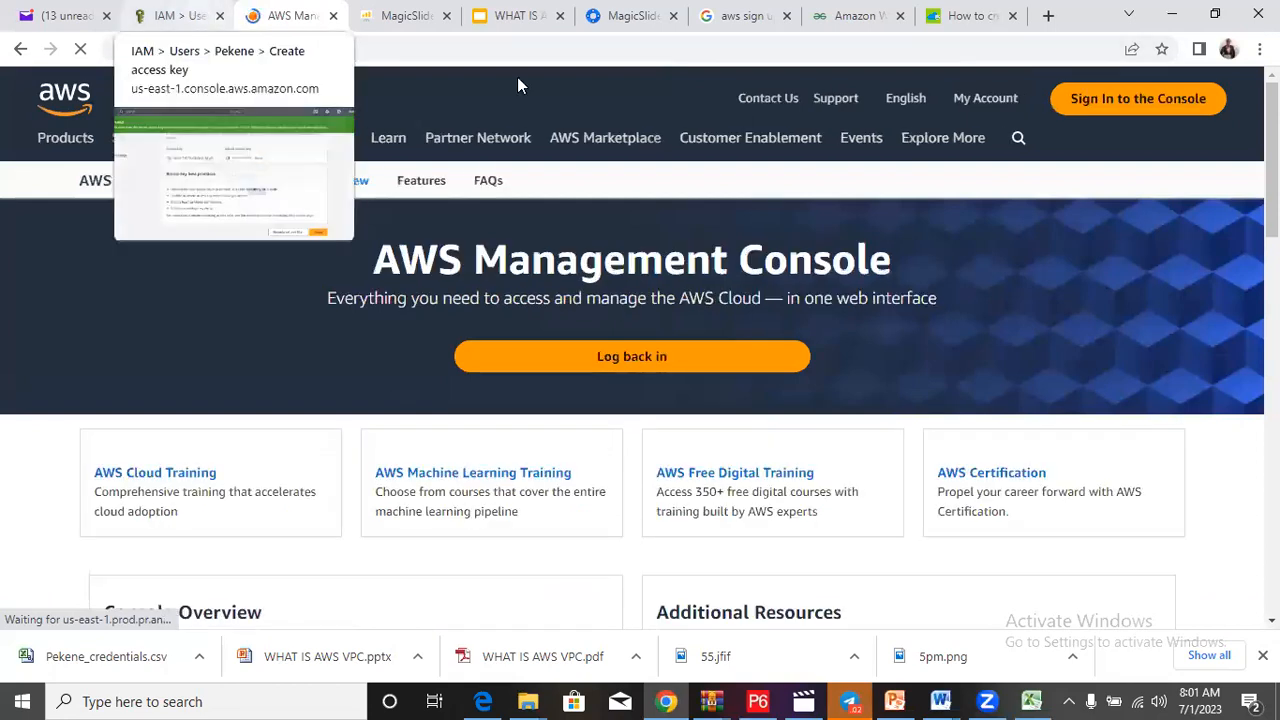
left_click(393, 14)
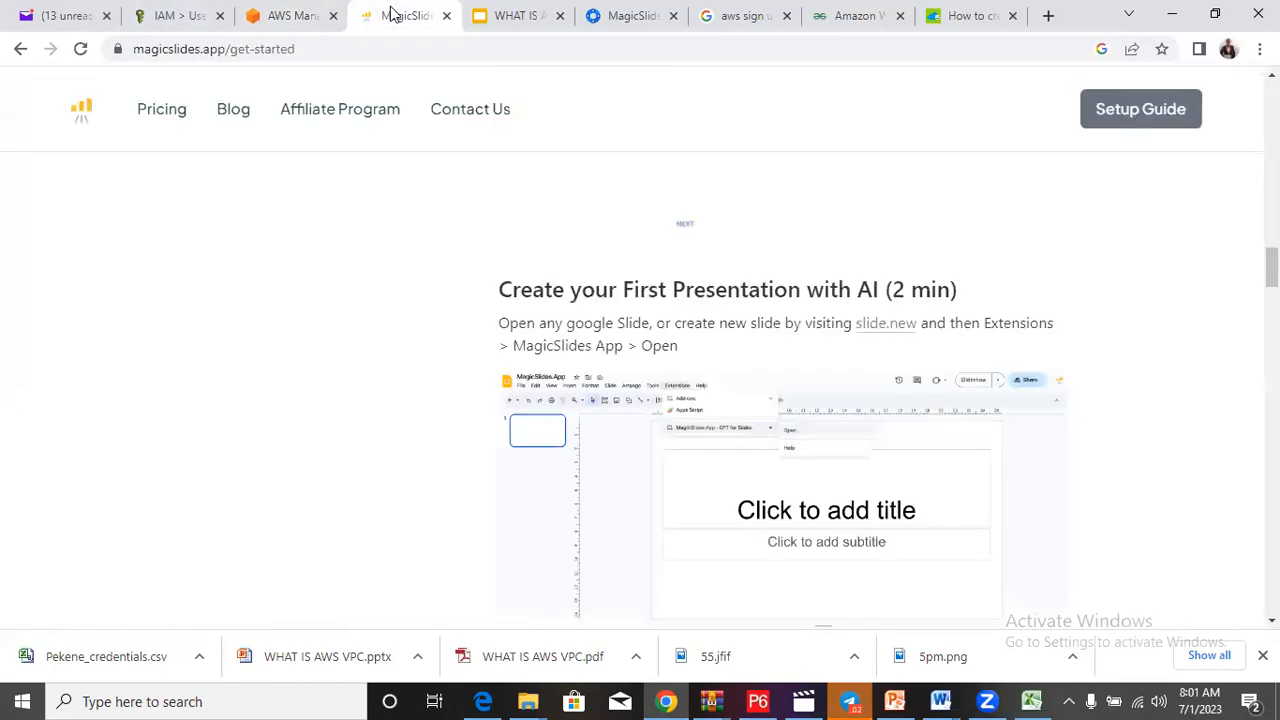
left_click(288, 17)
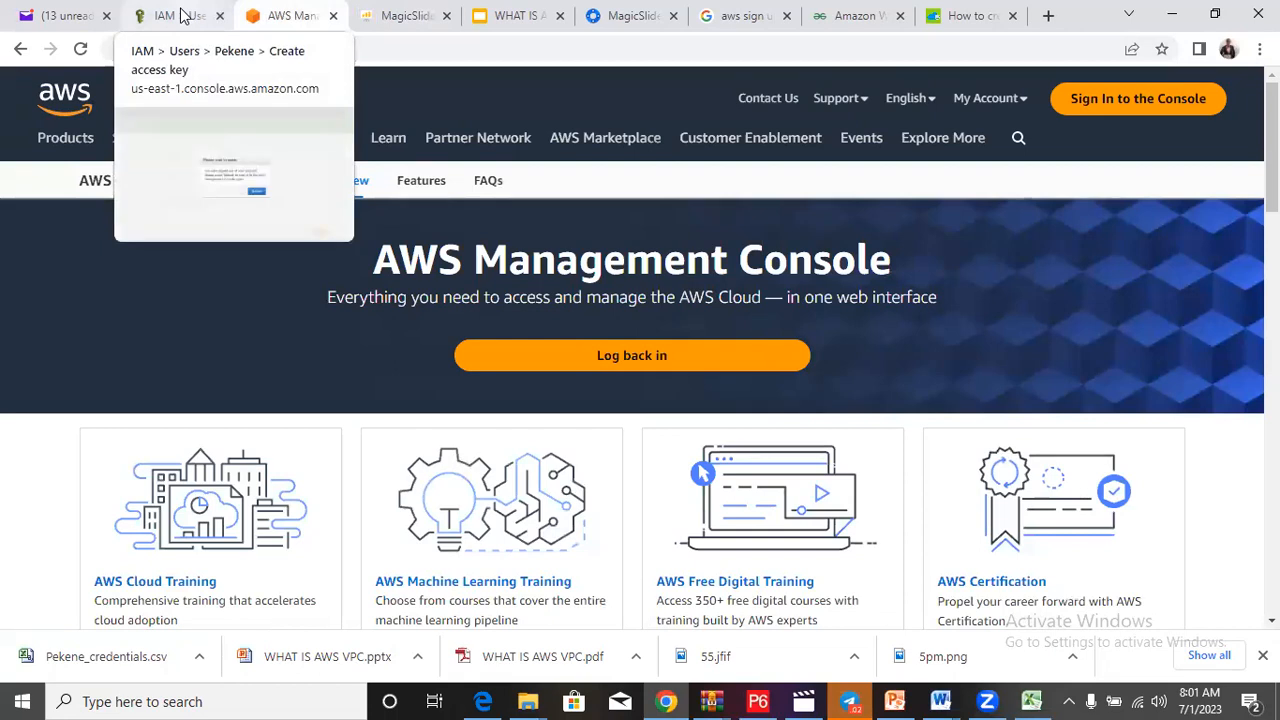
Switch to the "WHAT IS AWS VPC" presentation in PowerPoint and start its slide show from the title slide.
left_click(1170, 12)
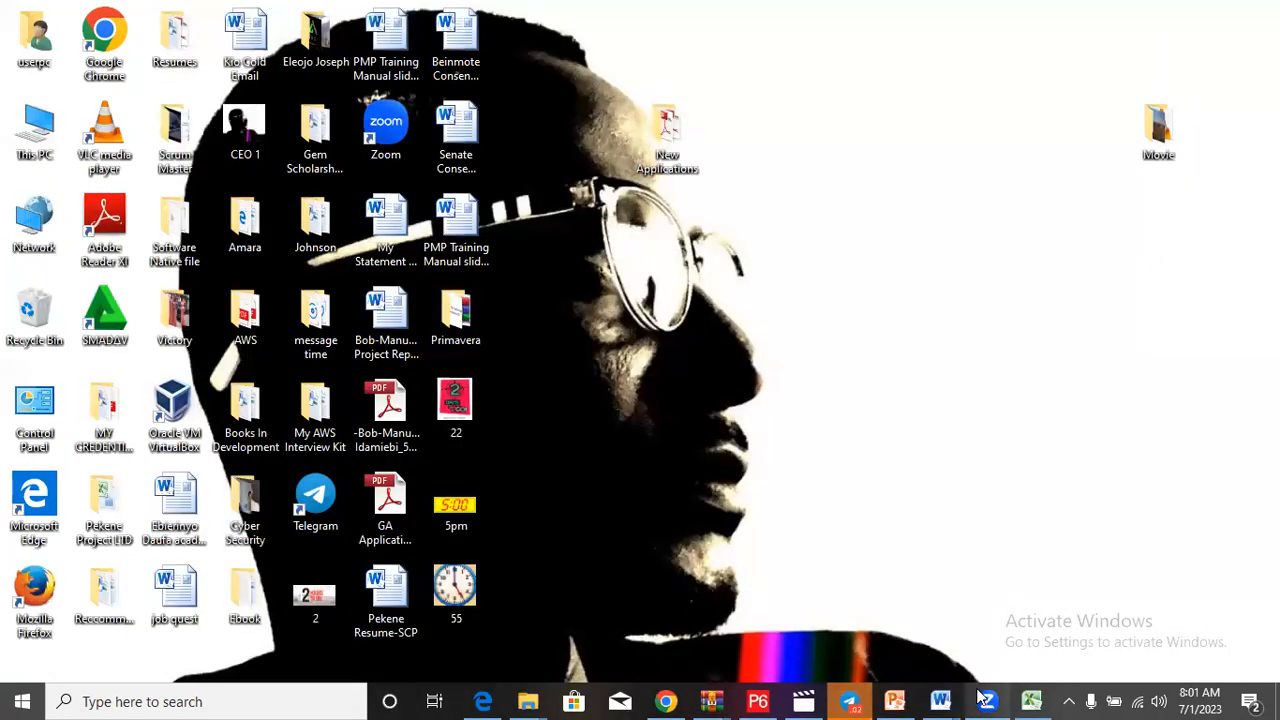
left_click(812, 582)
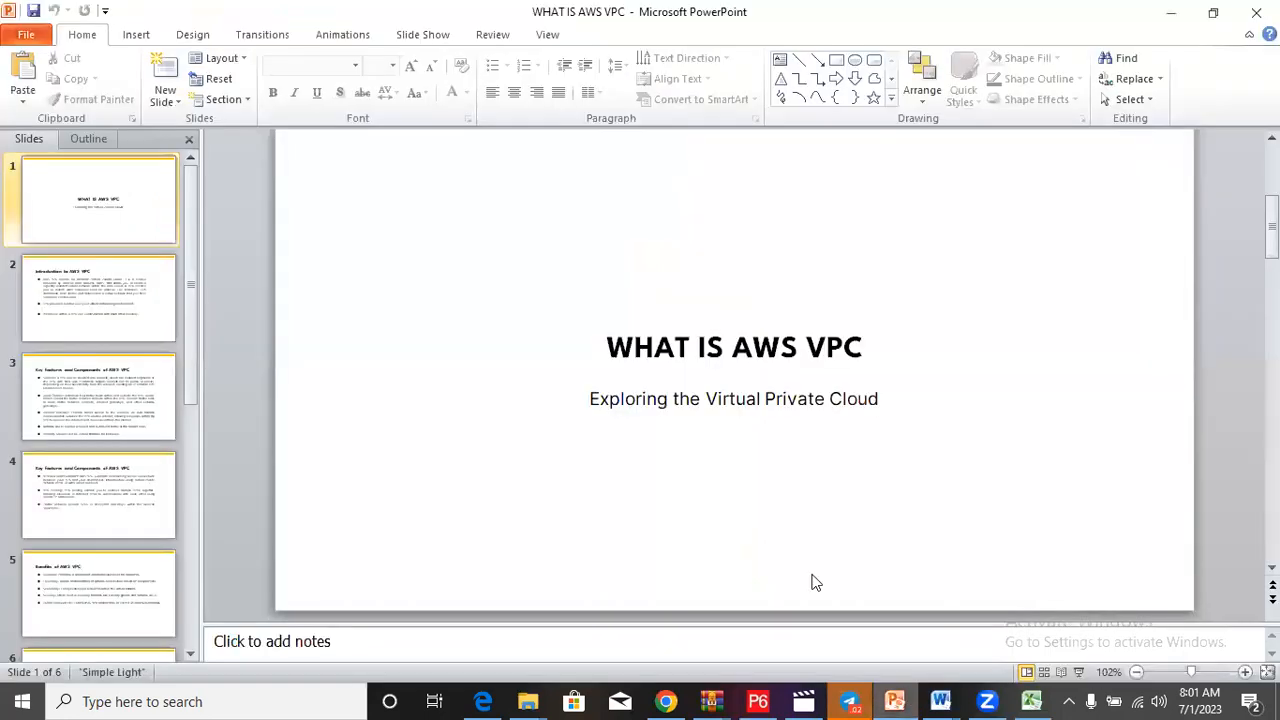
left_click(1080, 671)
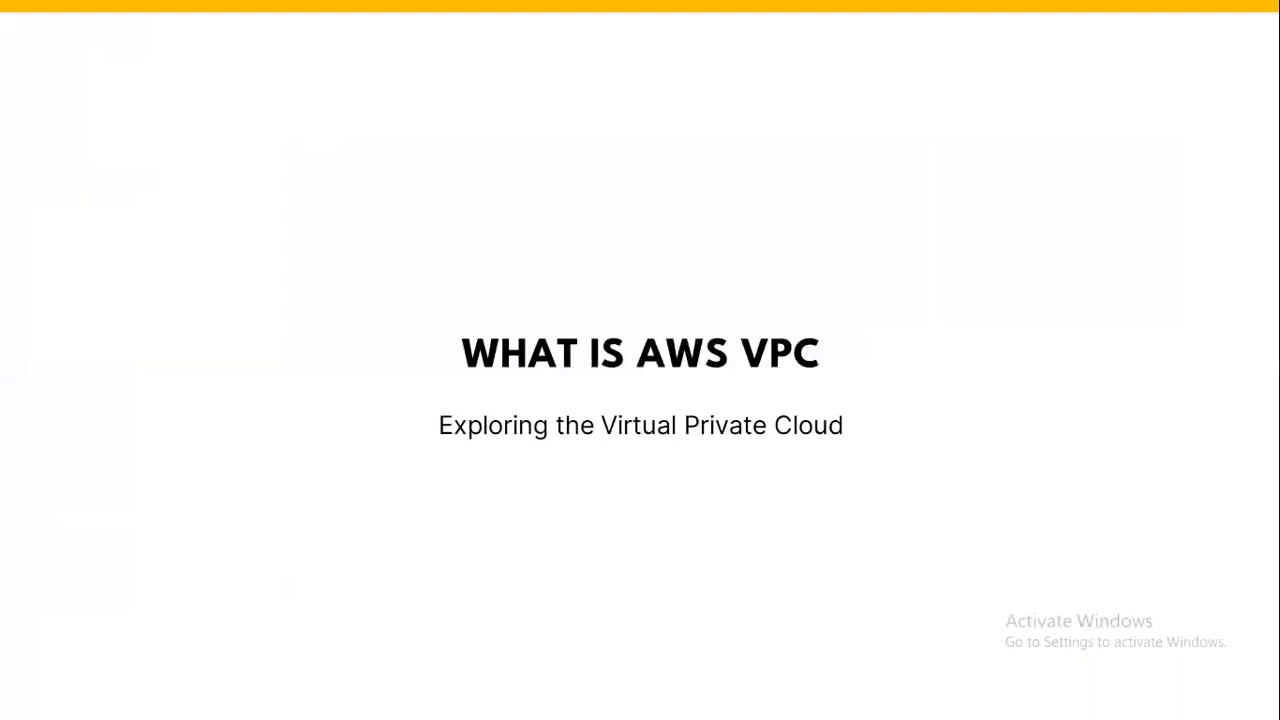